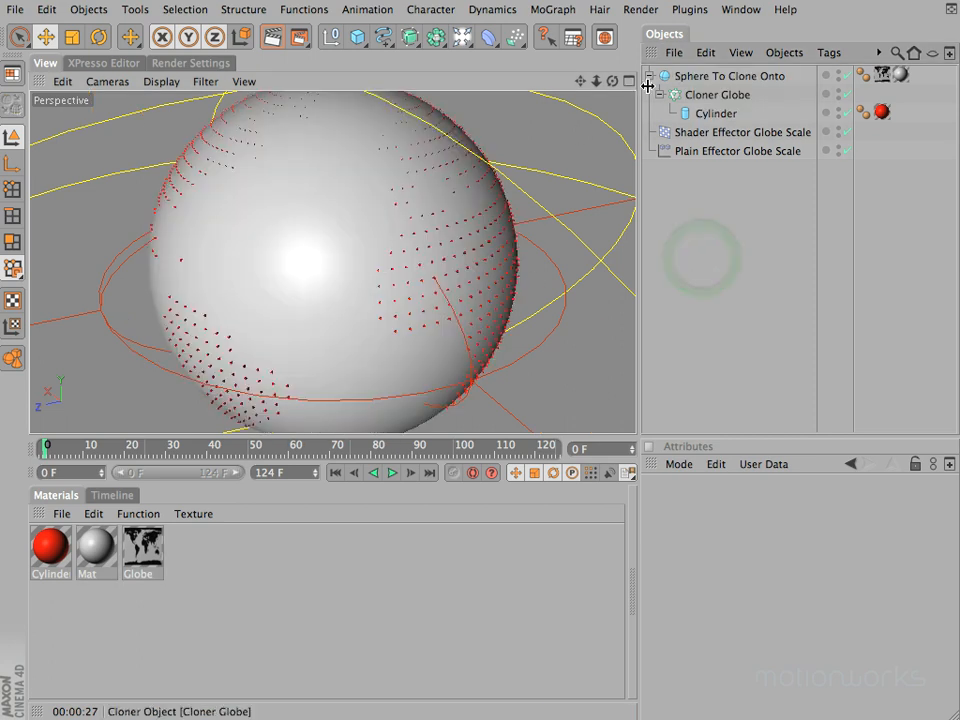
left_click_drag(470, 363, 613, 86)
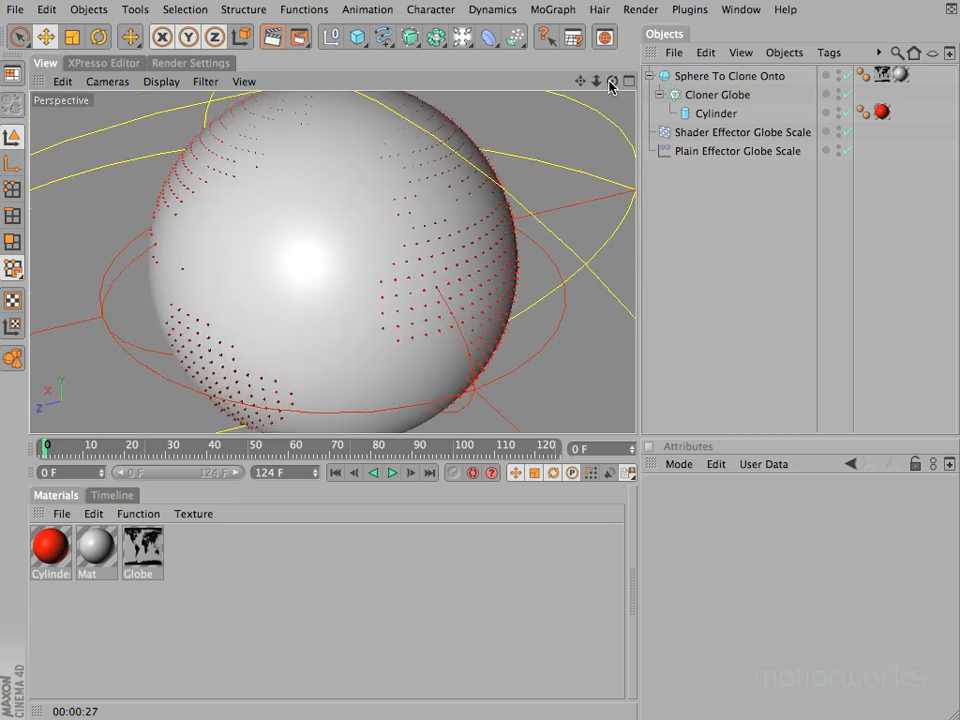
left_click(148, 81)
mouse_move(190, 107)
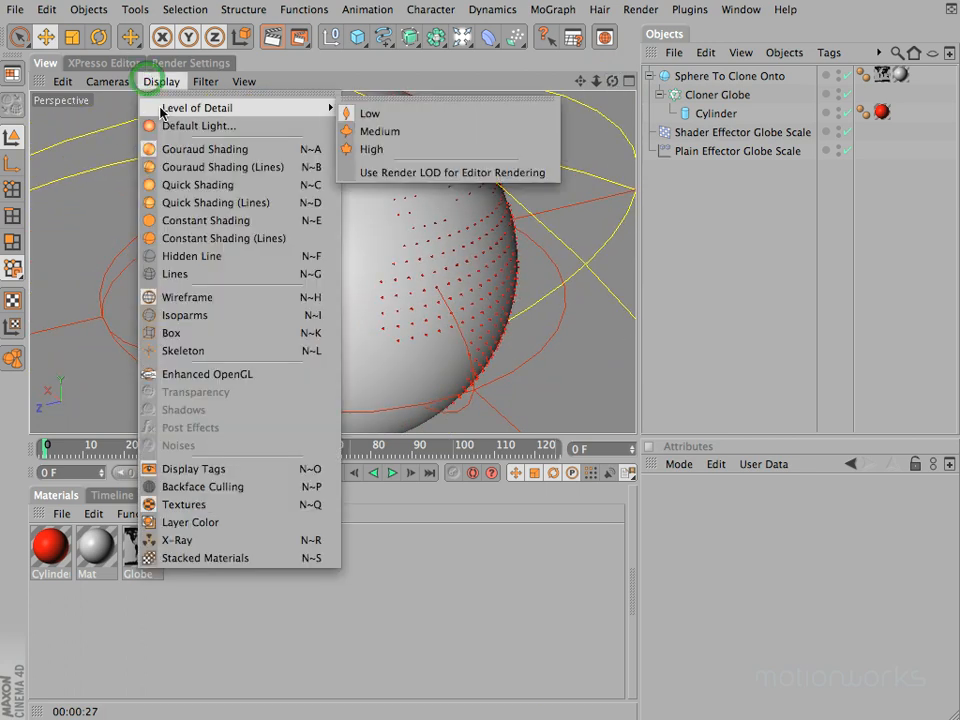
key("Escape")
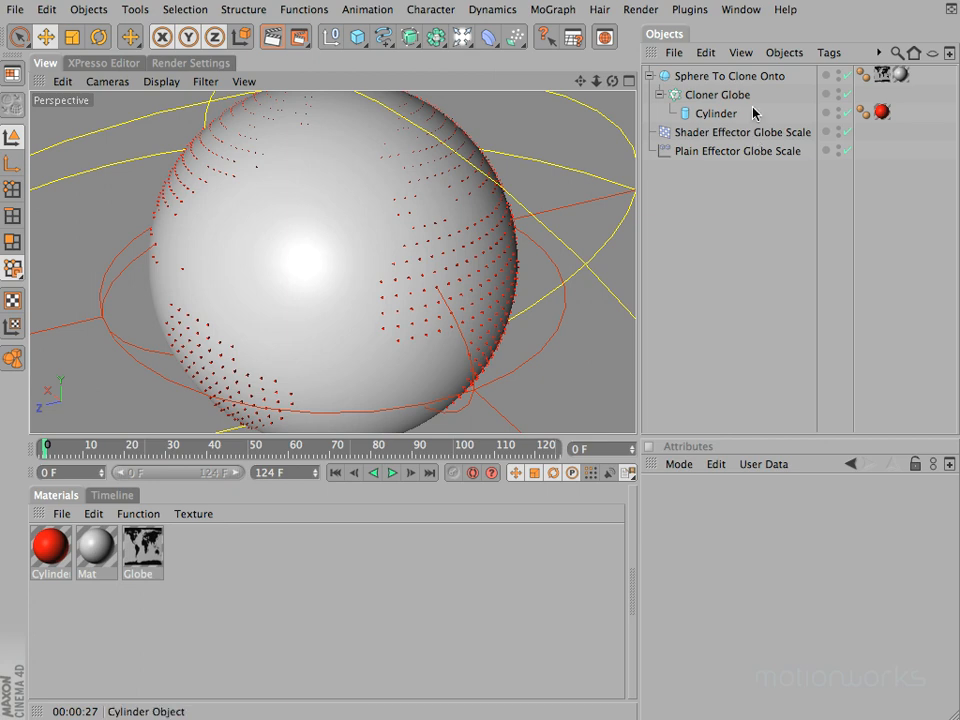
Step: Disable every existing object in the scene and add a default sphere primitive to the empty view
left_click_drag(846, 71, 846, 150)
left_click_drag(358, 36, 482, 62)
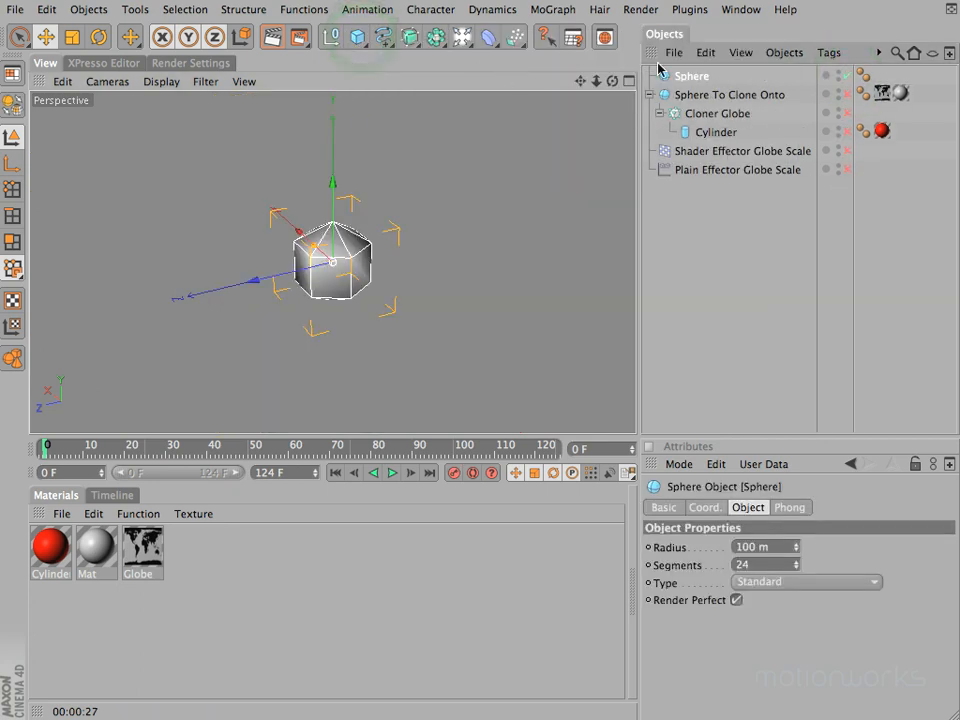
mouse_move(613, 81)
left_mouse_down()
mouse_move(575, 60)
mouse_move(550, 62)
mouse_move(610, 81)
left_mouse_up()
left_click_drag(470, 357, 614, 81)
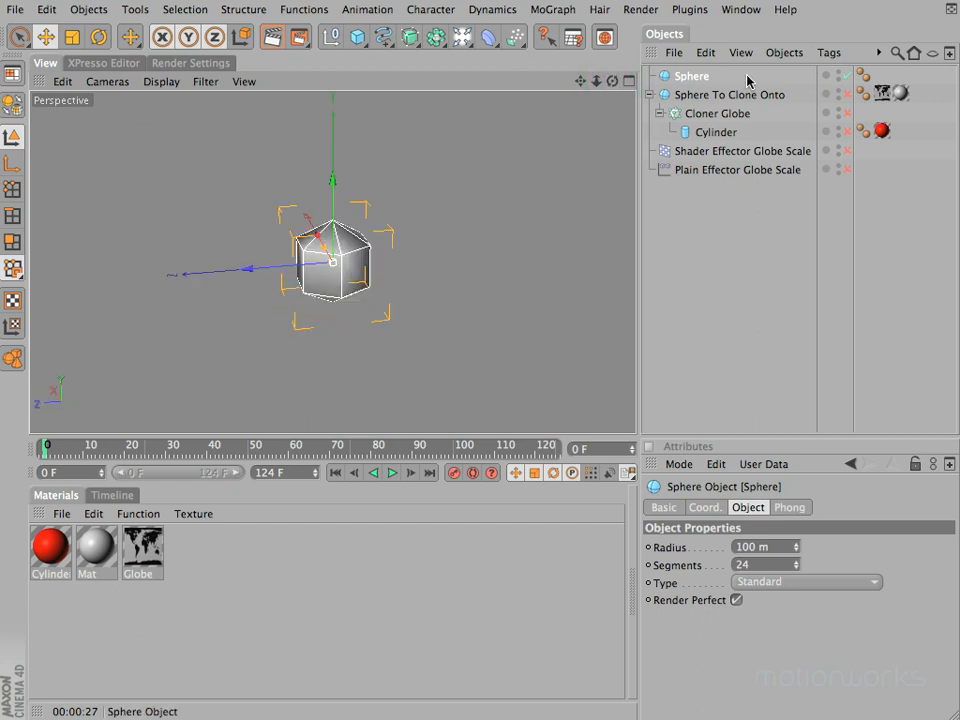
Step: Delete the test sphere and add a Text spline in its place
left_click(706, 77)
key("BackSpace")
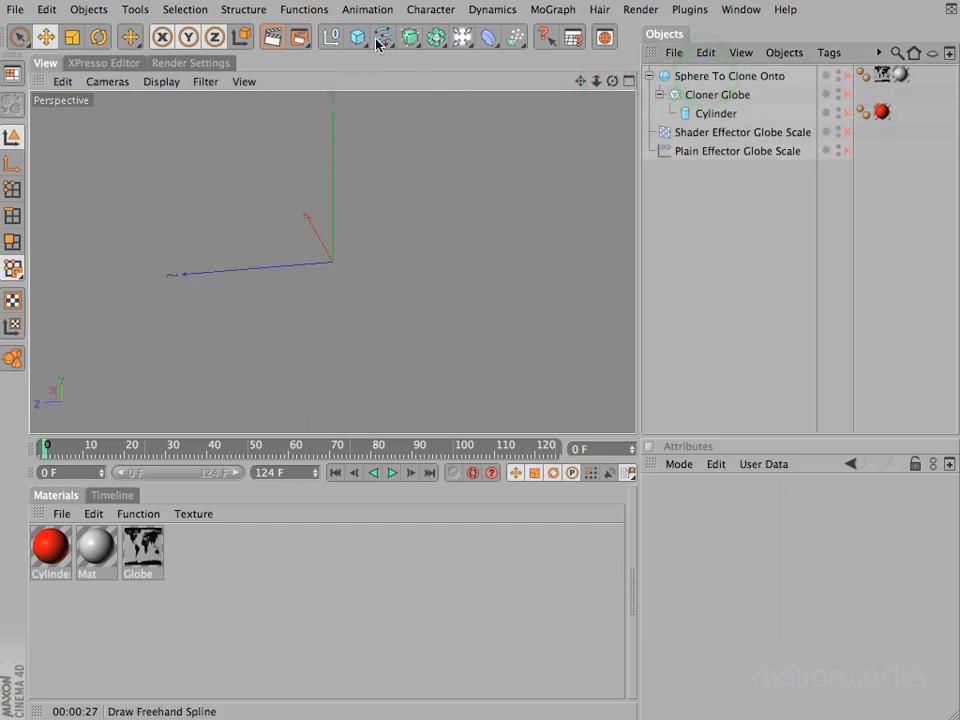
left_click(379, 38)
left_click_drag(466, 76, 625, 190)
left_click_drag(618, 81, 583, 83)
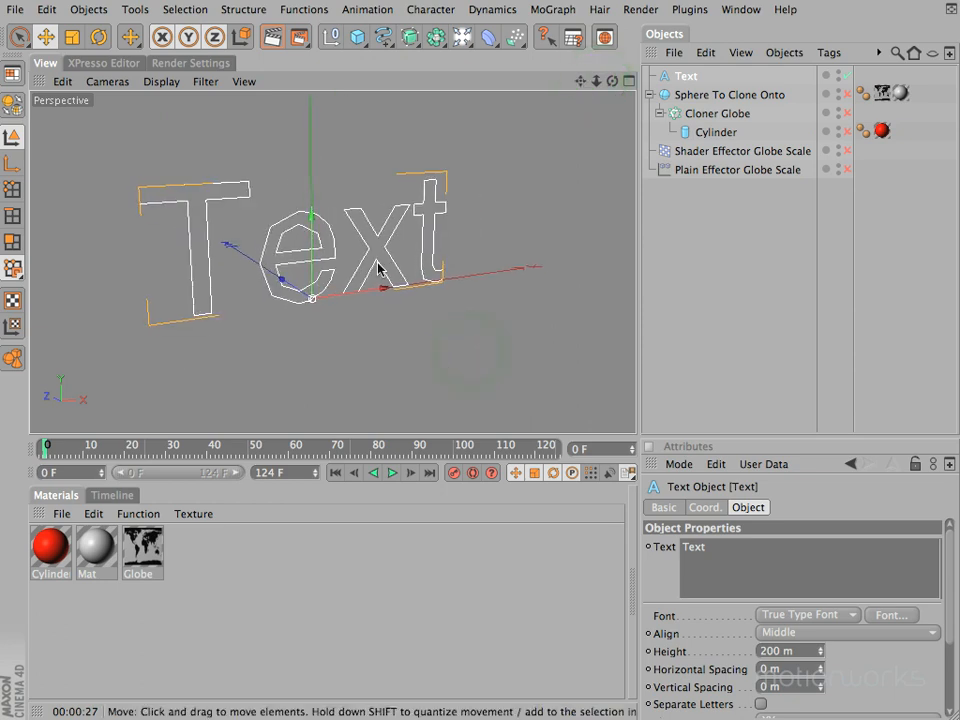
Step: Set the viewport's level of detail to High and delete the Text spline
left_click_drag(164, 86, 431, 159)
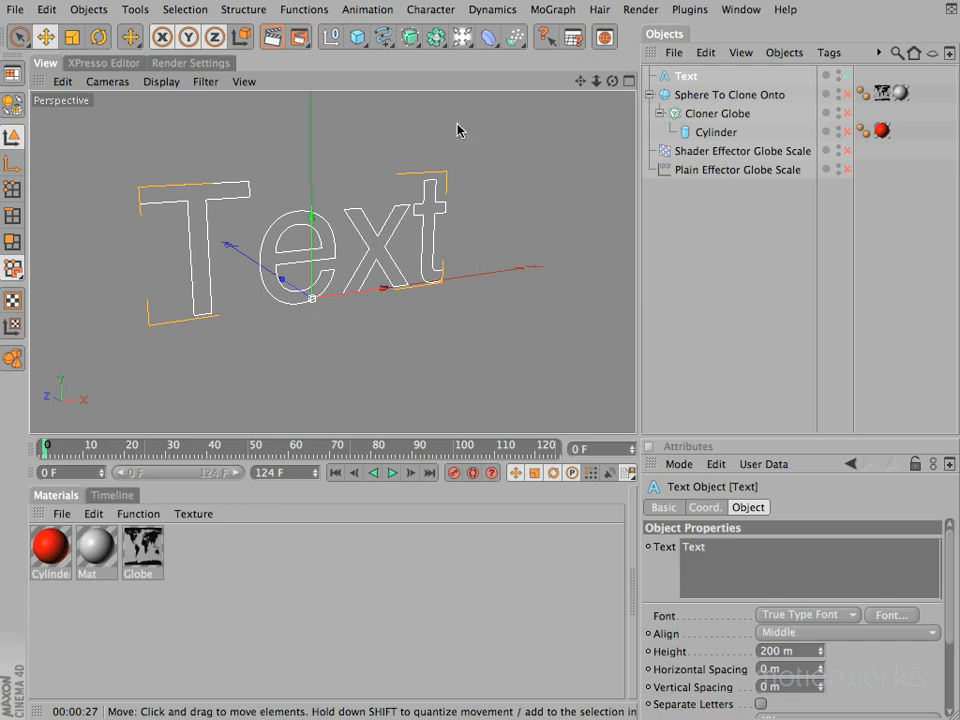
left_click(700, 79)
key("BackSpace")
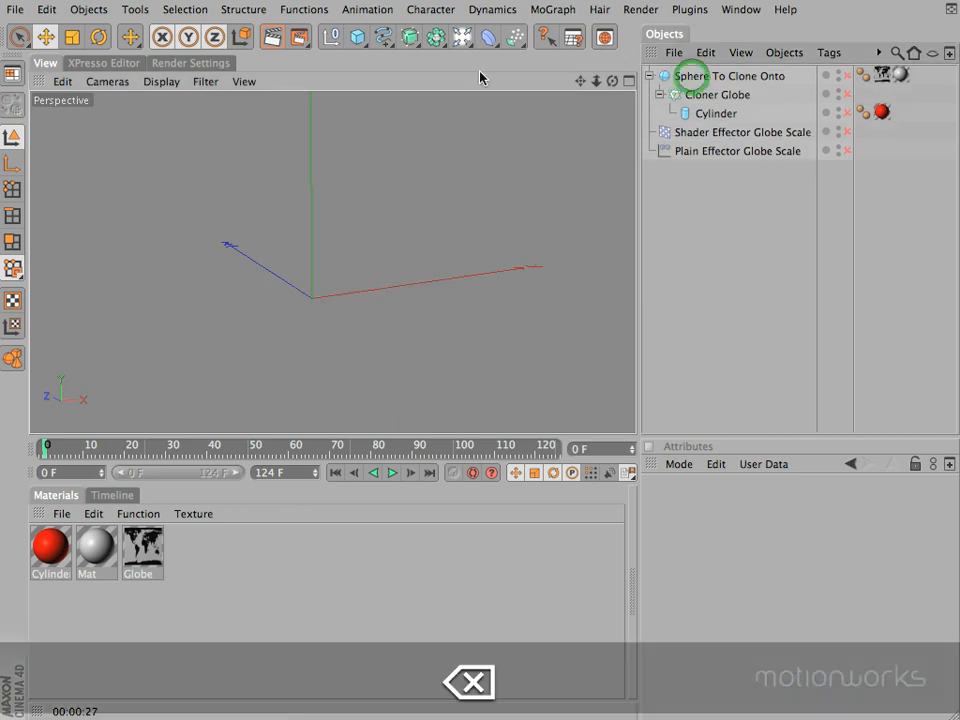
left_click(163, 82)
mouse_move(175, 108)
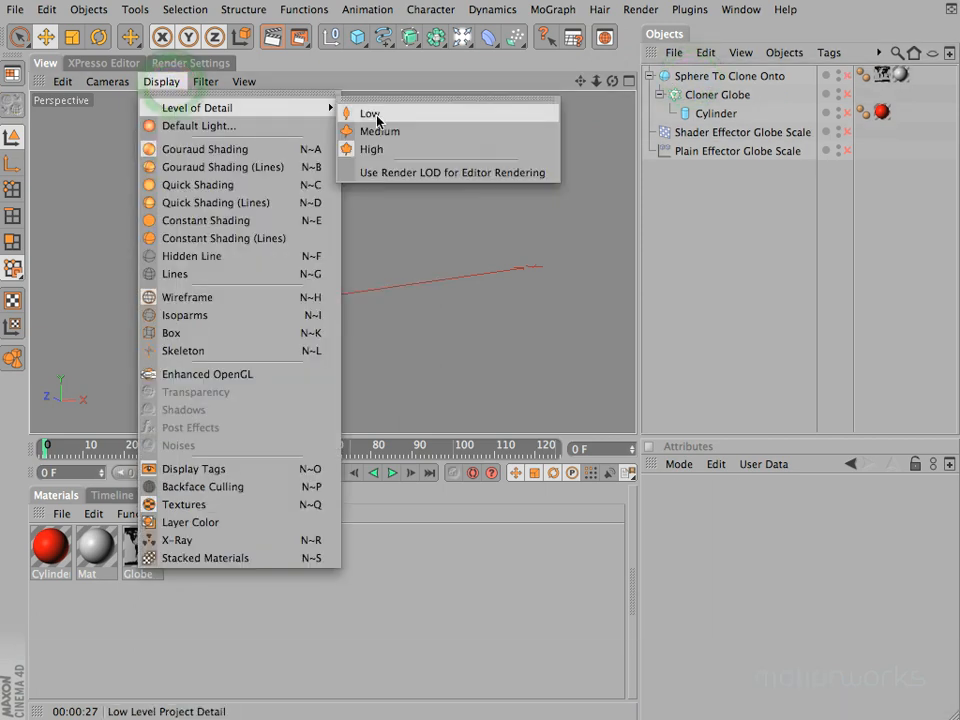
left_click(614, 18)
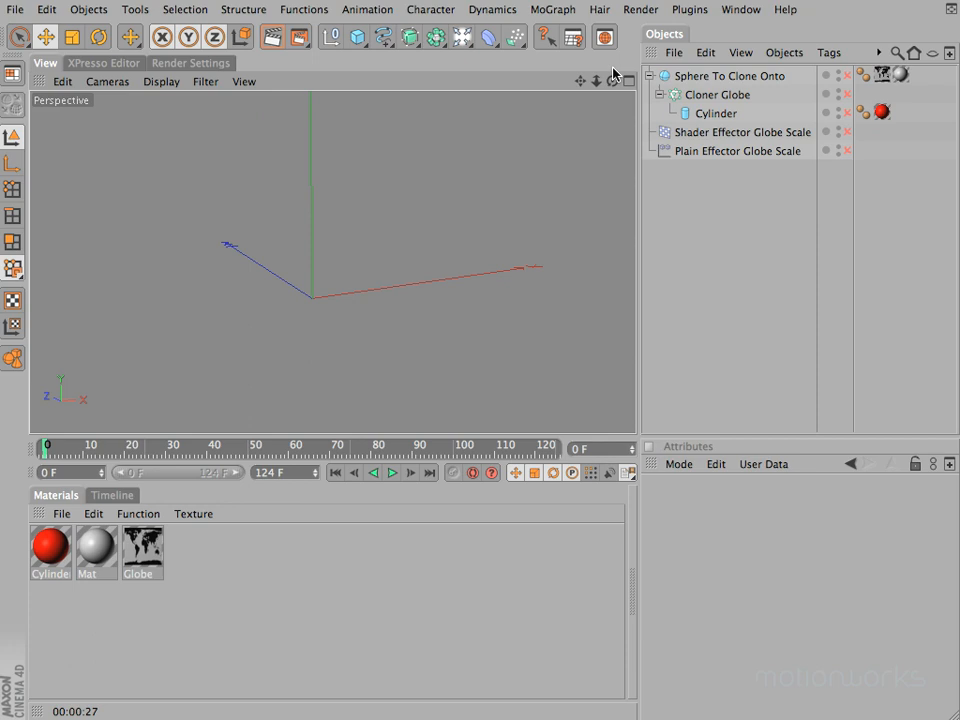
left_click(736, 95)
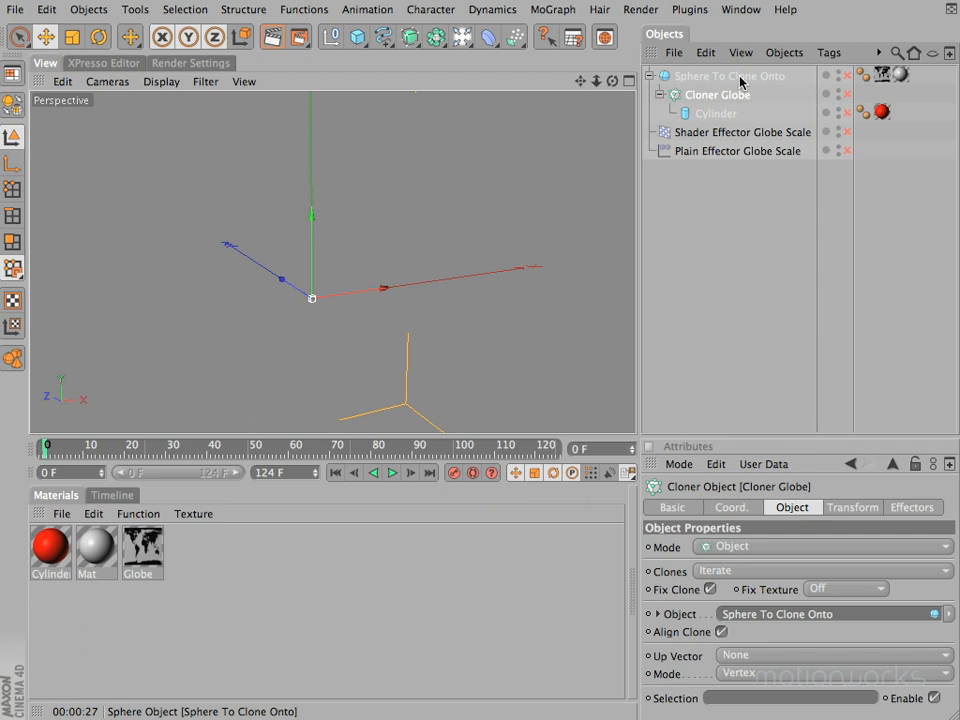
Step: Add a Display tag to the Sphere To Clone Onto object
left_click(741, 80)
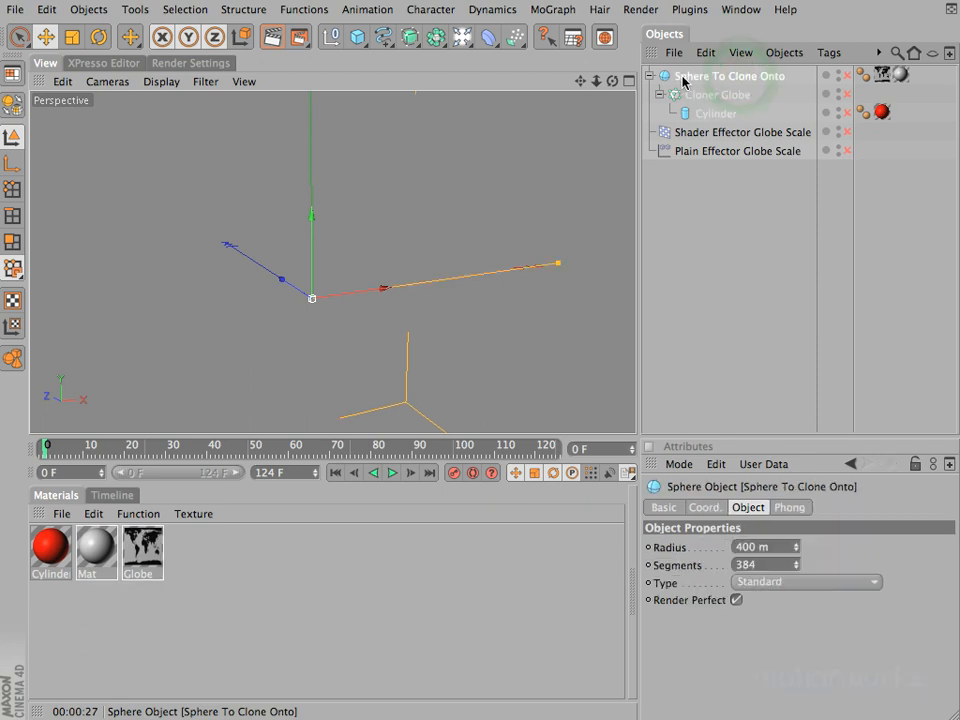
left_click(784, 52)
mouse_move(826, 54)
mouse_move(840, 82)
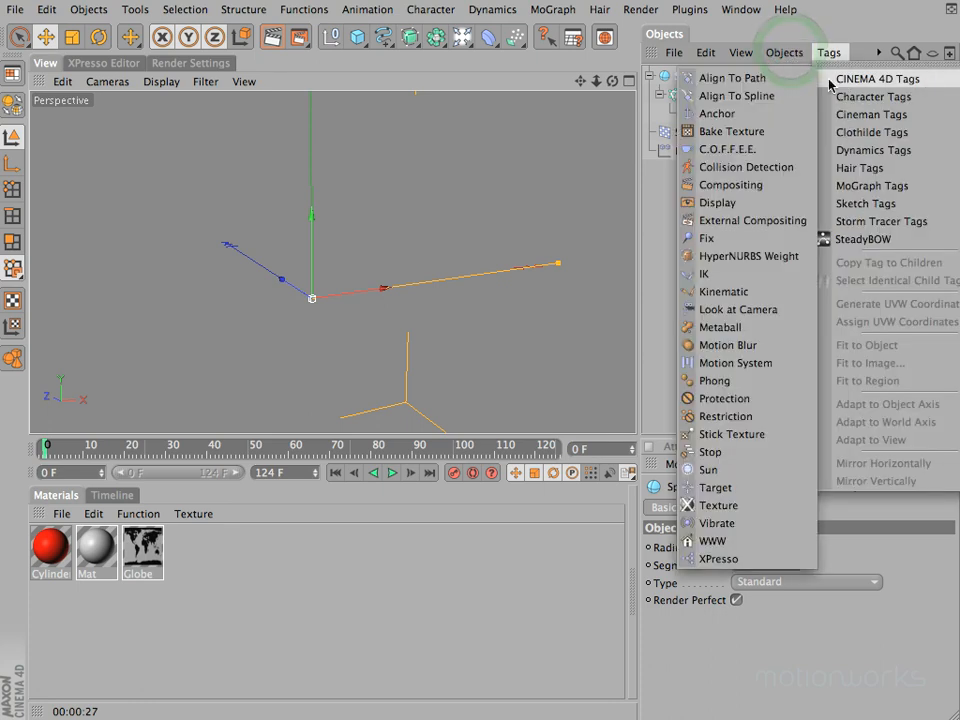
left_click(717, 203)
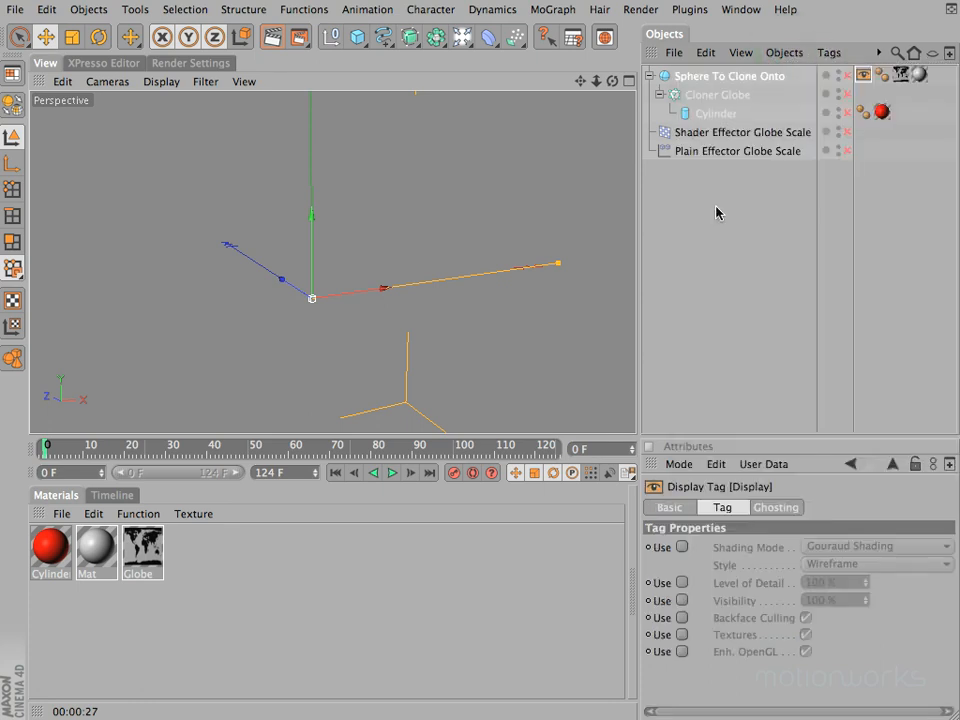
Step: Enable the level of detail override in the sphere's Display tag and set it to 25%
left_click_drag(744, 440, 737, 341)
left_click(682, 478)
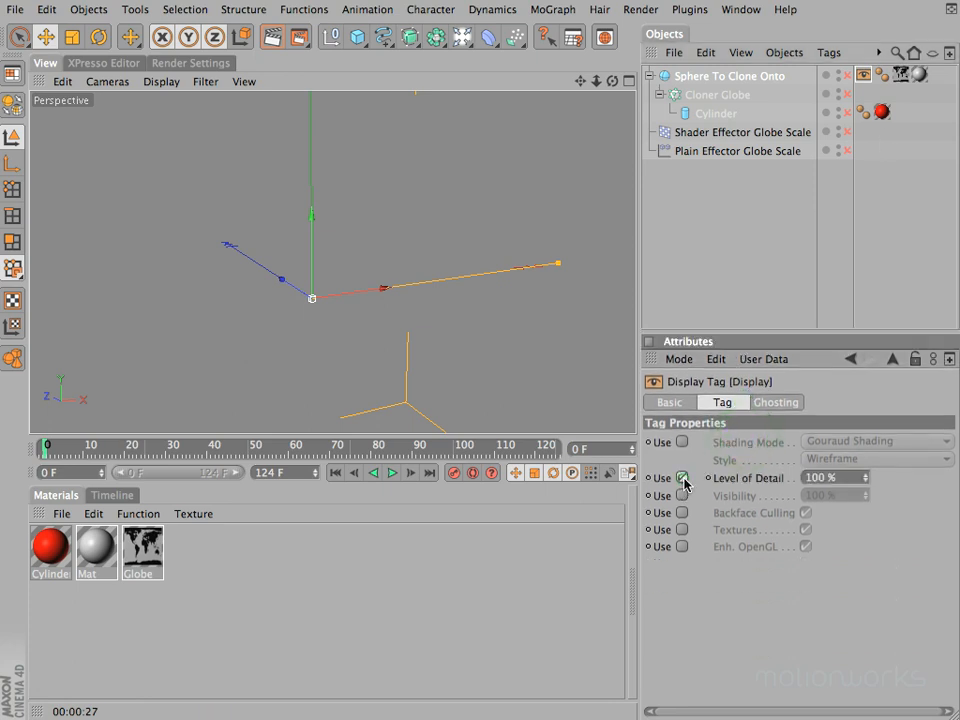
double_click(846, 477)
type("25")
key("Return")
Step: Re-enable Sphere To Clone Onto, Cloner Globe, its Cylinder and both the Shader and Plain effectors, leaving nothing selected
left_click(847, 76)
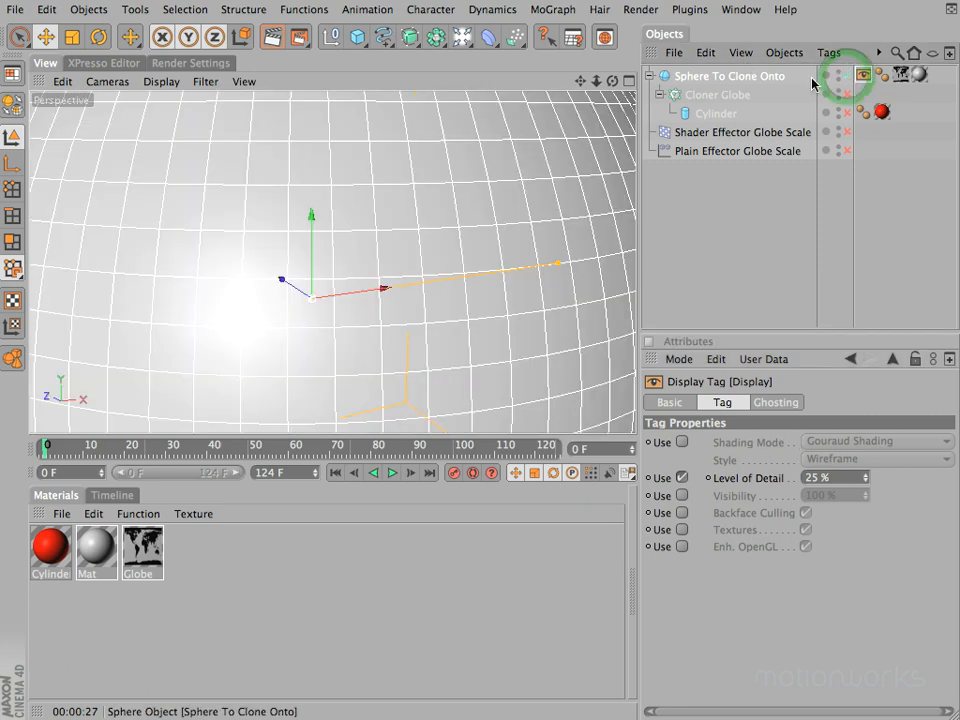
key("o")
left_click_drag(615, 81, 520, 320)
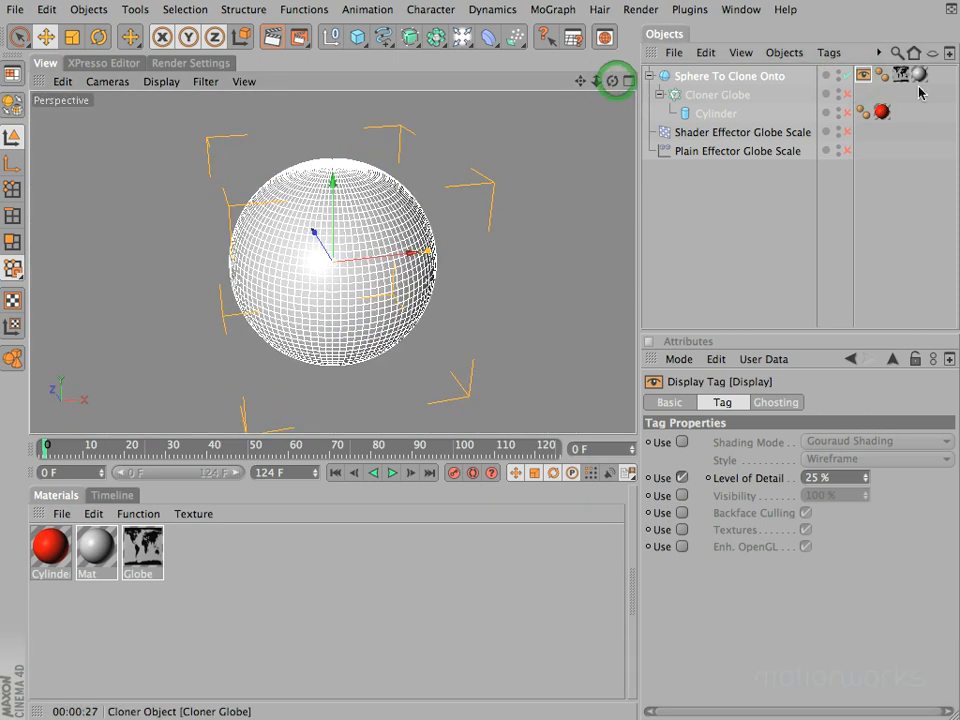
left_click(845, 94)
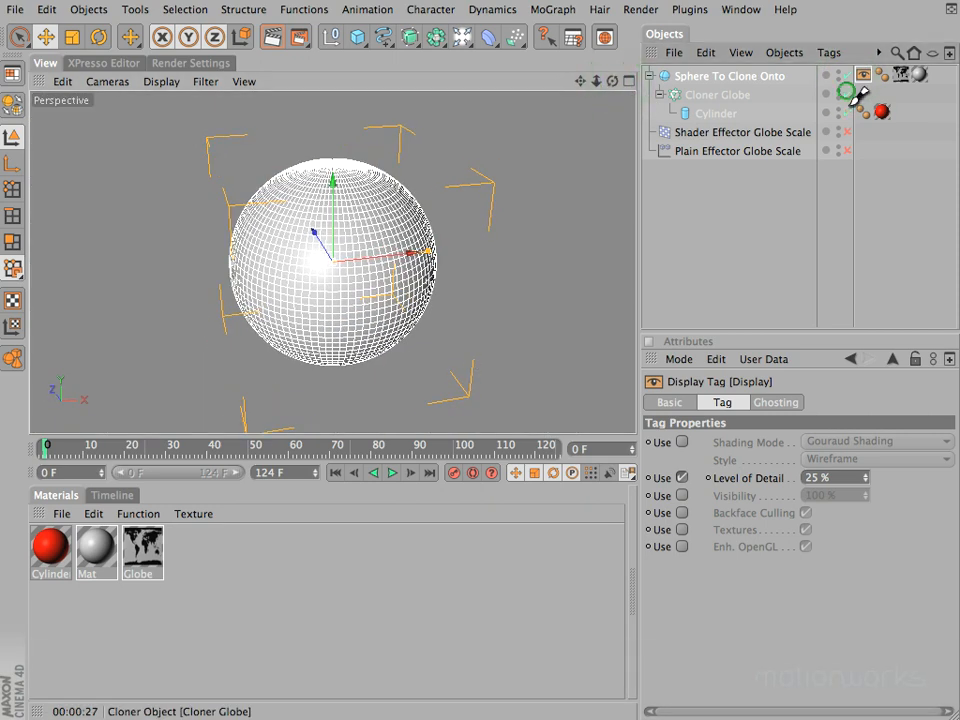
left_click(847, 150)
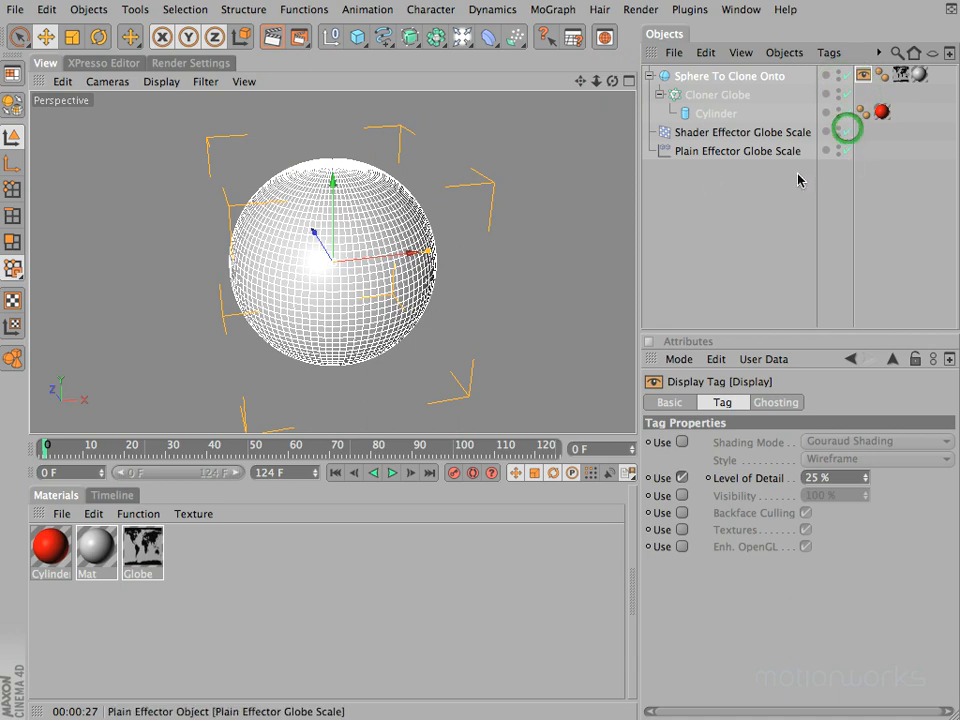
left_click(698, 242)
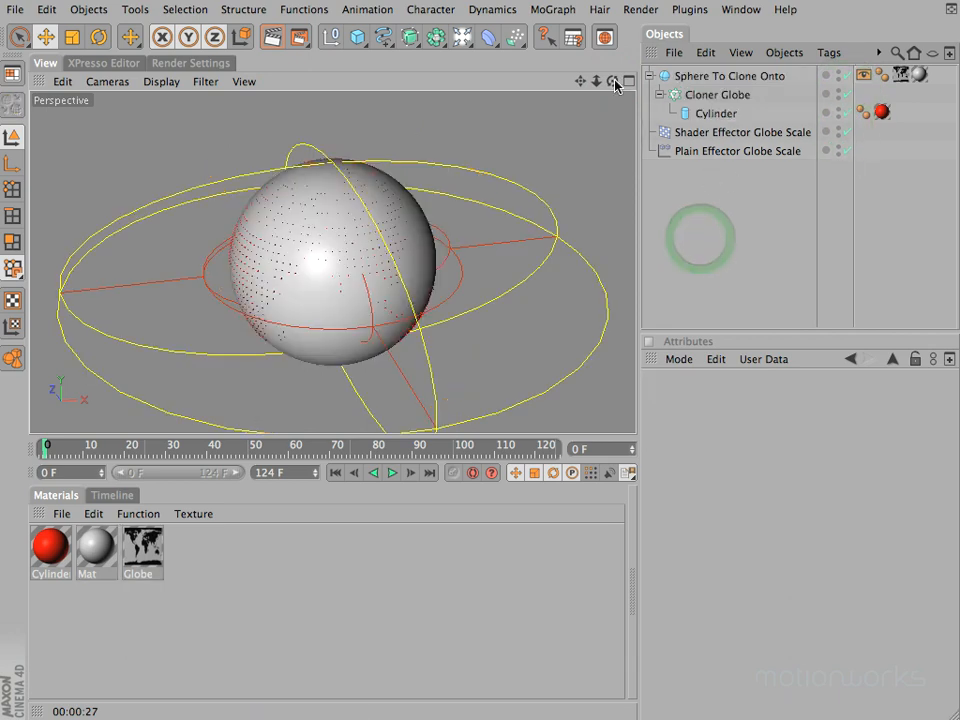
left_click_drag(497, 353, 469, 352)
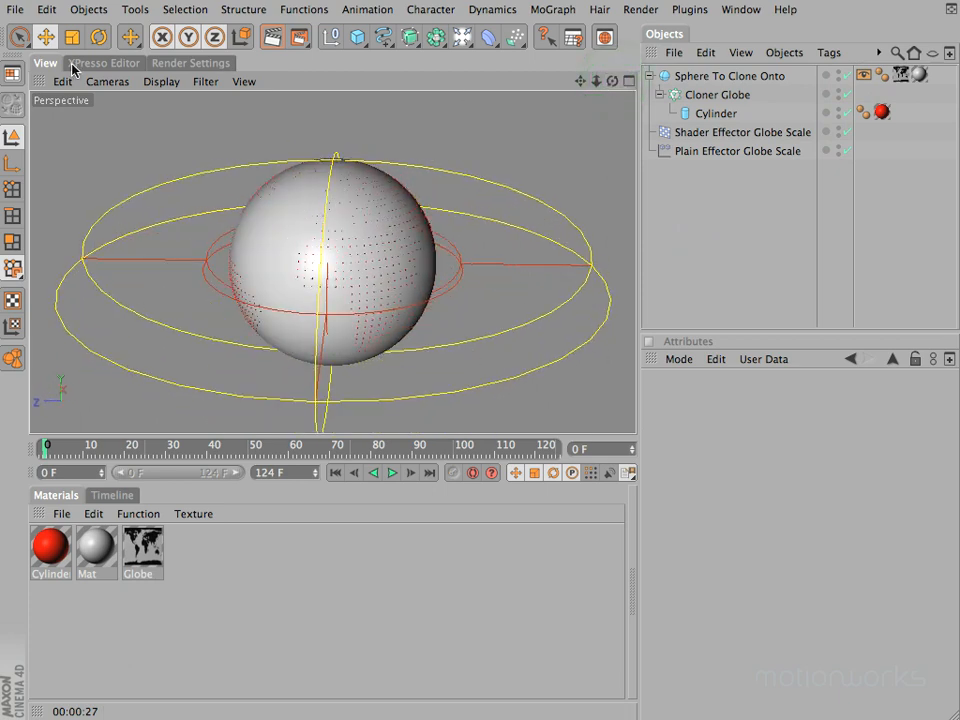
left_click(156, 82)
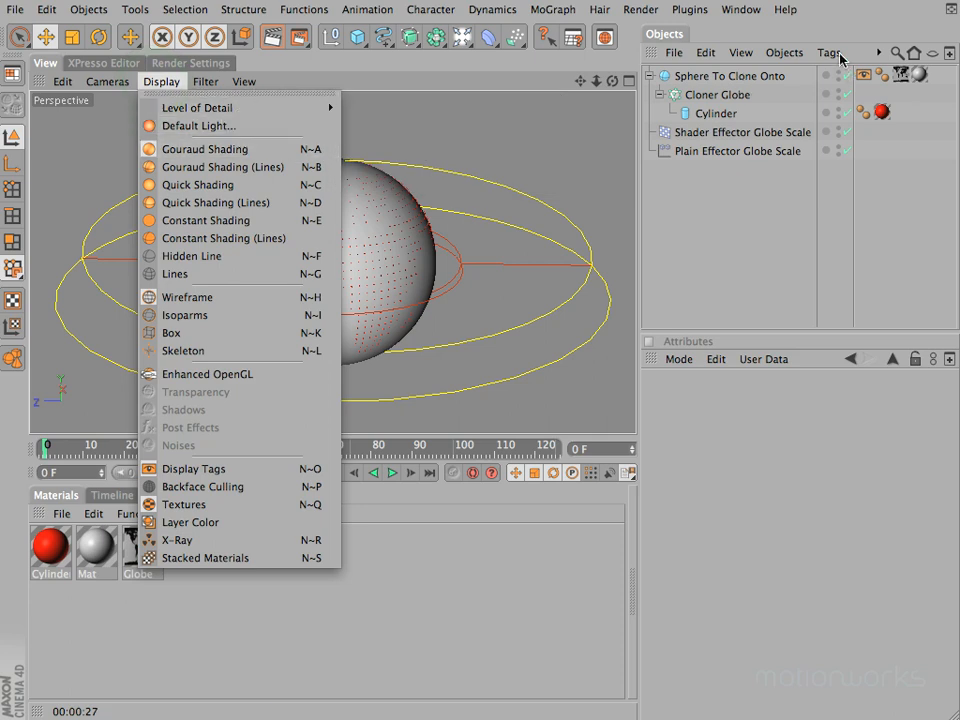
left_click(801, 32)
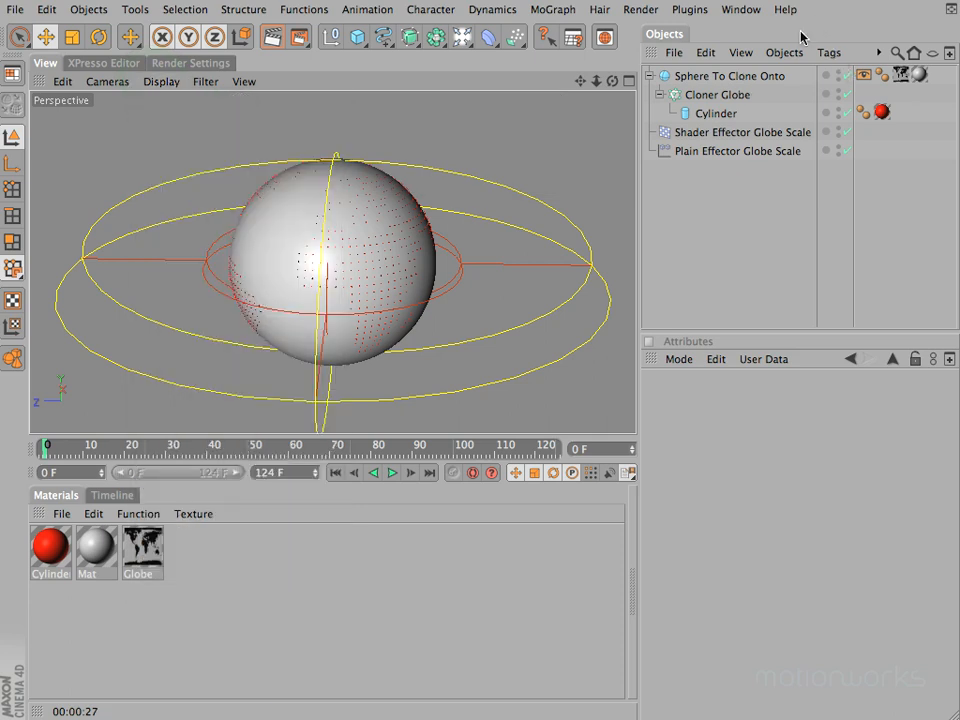
Step: Add a Display tag to the Cloner Globe object
left_click(712, 96)
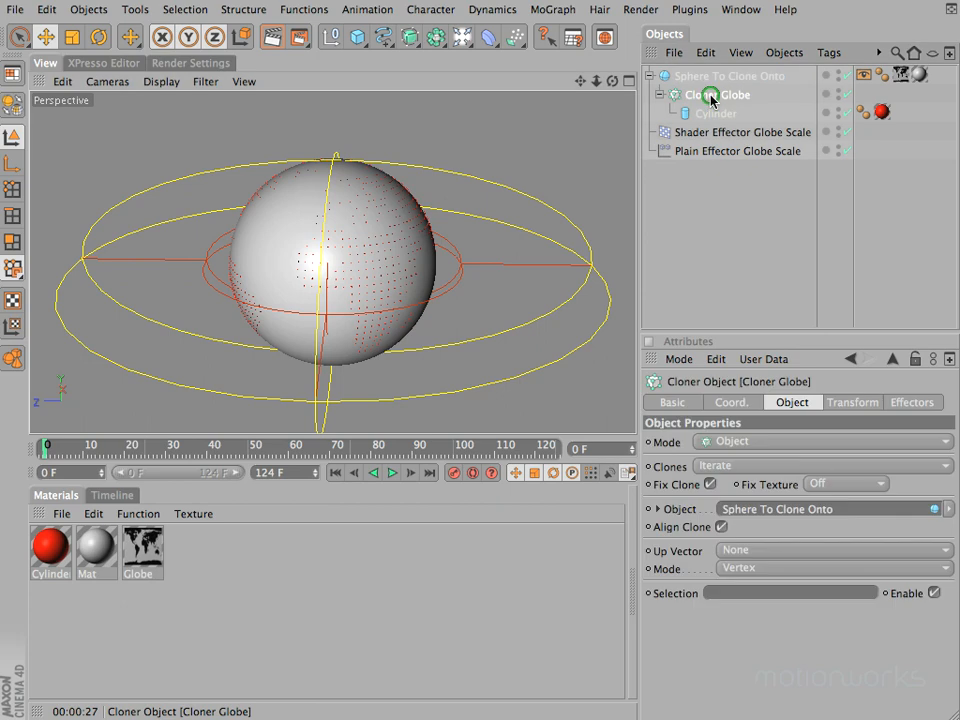
left_click(829, 53)
mouse_move(833, 78)
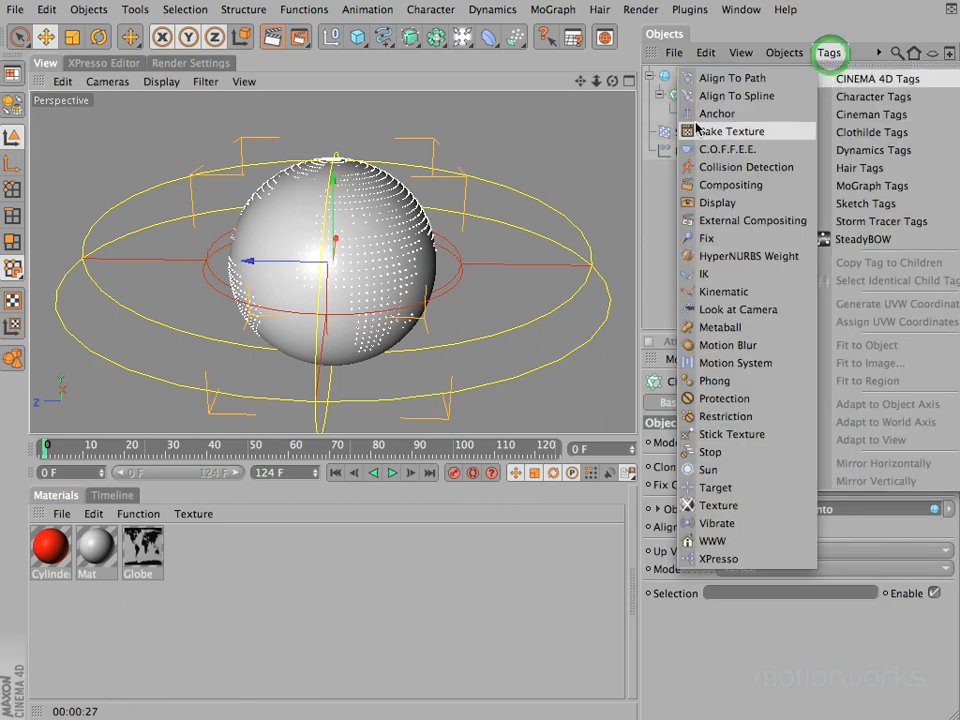
left_click(718, 208)
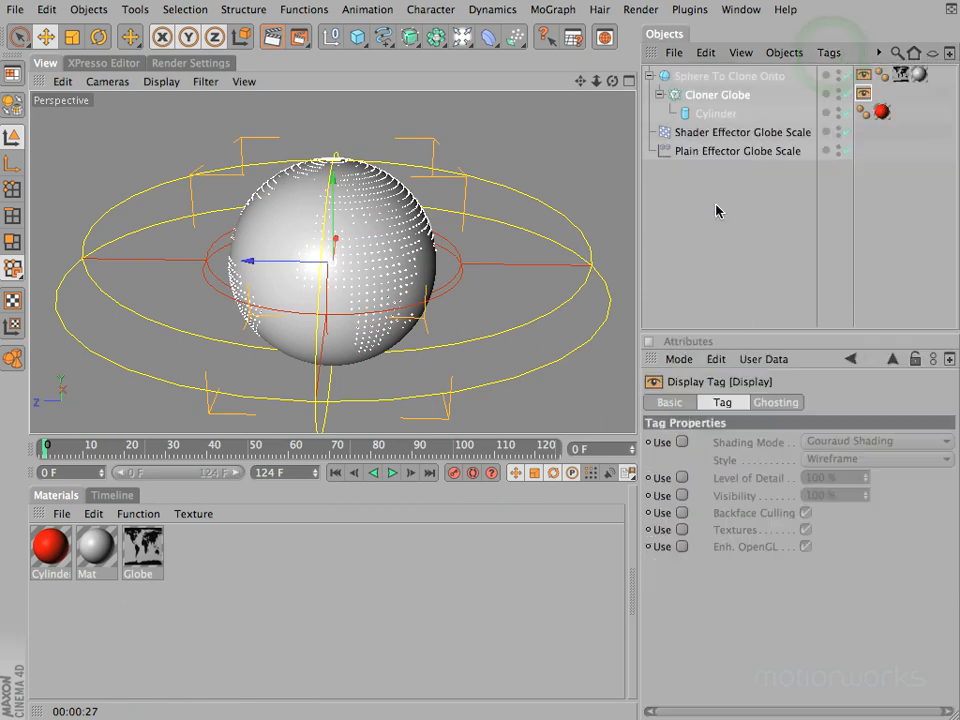
Step: Enable the shading mode override in the cloner's Display tag, using Lines shading with the Box style
left_click(681, 442)
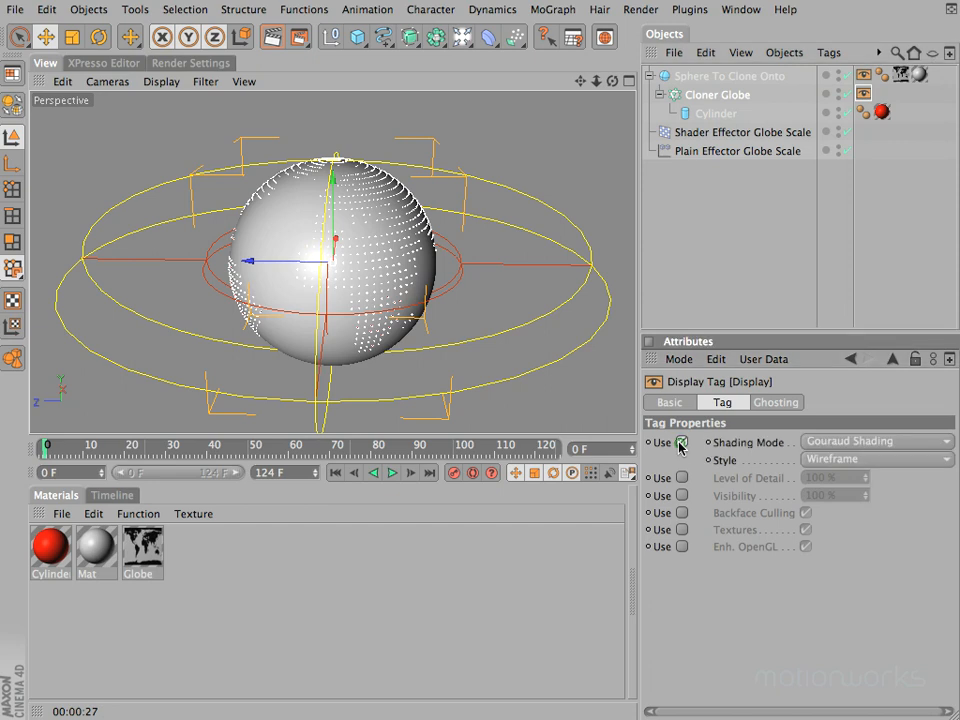
left_click(850, 443)
left_click(835, 583)
left_click(848, 458)
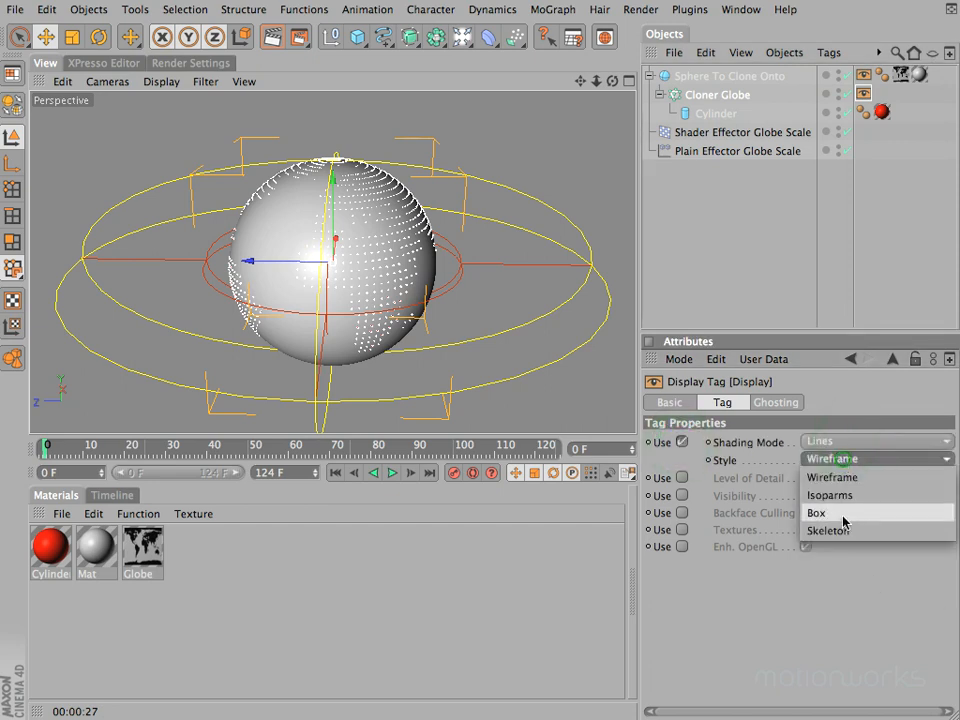
left_click(846, 513)
left_click(711, 224)
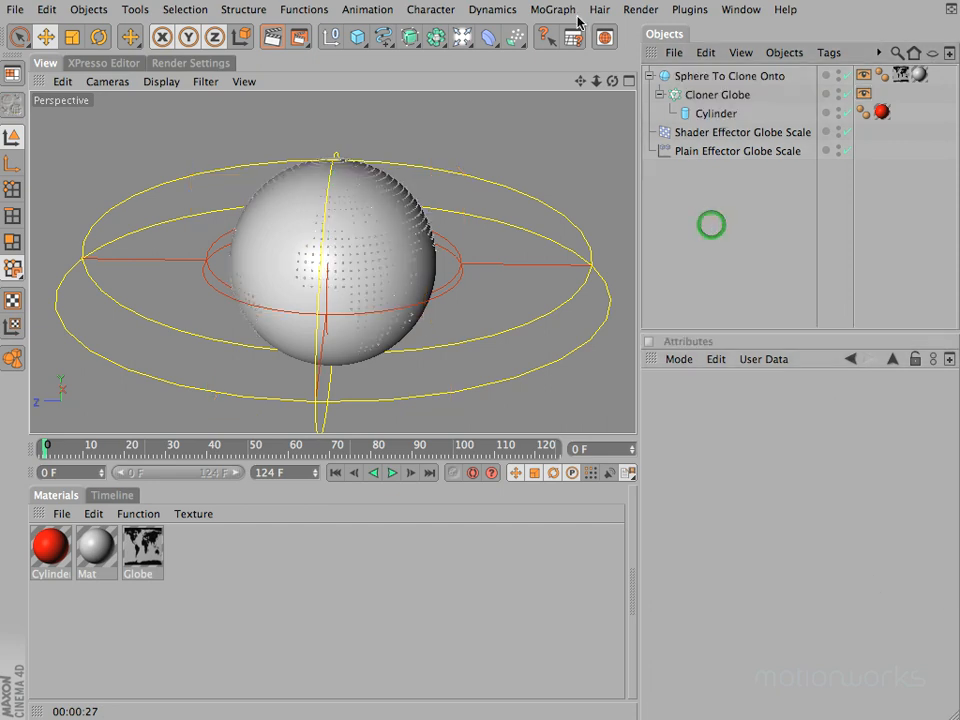
Step: Inspect the globe's simplified clones from several angles and render the view to check their final appearance
left_click_drag(596, 81, 471, 358)
mouse_move(581, 82)
left_mouse_down("super")
mouse_move(229, 347)
mouse_move(469, 358)
mouse_move(593, 86)
left_mouse_up("super")
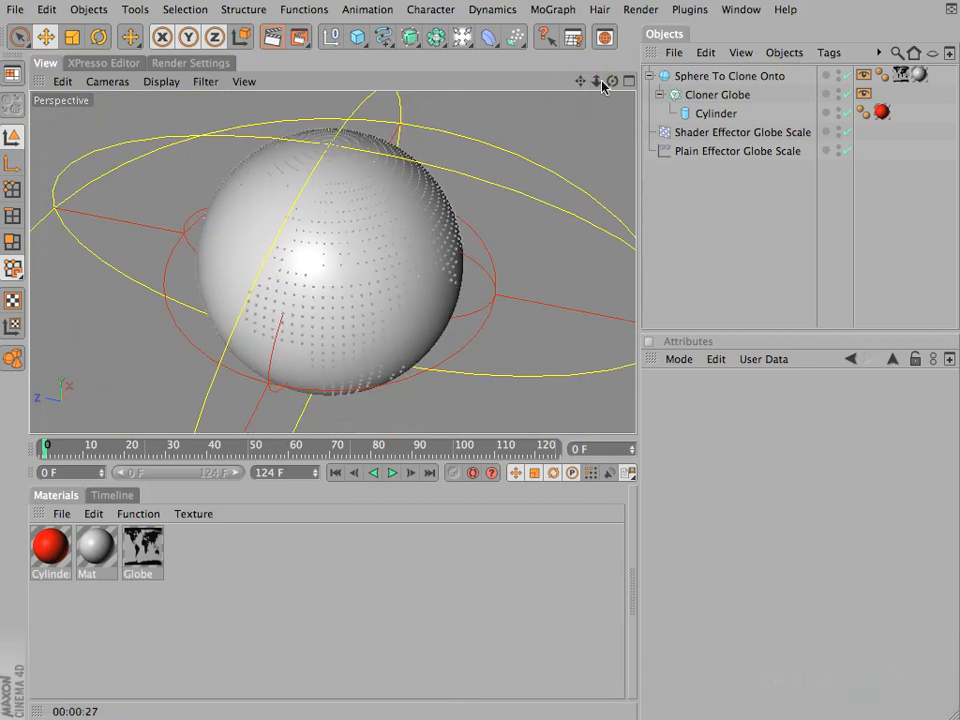
left_click_drag(470, 352, 613, 83)
key("super+r")
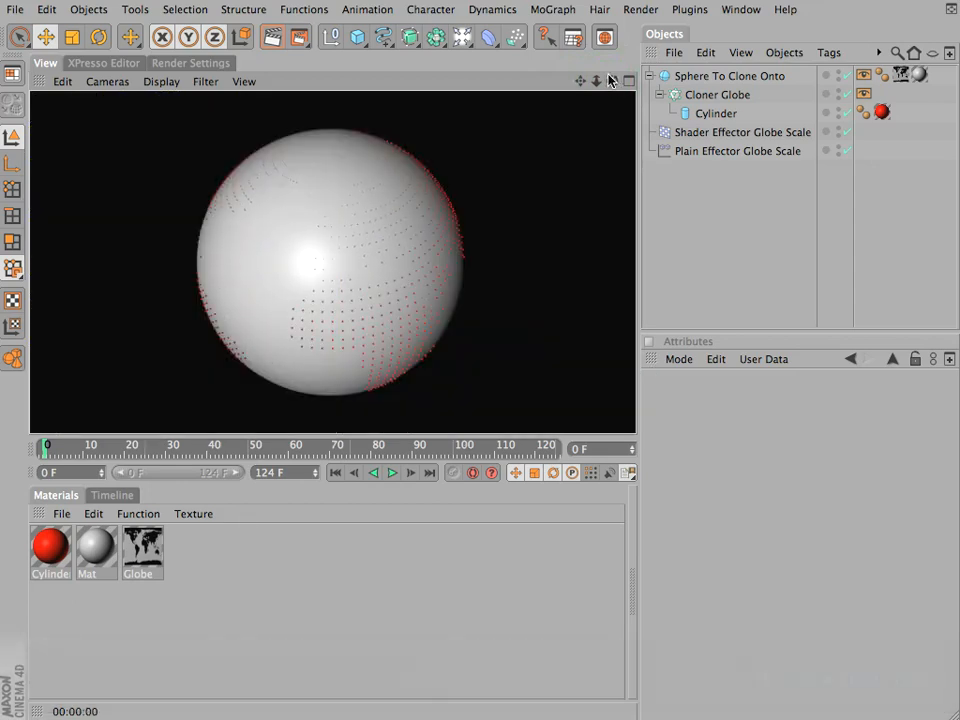
left_click_drag(611, 87, 471, 358)
left_click(148, 84)
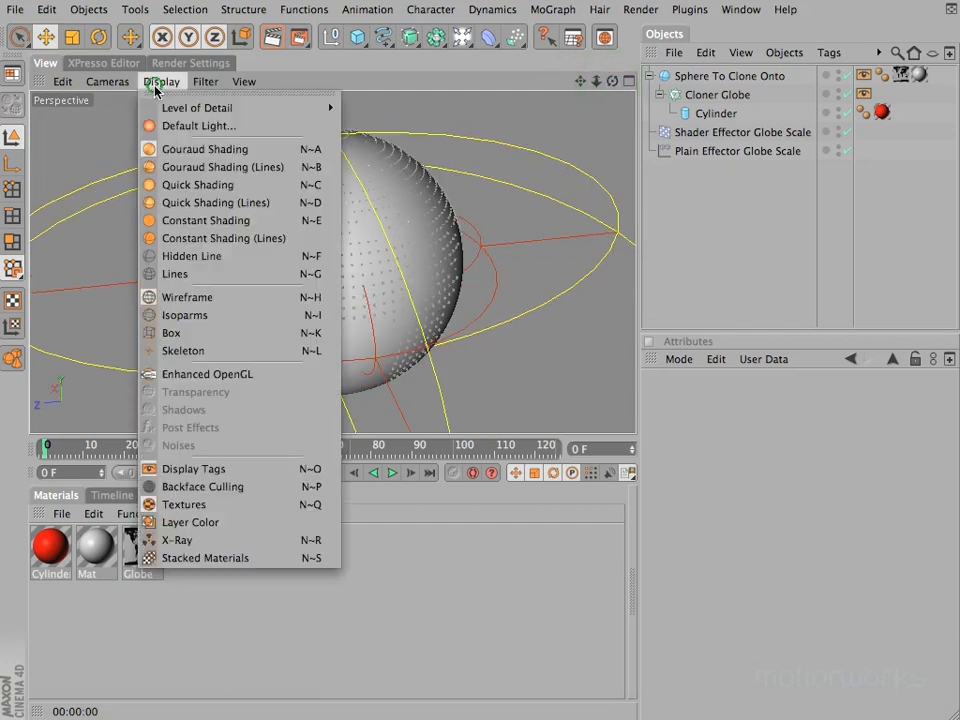
mouse_move(327, 106)
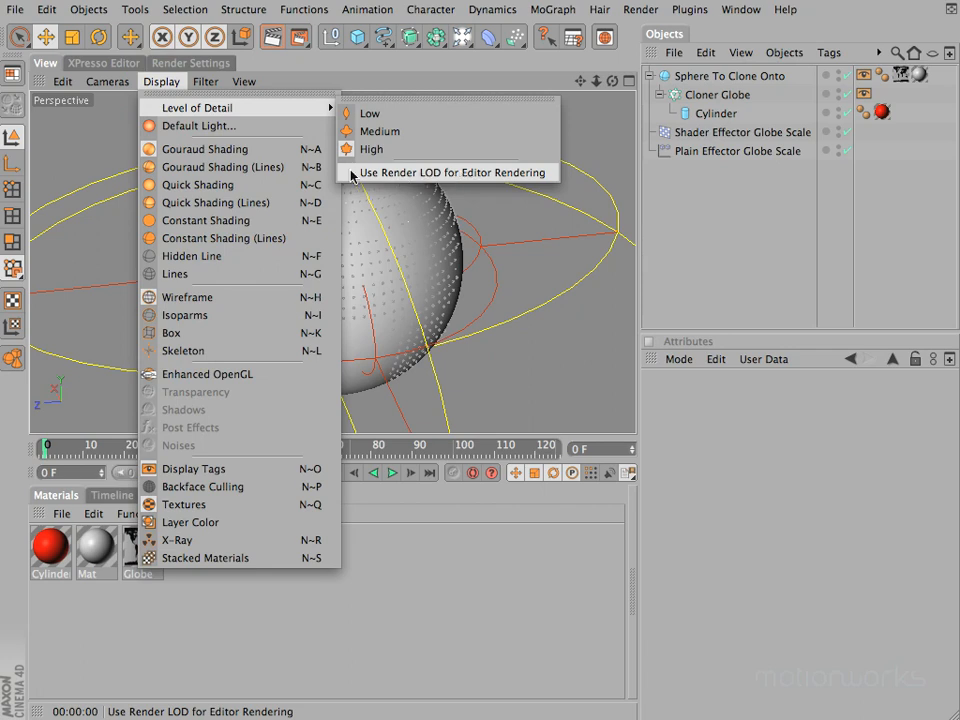
left_click(729, 190)
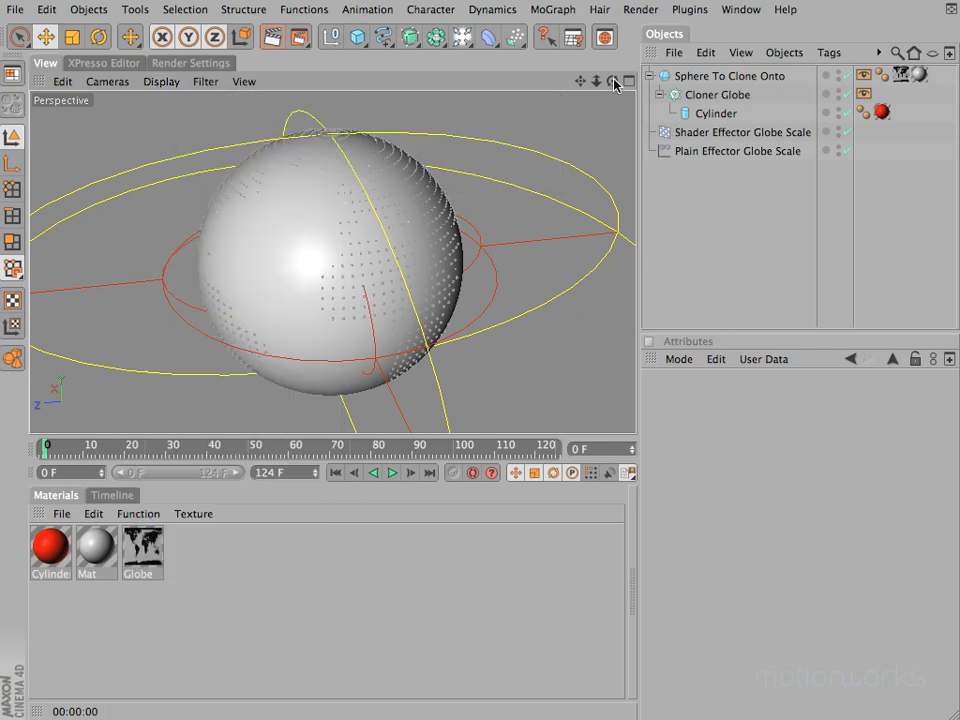
Step: Render the globe from another angle and review the level of detail settings in the sphere's Display tag
mouse_move(478, 349)
left_mouse_down("alt")
mouse_move(540, 358)
mouse_move(471, 358)
left_mouse_up("alt")
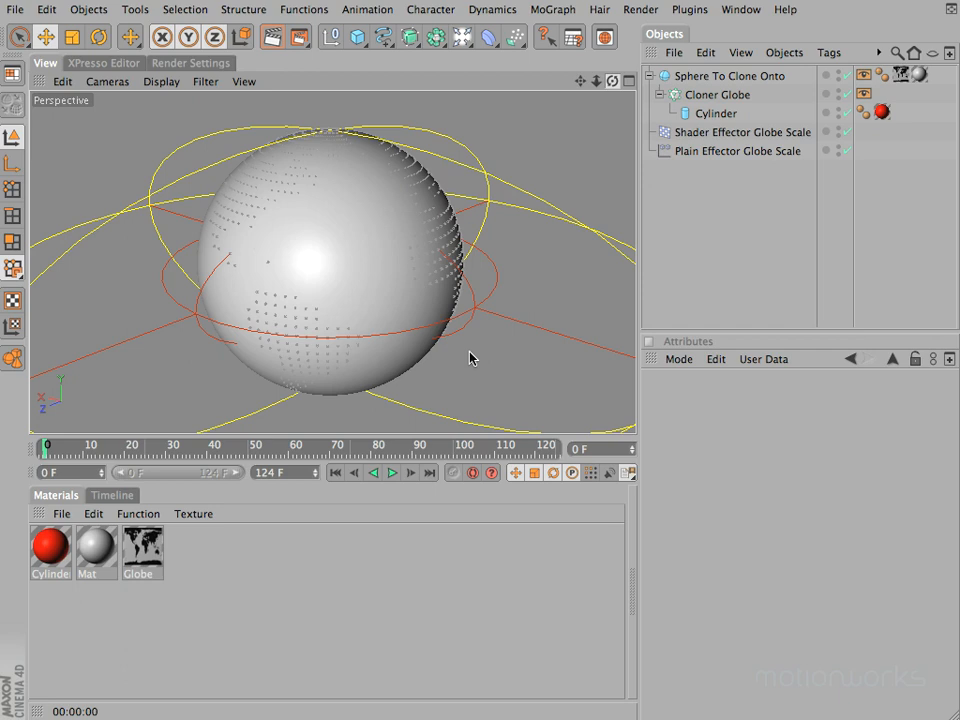
key("super+r")
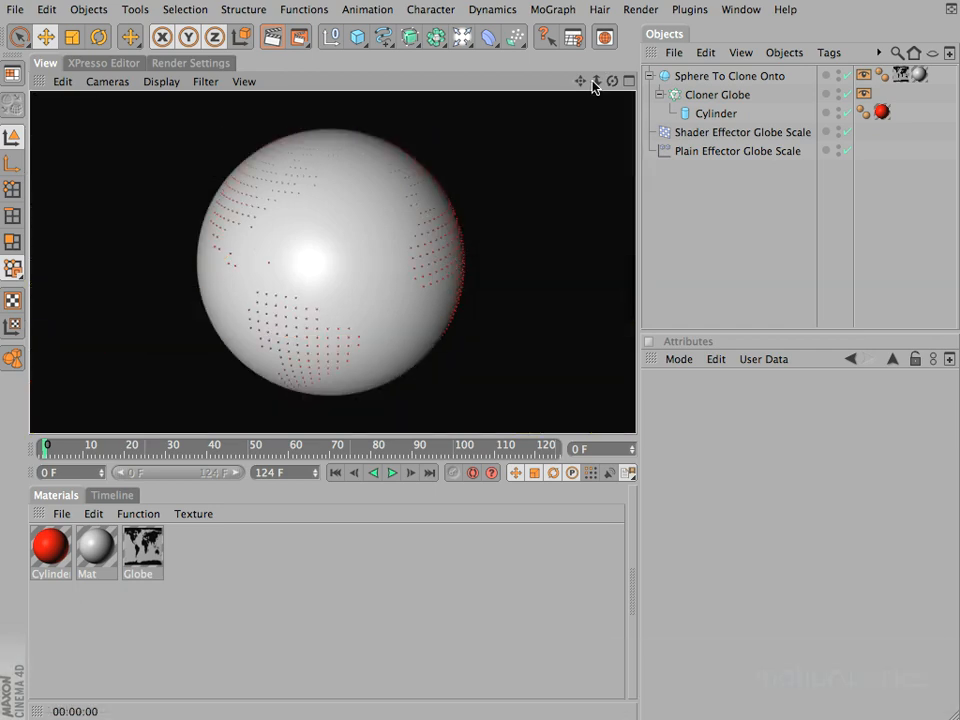
left_click(863, 74)
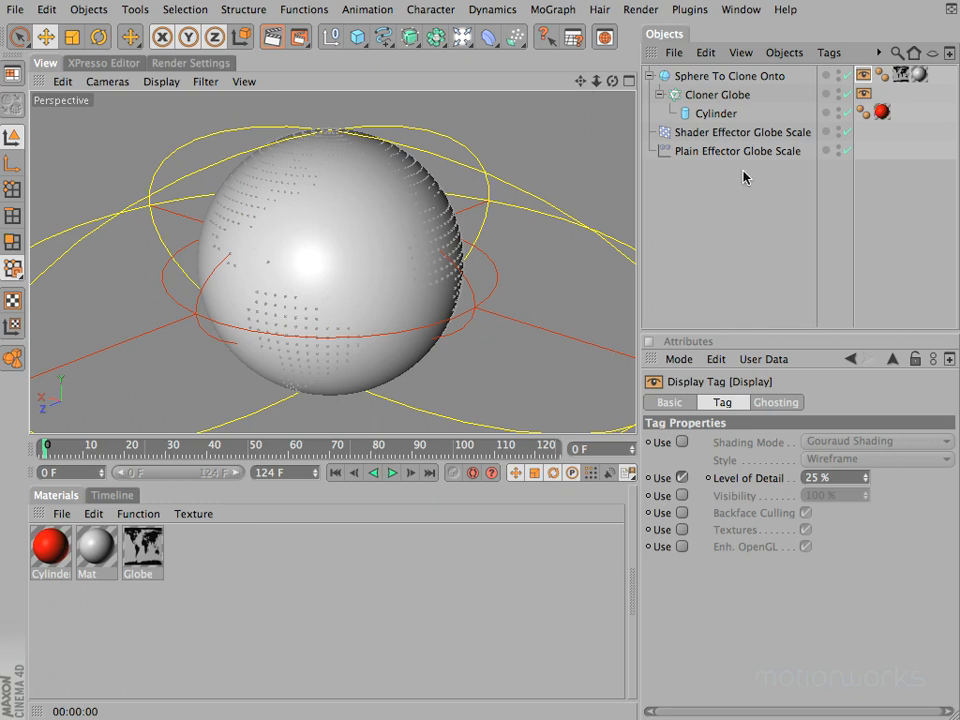
Step: Save the globe scene as an incremental version
left_click(14, 10)
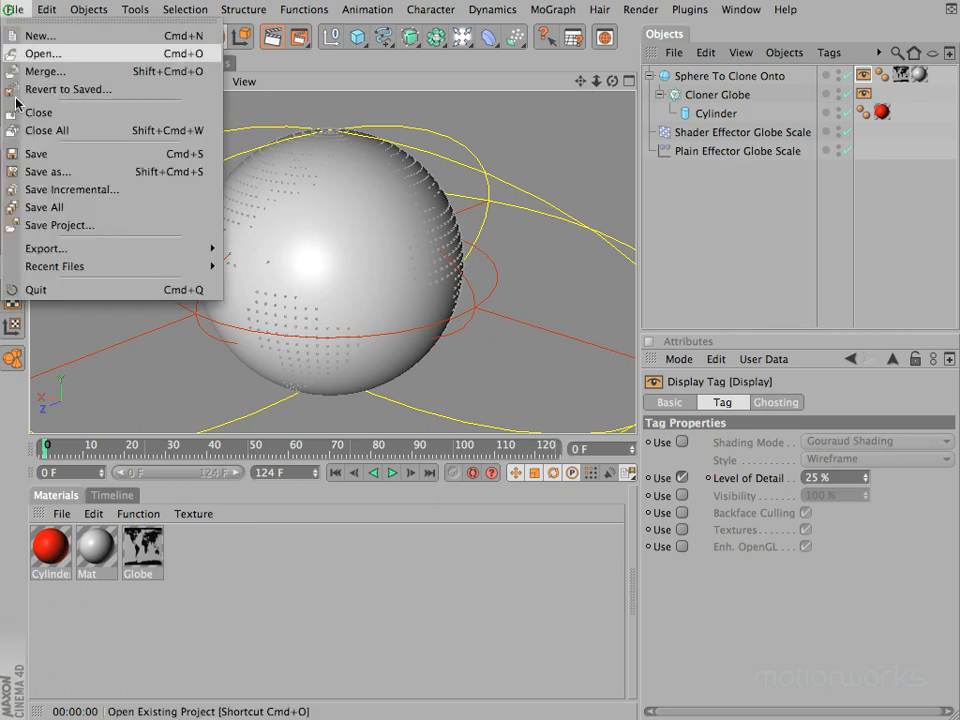
left_click(93, 190)
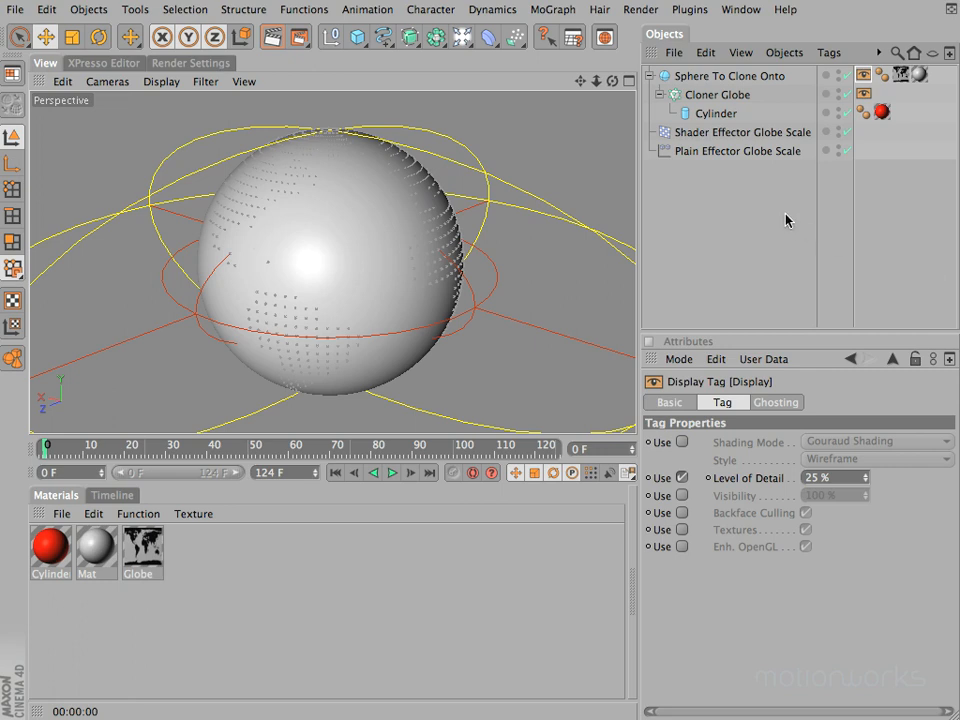
Step: Turn off the falloff visibility of Plain Effector Globe Scale, deselect everything and check the globe from another angle
left_click(679, 152)
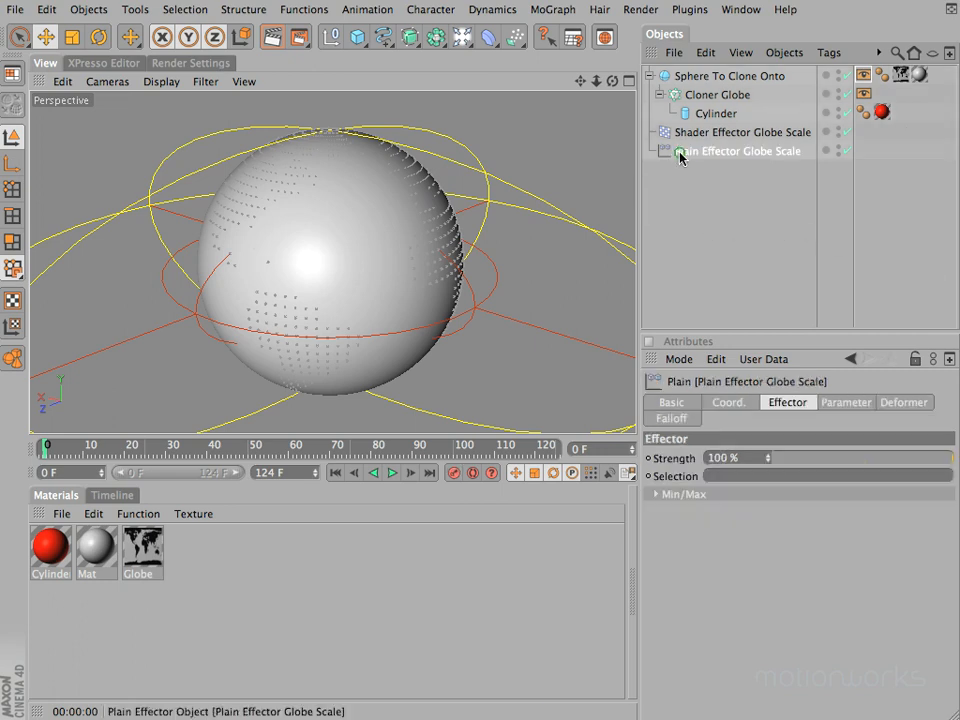
left_click(668, 416)
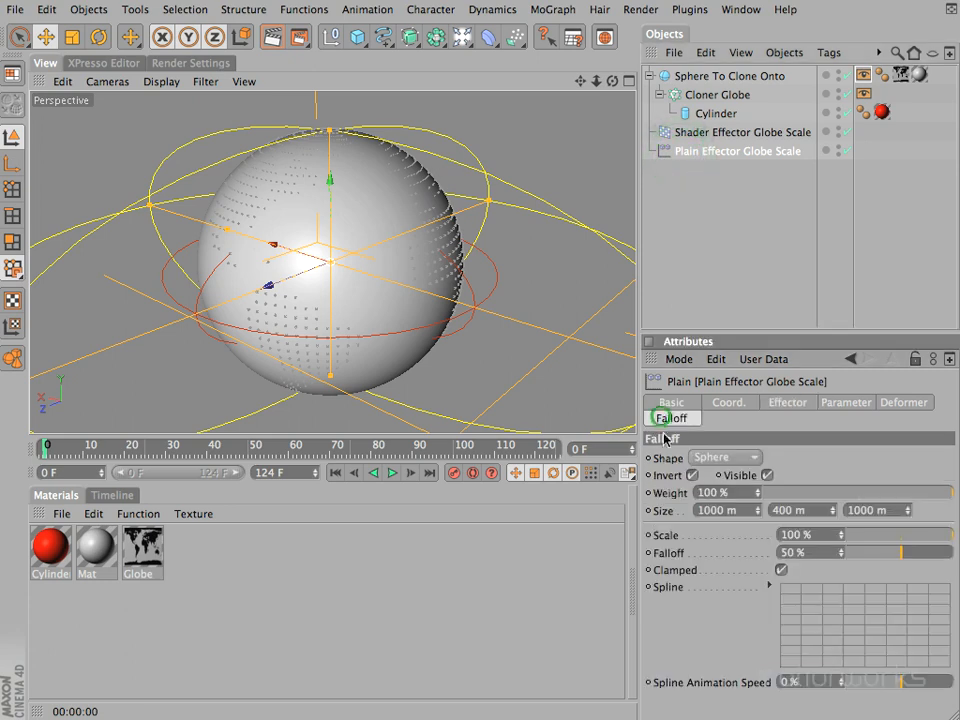
left_click(767, 476)
left_click(718, 207)
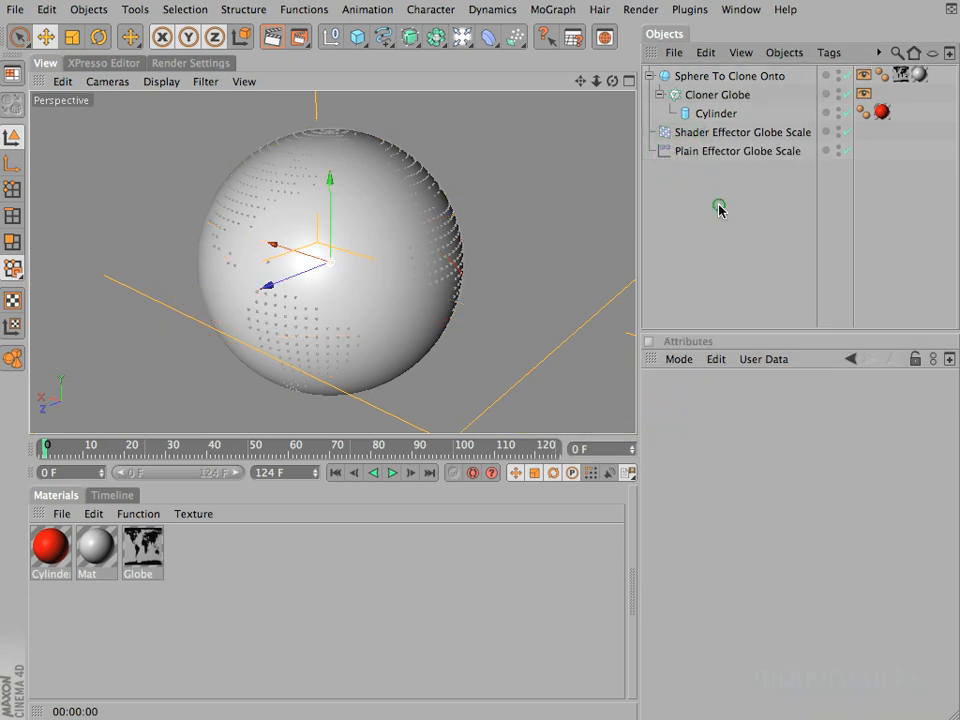
left_click_drag(612, 80, 463, 355)
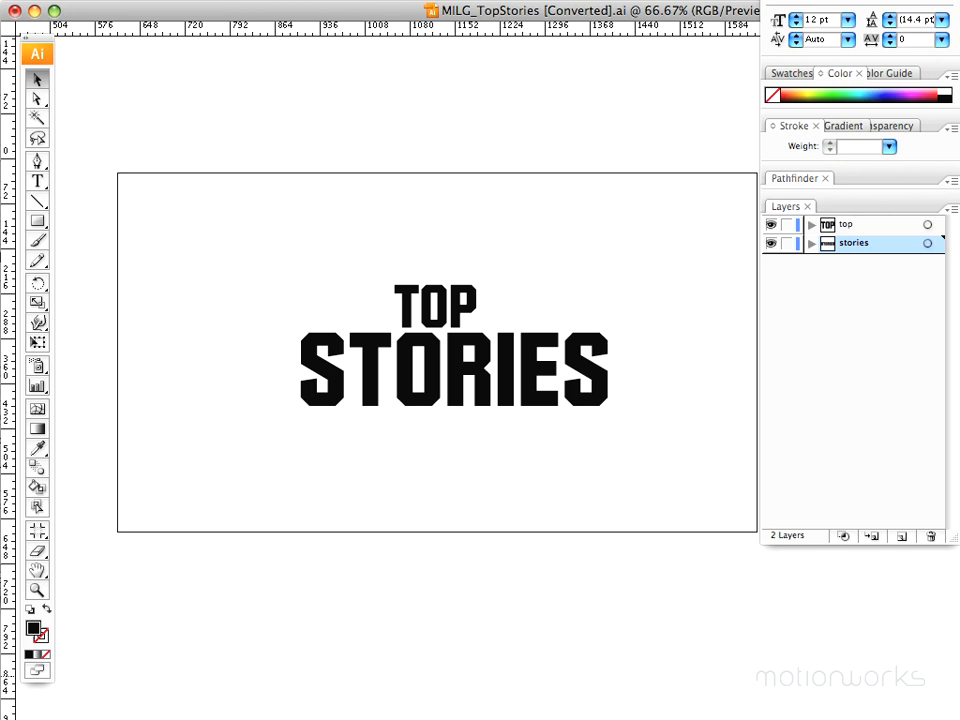
Step: Switch to Illustrator and inspect the TOP STORIES lettering's paths in outline mode, returning to preview with nothing selected
left_click(574, 404)
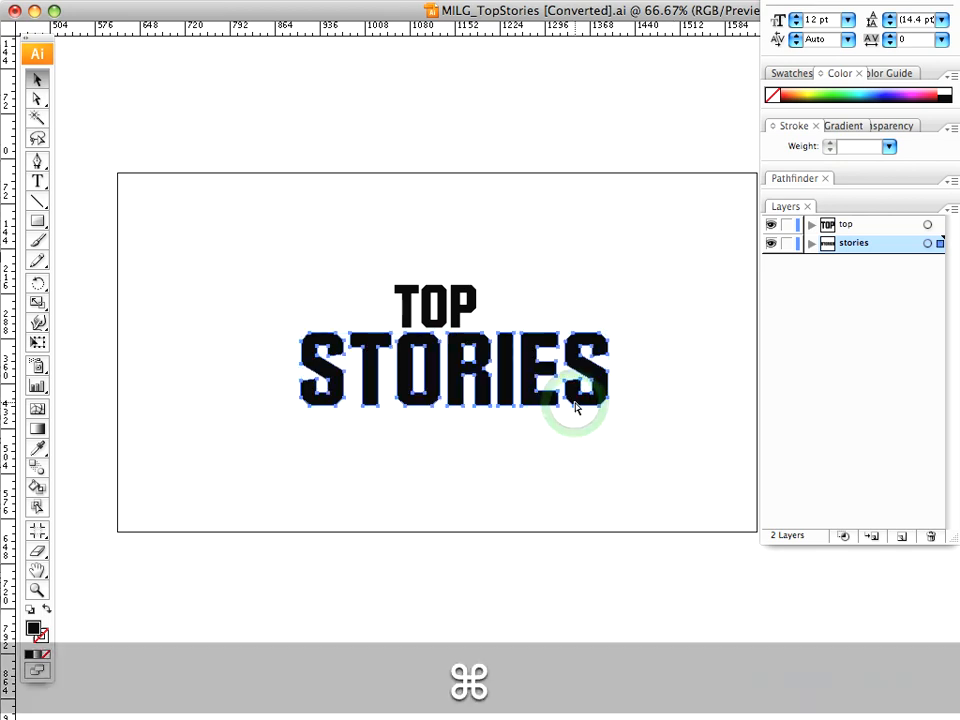
key("super+y")
left_click(568, 440)
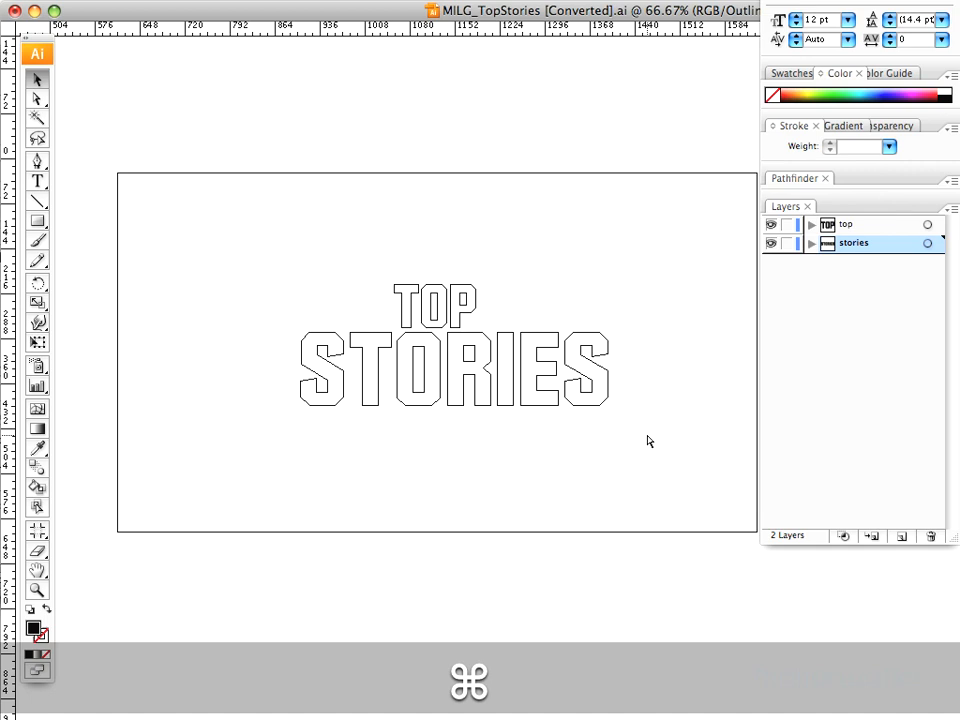
key("super+y")
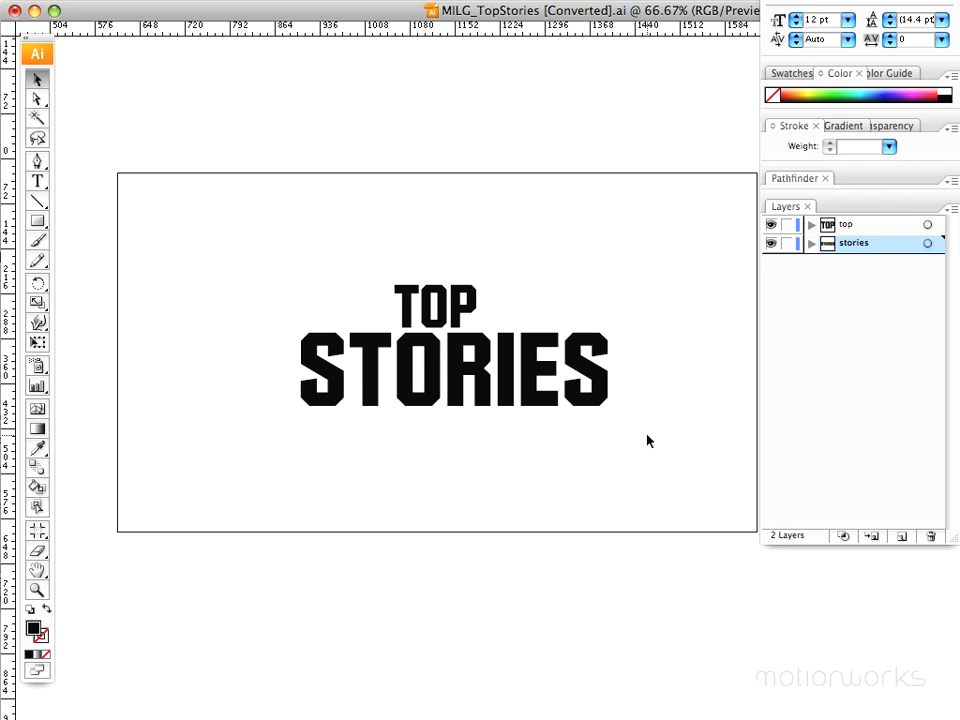
left_click(647, 440)
Step: Select both words of the TOP STORIES artwork and set the ruler origin at the centre of the selection
left_click_drag(198, 217, 716, 477)
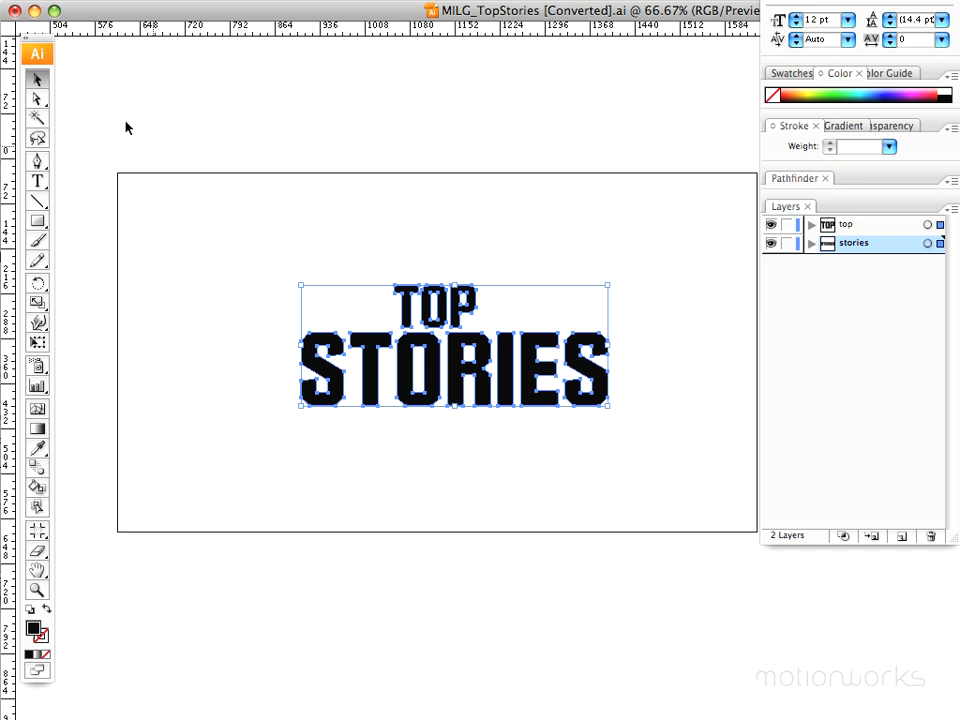
left_click_drag(10, 30, 455, 345)
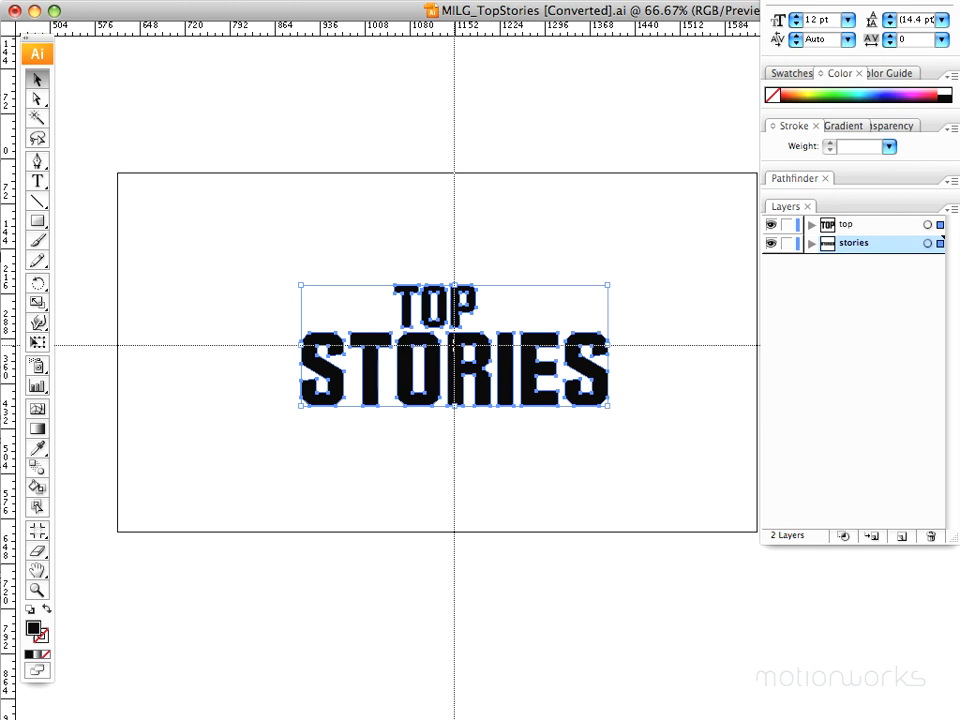
left_click_drag(455, 345, 455, 347)
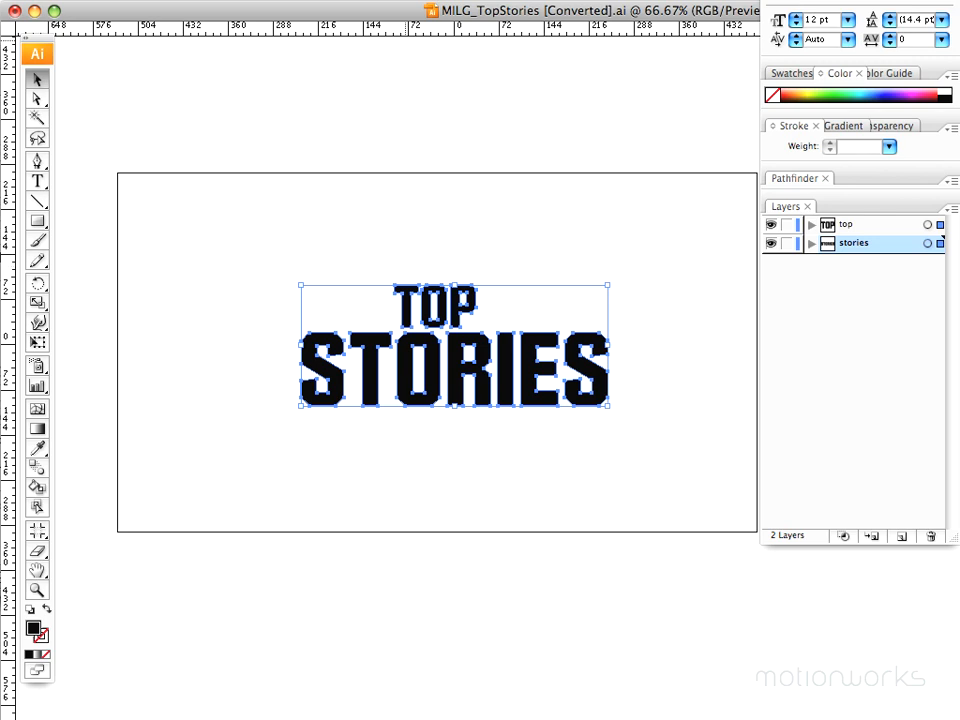
Step: Save the artwork under the new name MILG_TopStories_01.ai in the AI folder
left_click(17, 2)
left_click(17, 106)
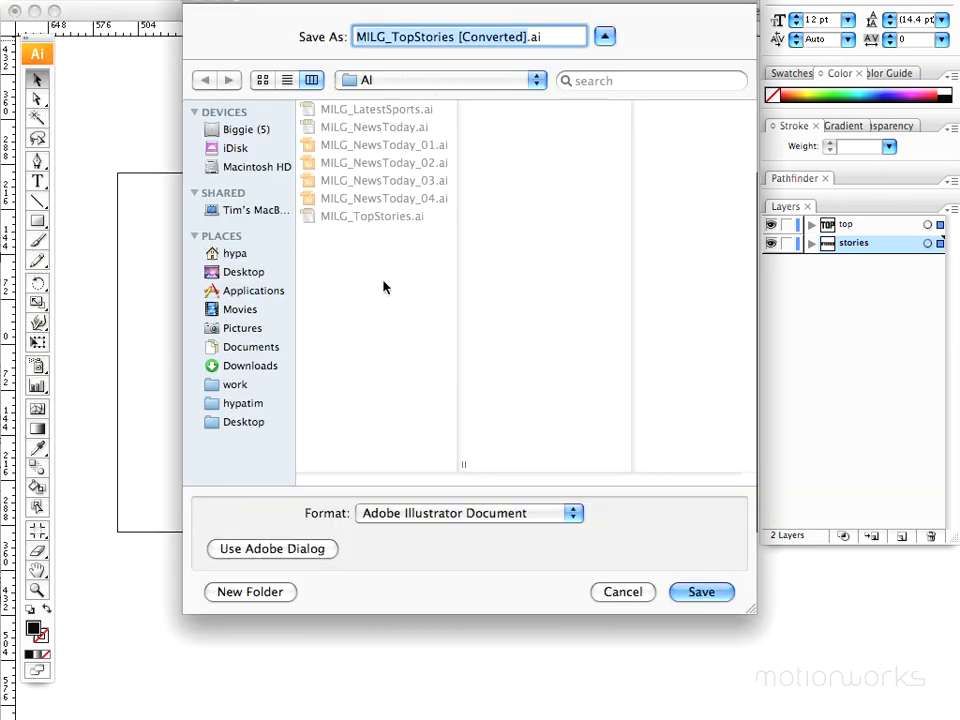
left_click_drag(452, 40, 521, 48)
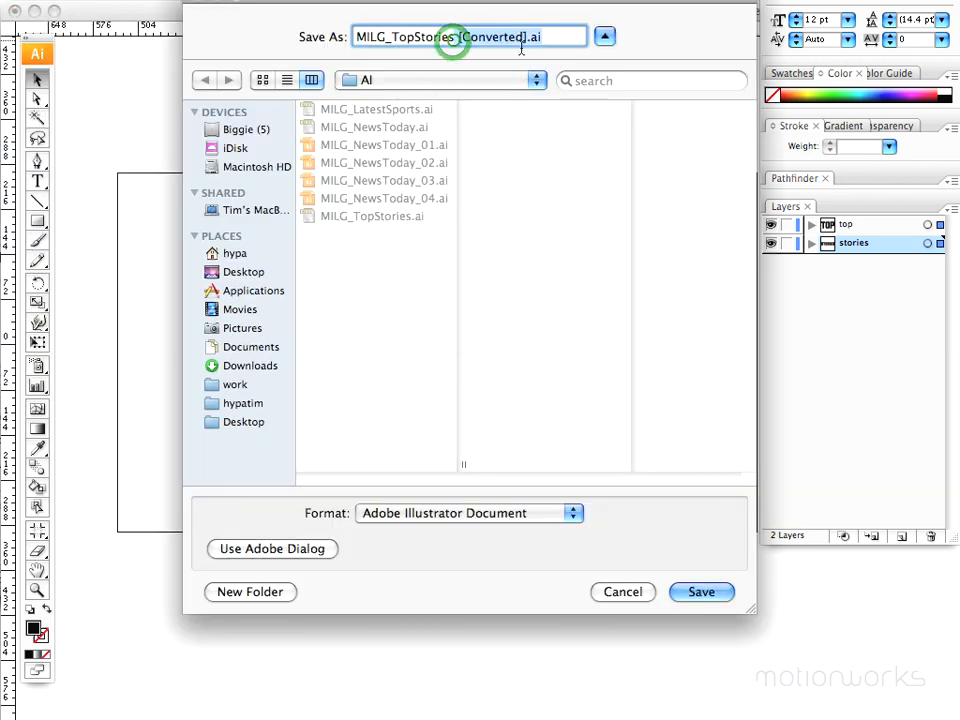
type("_01")
left_click(701, 592)
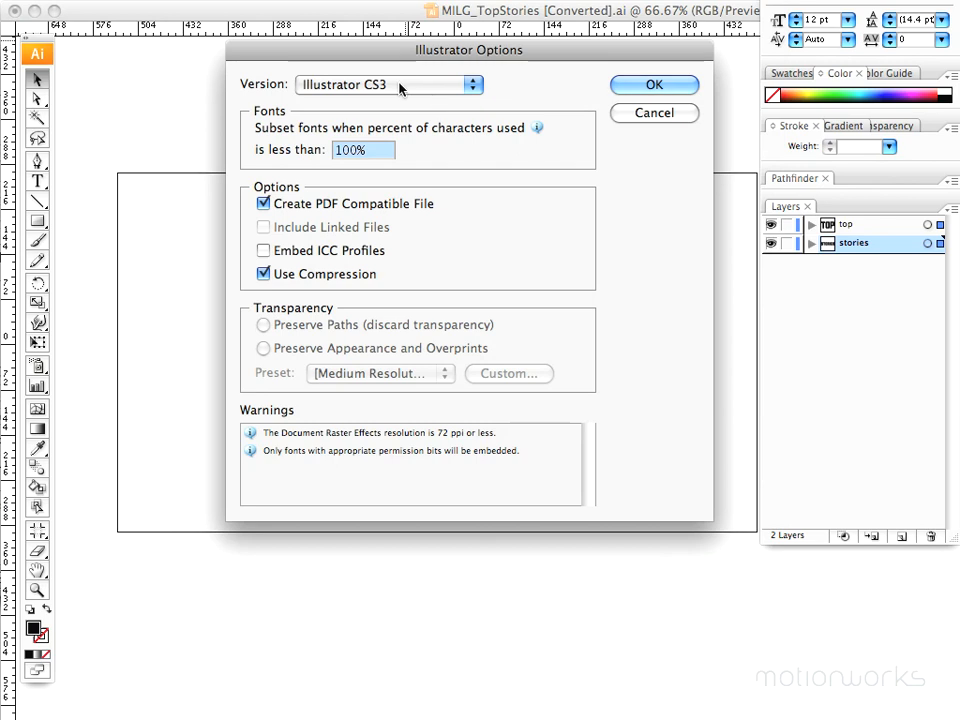
Step: Set the saved file's version to Illustrator 8, complete the save and close the document
left_click(399, 85)
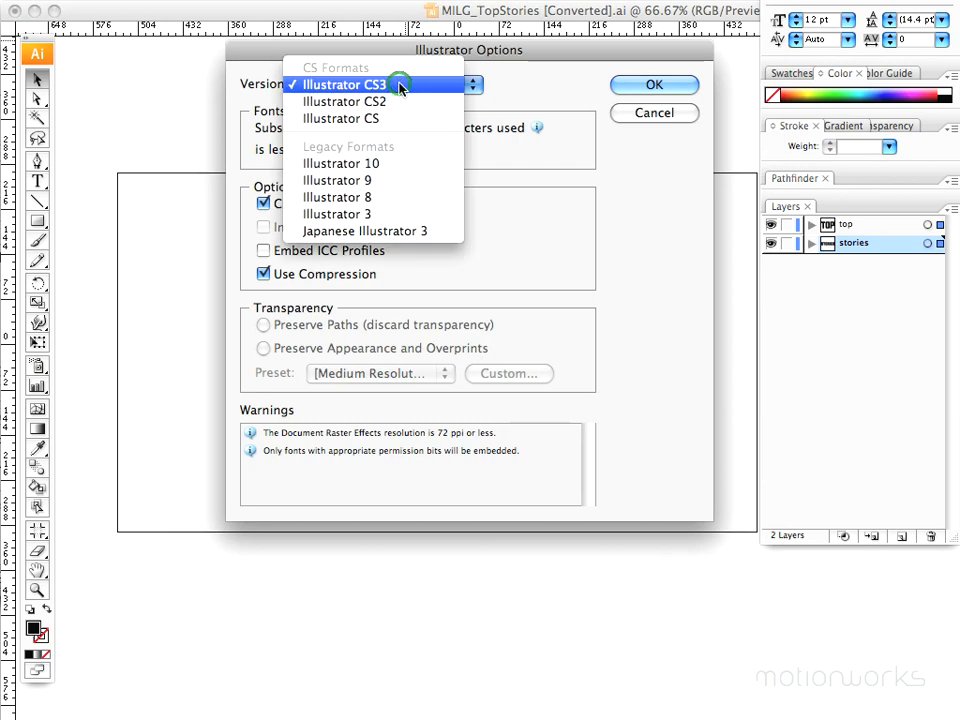
left_click(370, 199)
left_click(660, 86)
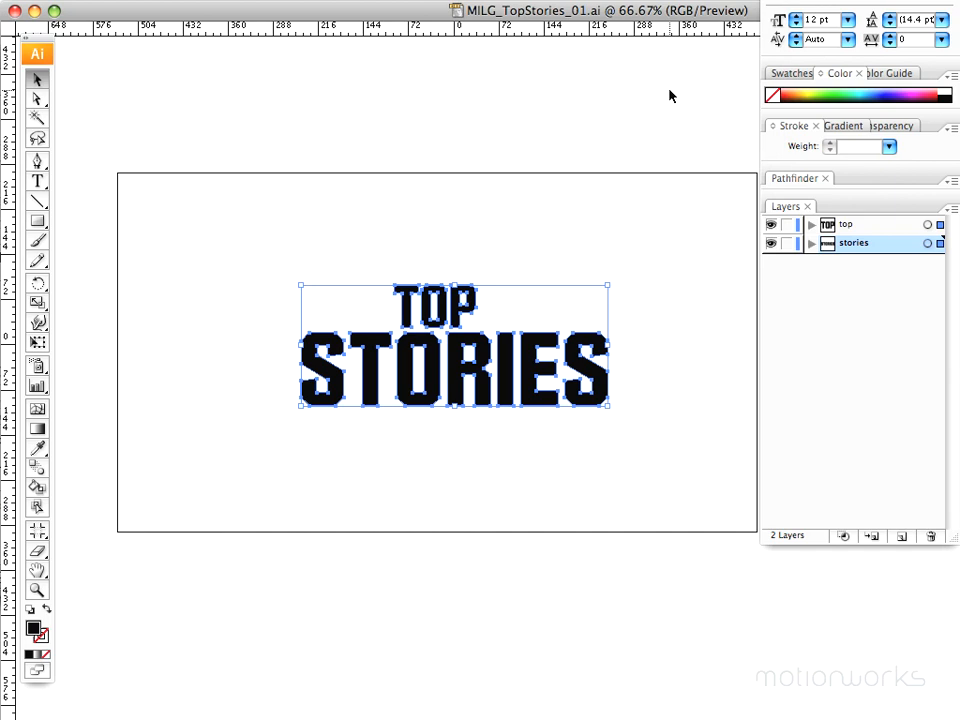
left_click(15, 10)
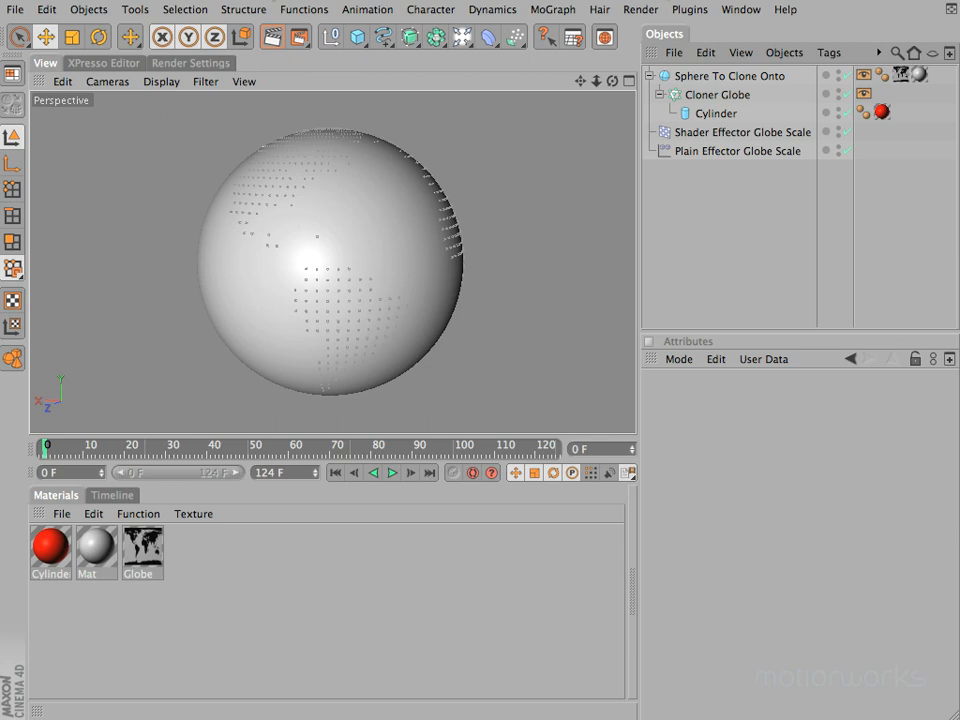
Step: Switch to CINEMA 4D, merge MILG_TopStories_01 into the globe scene and expand its null to show the imported paths
left_click(15, 9)
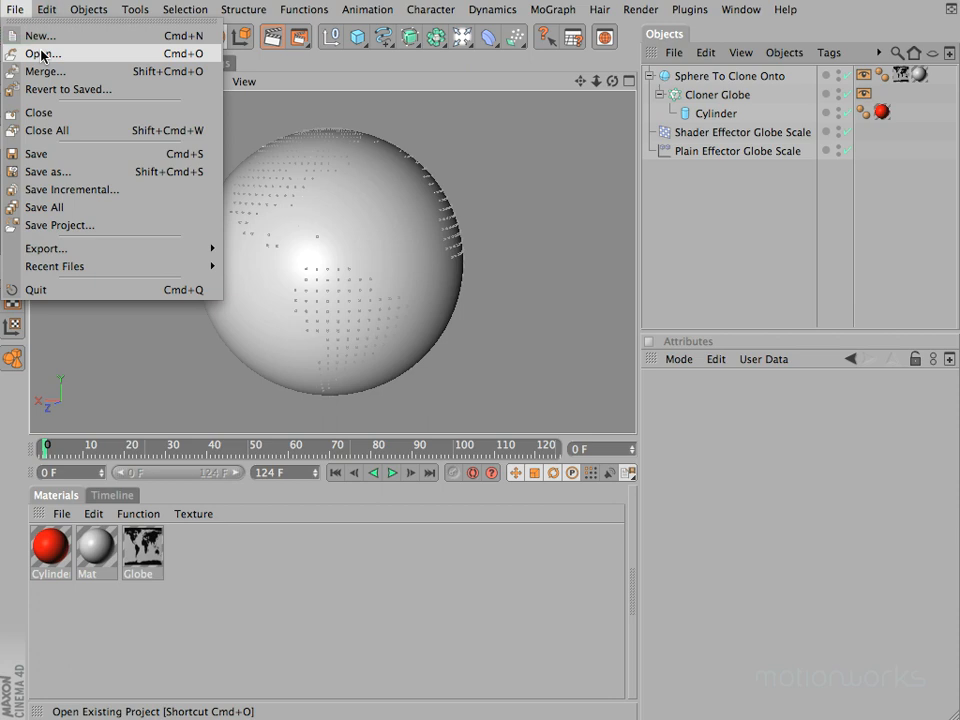
left_click(489, 1)
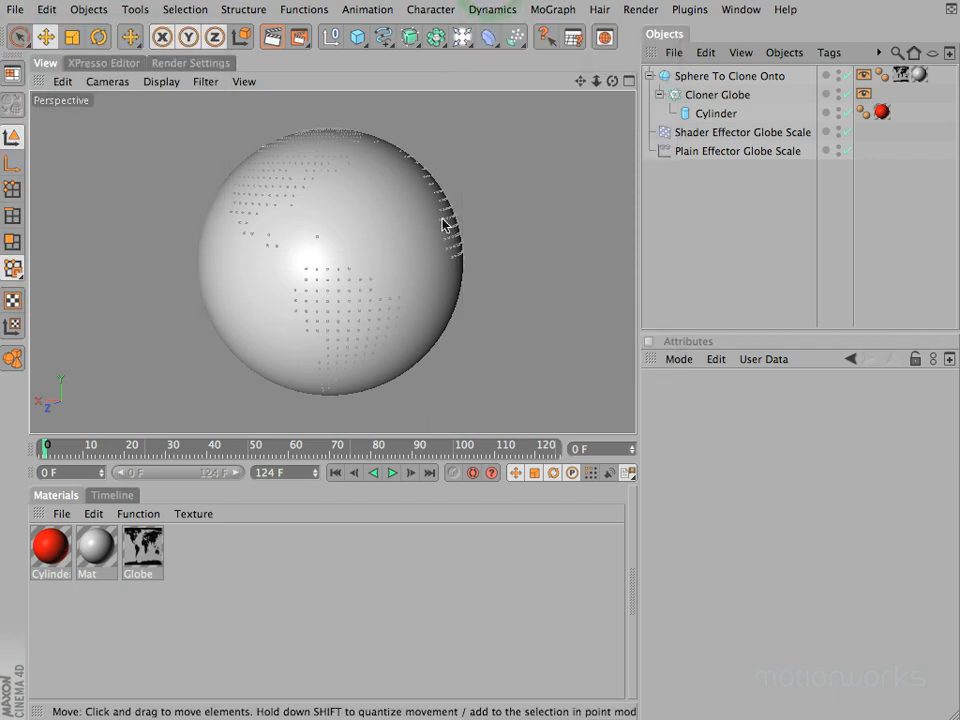
left_click(673, 52)
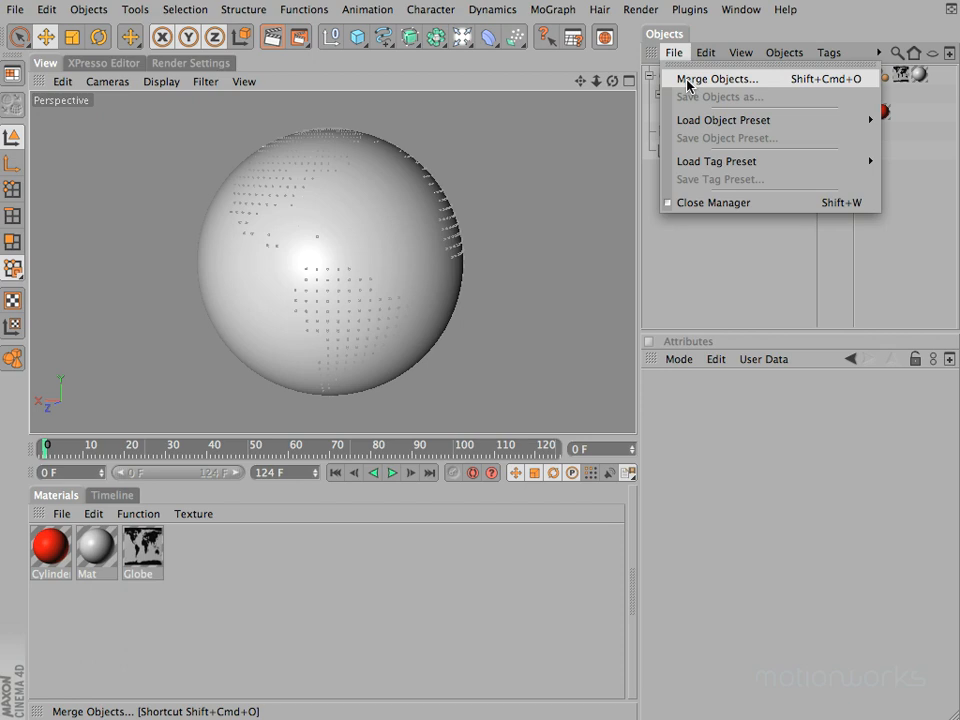
left_click(687, 79)
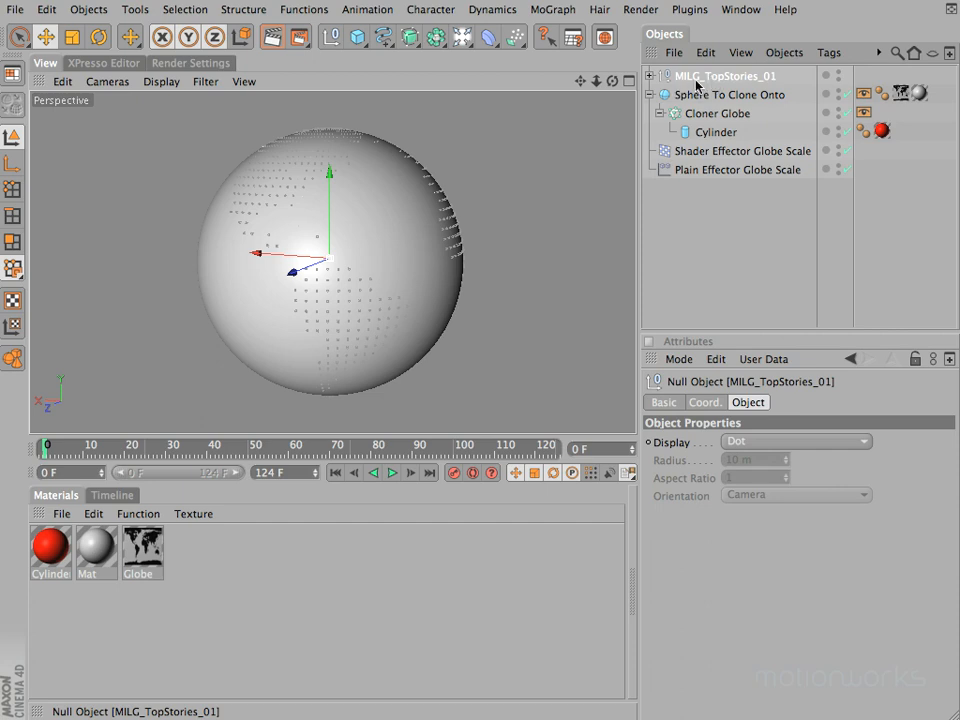
left_click(647, 76)
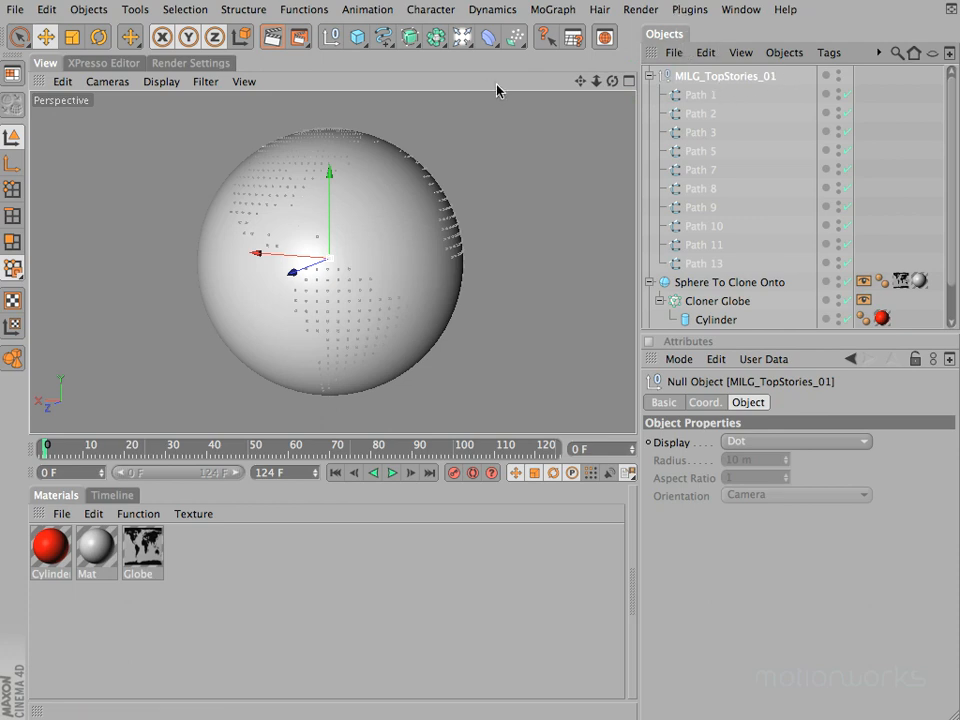
Step: Open the Illustrator Import settings in the preferences and review the scale and spline options
left_click(47, 9)
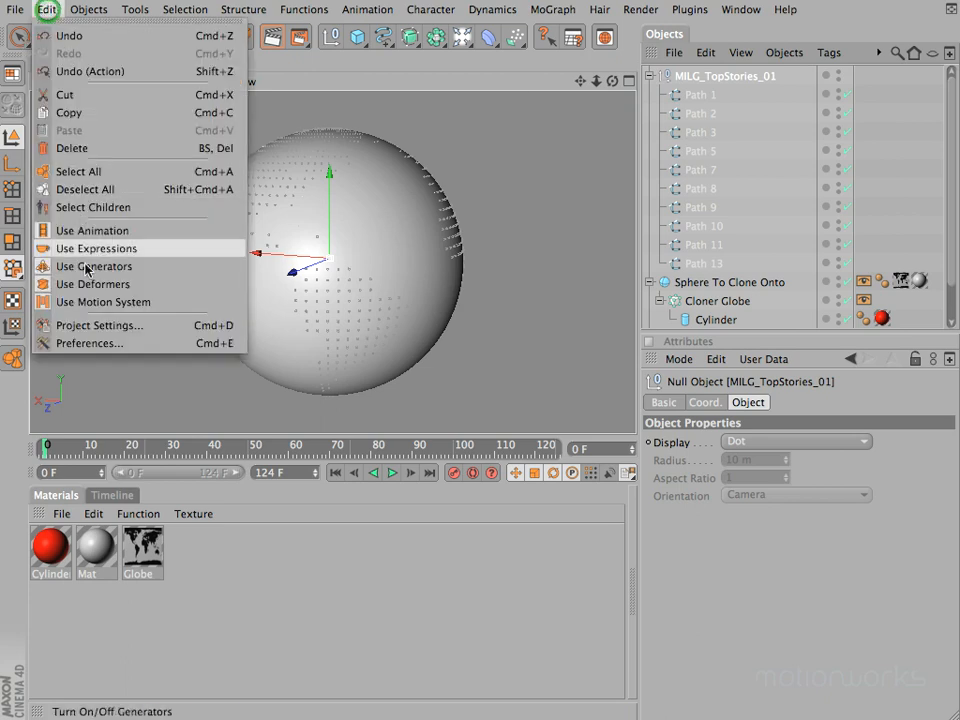
left_click(40, 340)
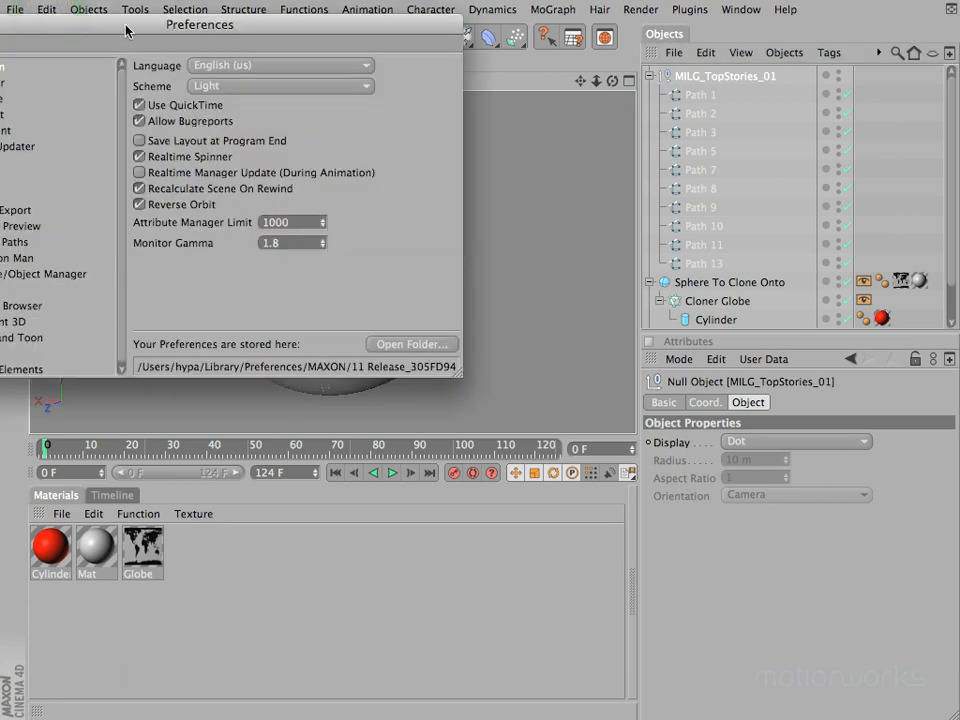
left_click_drag(127, 29, 382, 75)
left_click(246, 257)
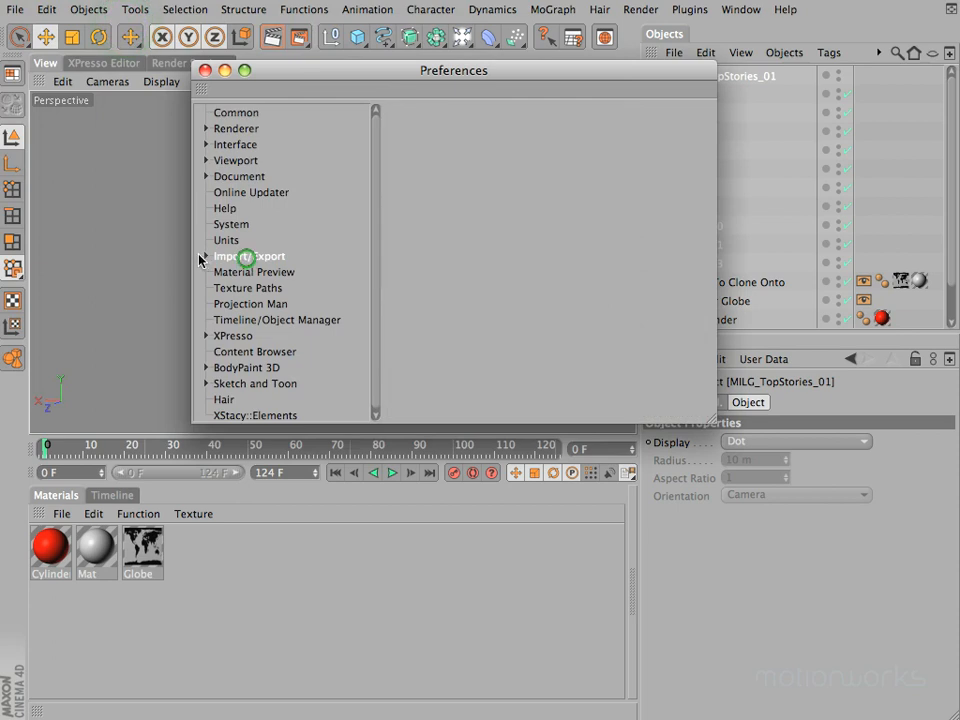
left_click(204, 258)
left_click_drag(376, 230, 386, 317)
left_click(259, 275)
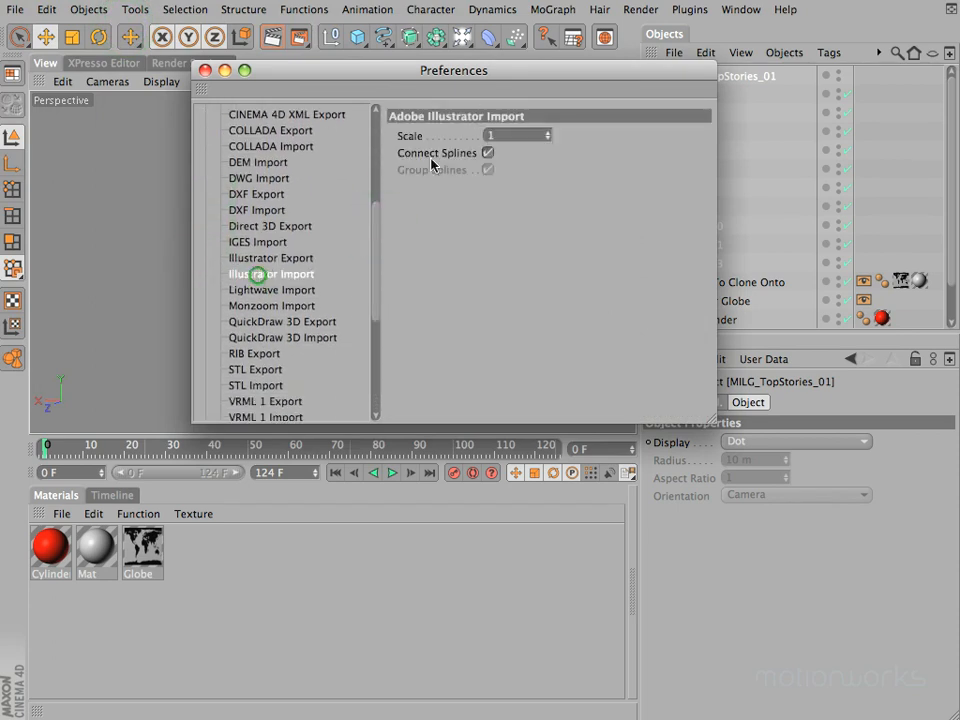
left_click_drag(499, 72, 416, 117)
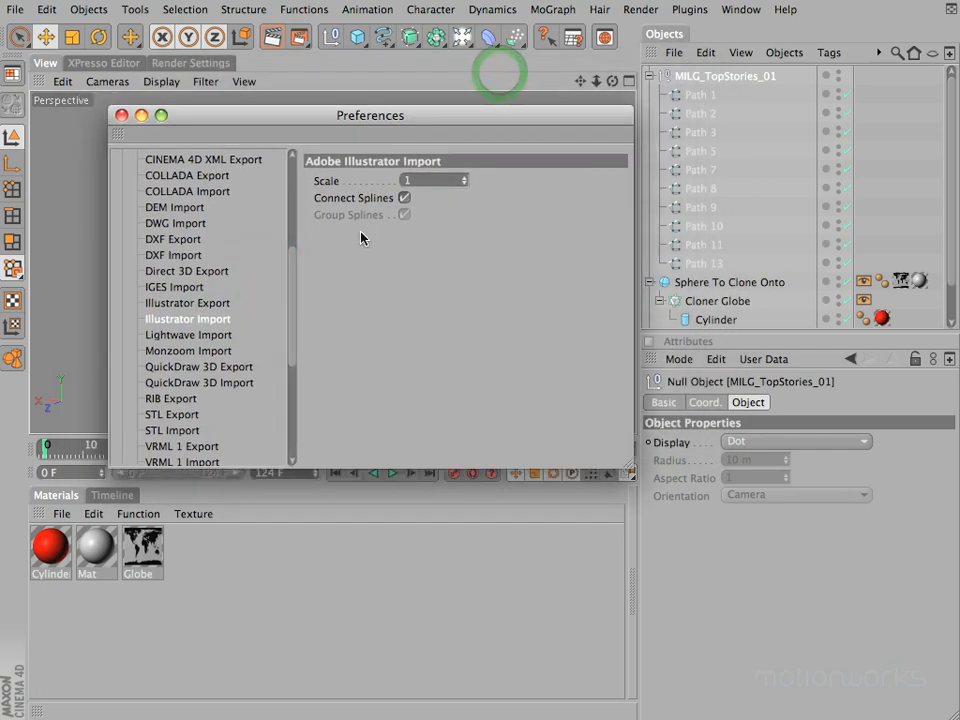
Step: Try Illustrator Import with Connect Splines disabled, re-enable the option and close the preferences
left_click(404, 198)
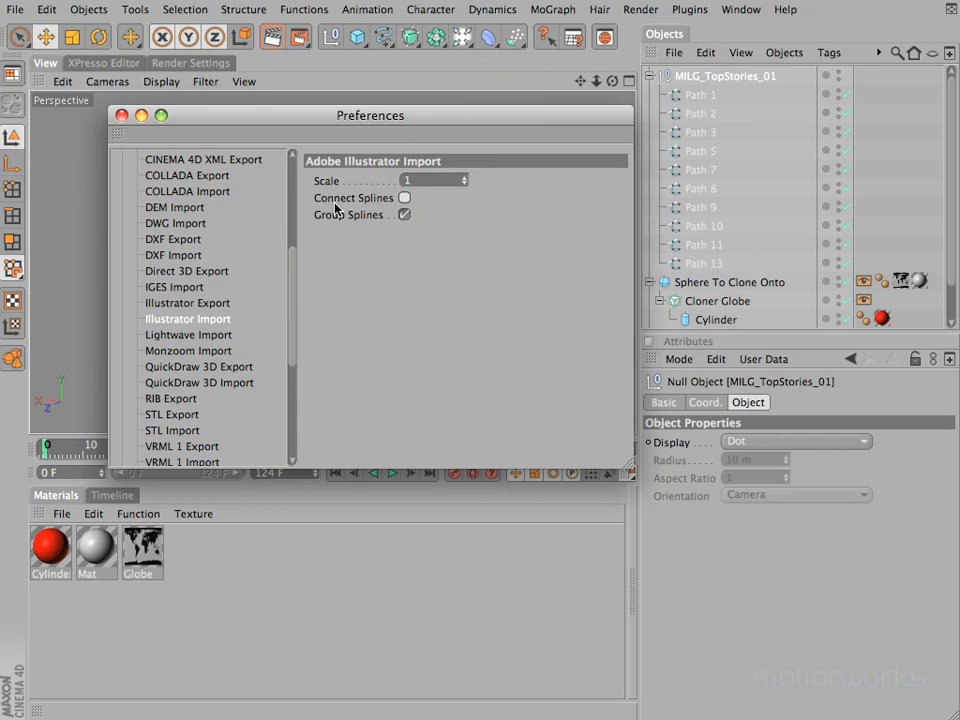
left_click(404, 198)
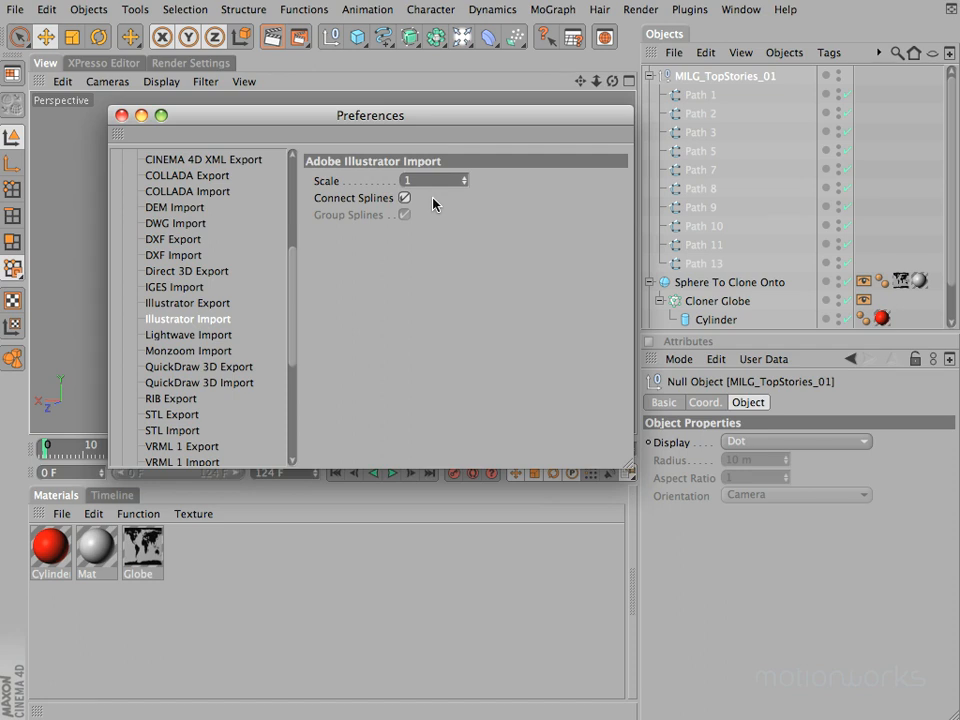
left_click(120, 114)
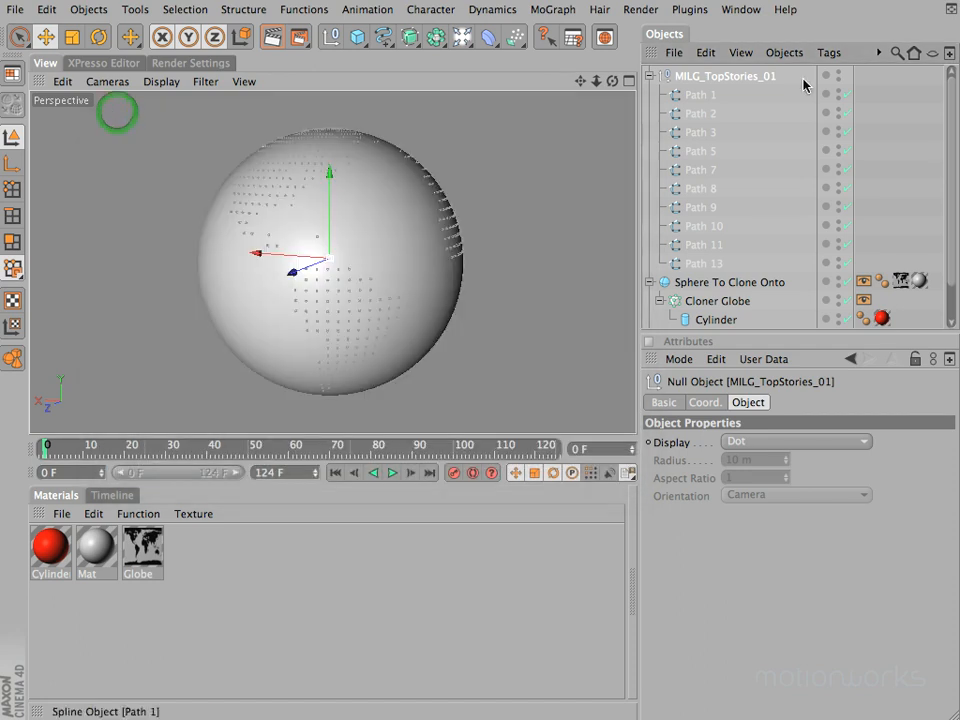
Step: Disable Sphere To Clone Onto, Cloner Globe and its Cylinder, and view the imported TOP STORIES splines from the front
left_click_drag(847, 284, 849, 320)
left_click_drag(612, 82, 470, 352)
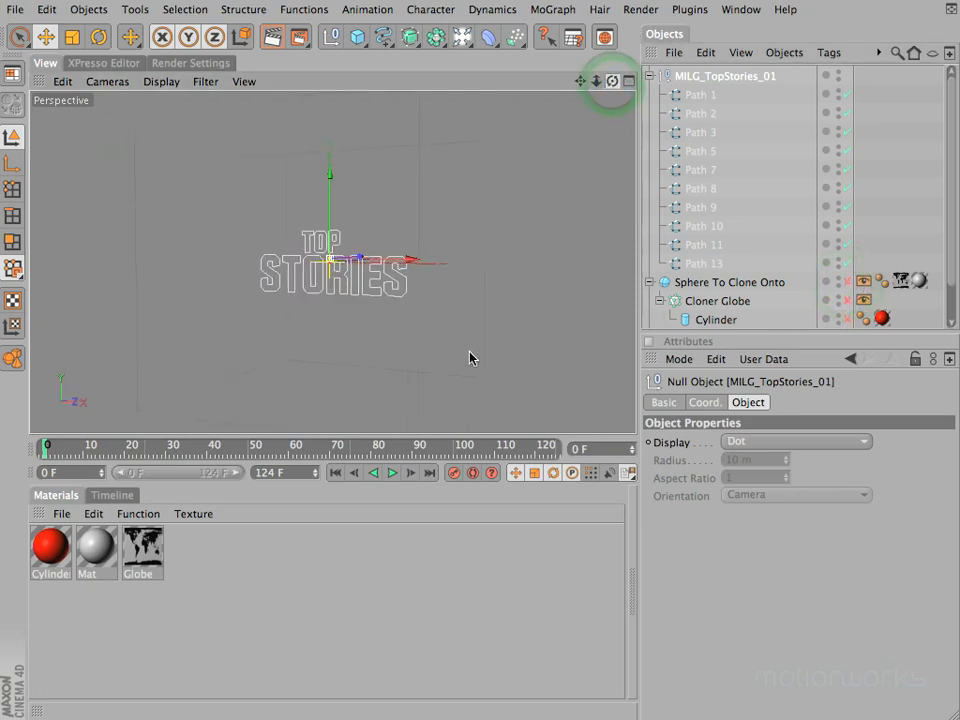
Step: Frame the TOP STORIES lettering and select its imported paths individually to examine which letter each one forms
left_click(718, 76)
key("o")
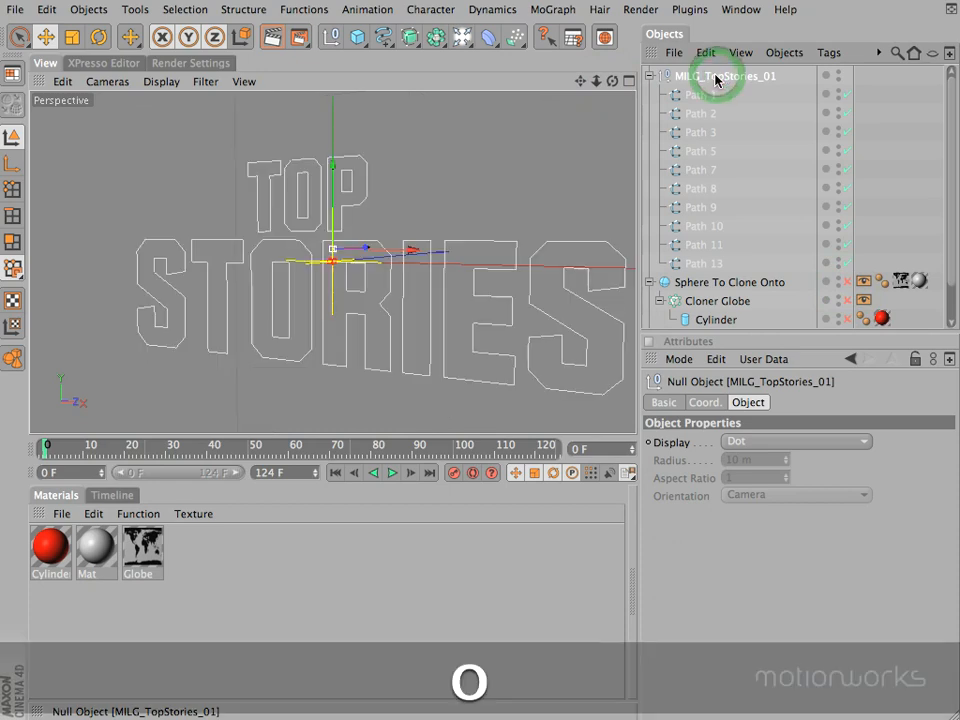
left_click_drag(580, 81, 591, 107)
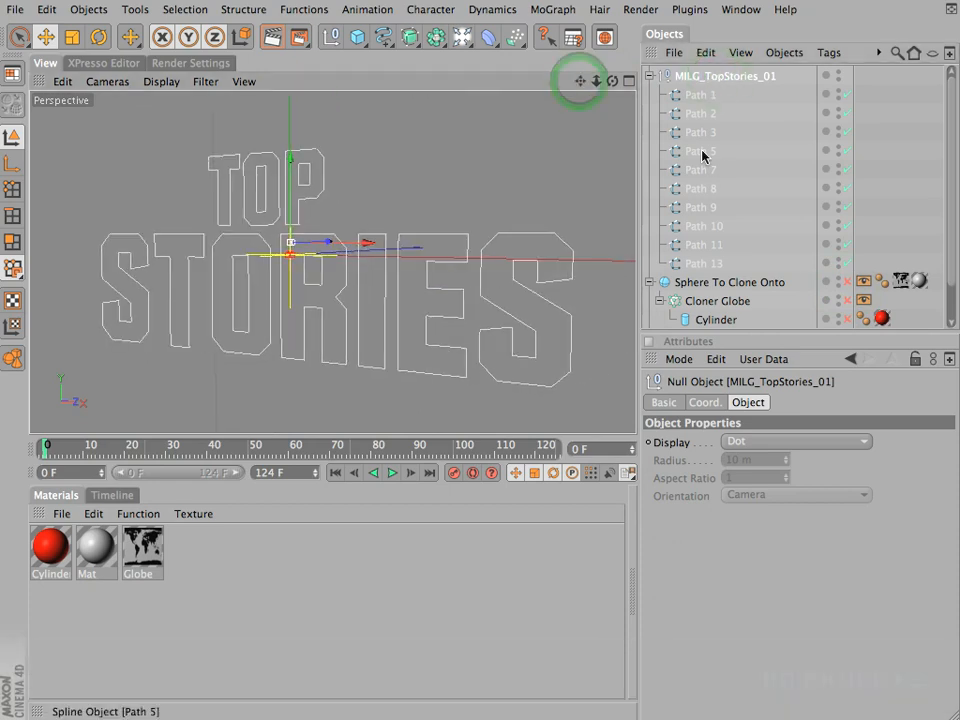
left_click(698, 94)
key("Down")
key("Down")
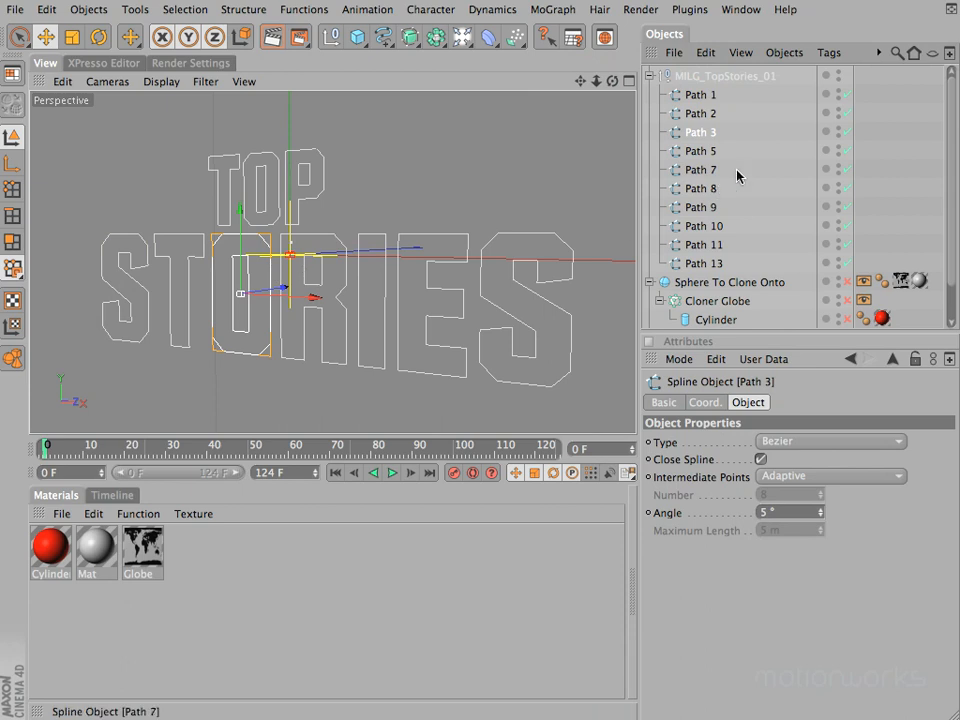
left_click(700, 151)
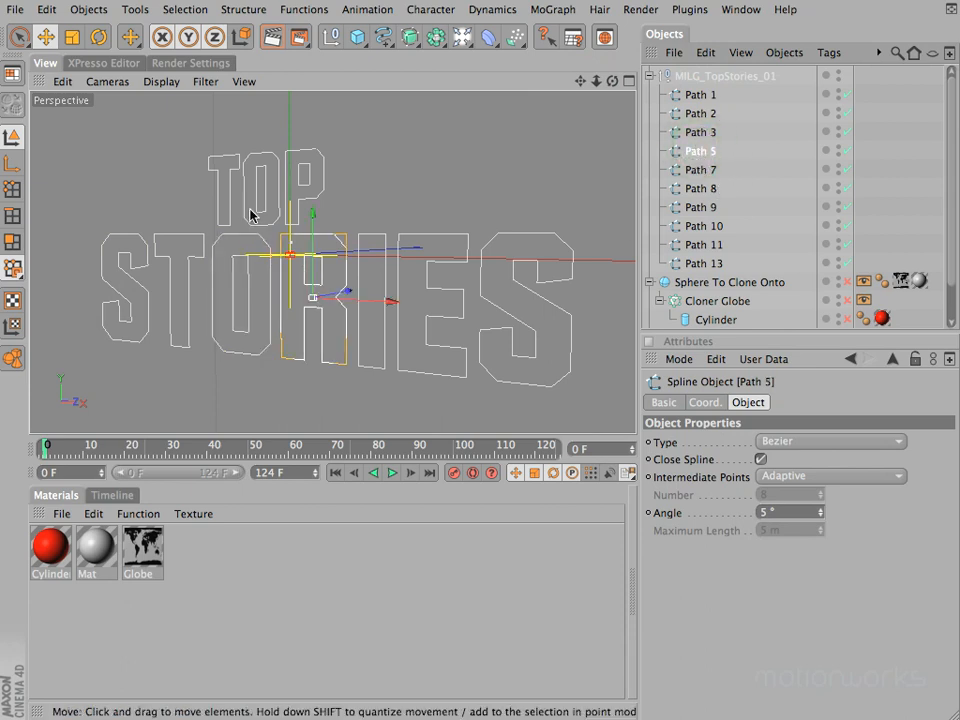
left_click(700, 243)
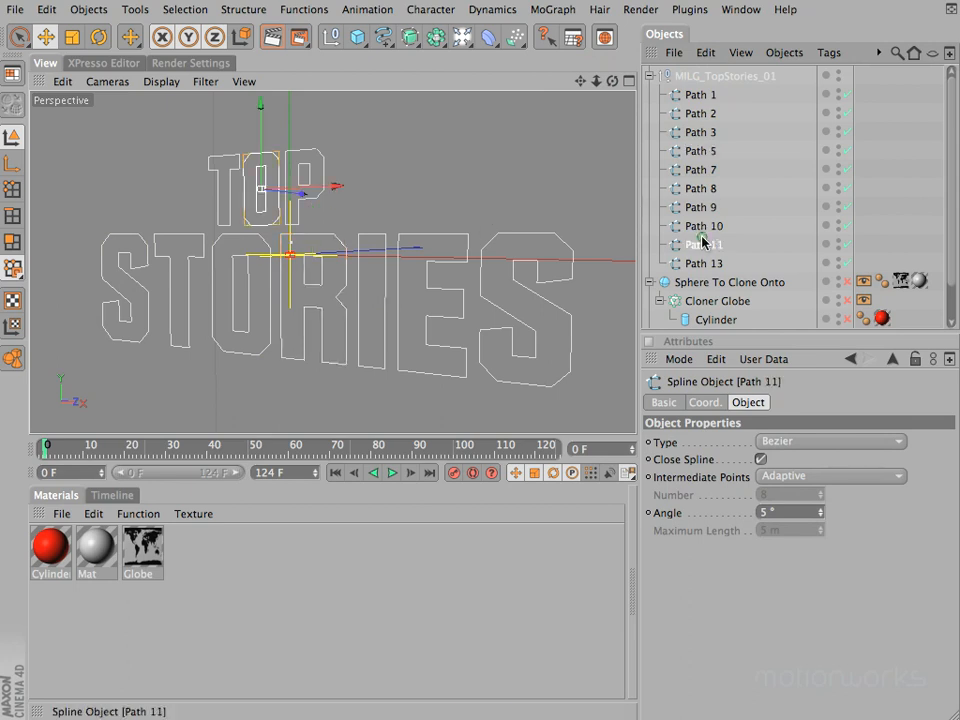
left_click(708, 264)
left_click(706, 246)
left_click(694, 96)
left_click(695, 113)
left_click(697, 132)
left_click(698, 151)
left_click(700, 169)
left_click(704, 188)
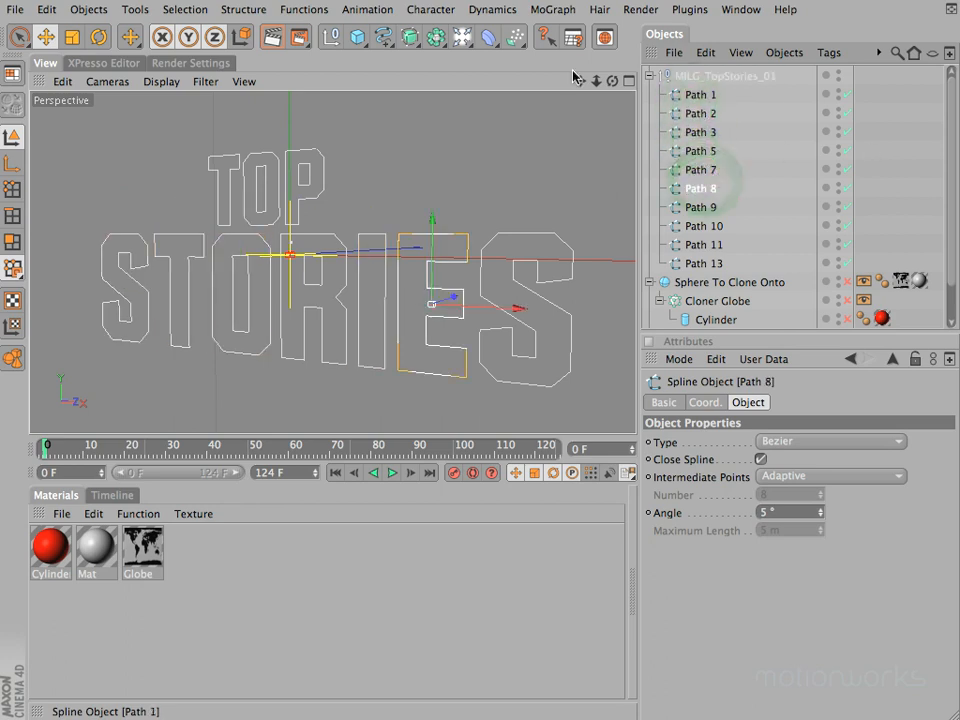
Step: Add an Extrude NURBS object and place all ten imported path splines, Path 1 to Path 13, inside it
left_click_drag(420, 42, 598, 56)
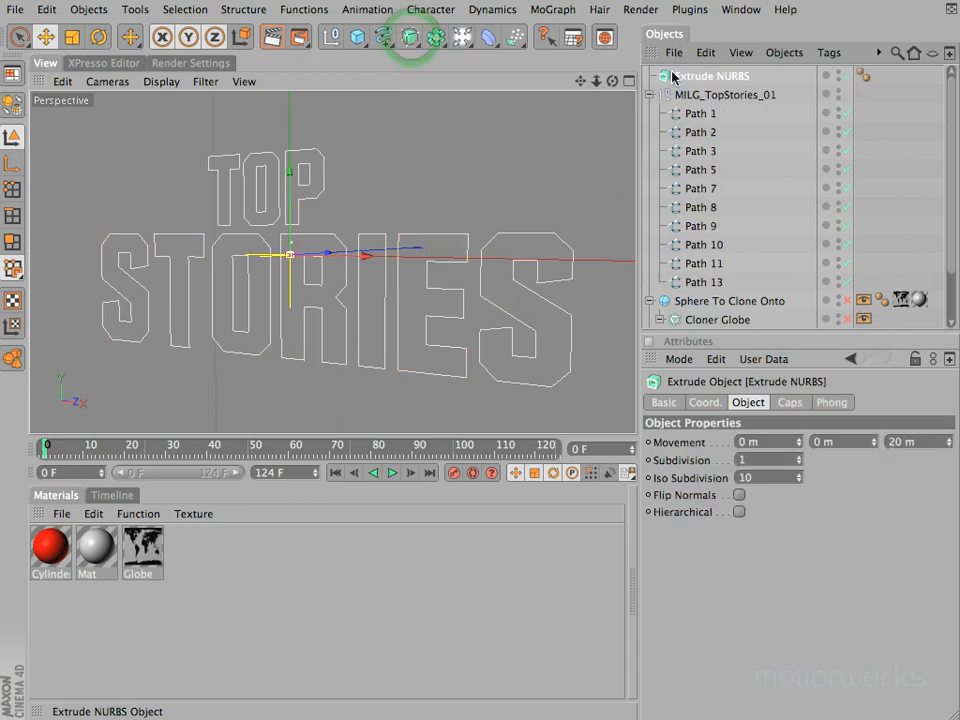
left_click(710, 113)
left_click(700, 281, "shift")
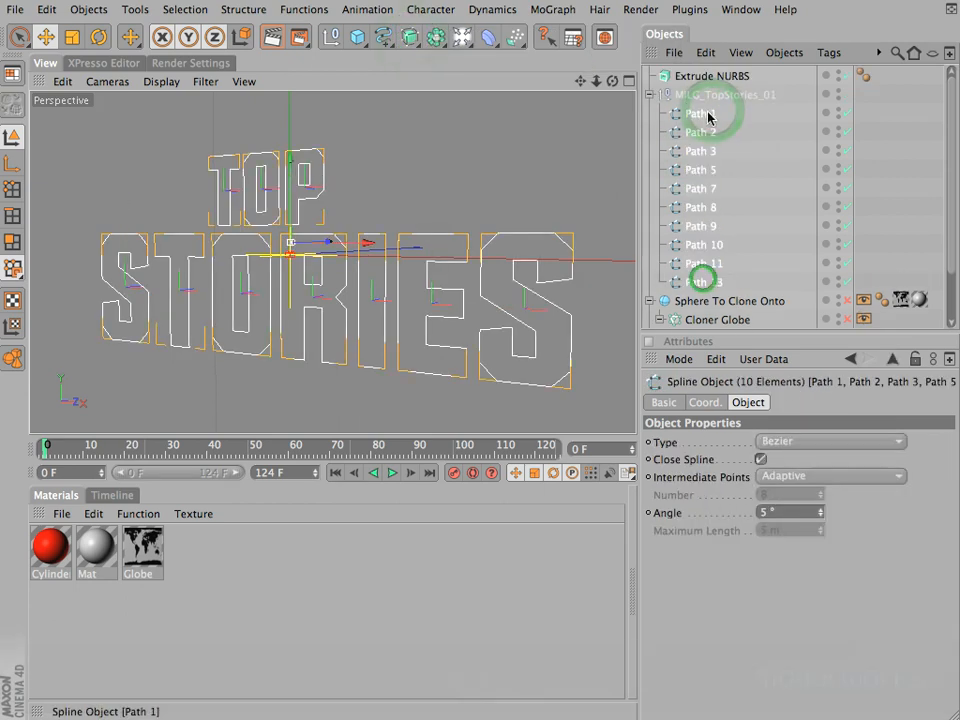
left_click_drag(700, 118, 702, 78)
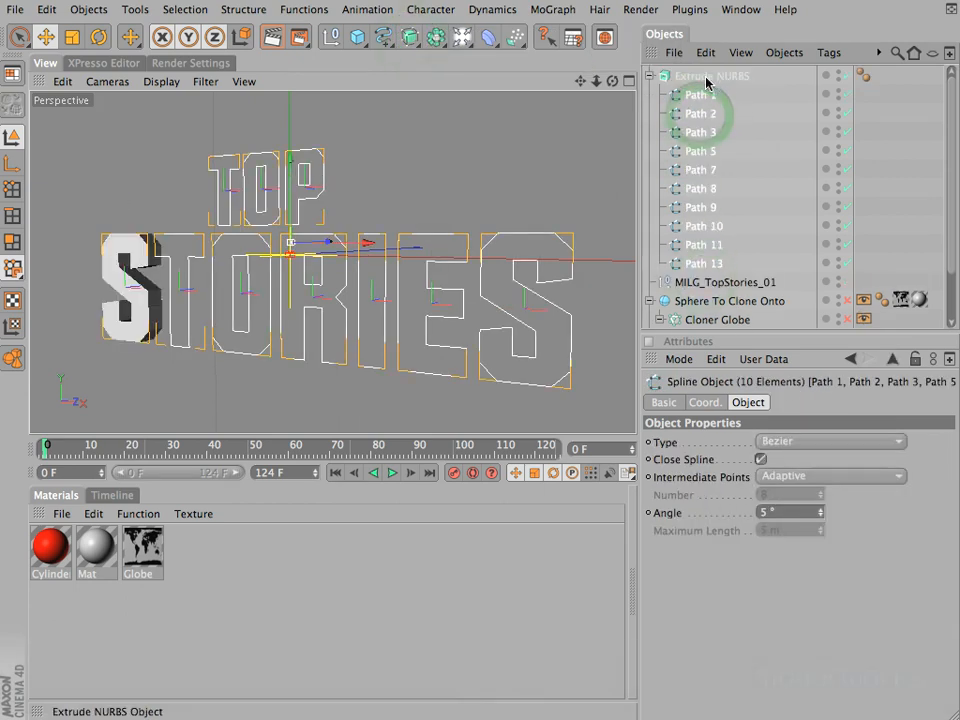
Step: Enable the Hierarchical option on Extrude NURBS and view the extruded lettering from an angle
left_click(700, 80)
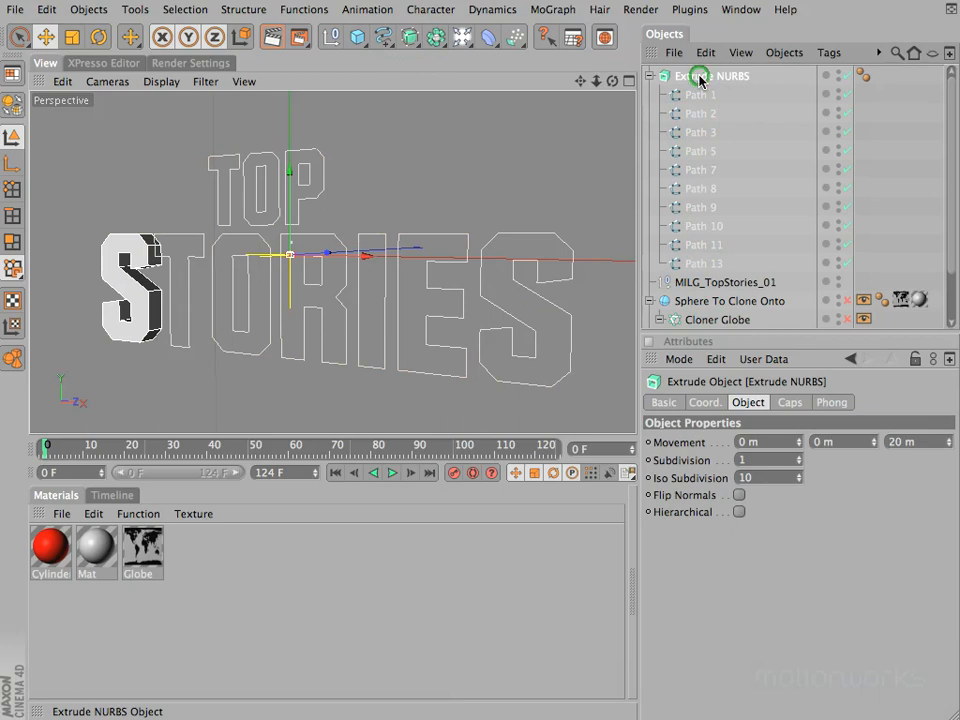
left_click(739, 512)
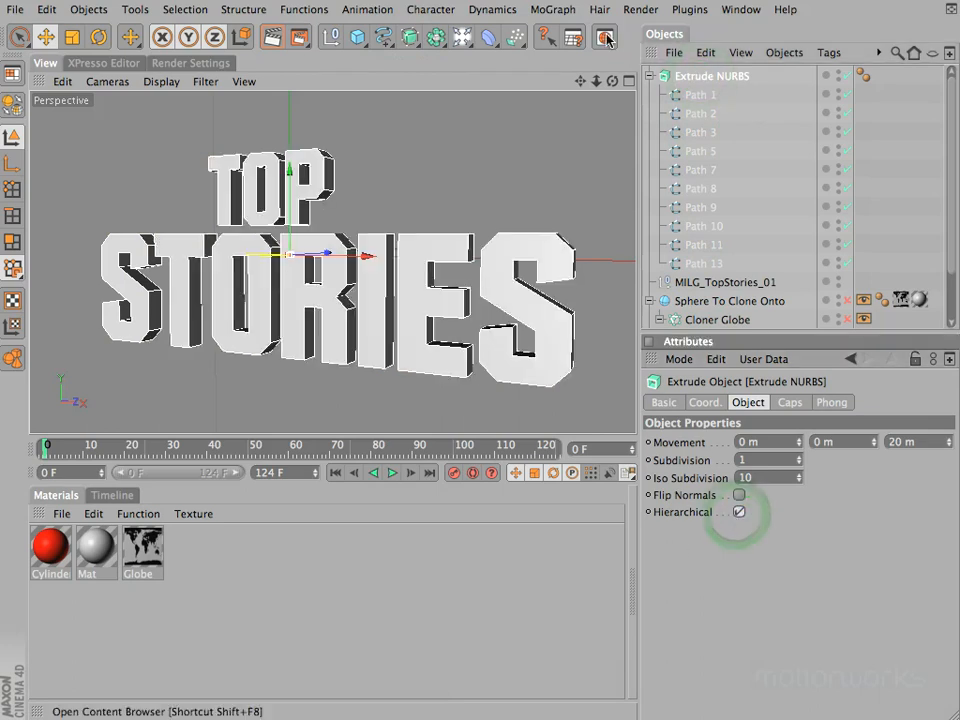
left_click_drag(612, 84, 471, 358)
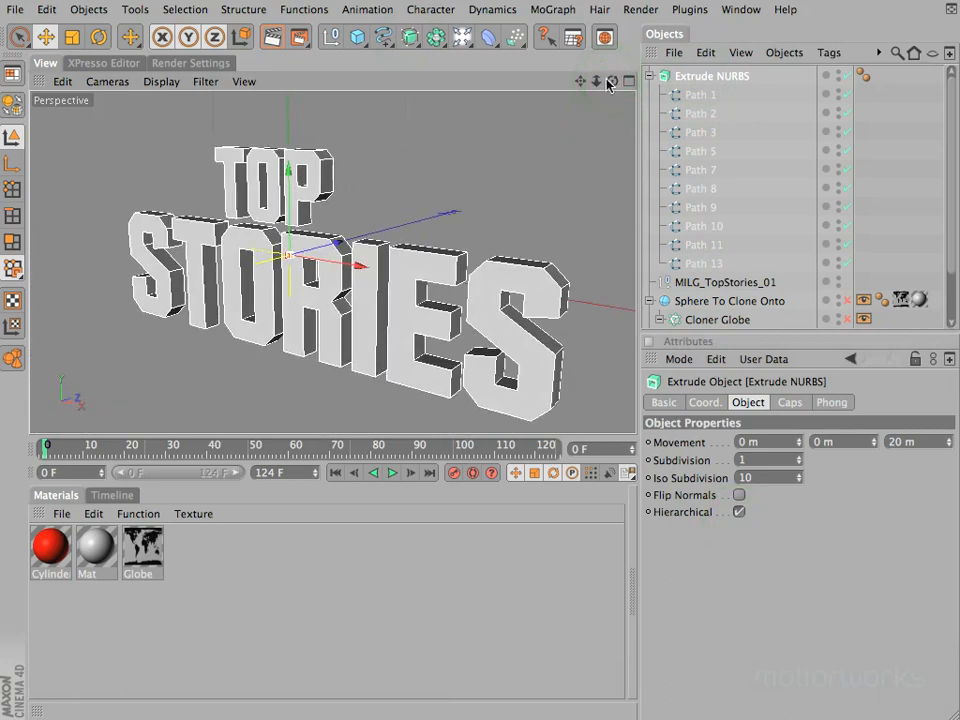
left_click_drag(582, 86, 582, 86, "super")
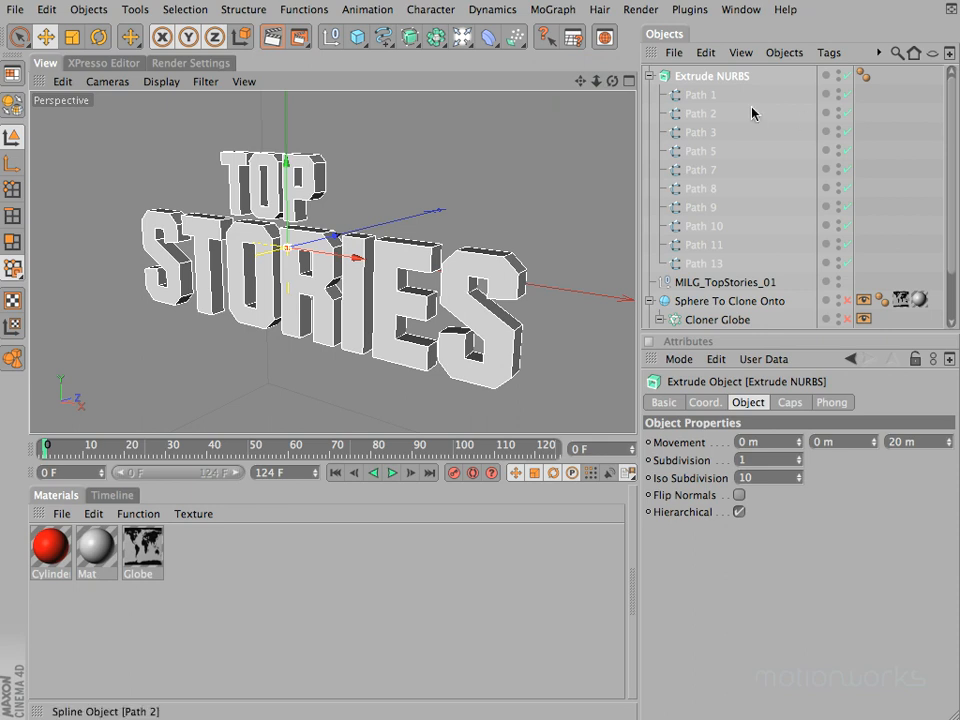
Step: Go through Path 1 to Path 9 one by one to check which extruded STORIES letter each spline controls
left_click(712, 96)
left_click(715, 113)
left_click(712, 132)
left_click(714, 151)
left_click(712, 170)
left_click(712, 188)
left_click(712, 207)
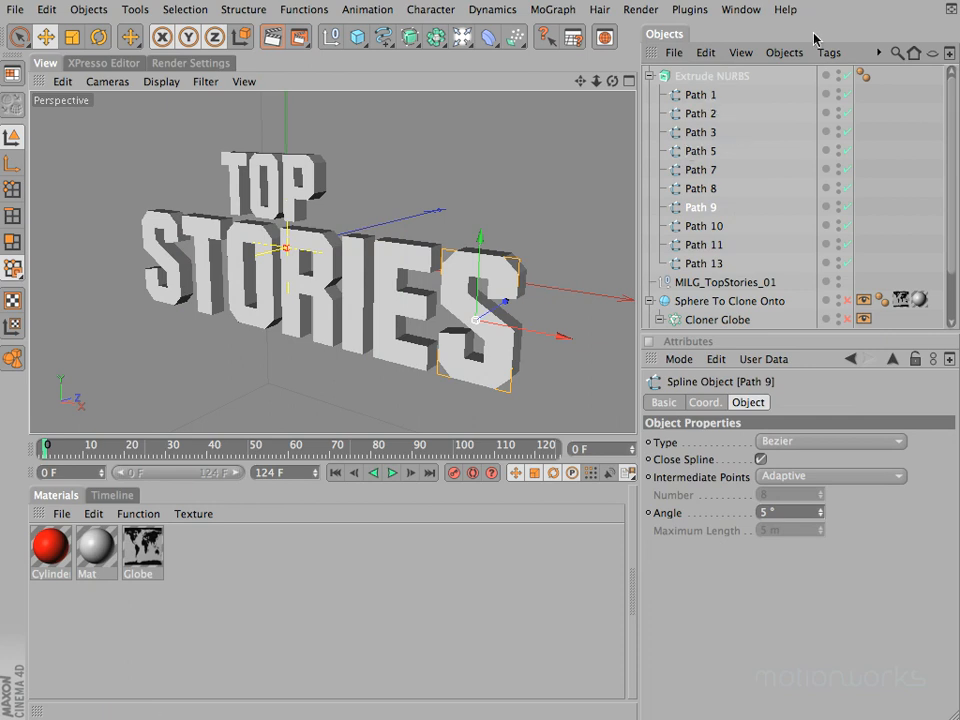
Step: Disable Extrude NURBS and connect the seven STORIES splines, Path 1 to Path 9, into a single spline object
left_click(846, 75)
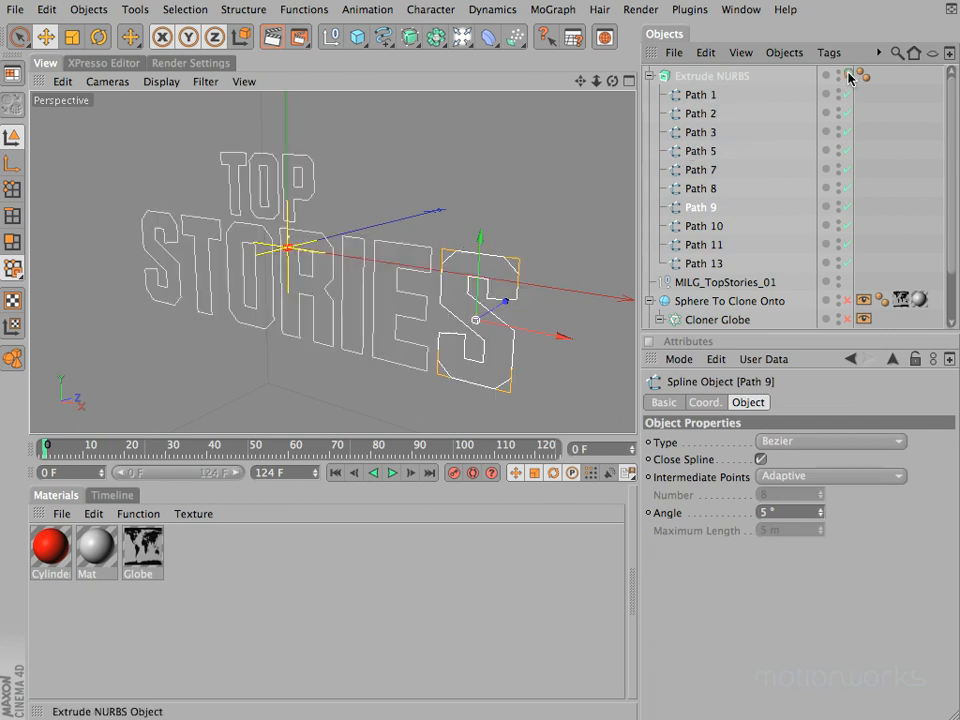
left_click(702, 94)
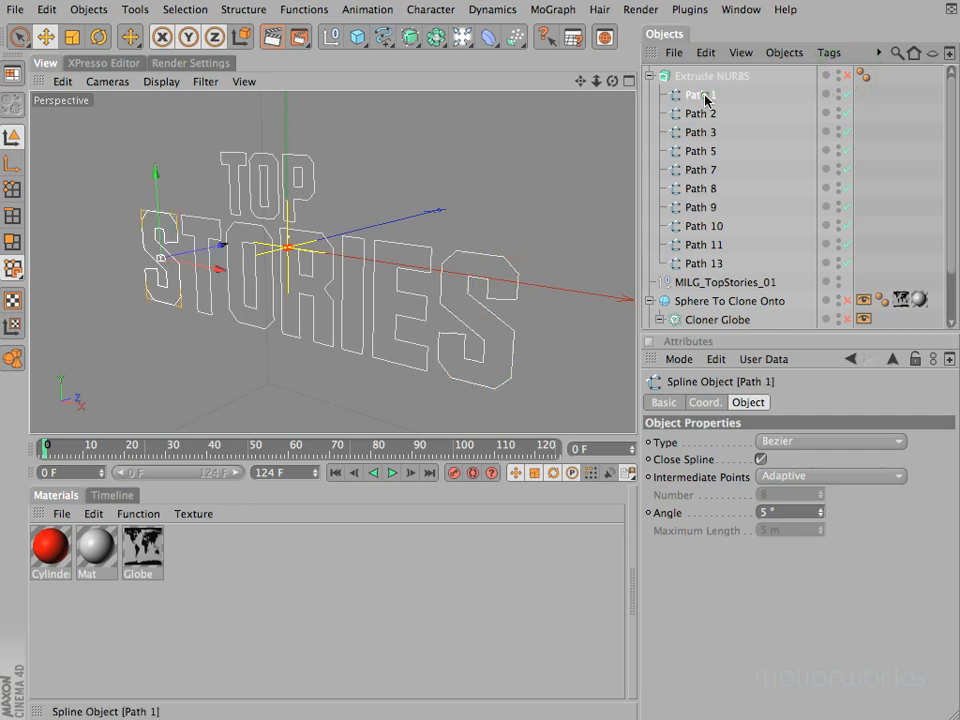
left_click(701, 208)
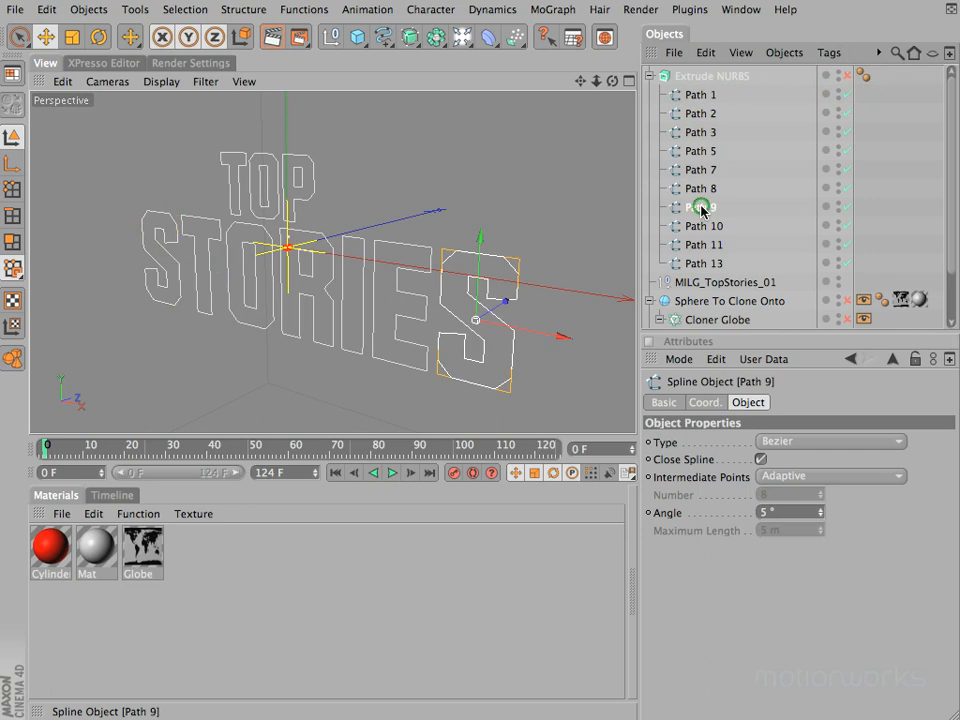
left_click(703, 94, "shift")
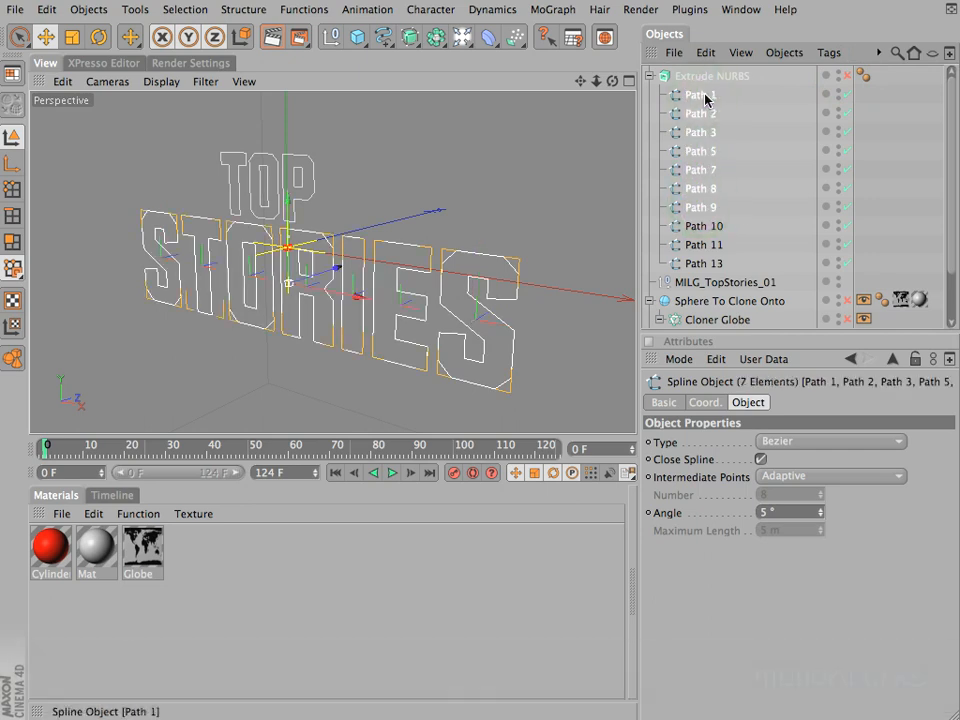
right_click(703, 96)
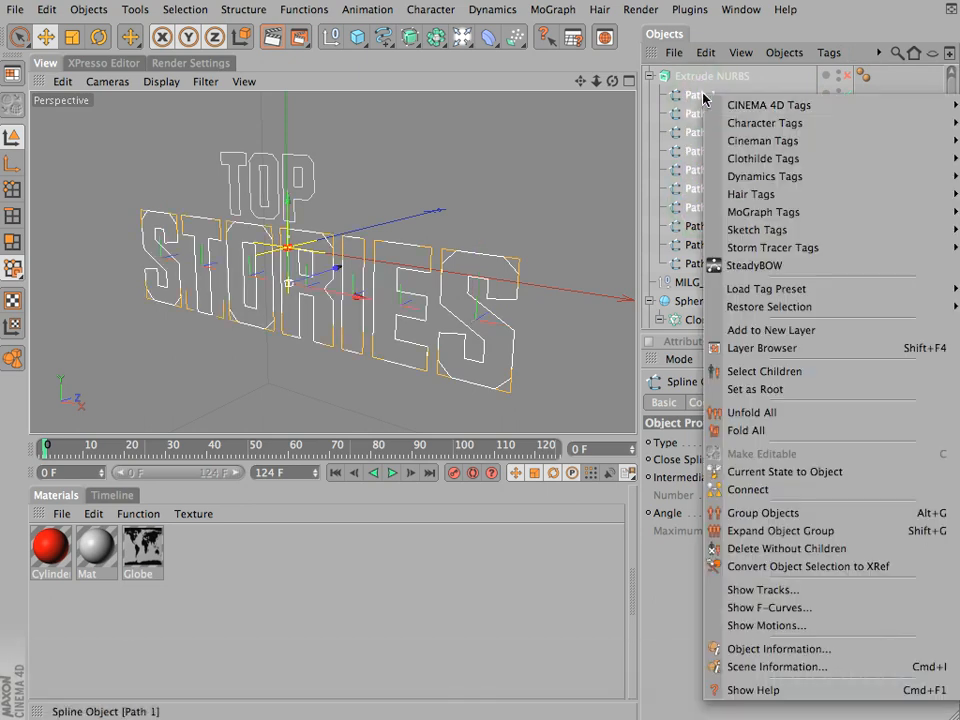
left_click(754, 489)
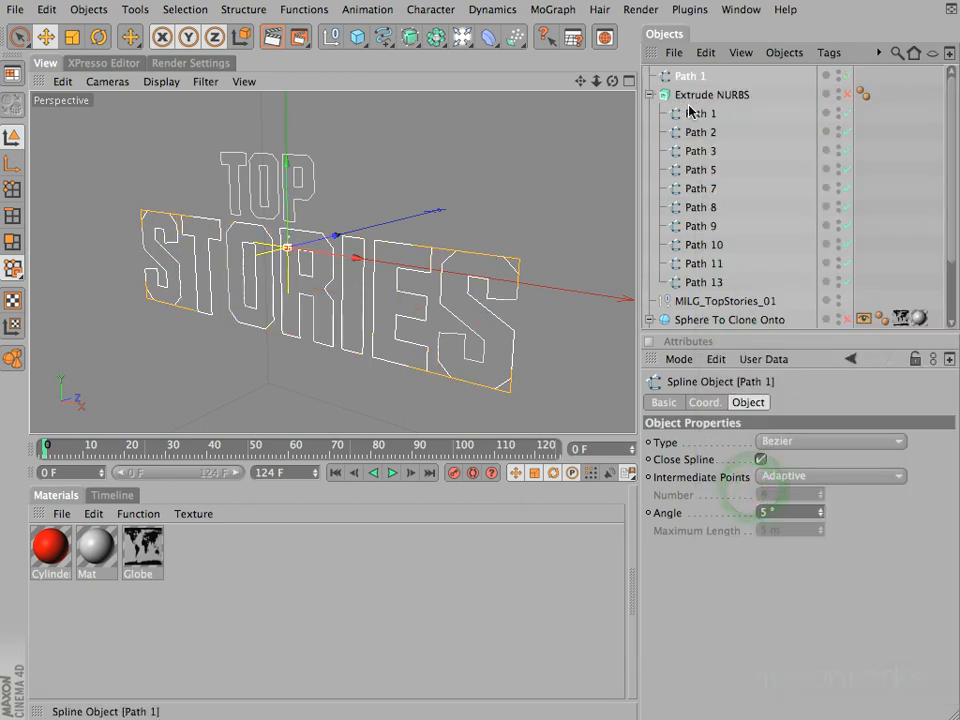
Step: Delete the seven original STORIES splines, Path 1 to Path 9, from inside Extrude NURBS
left_click(715, 227)
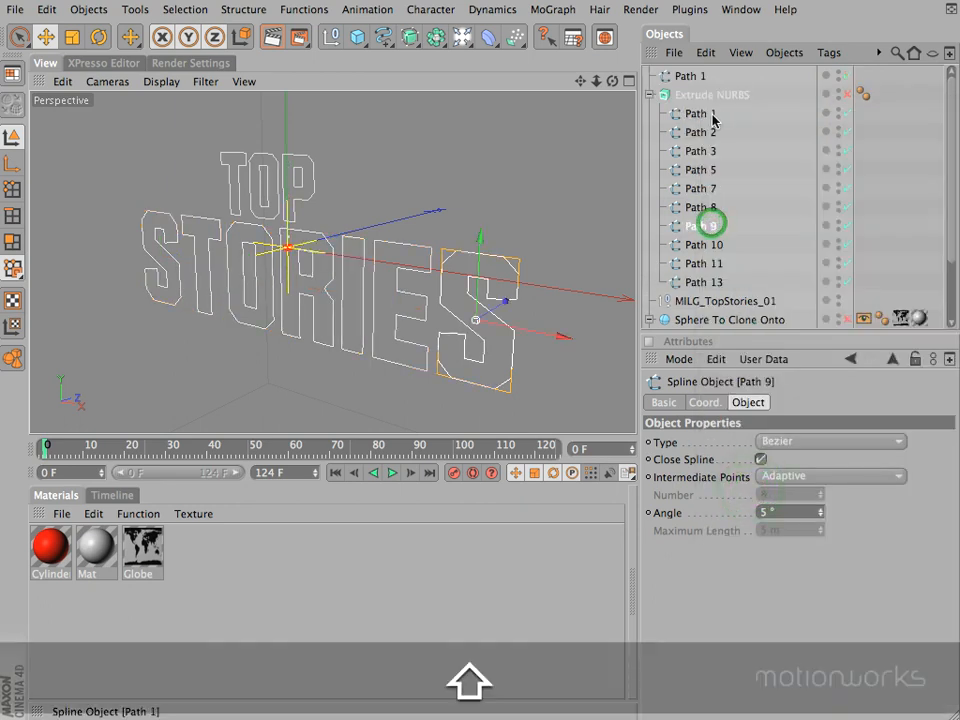
left_click(712, 115, "shift")
key("BackSpace")
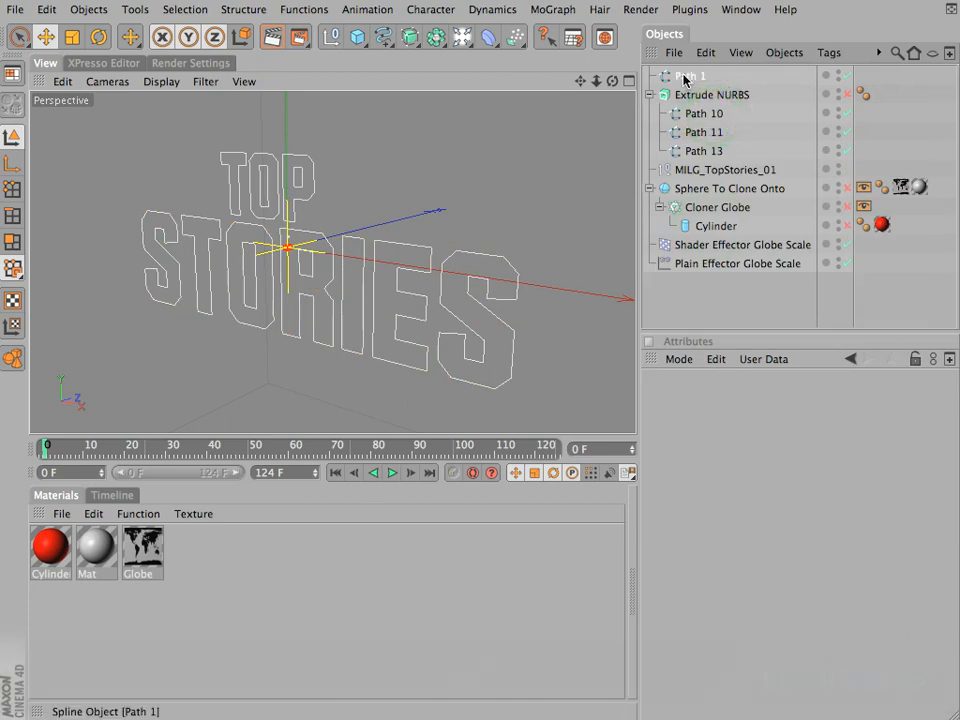
Step: Rename the connected STORIES spline as stories
left_click(688, 77)
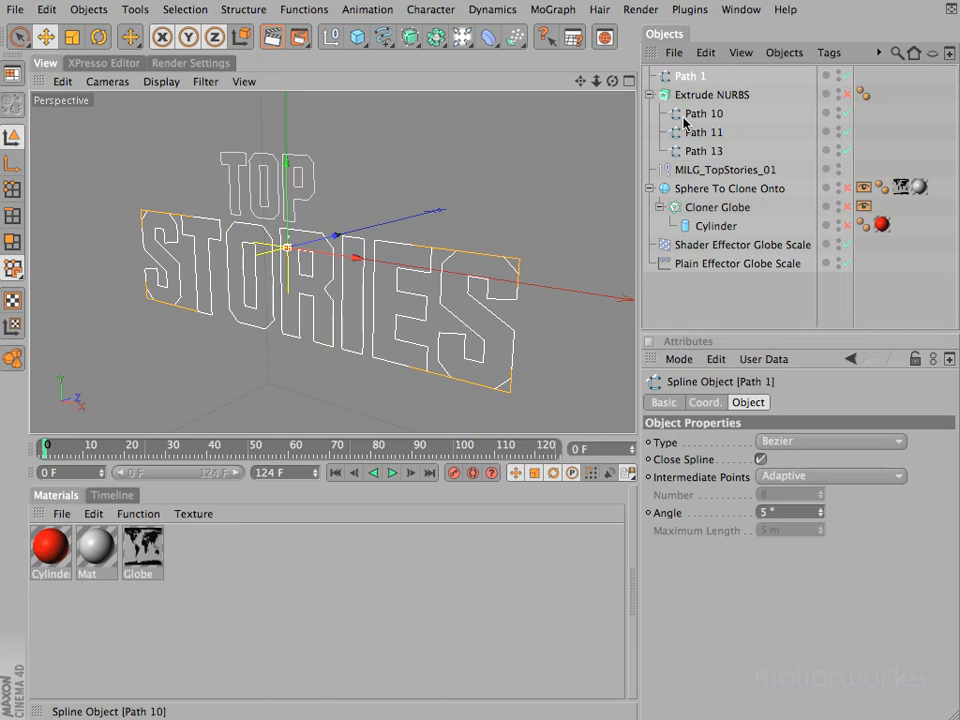
double_click(690, 77)
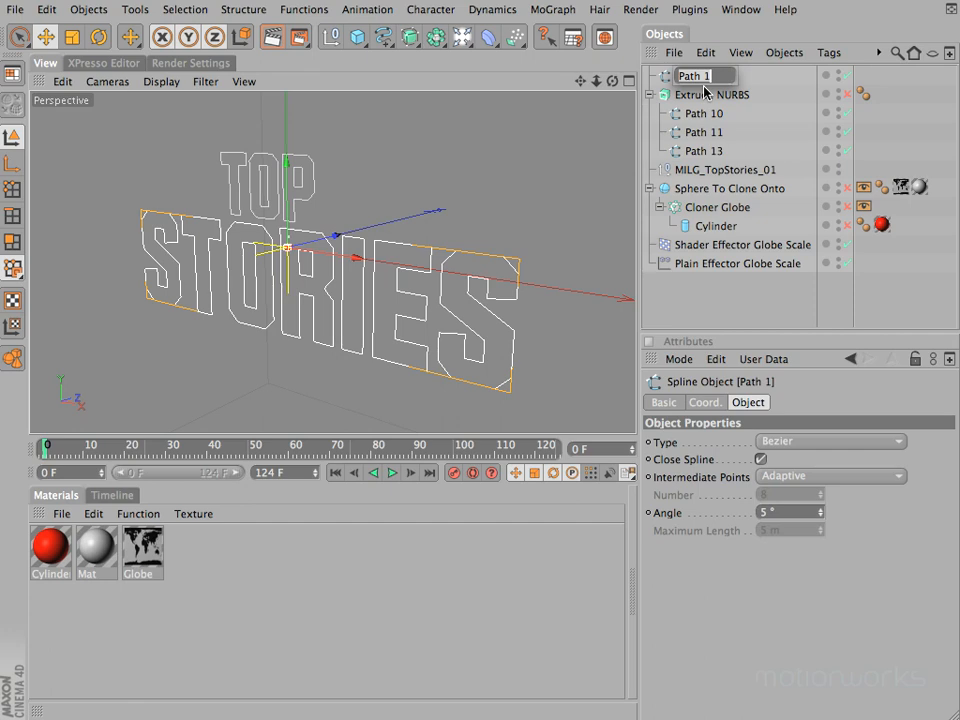
type("stories")
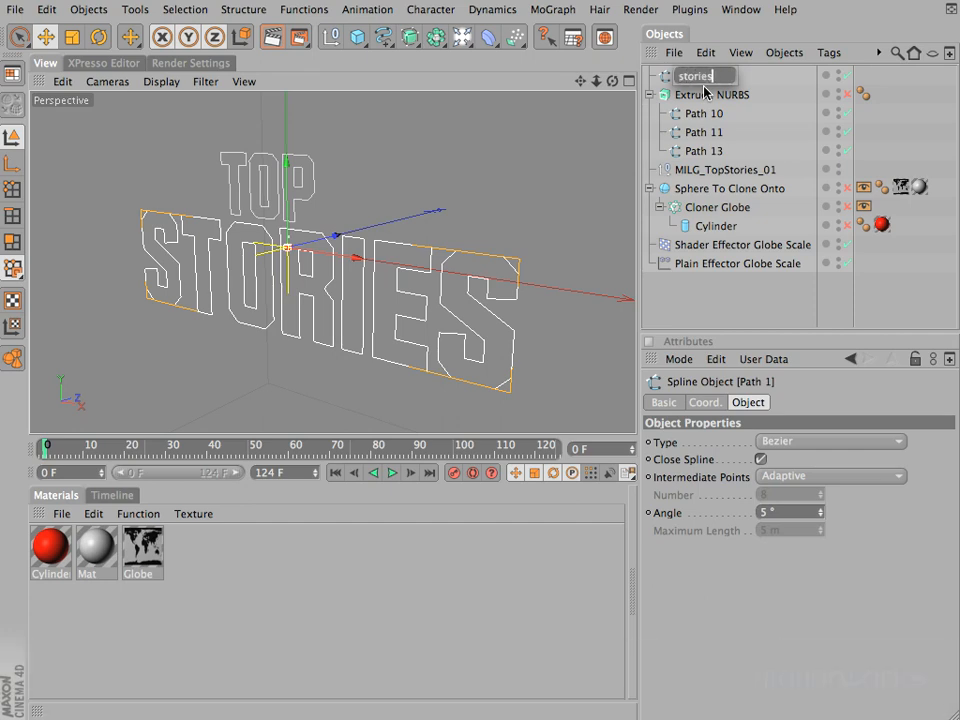
key("Return")
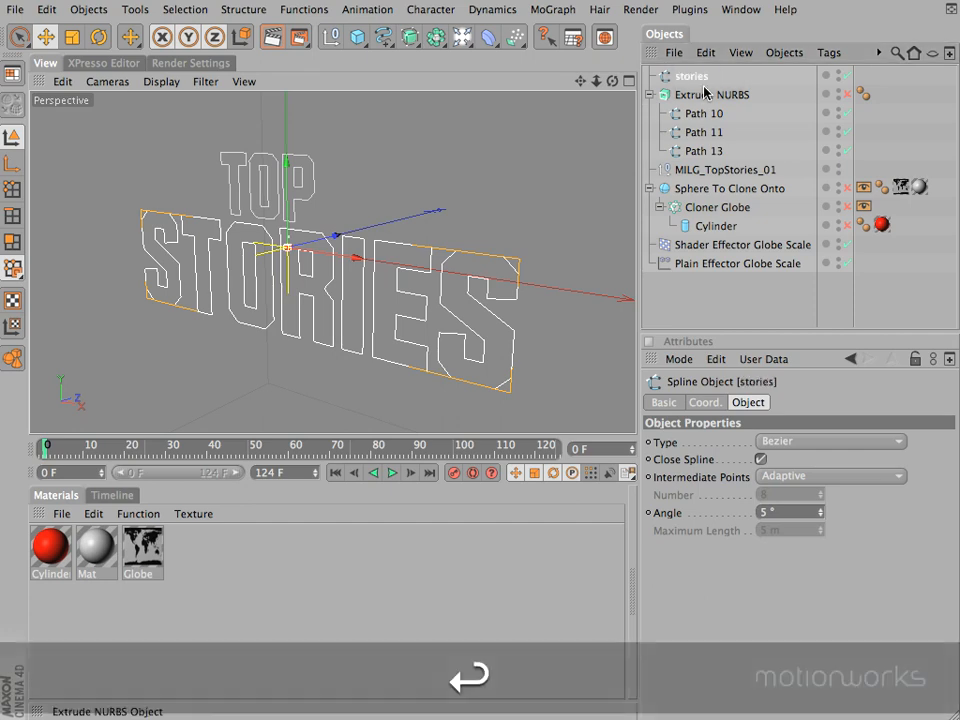
Step: Connect the TOP letter splines Path 10, Path 11 and Path 13 into a single spline object
left_click(714, 114)
left_click(709, 132)
left_click(705, 150)
left_click(705, 114, "shift")
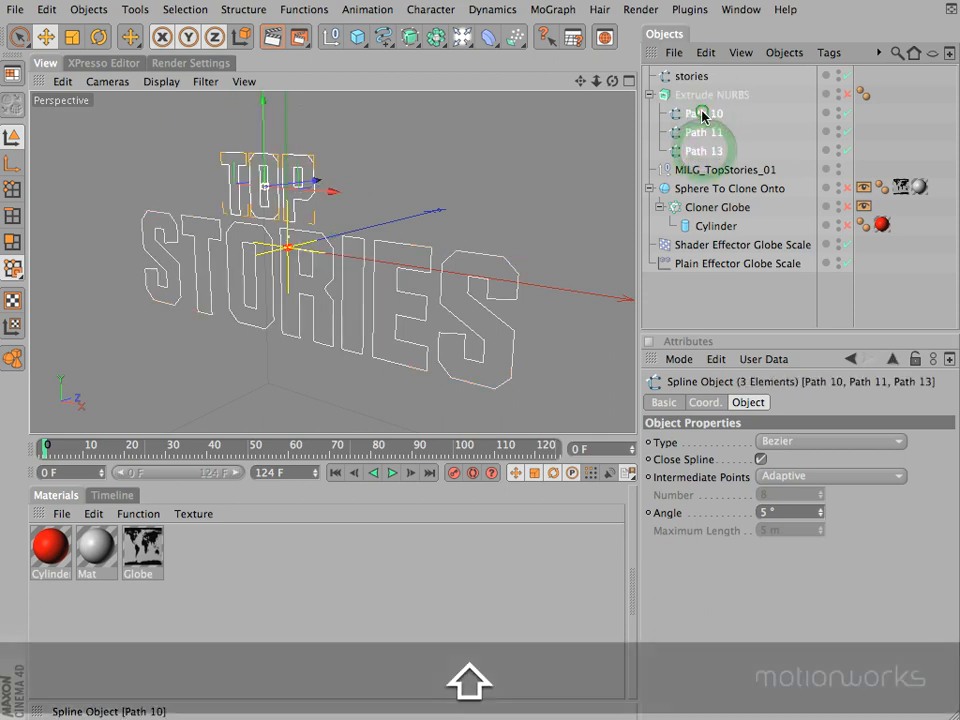
right_click(704, 114)
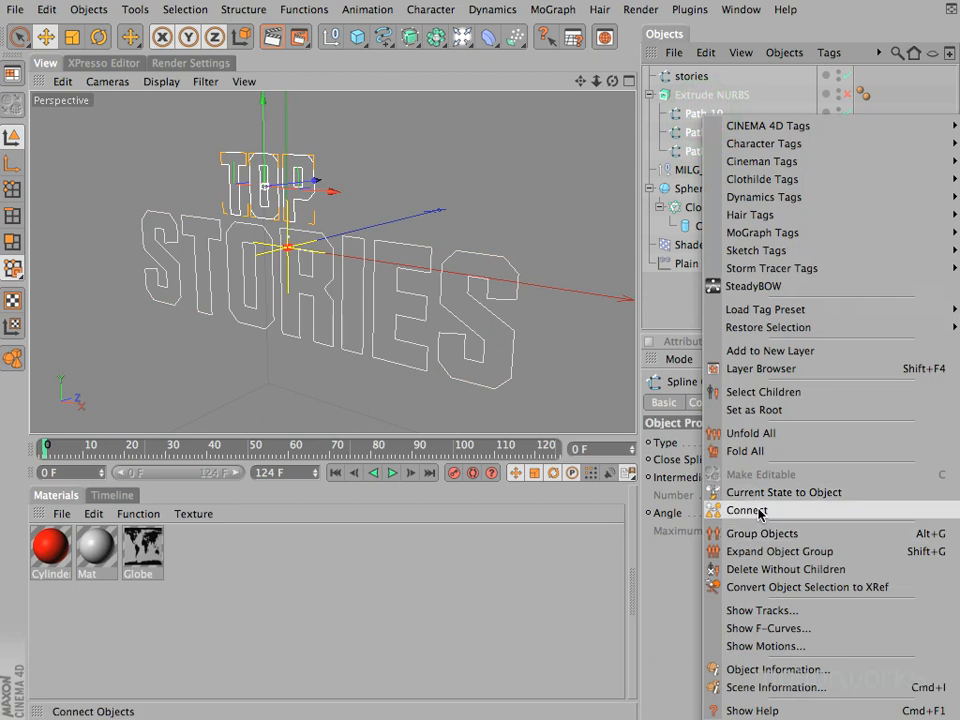
left_click(752, 510)
Step: Rename the connected TOP spline as top
double_click(686, 77)
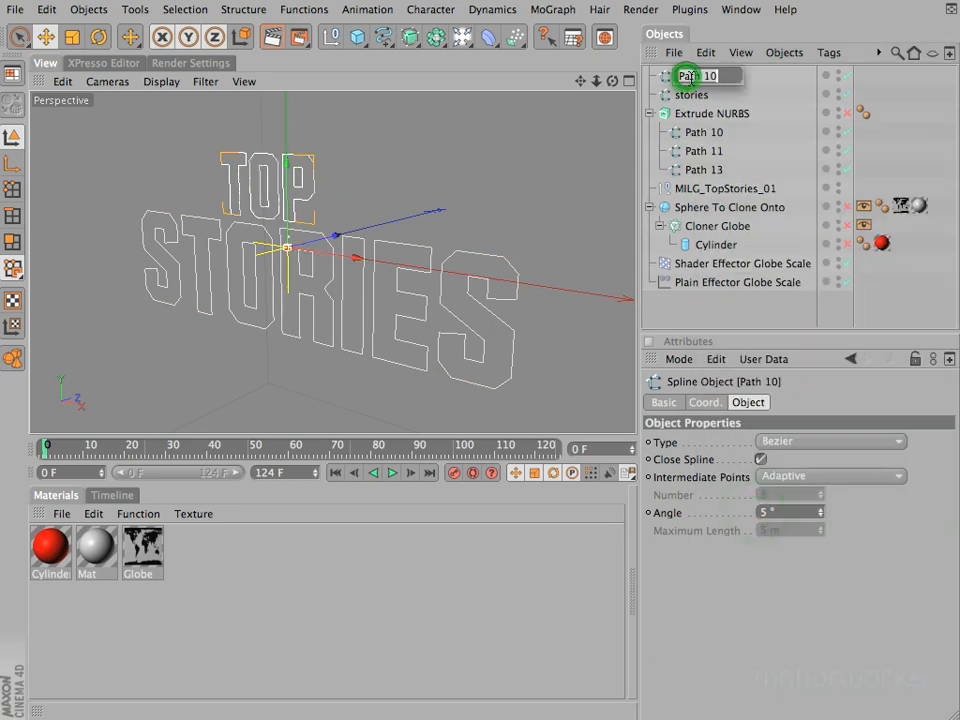
type("top")
key("Return")
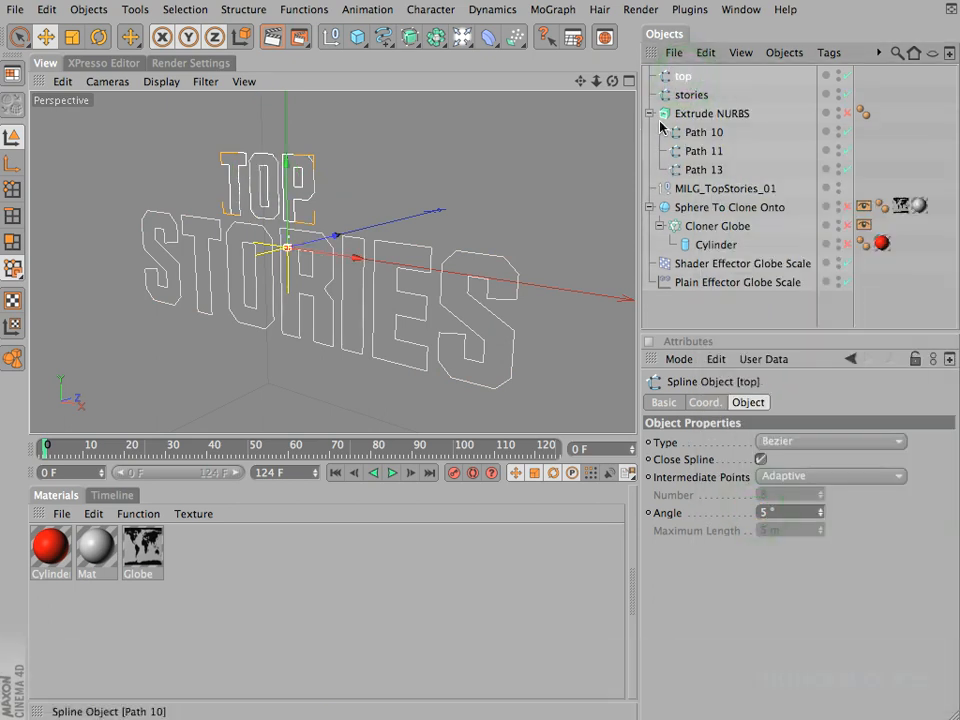
Step: Delete the original Path 10, Path 11 and Path 13 splines from inside Extrude NURBS
left_click(706, 134)
left_click(705, 169, "shift")
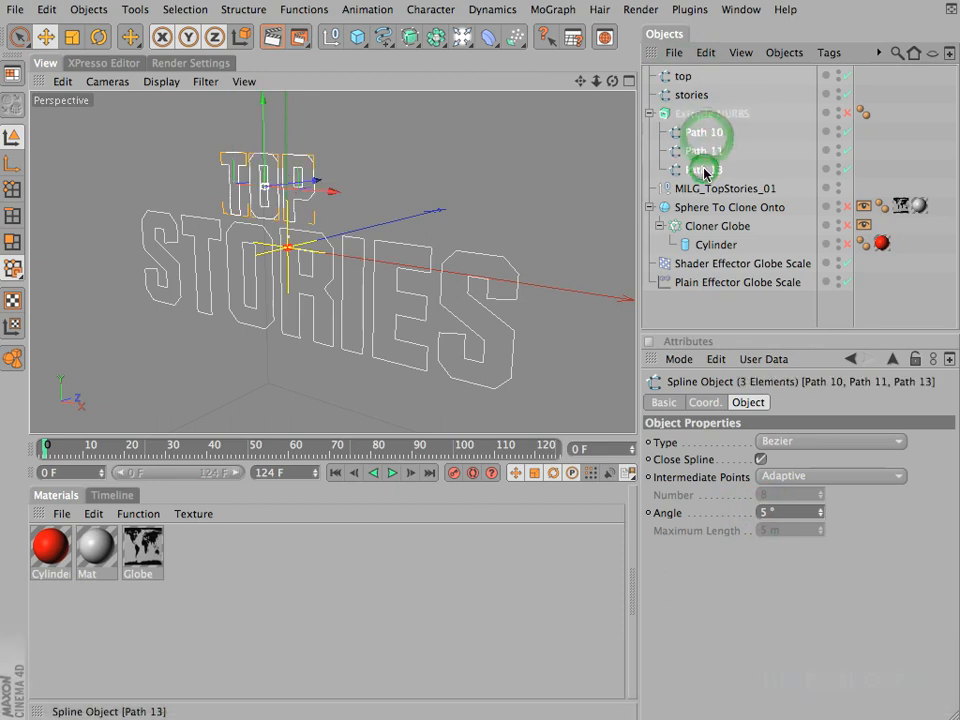
key("BackSpace")
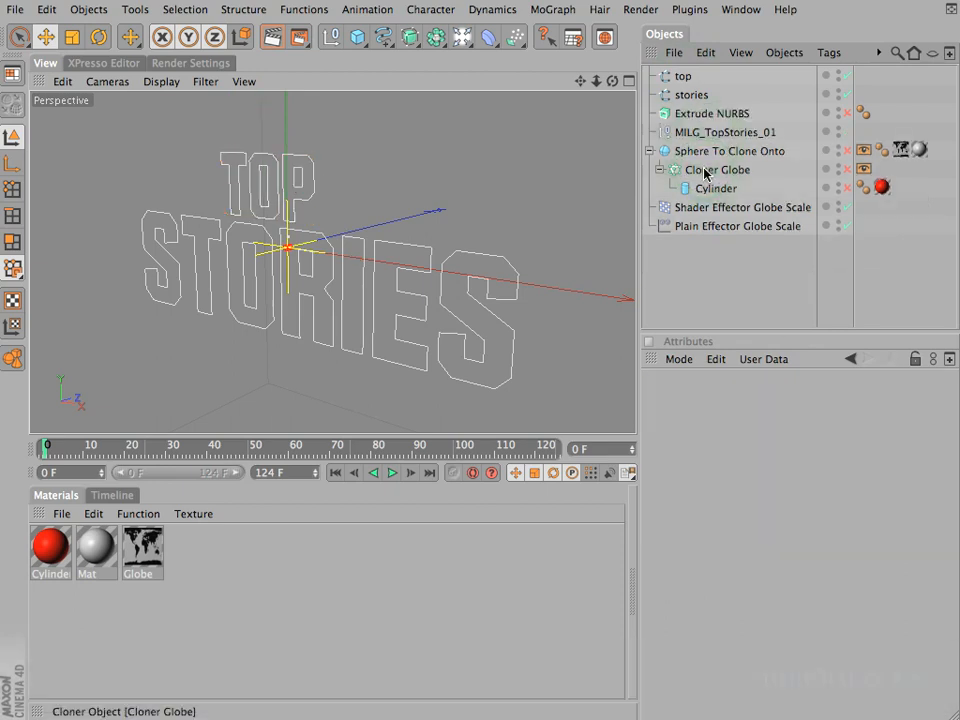
Step: Check the axis positions of the stories and top splines, try rotating top about its vertical axis and undo the rotation
left_click(688, 96)
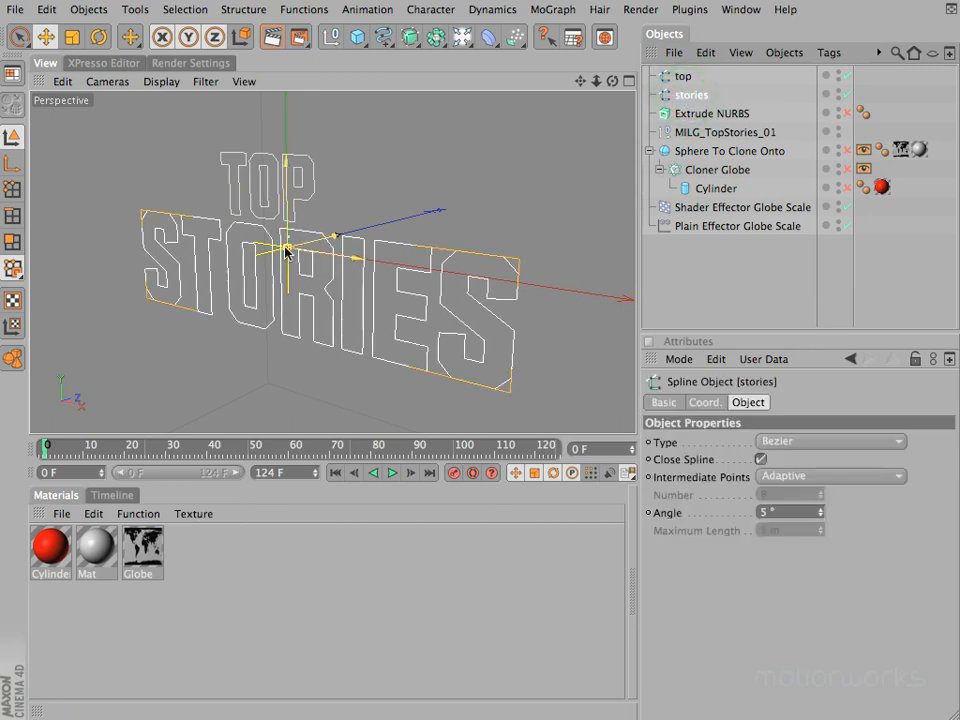
left_click(679, 76)
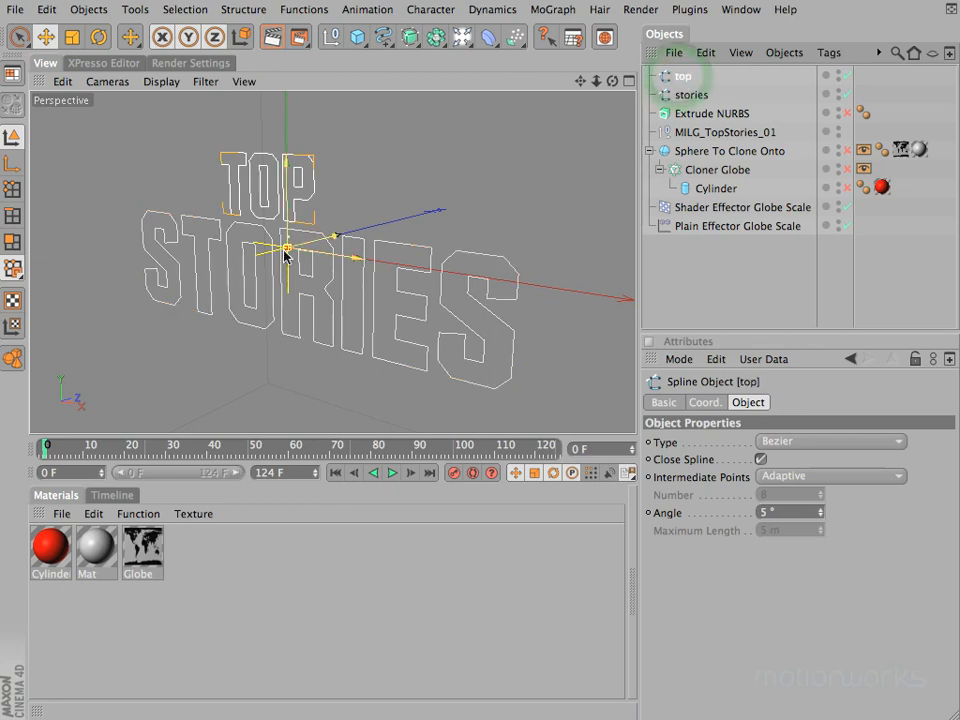
key("r")
mouse_move(268, 257)
left_mouse_down()
mouse_move(401, 261)
mouse_move(286, 265)
left_mouse_up()
key("super+z")
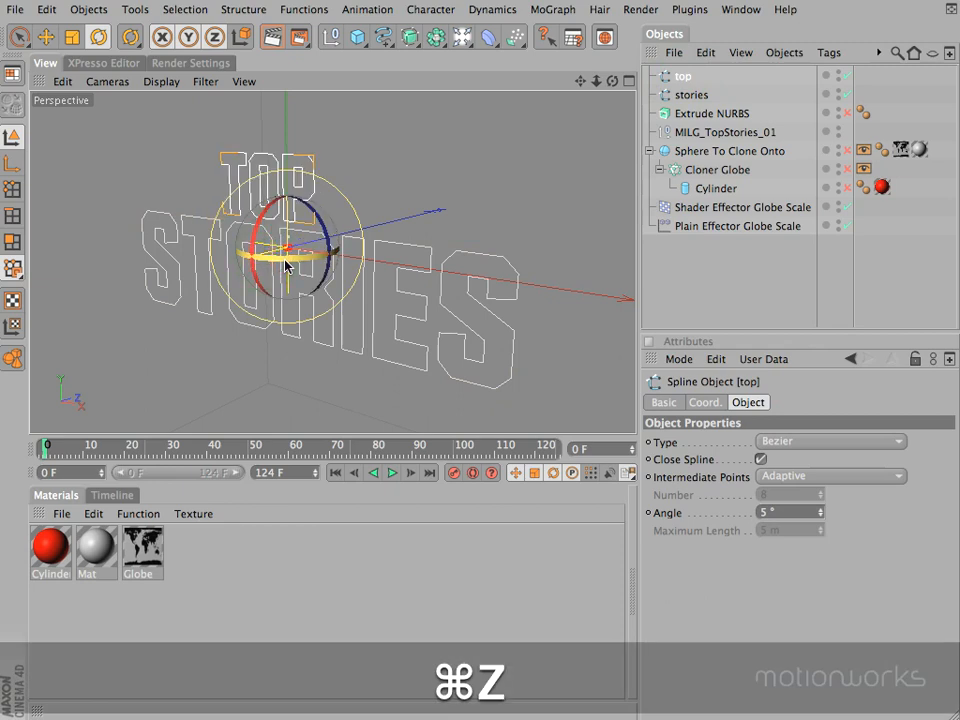
Step: Center the top spline's axis on all of its points with Axis Center
left_click_drag(265, 226, 246, 306)
key("super+z")
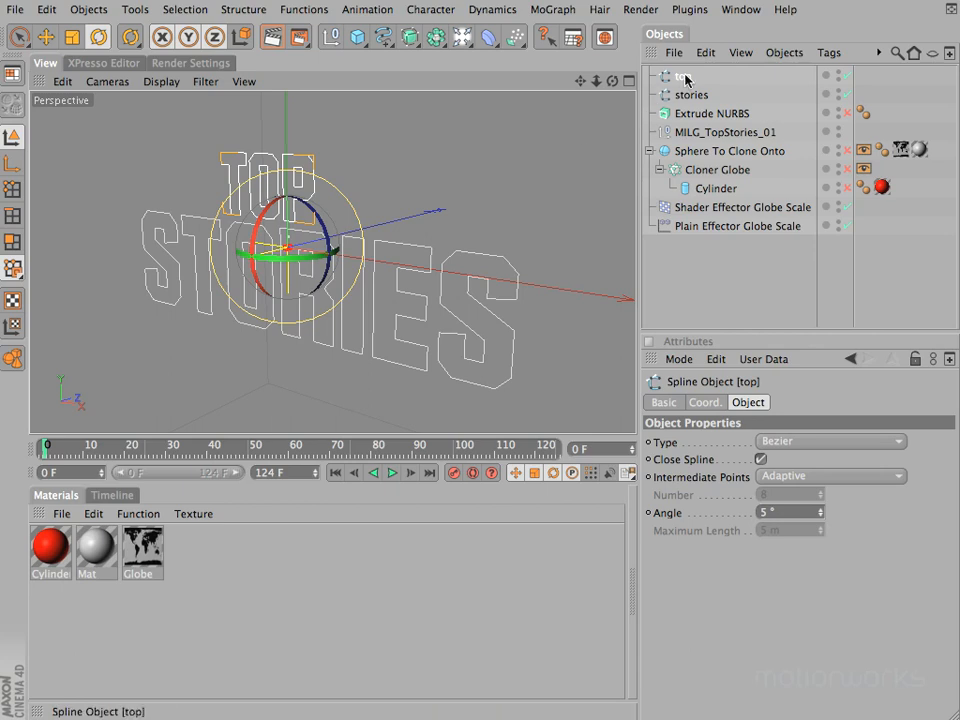
left_click(234, 10)
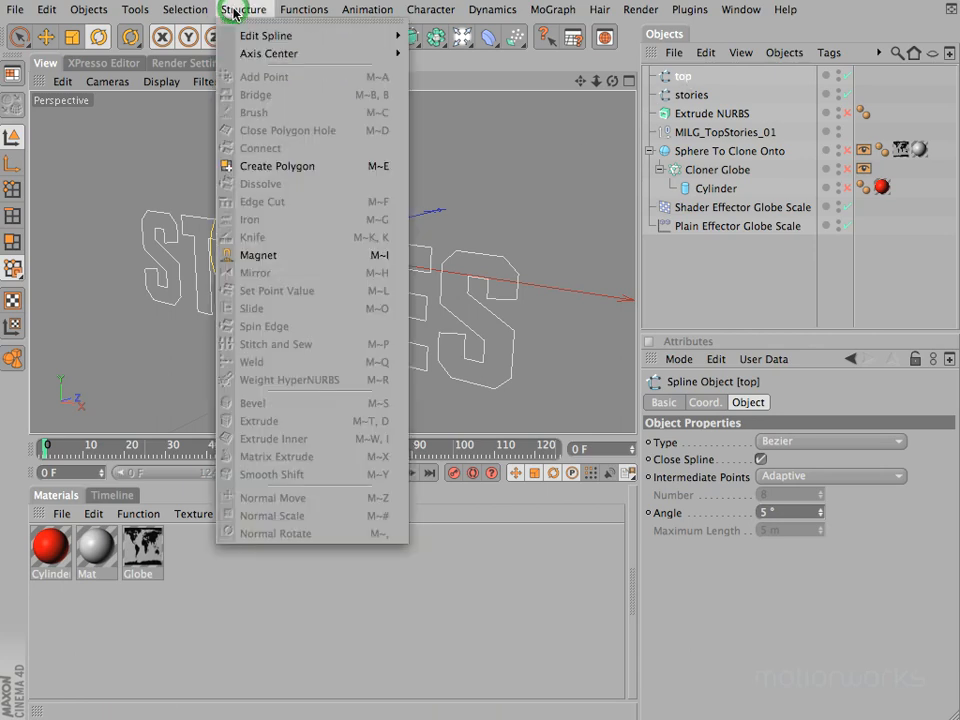
mouse_move(254, 56)
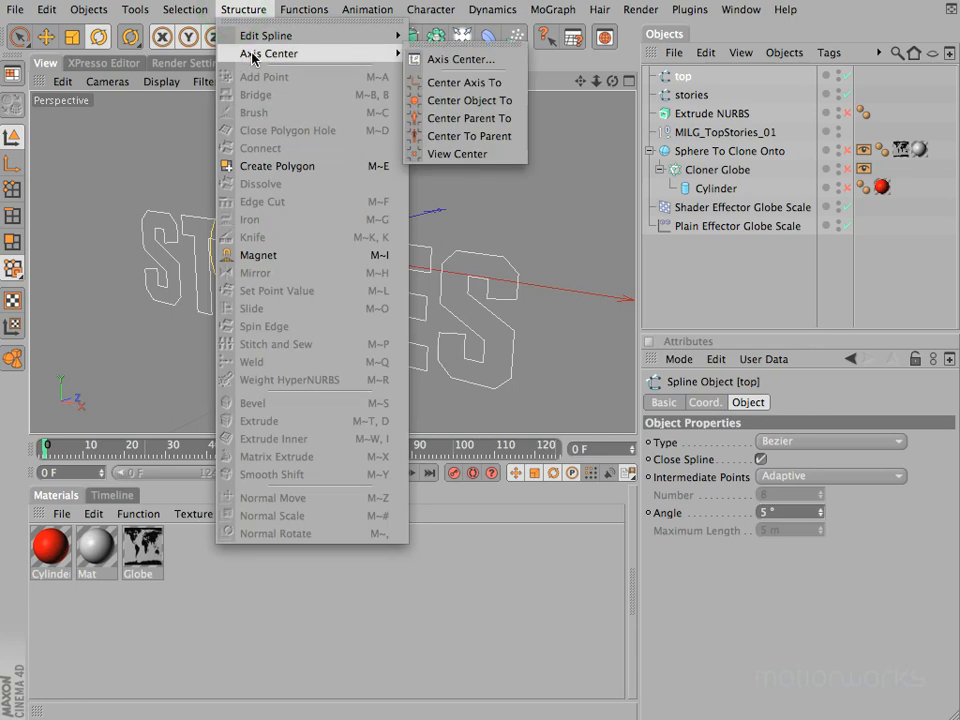
left_click(462, 59)
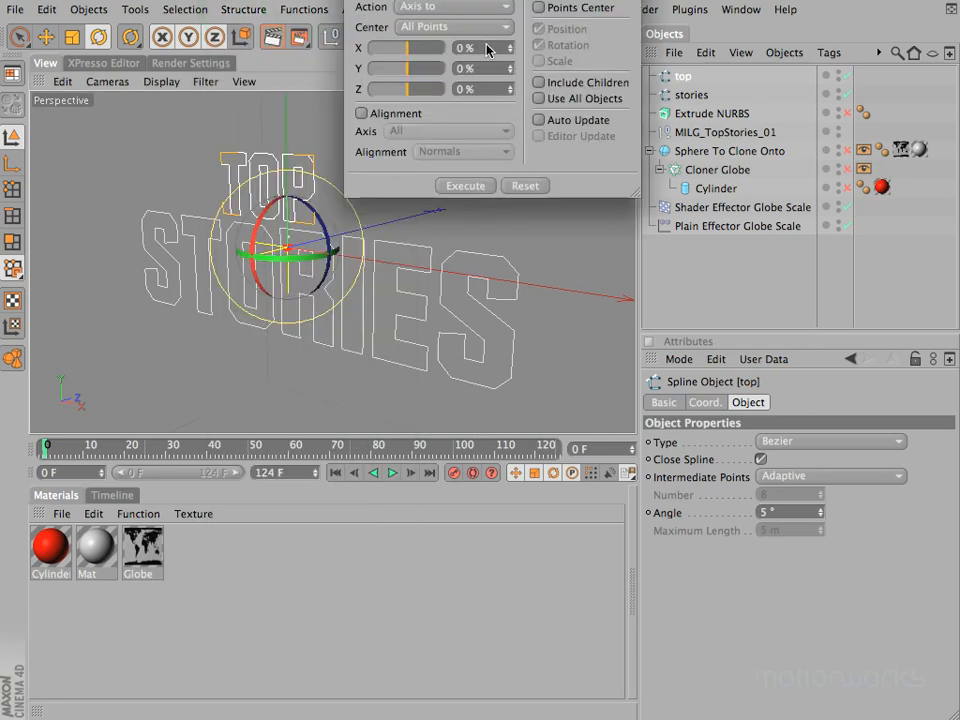
left_click_drag(508, 1, 446, 400)
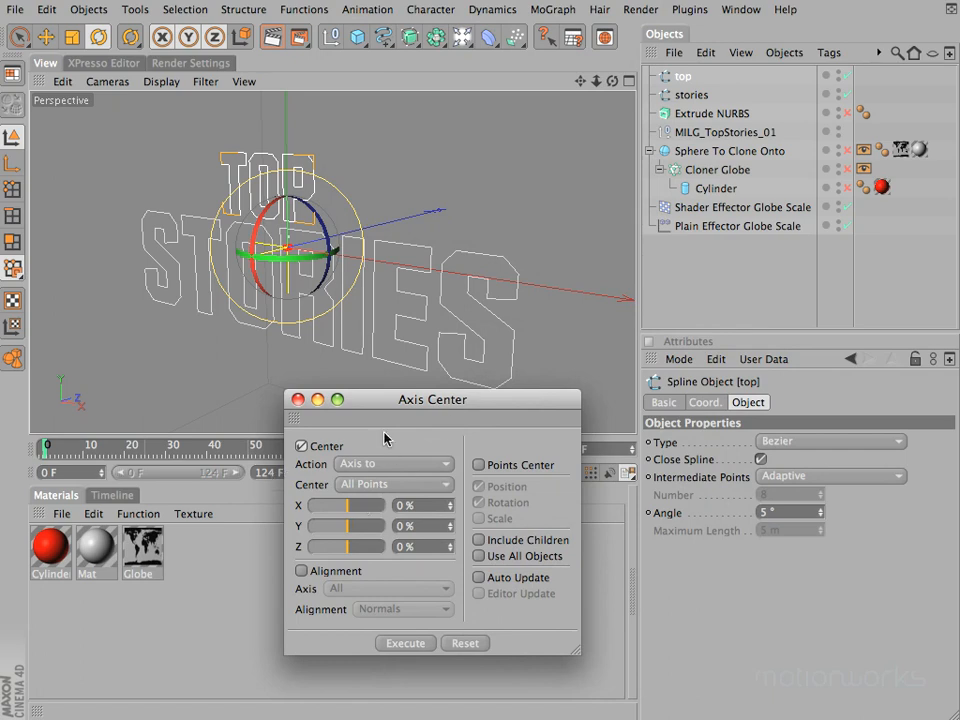
left_click(406, 643)
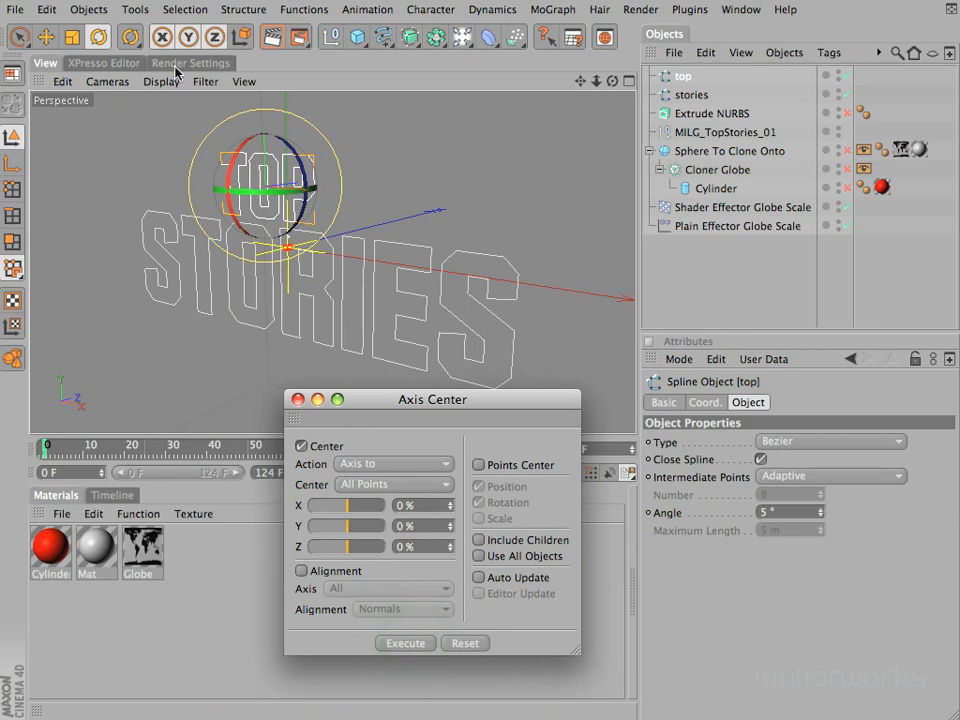
left_click(46, 37)
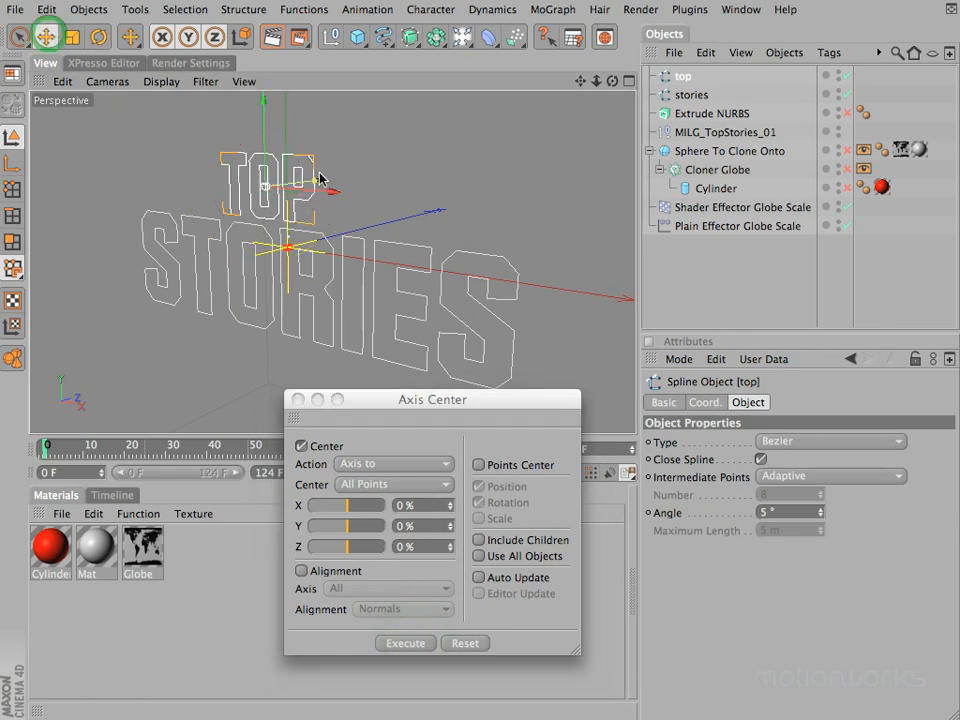
Step: Center the stories spline's axis on all of its points with Axis Center
left_click_drag(613, 81, 470, 353)
left_click(691, 94)
left_click(406, 643)
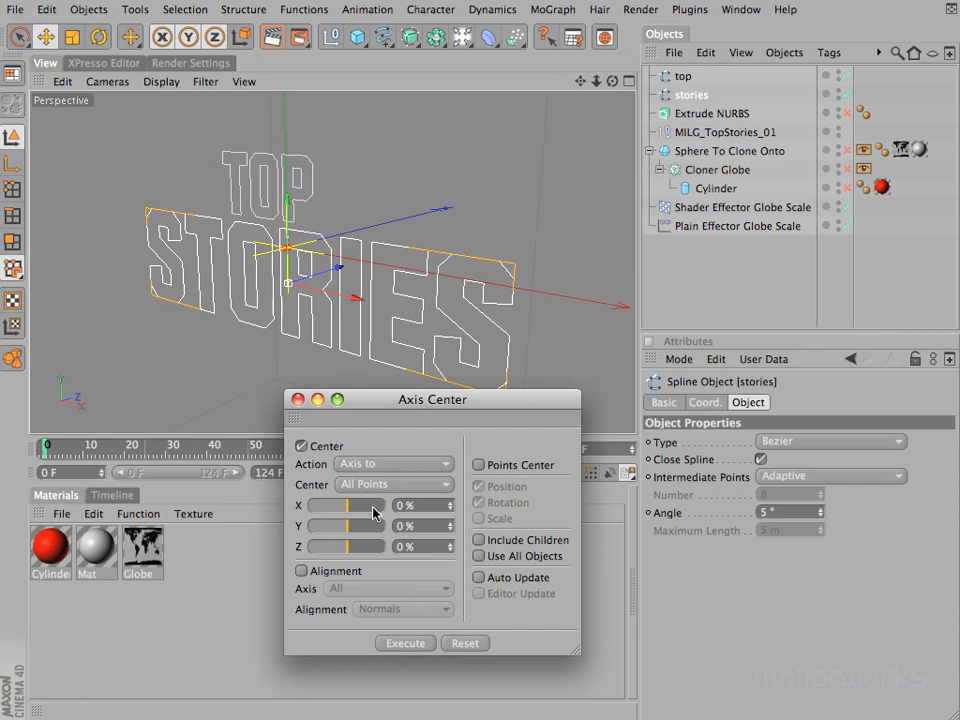
Step: Try the stories spline's axis at Y 100% and Y -100% in Axis Center, and return it to Y 0%
left_click(345, 527)
left_click(401, 643)
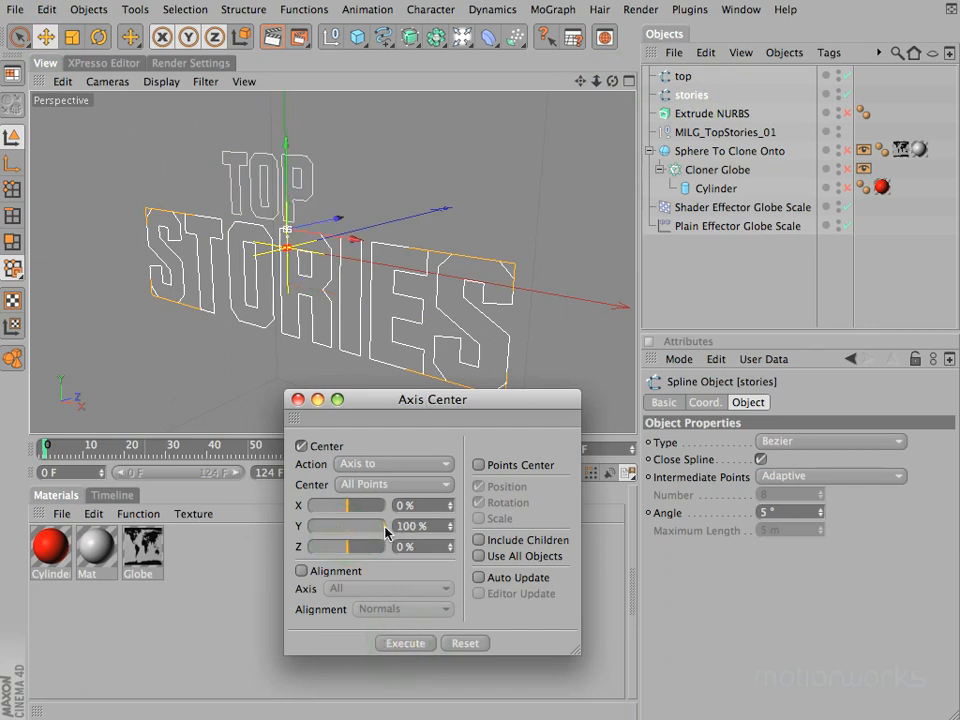
left_click_drag(385, 527, 289, 530)
left_click(417, 643)
left_click(392, 525)
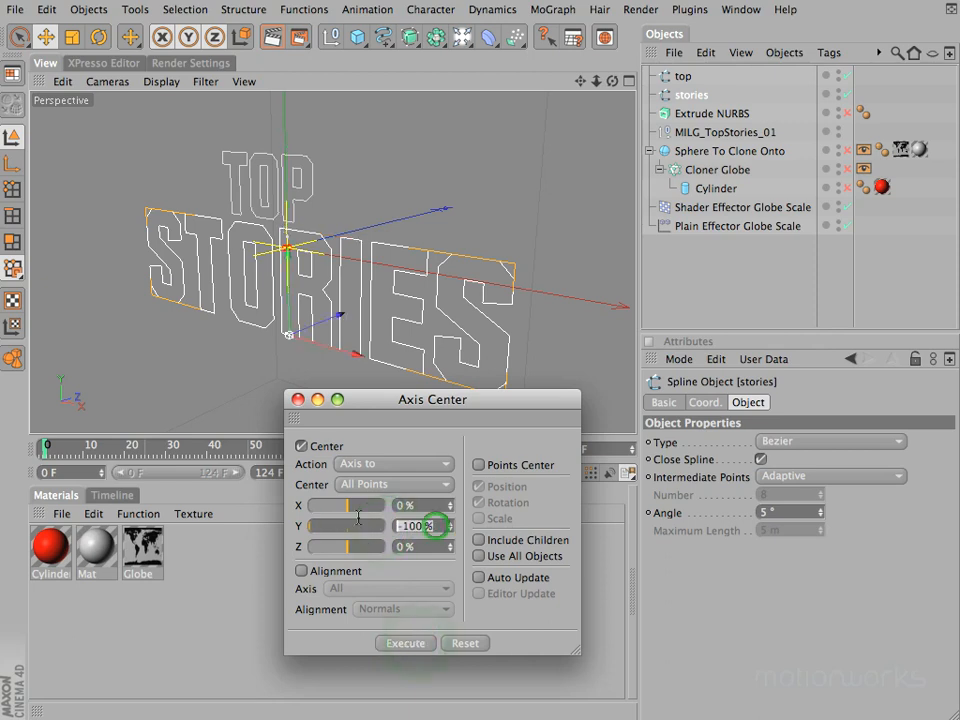
type("0")
key("Return")
left_click(396, 645)
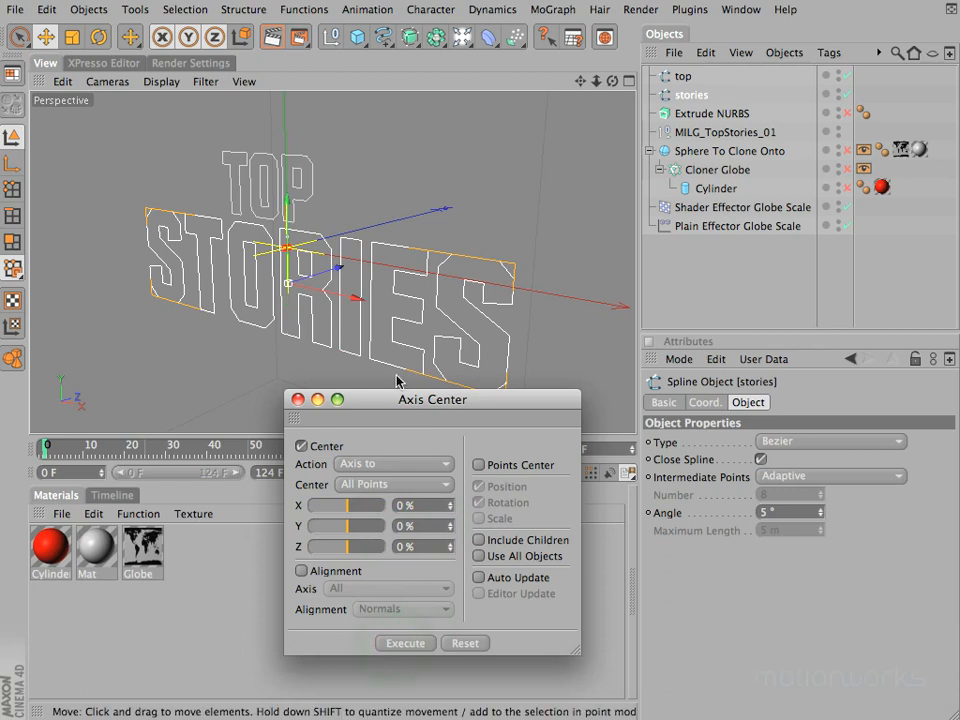
Step: Close the Axis Center dialog
left_click_drag(470, 406, 483, 280)
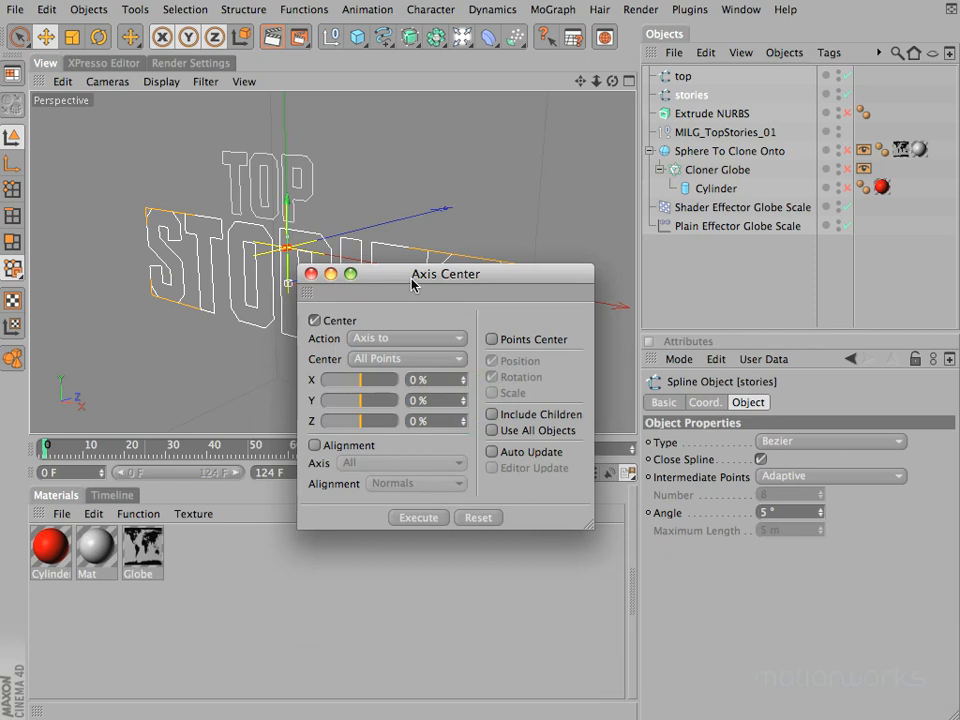
left_click_drag(413, 285, 489, 122)
left_click(387, 112)
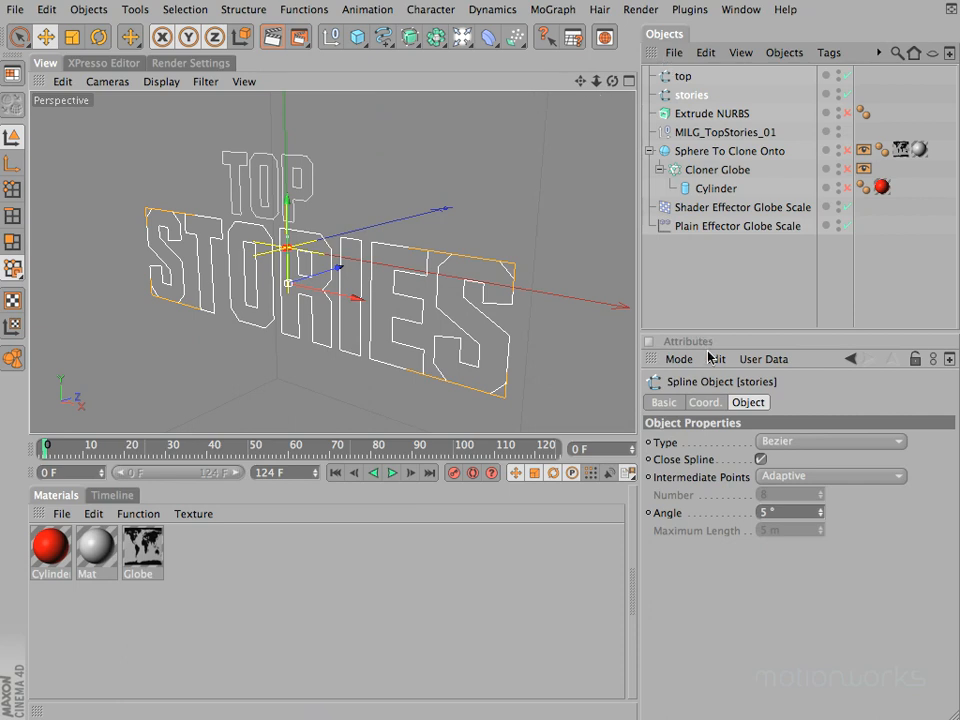
left_click(734, 275)
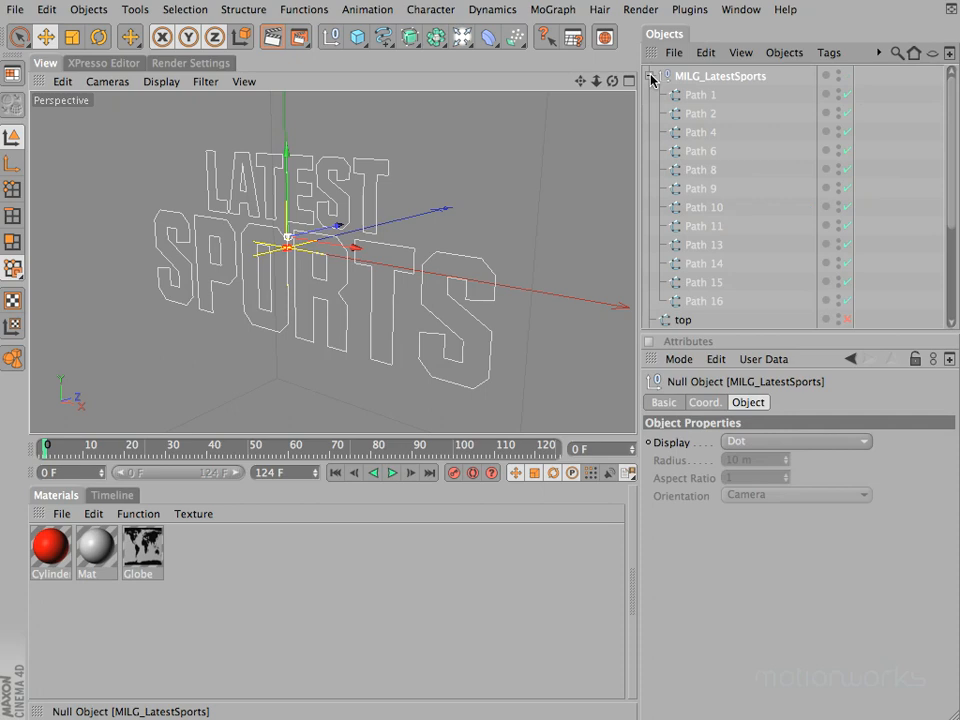
left_click(674, 52)
left_click(670, 48)
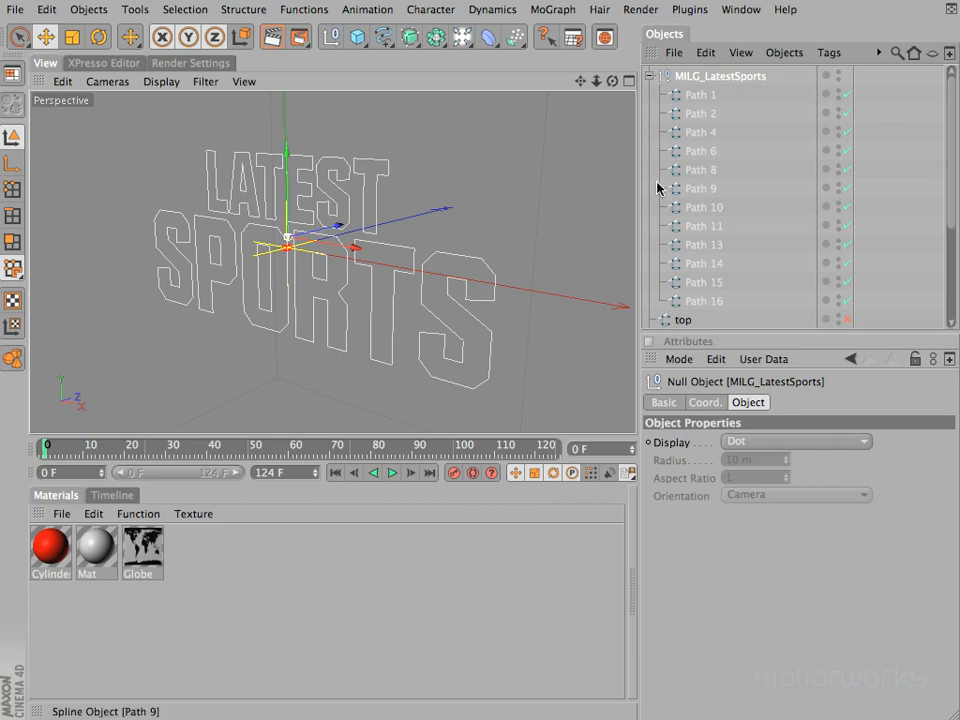
Step: Connect the SPORTS letter splines Path 1 through Path 9 in MILG_LatestSports into a single spline object
left_click(701, 94)
left_click(704, 207)
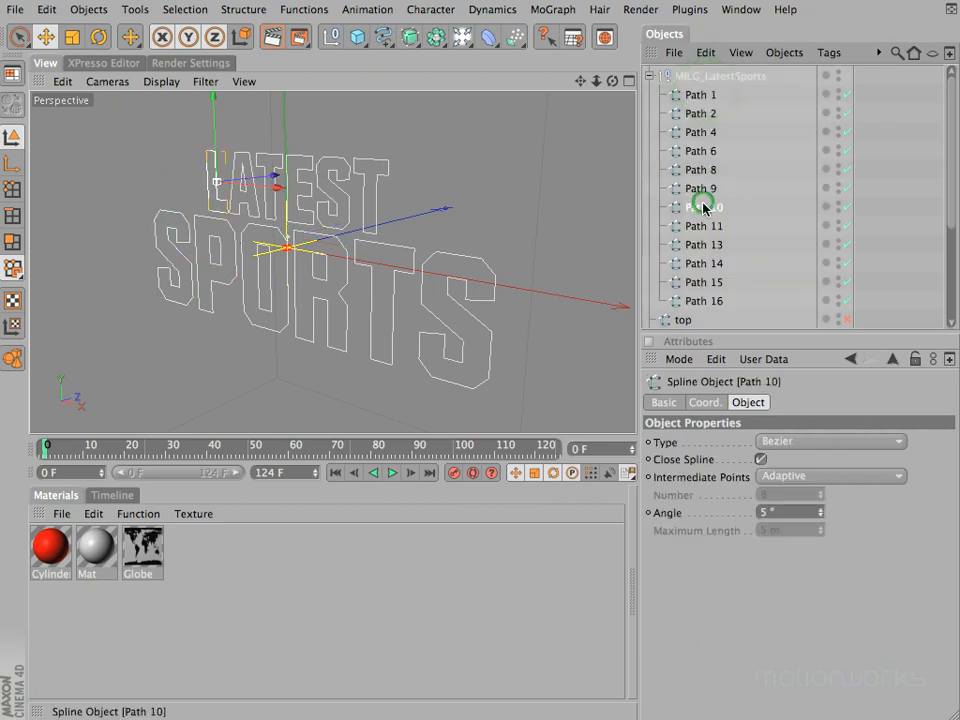
left_click(703, 191)
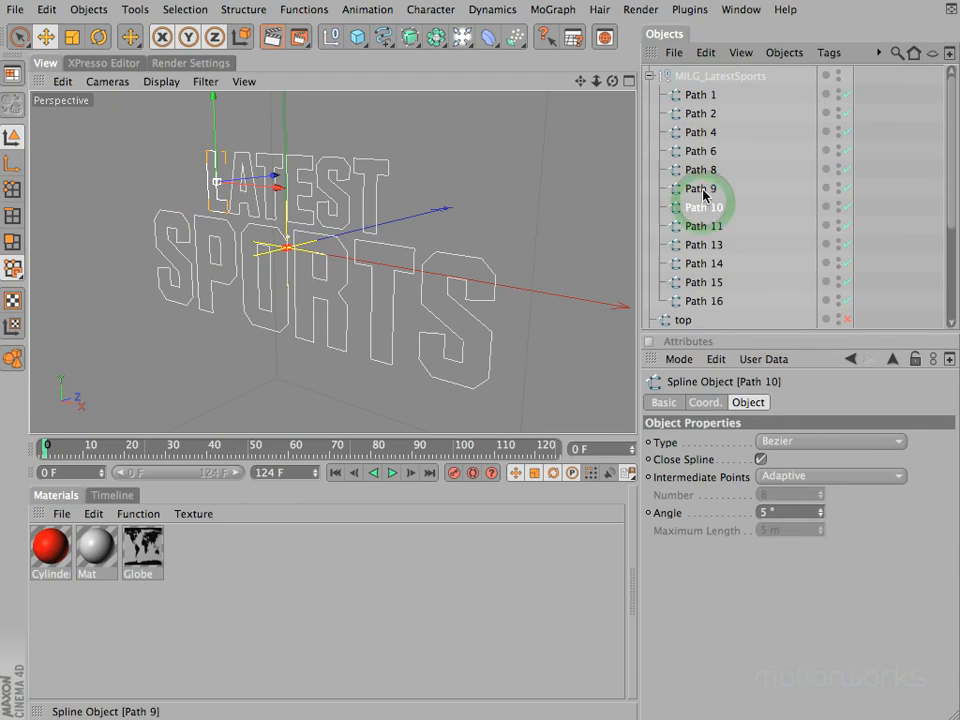
left_click(698, 94, "shift")
right_click(700, 94)
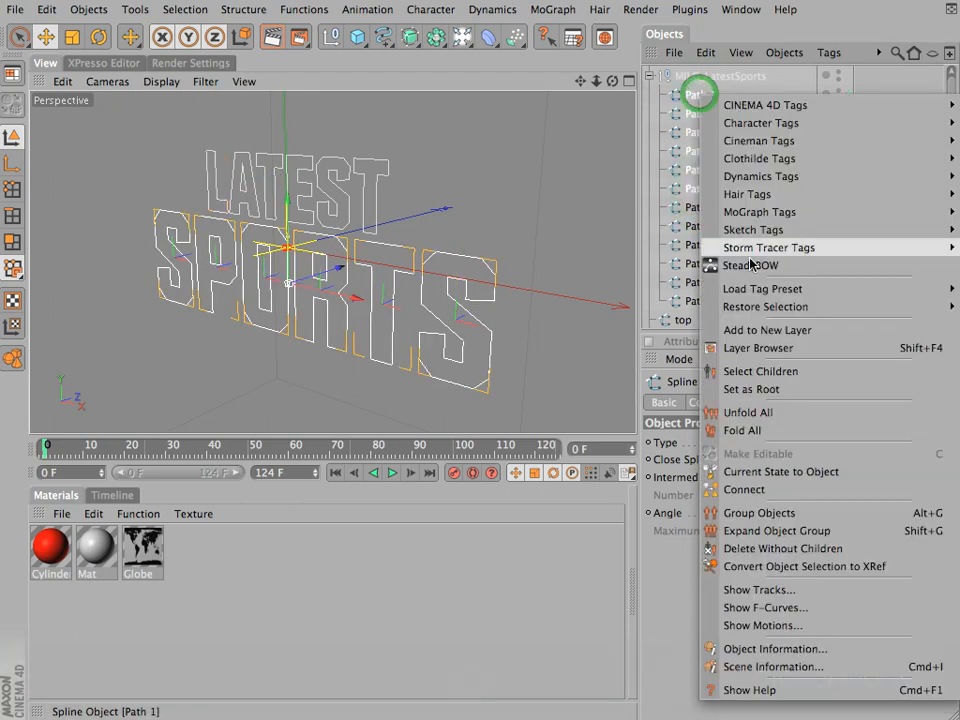
left_click(728, 489)
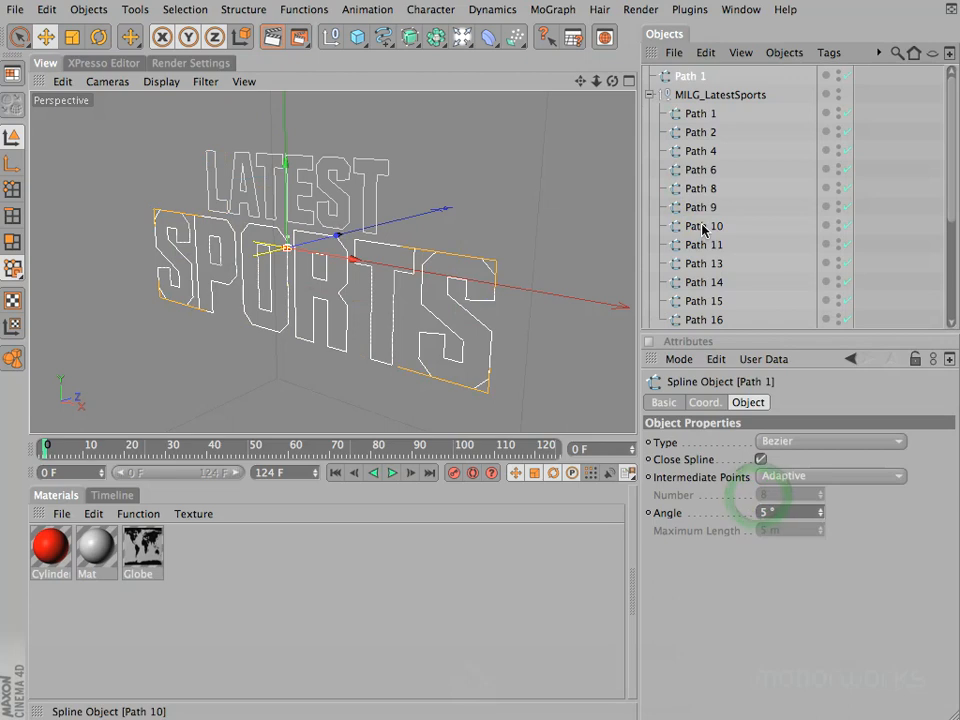
Step: Connect the LATEST letter splines Path 10 through Path 16 into a single spline and delete the original MILG_LatestSports group
left_click(705, 226)
left_click(707, 320, "shift")
right_click(707, 322)
left_click(786, 564)
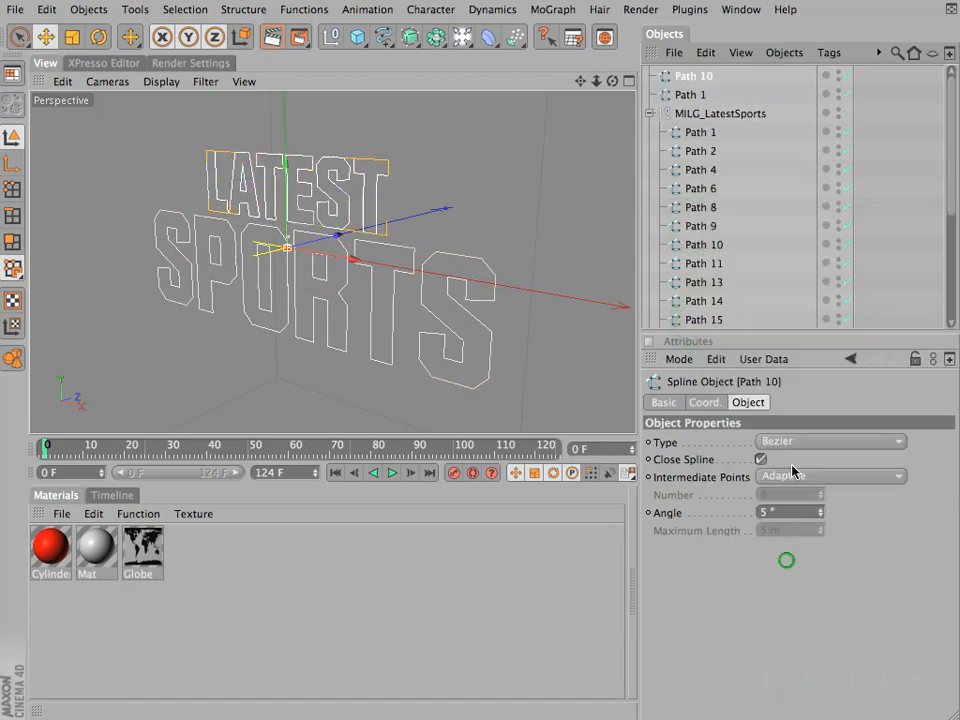
left_click(713, 116)
key("BackSpace")
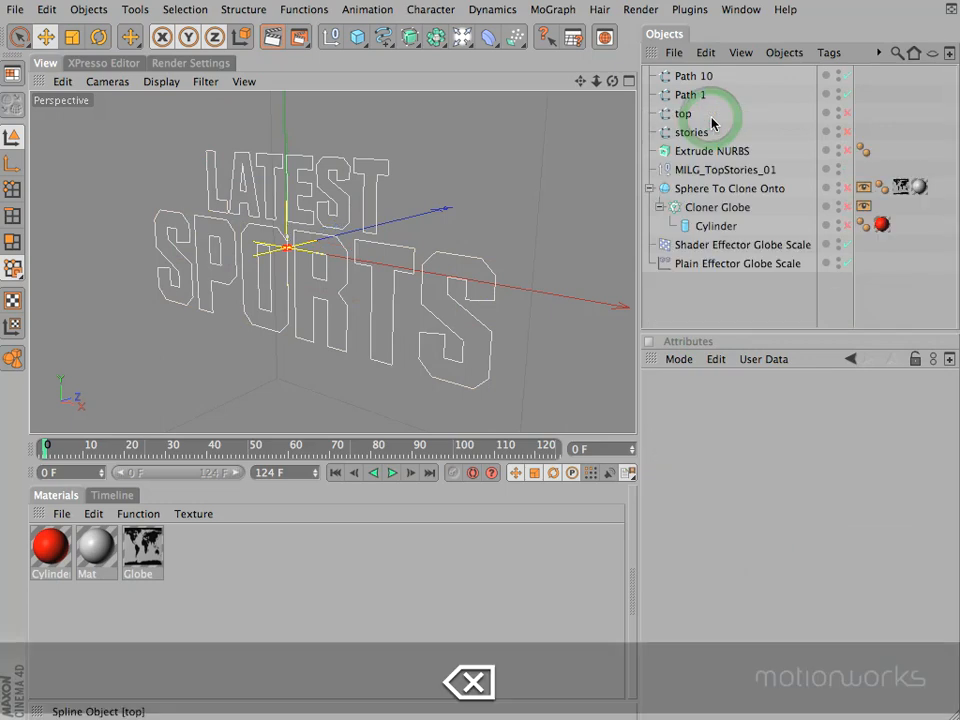
Step: Rename the connected SPORTS spline as Sports
left_click(696, 96)
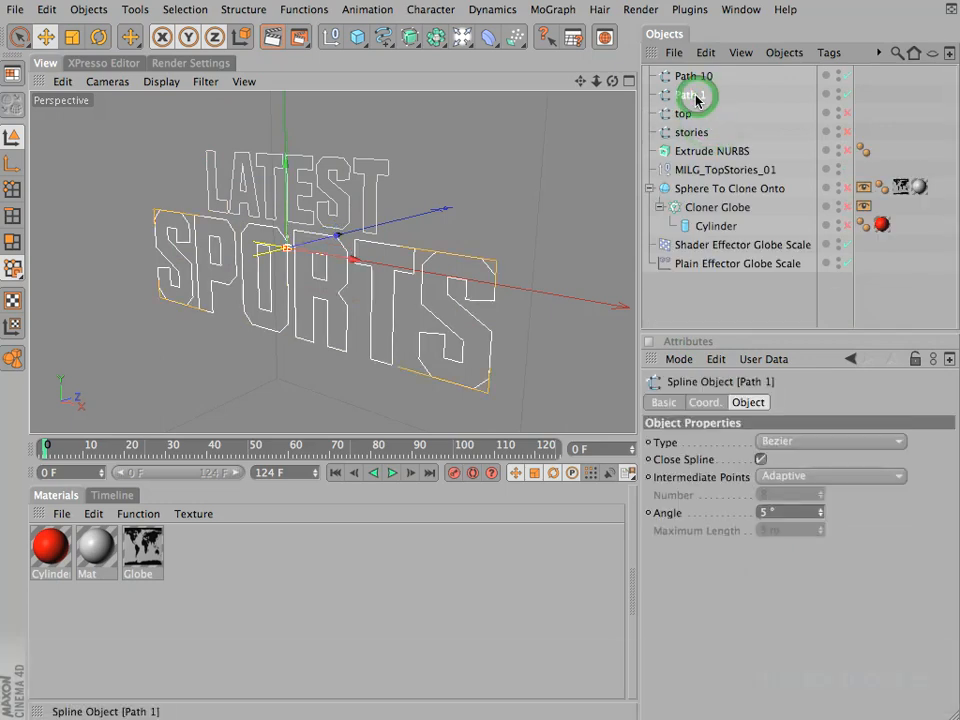
double_click(696, 96)
type("Sport")
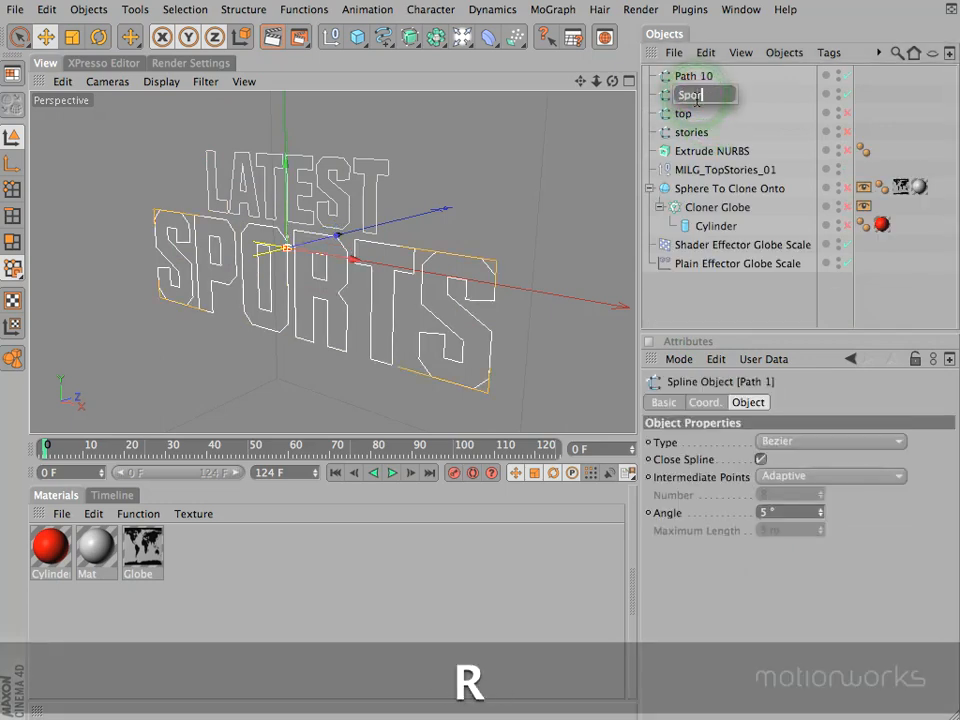
type("s")
key("Return")
Step: Rename the connected LATEST spline as Latest
left_click(705, 79)
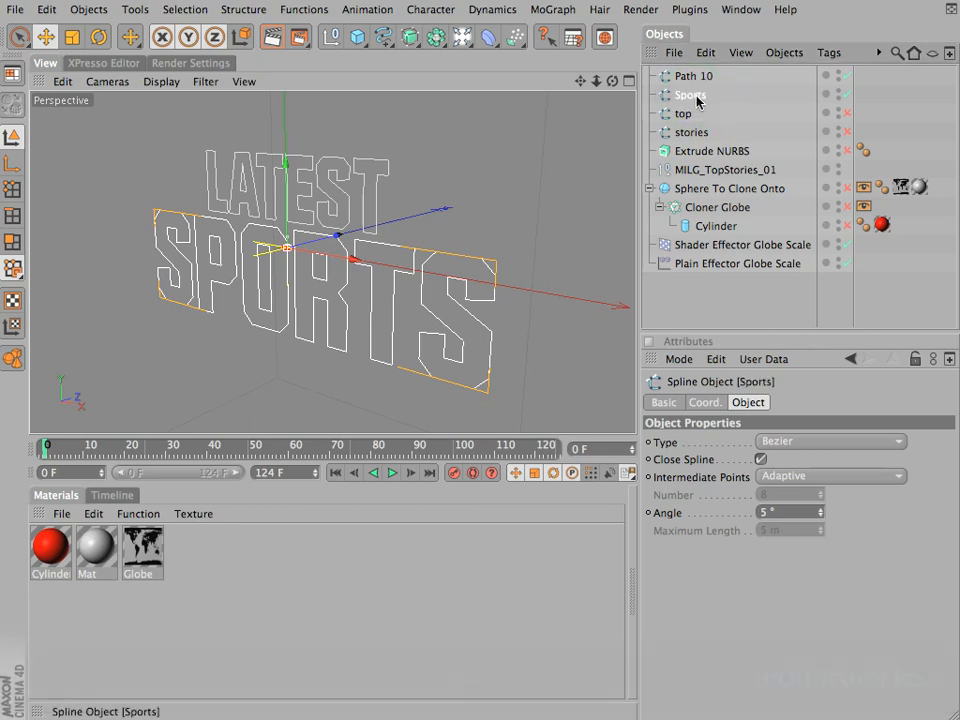
double_click(707, 77)
type("Latest")
key("Return")
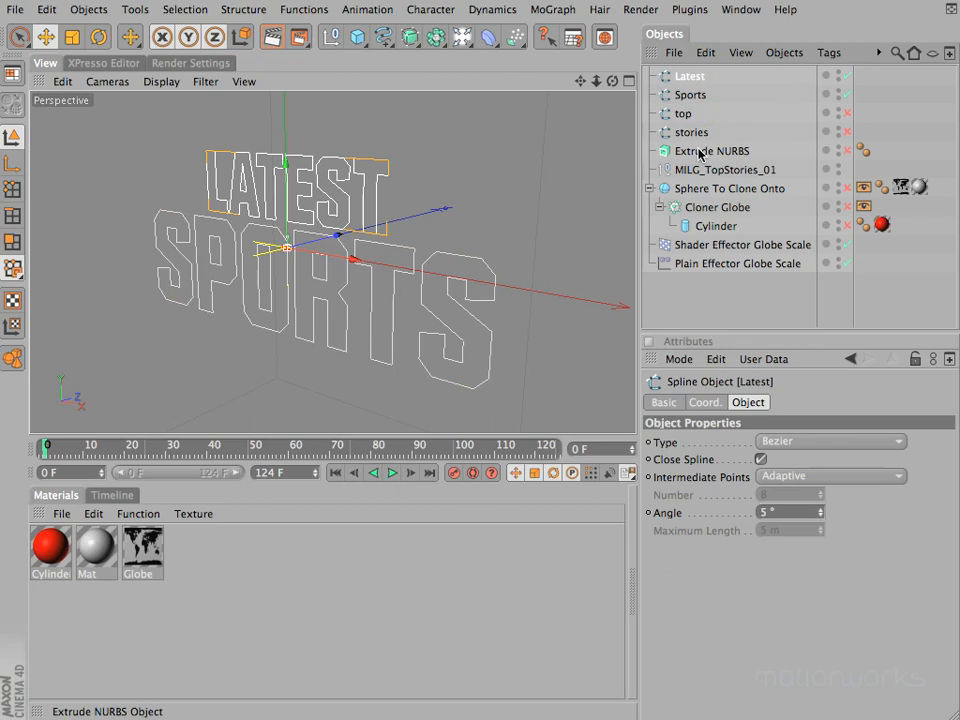
Step: Place the Sports and stories splines inside Extrude NURBS and enable both the extrude object and the stories spline
mouse_move(691, 138)
left_mouse_down()
mouse_move(702, 150)
mouse_move(697, 132)
left_mouse_up()
left_click(847, 151)
left_click(846, 114)
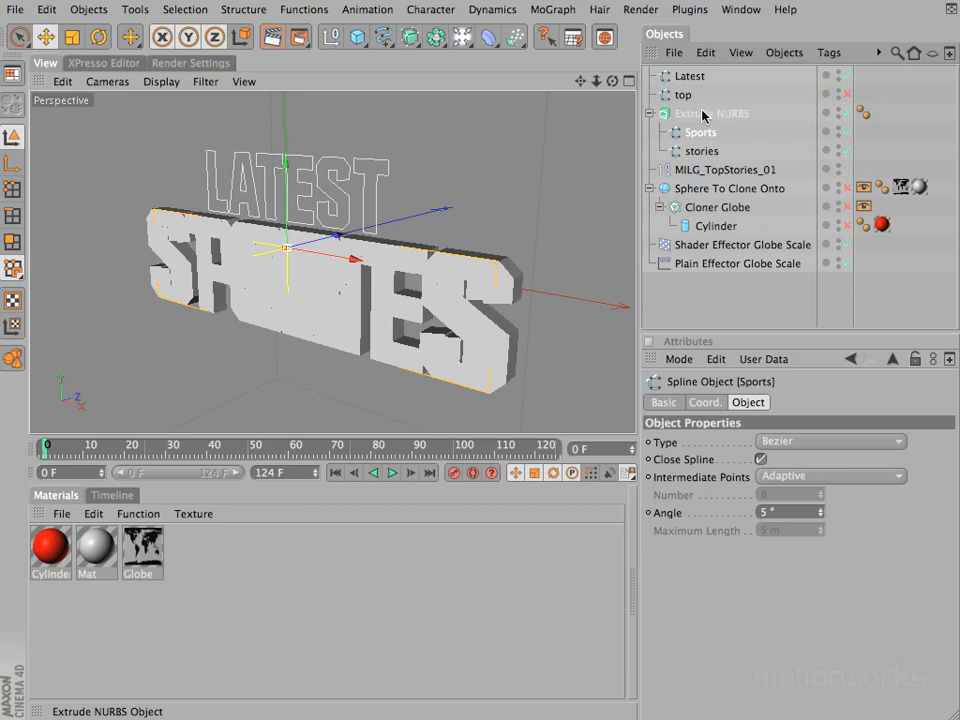
left_click(650, 114)
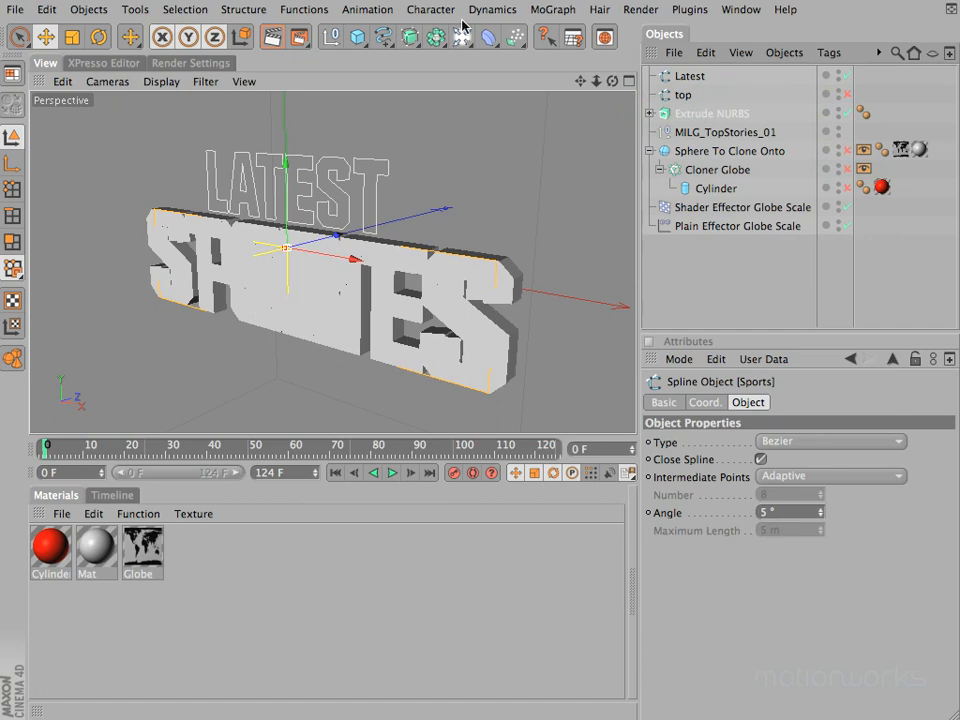
Step: Add a second Extrude NURBS object and place the Latest and top splines inside it
left_click_drag(400, 40, 600, 53)
left_click(690, 95)
left_click(683, 113, "shift")
left_click_drag(683, 111, 702, 77)
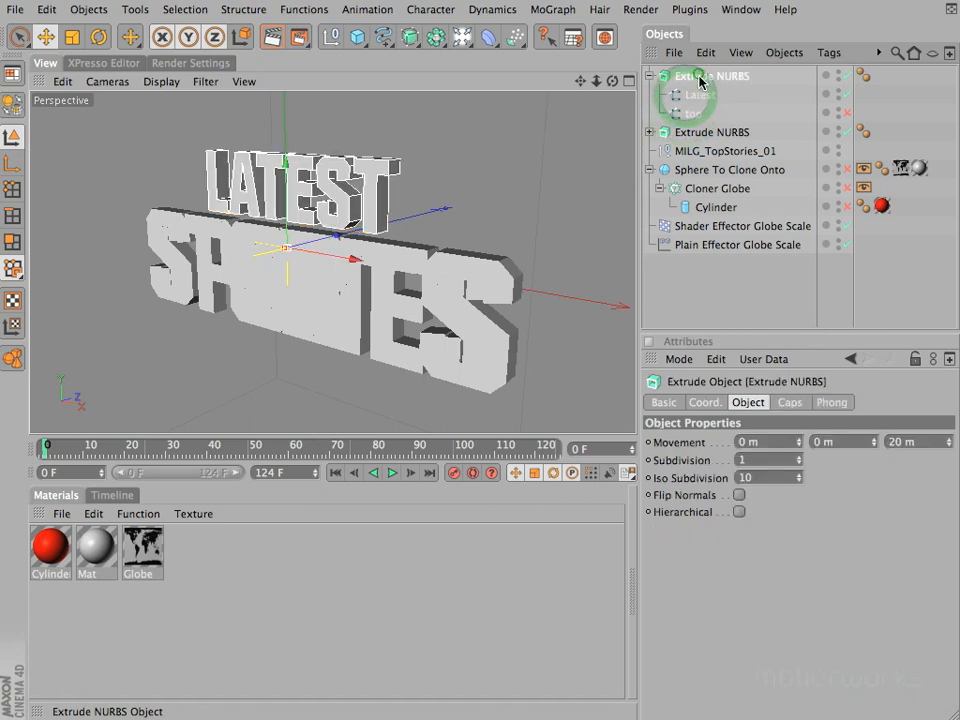
Step: Enable Hierarchical on the Extrude NURBS holding Latest and top, and enable the top spline
left_click(740, 512)
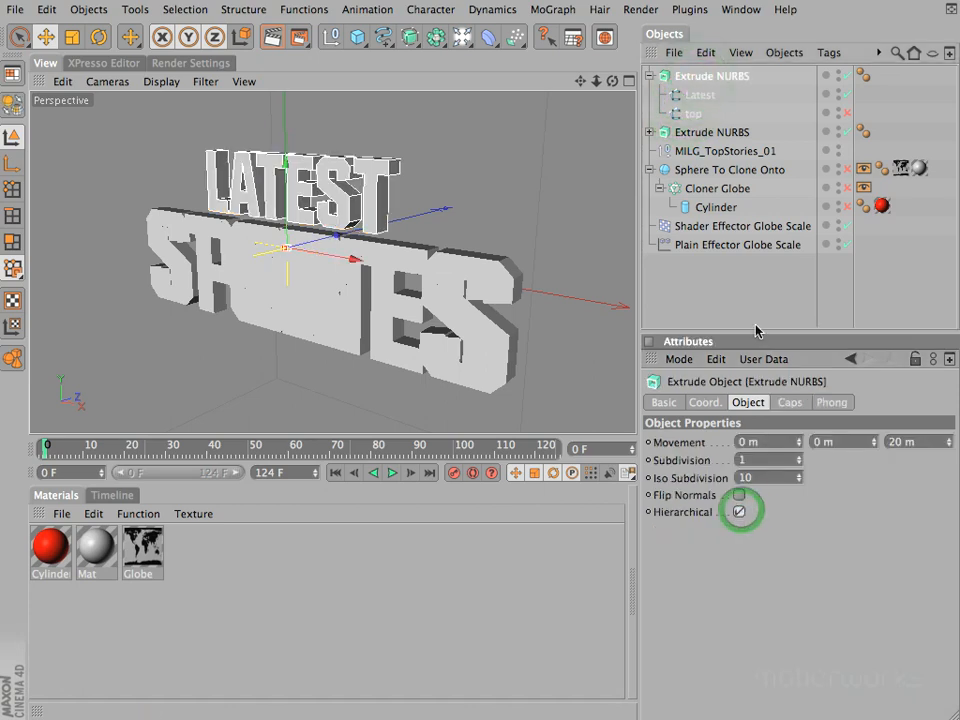
left_click(847, 114)
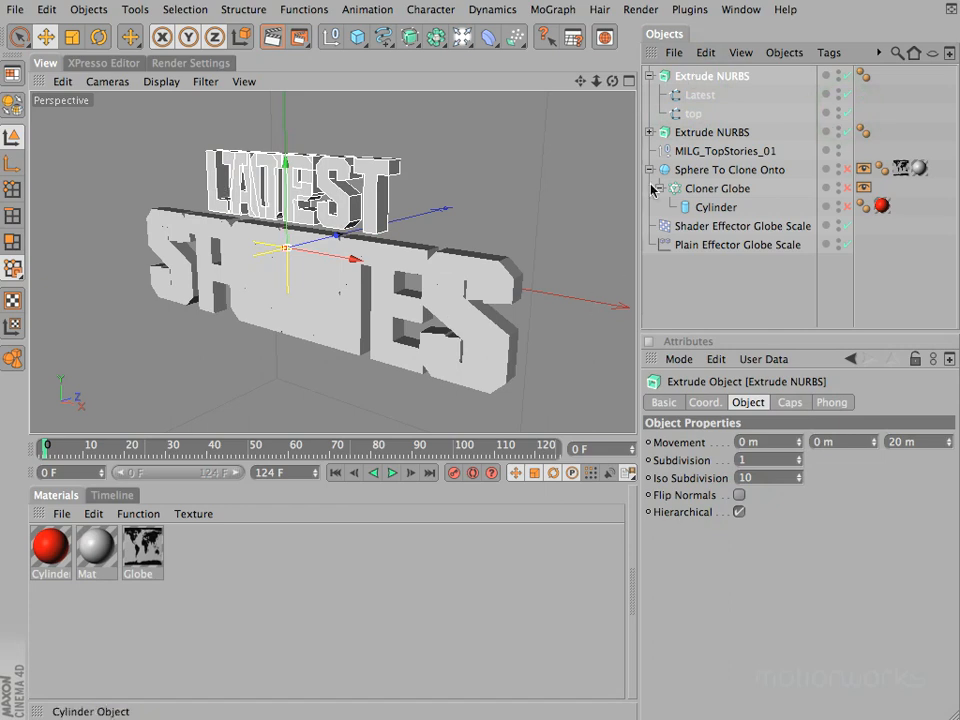
left_click(649, 77)
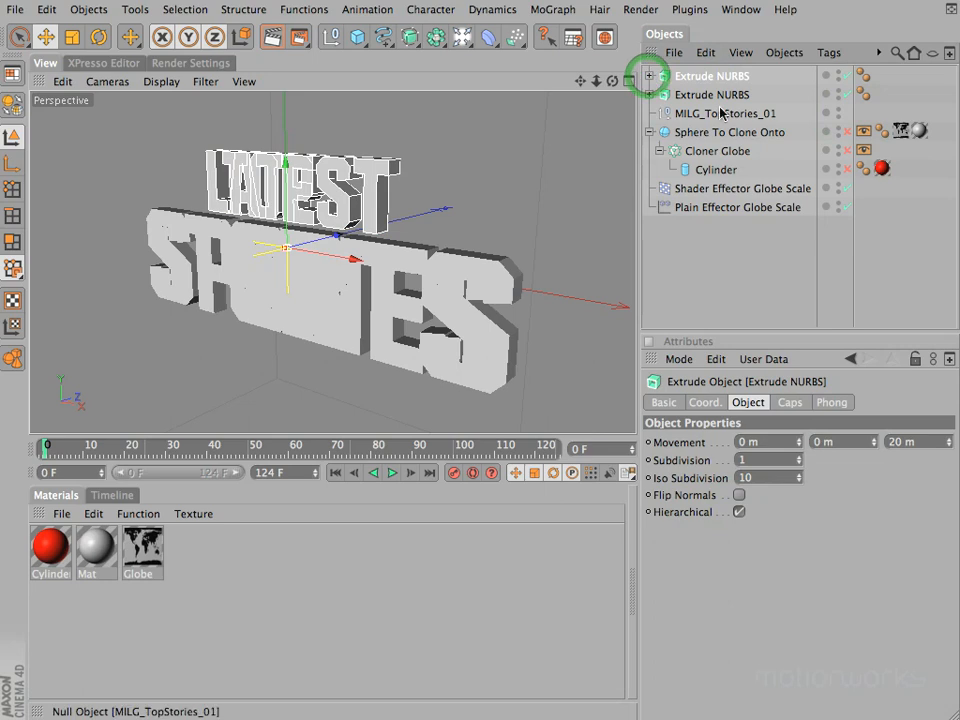
Step: Set the Z movement of the Extrude NURBS holding Sports and stories to 30 m
left_click(660, 94)
left_click(649, 96)
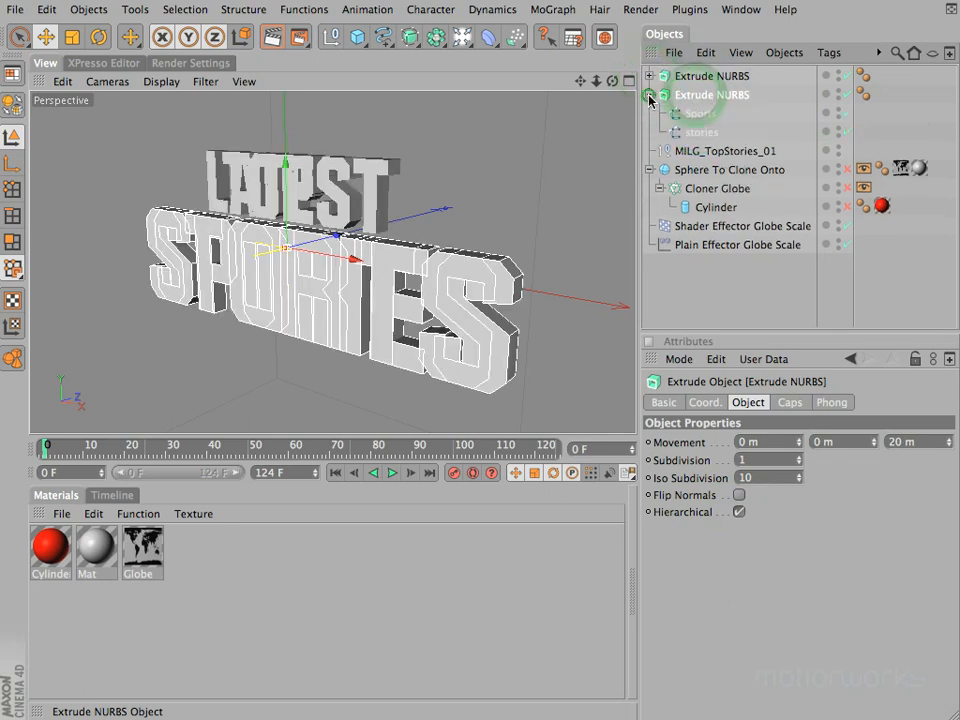
left_click(923, 441)
type("30")
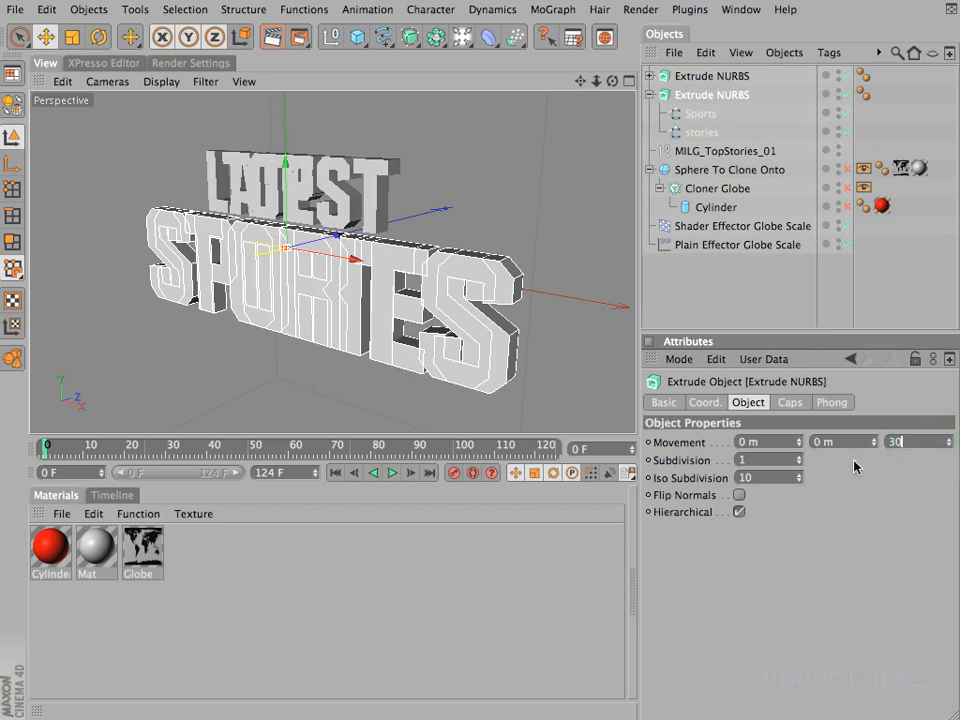
key("Return")
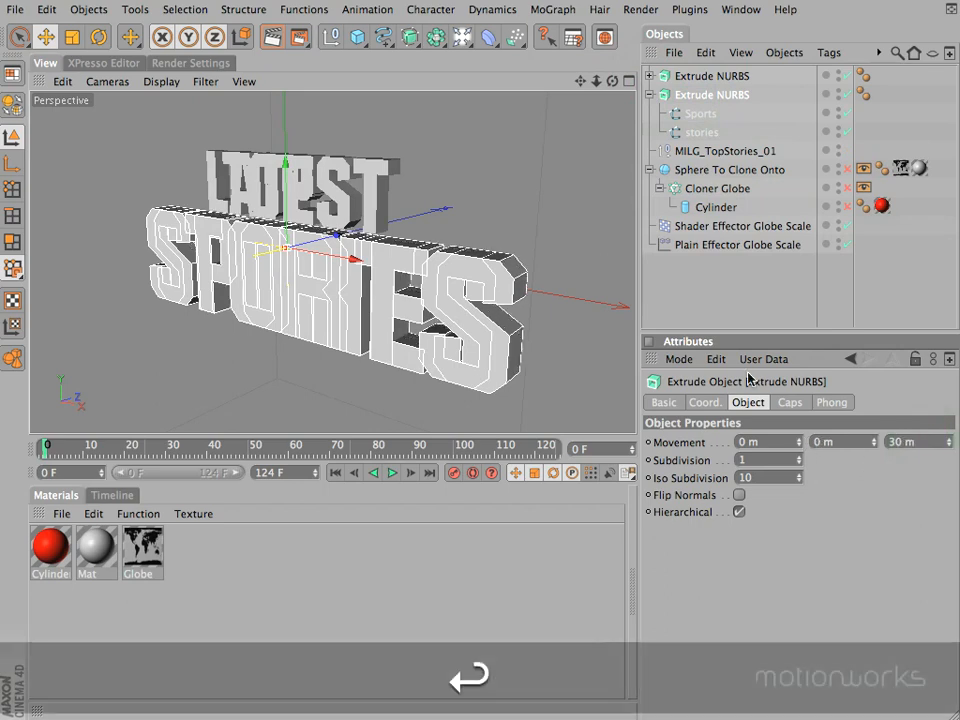
Step: Try a much larger Z movement on the Extrude NURBS holding Sports and stories, and undo the depth changes
left_click_drag(612, 82, 473, 352)
left_click_drag(948, 447, 951, 449)
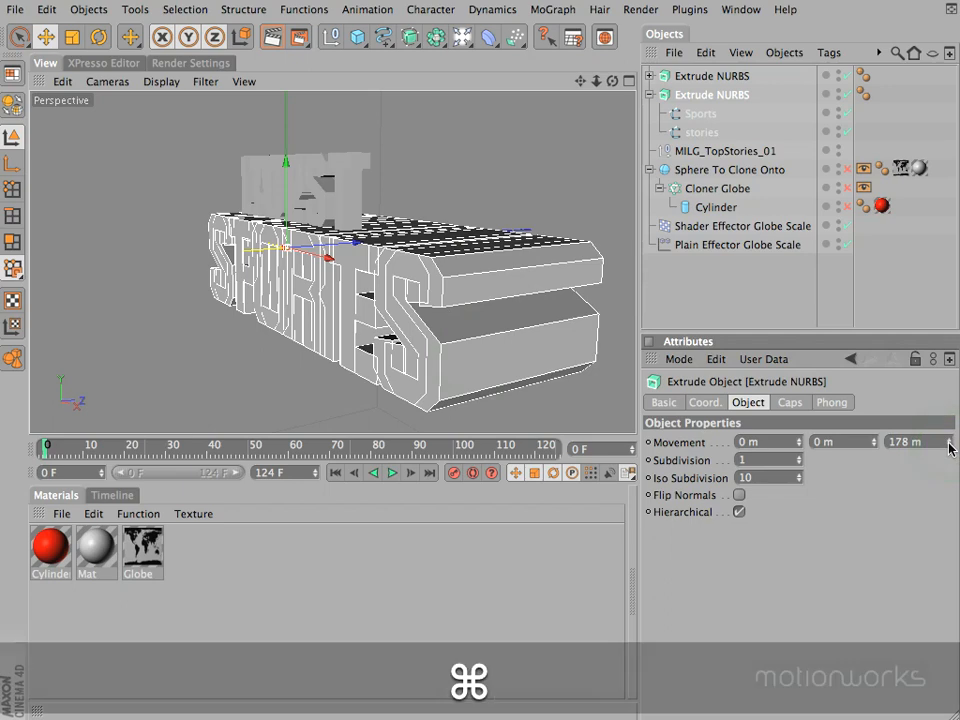
key("super+z")
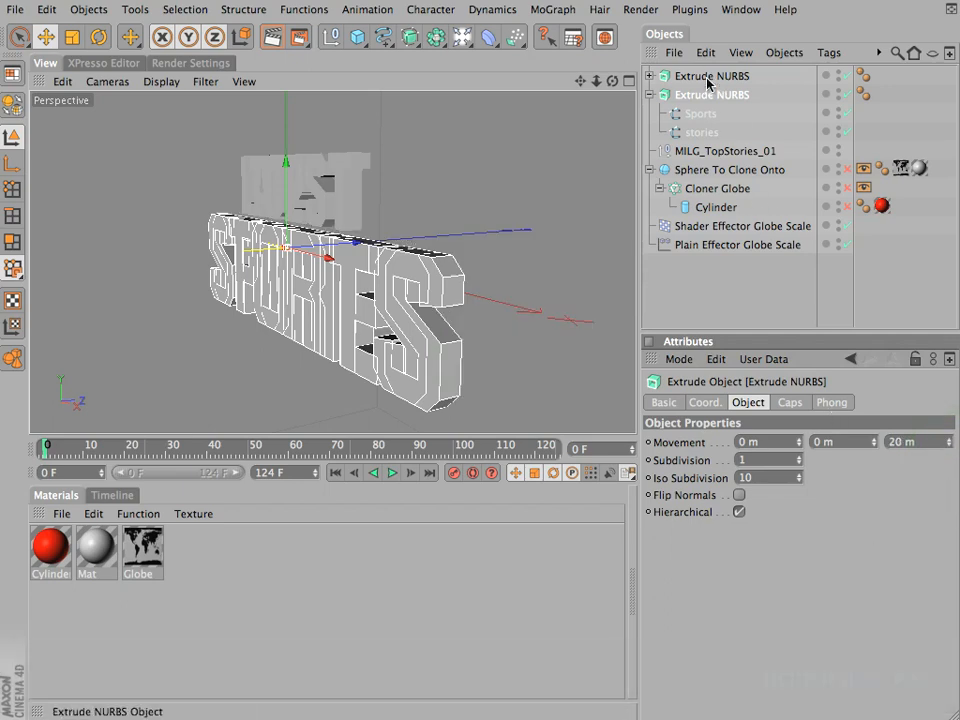
Step: Set the Z movement of the Extrude NURBS holding Latest and top to 15 m
left_click(707, 78)
left_click(928, 442)
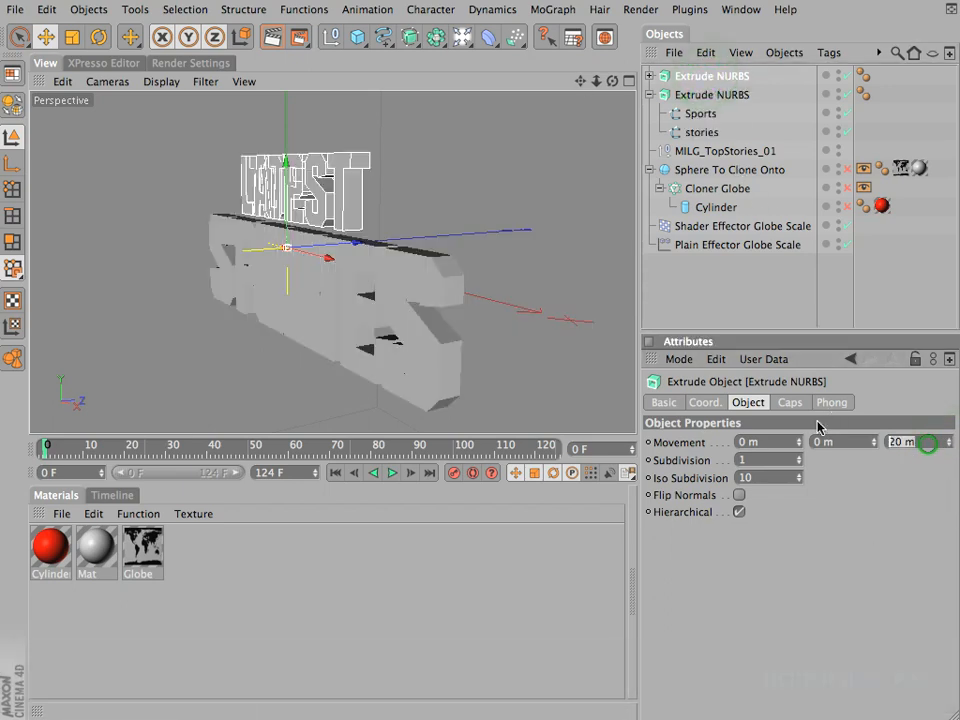
type("15")
key("Return")
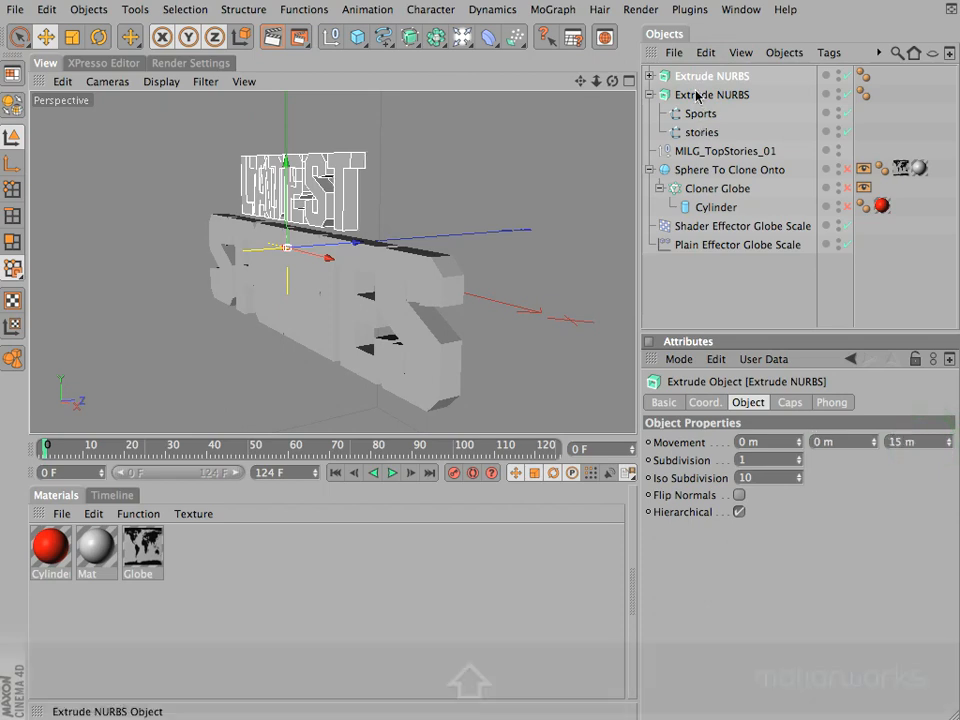
Step: Set both the start and end caps of the two Extrude NURBS objects to Fillet Cap
left_click(698, 95, "shift")
left_click(790, 402)
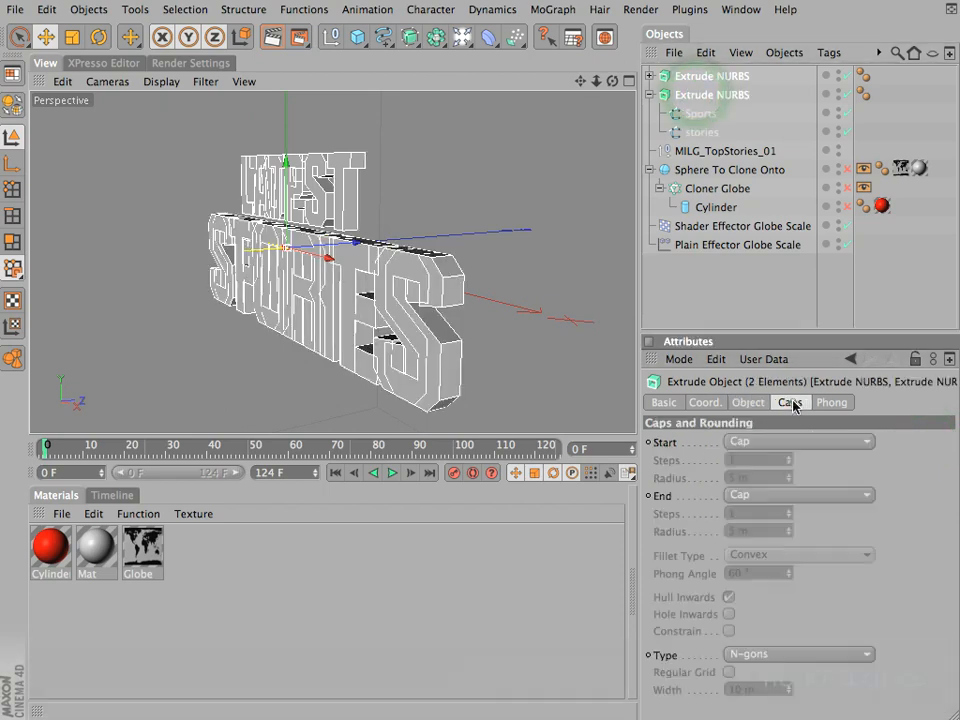
left_click(771, 444)
left_click(793, 514)
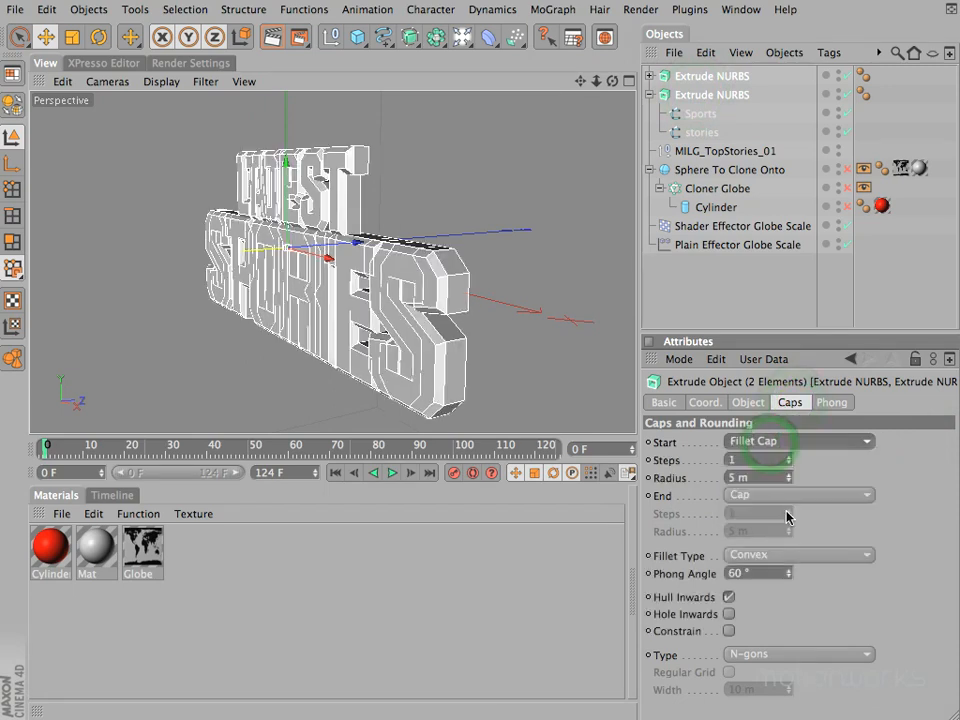
left_click(790, 495)
left_click(775, 566)
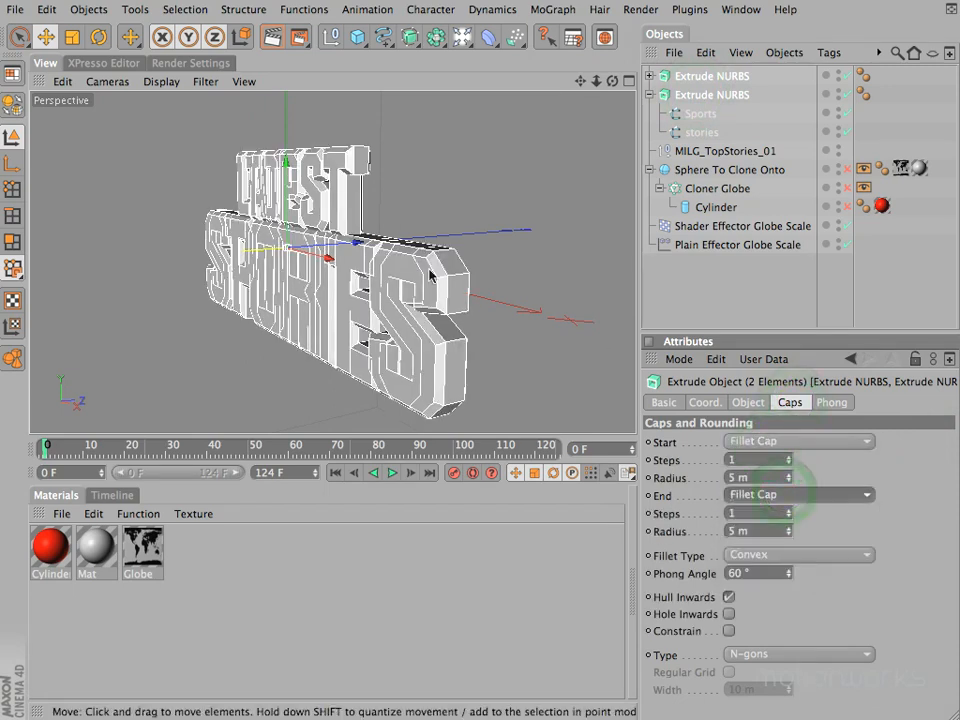
Step: Set the start and end fillet radius of the Extrude NURBS holding Latest and top to 1 m
mouse_move(612, 81)
left_mouse_down()
mouse_move(530, 240)
mouse_move(456, 349)
mouse_move(612, 81)
left_mouse_up()
left_click(666, 77)
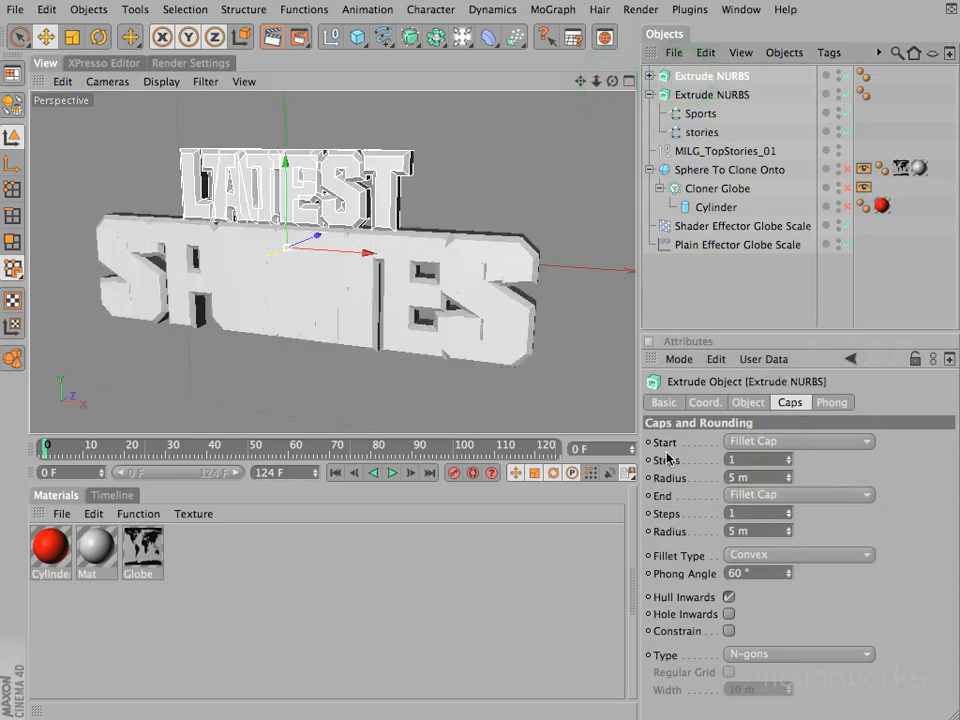
left_click(760, 477)
type("1")
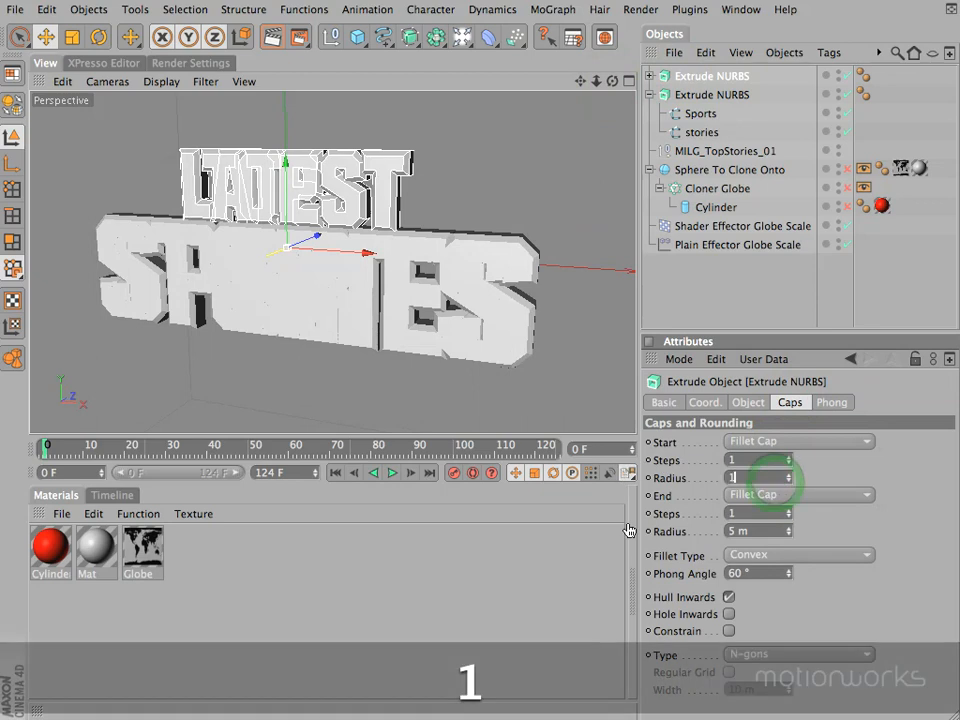
type("1")
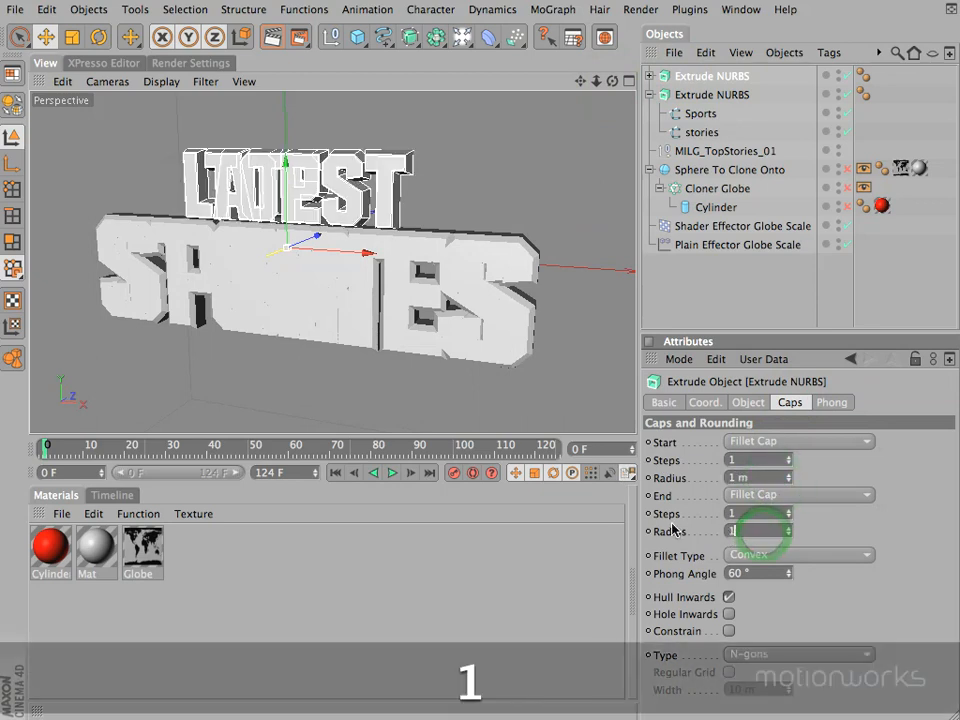
key("Return")
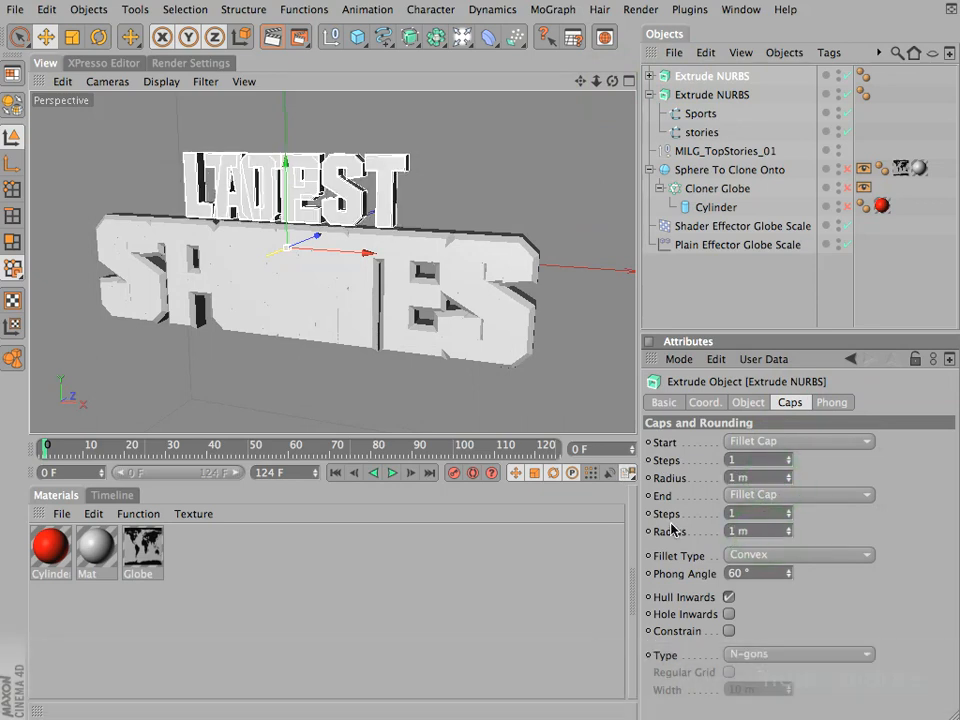
Step: Set the start and end fillet radius of the Extrude NURBS holding Sports and stories to 2 m
left_click(680, 94)
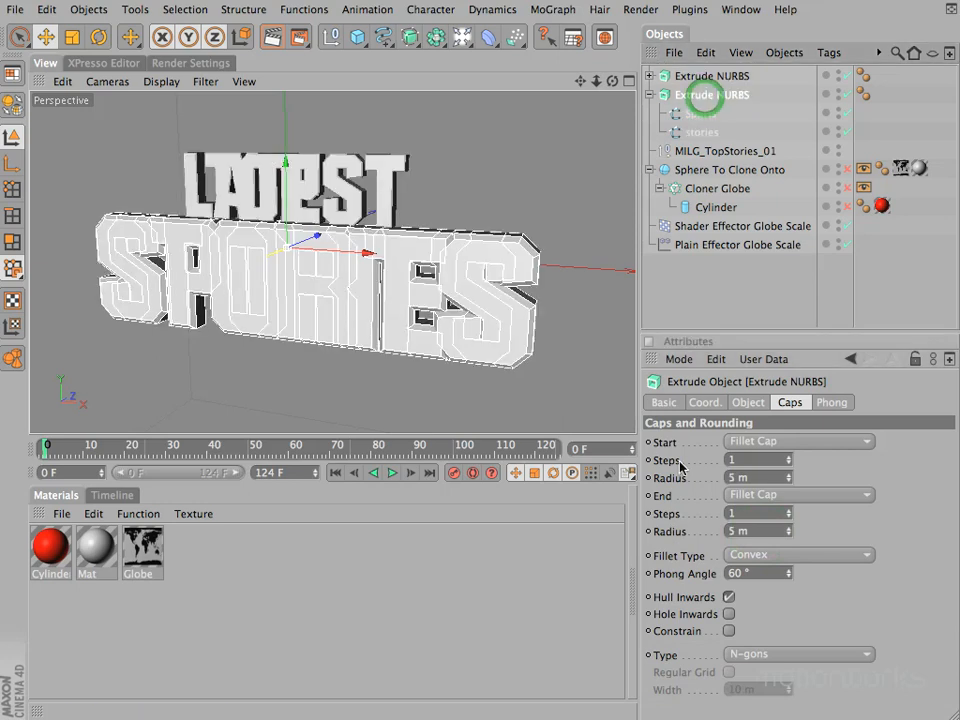
left_click(765, 478)
type("2")
left_click(707, 530)
type("2")
key("Return")
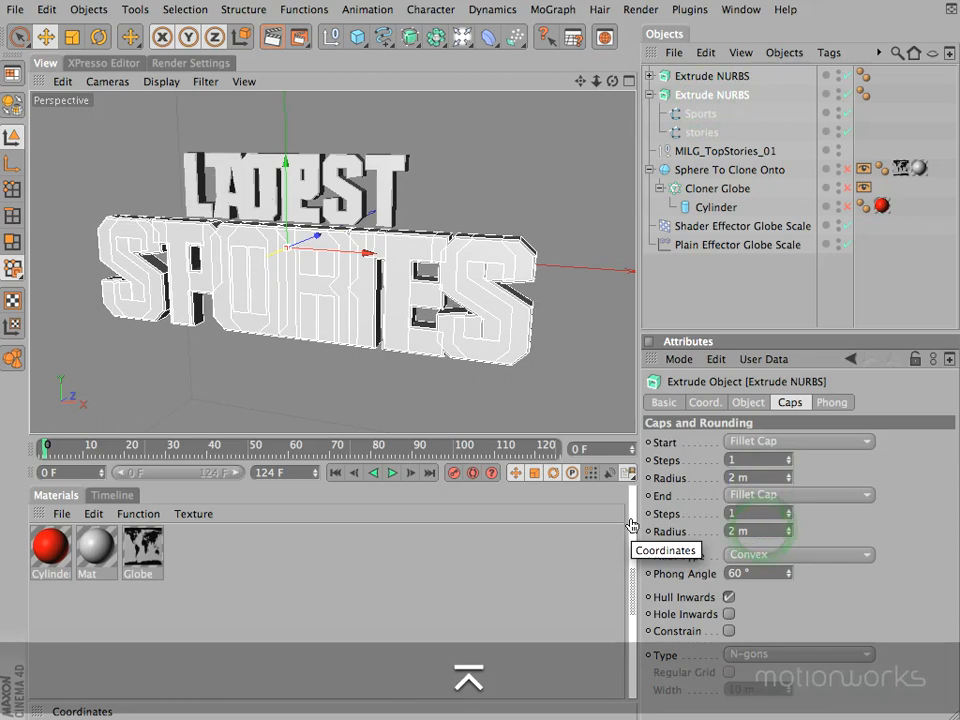
Step: Render a preview of the view from an angle to check the beveled edges of the extruded titles
left_click_drag(614, 80, 471, 358)
key("super+r")
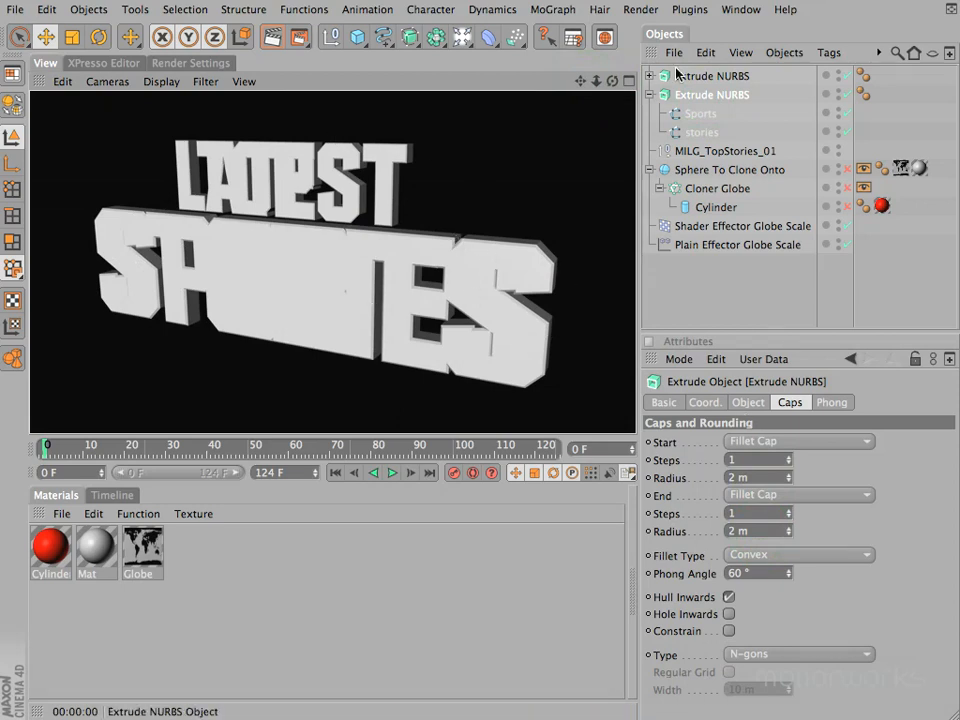
left_click(650, 95)
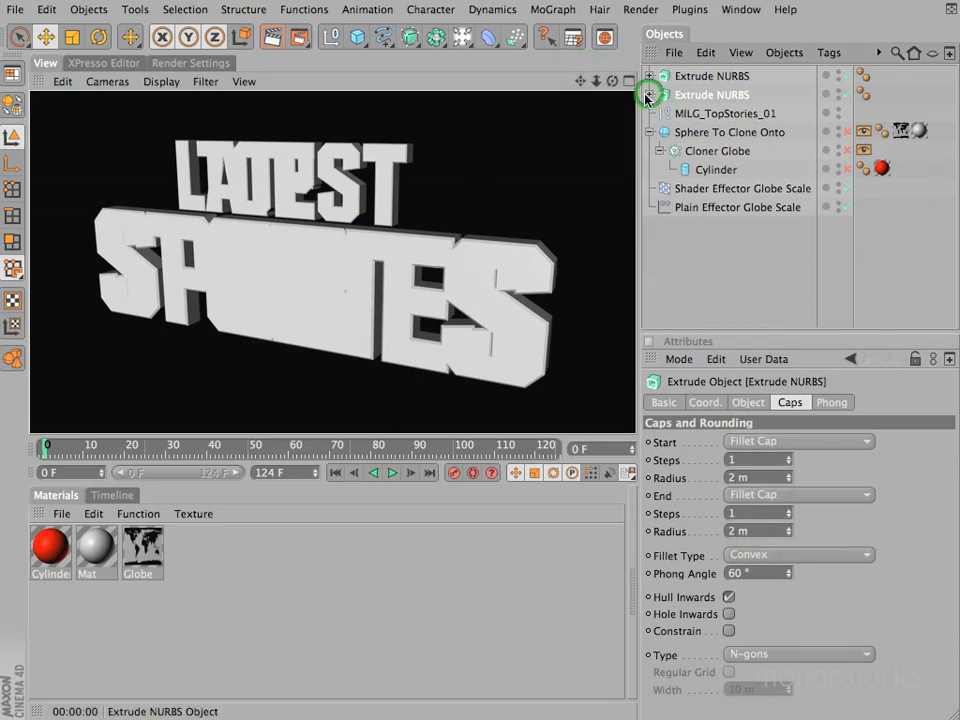
left_click(648, 95)
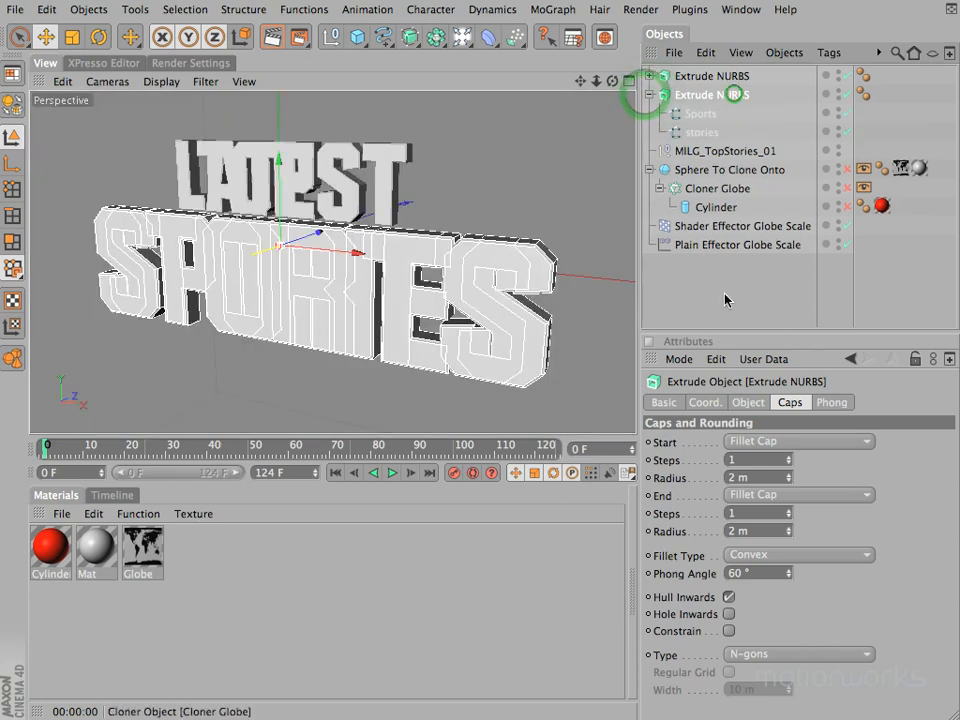
Step: Make the Extrude NURBS holding Sports and stories editable and expand its hierarchy to inspect the separate extrude objects
left_click(750, 402)
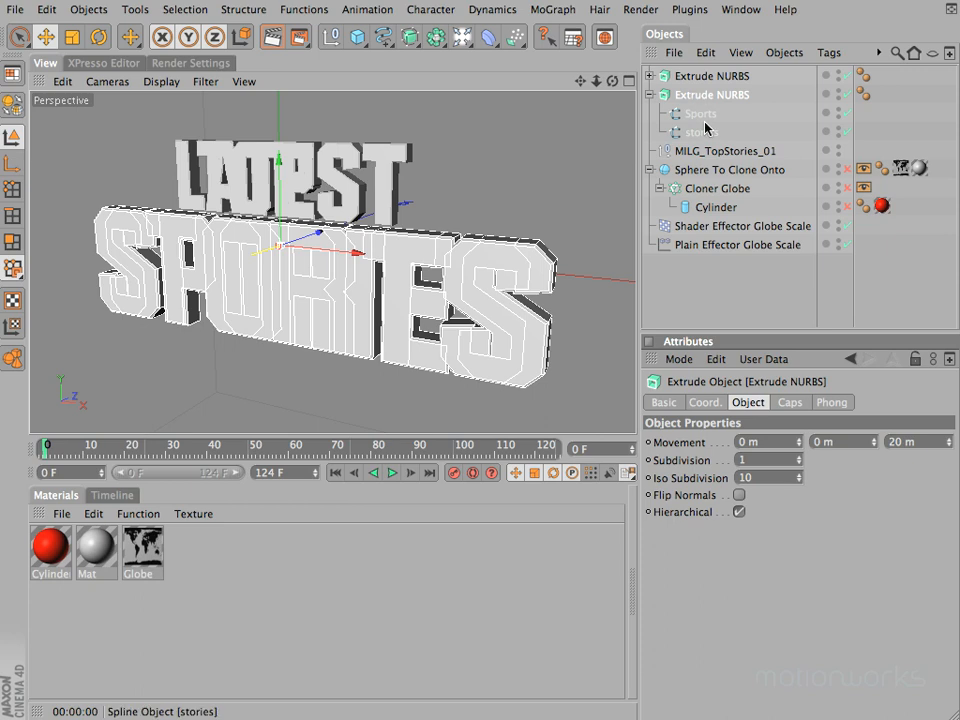
key("c")
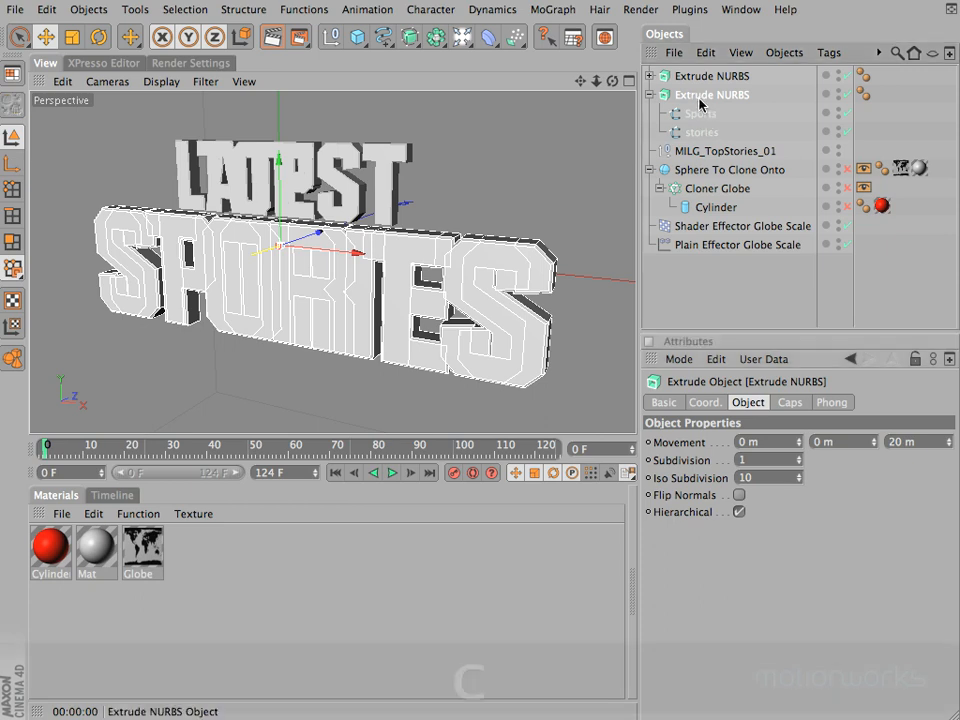
left_click(648, 95)
left_click(660, 114)
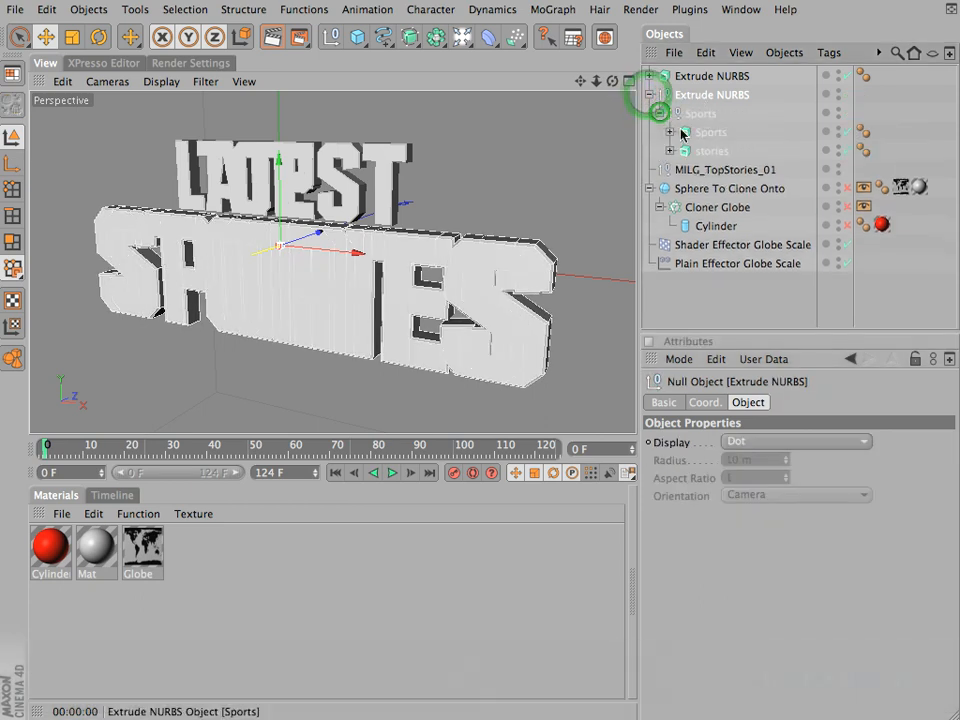
left_click(706, 135)
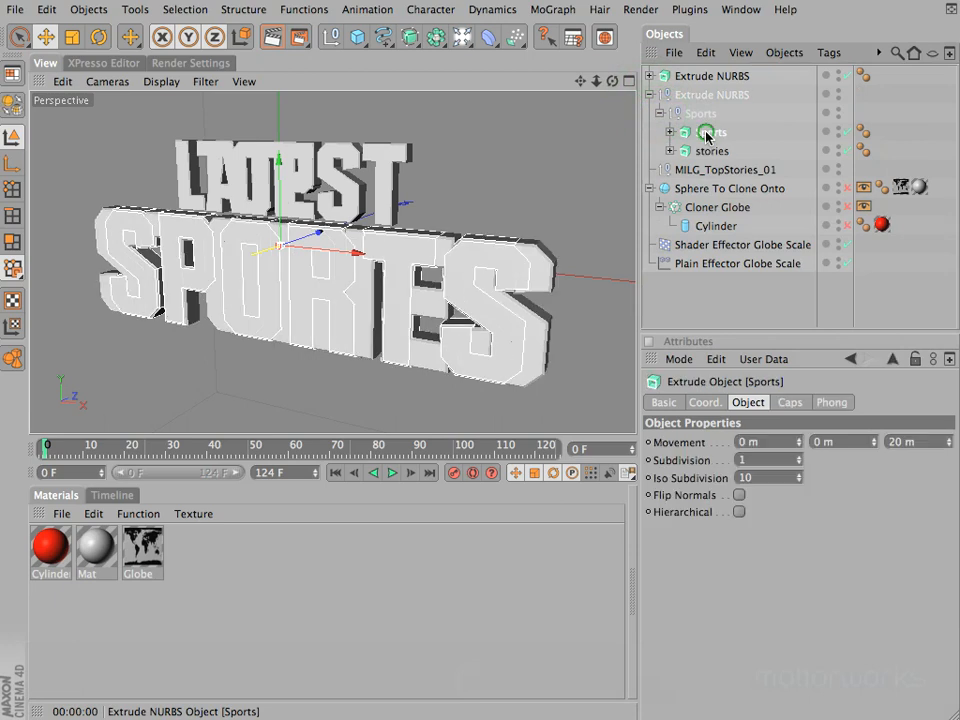
left_click(708, 151)
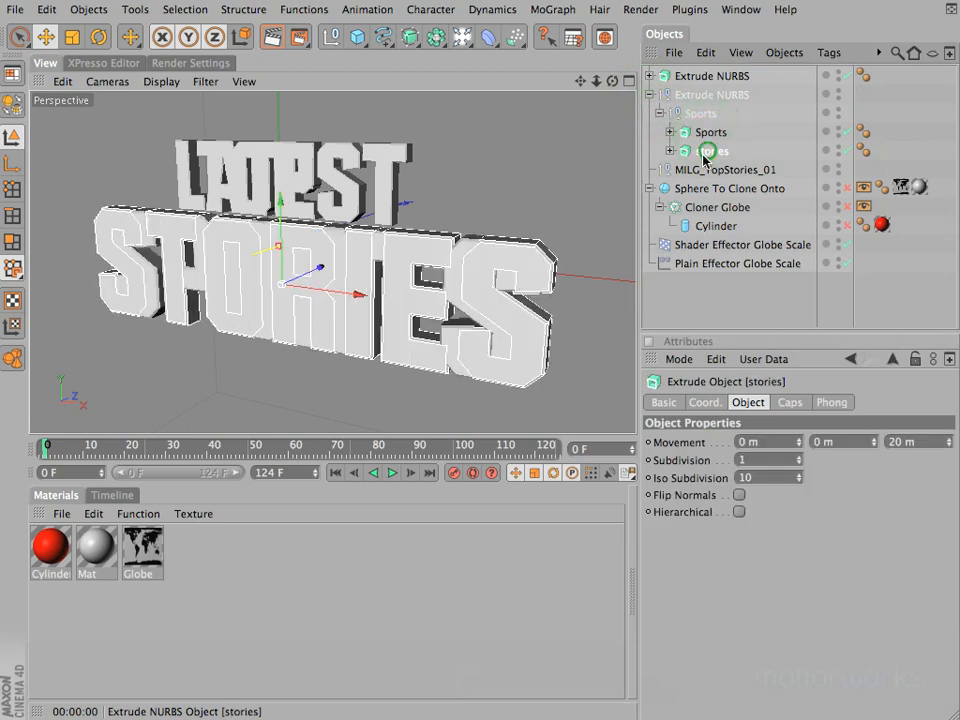
Step: Make the Extrude NURBS holding Latest and top editable and expand its hierarchy
left_click(706, 78)
left_click(706, 80)
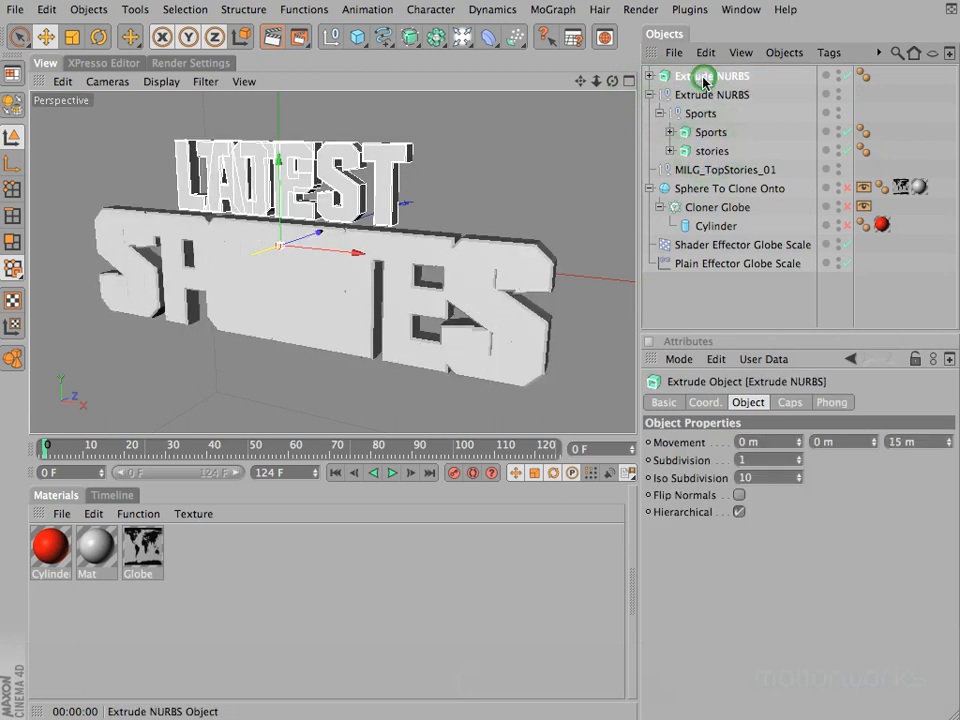
key("c")
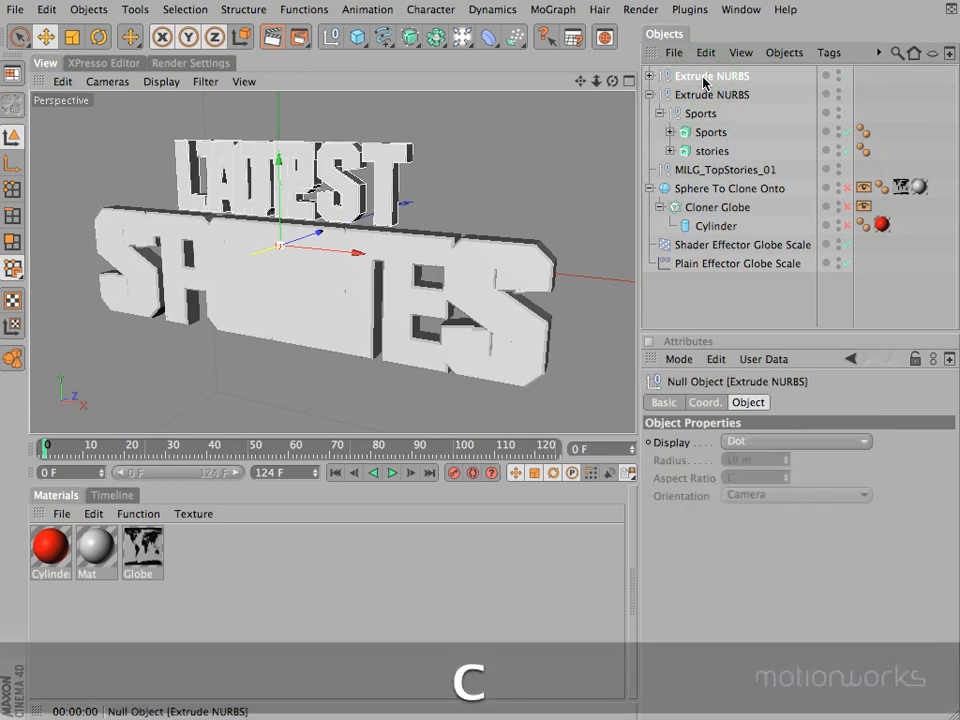
left_click(648, 76)
left_click(659, 95)
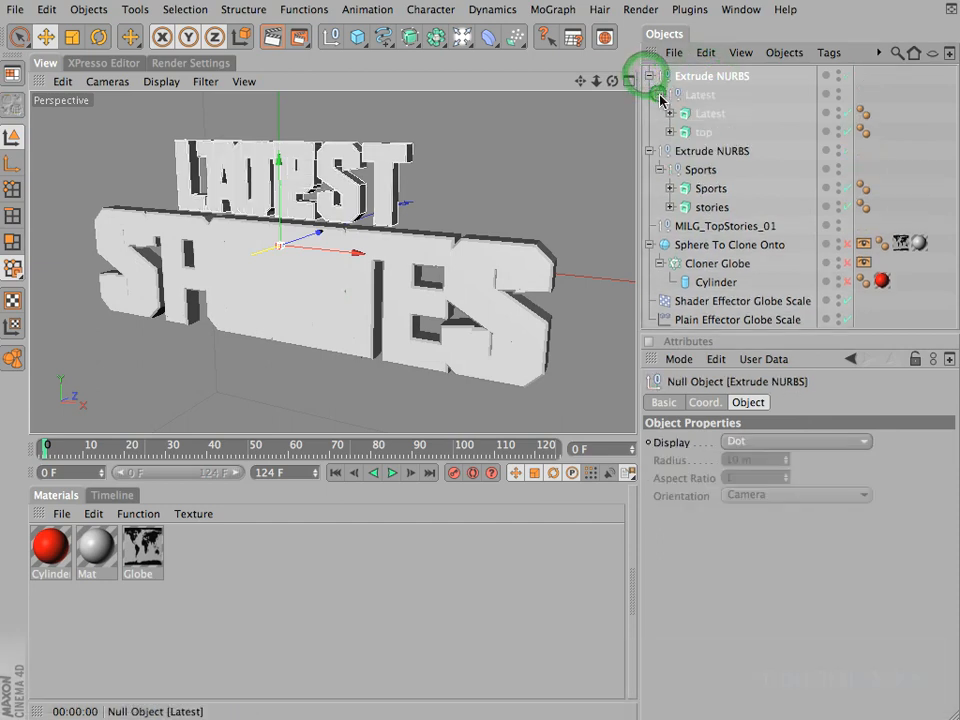
Step: Move the Sports, stories, Latest and top extrude objects out of their nulls to the top level of the hierarchy
left_click(702, 189)
left_click(712, 208, "shift")
left_click_drag(711, 209, 711, 218)
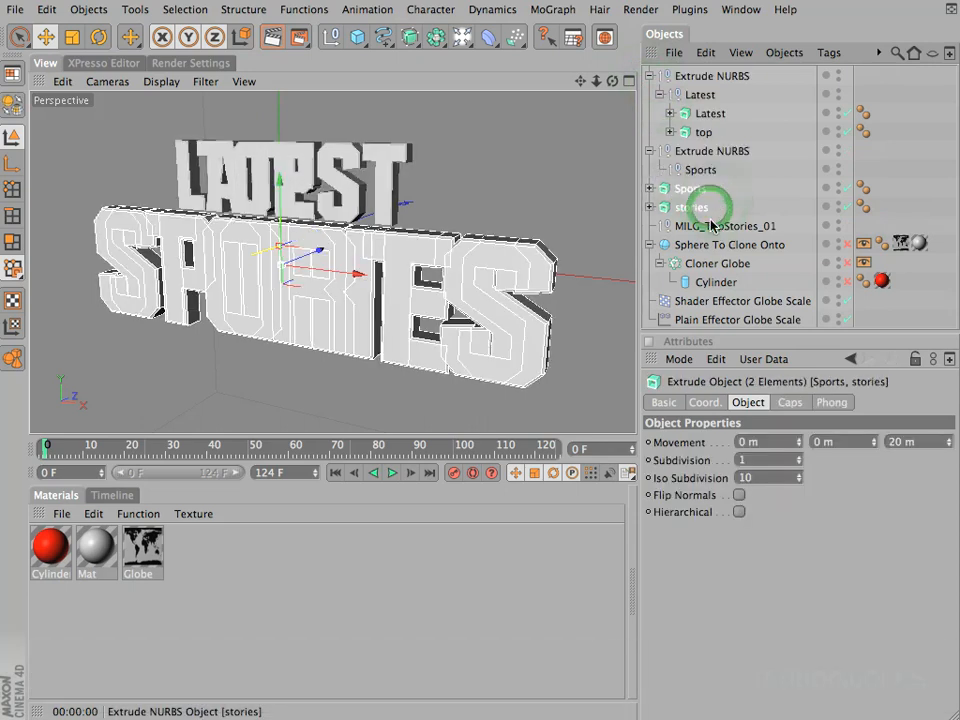
left_click(688, 113)
left_click(700, 132, "shift")
left_click_drag(702, 132, 686, 183)
Step: Delete the two emptied Extrude NURBS nulls together with their child nulls
left_click(697, 77)
key("BackSpace")
left_click(697, 77)
key("BackSpace")
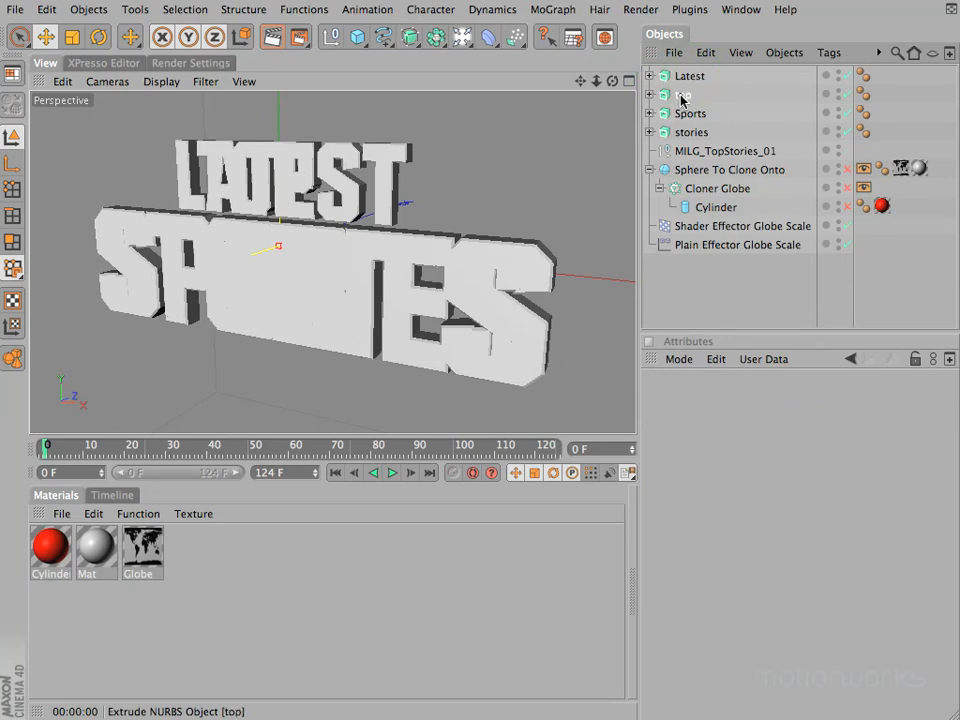
Step: Disable the top and stories extrude objects and render a preview of the LATEST SPORTS title
left_click(681, 96)
left_click(848, 95)
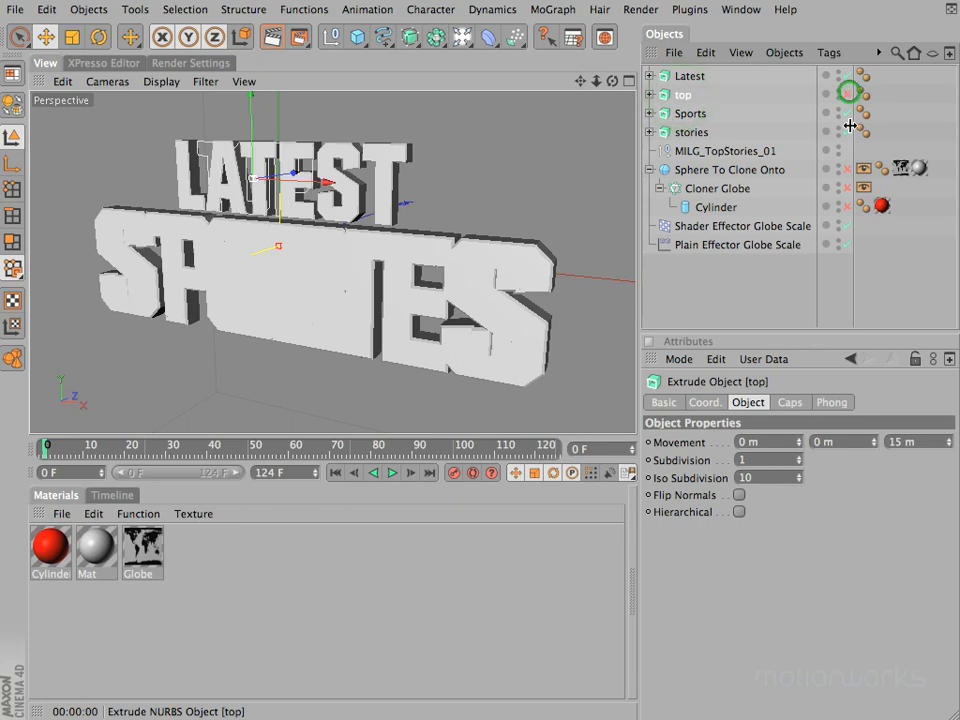
left_click(848, 132)
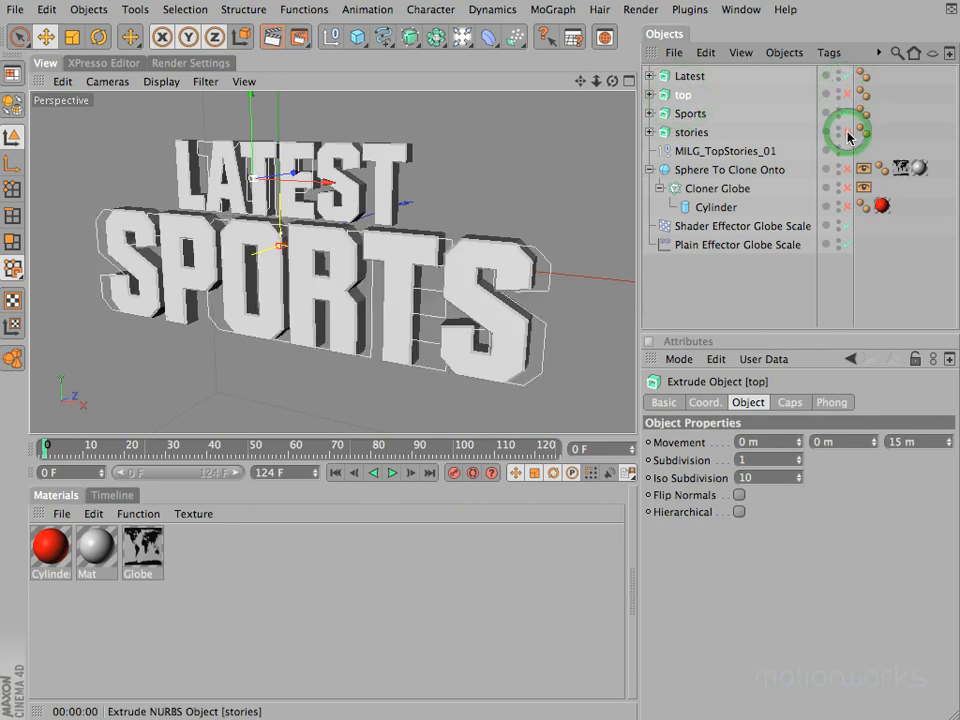
key("super+r")
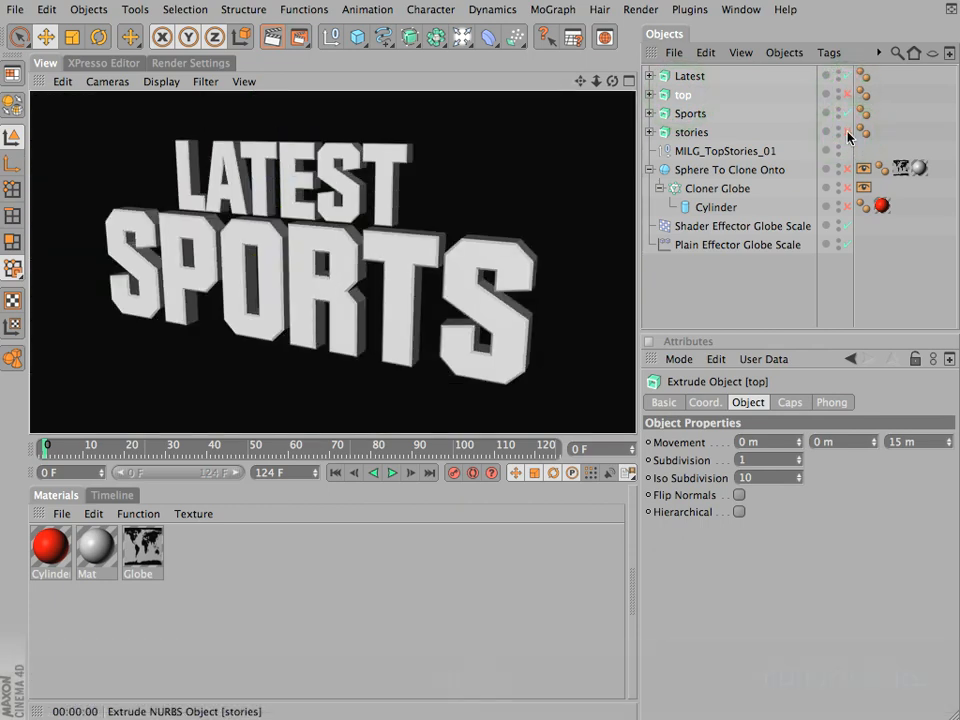
Step: Enable the top and stories extrude objects, disable Latest and Sports, and render a preview of the TOP STORIES title
left_click(848, 132)
left_click(848, 96)
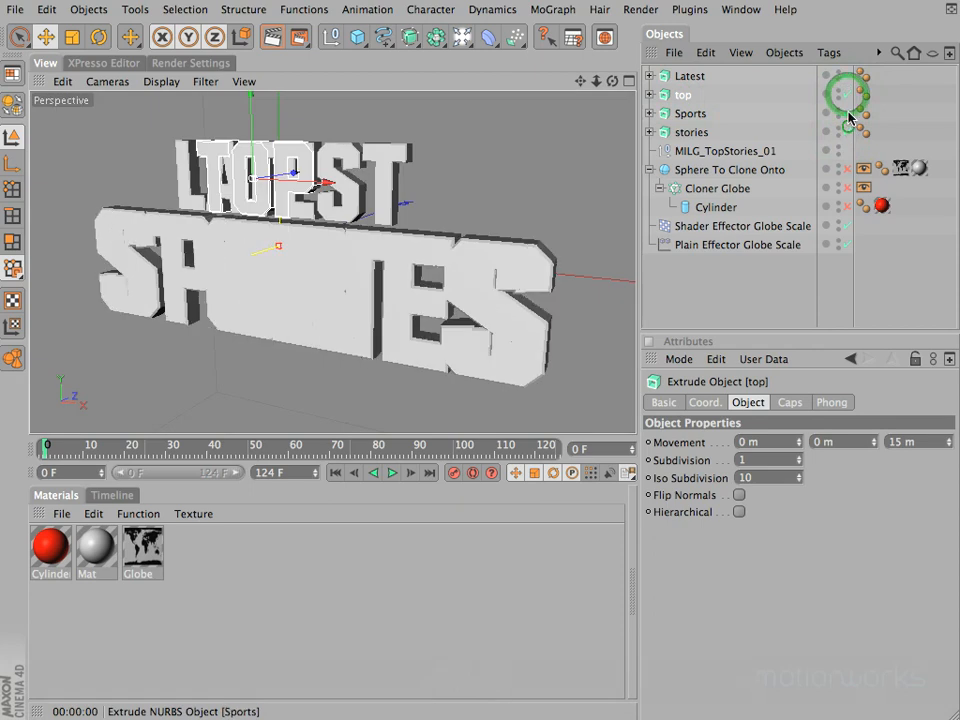
left_click(848, 113)
left_click(846, 76)
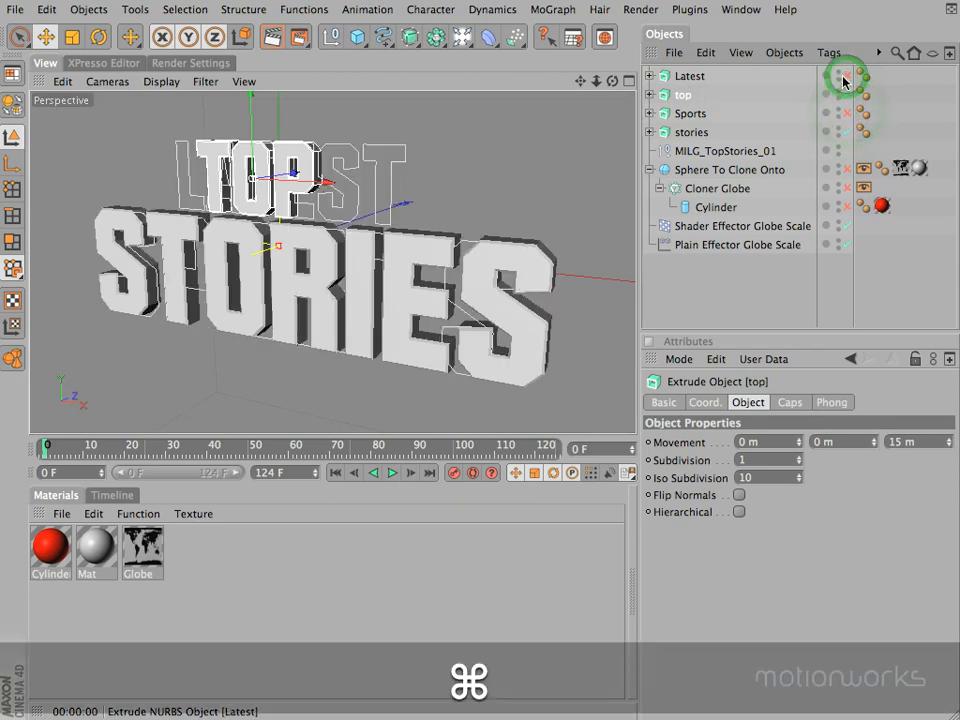
key("super+r")
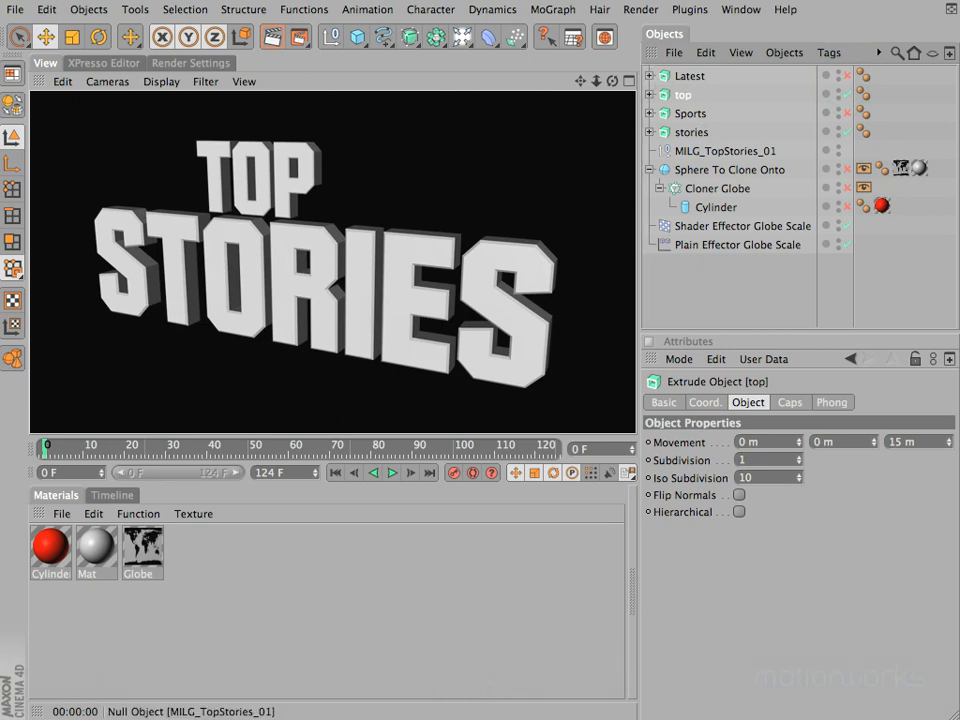
key("a")
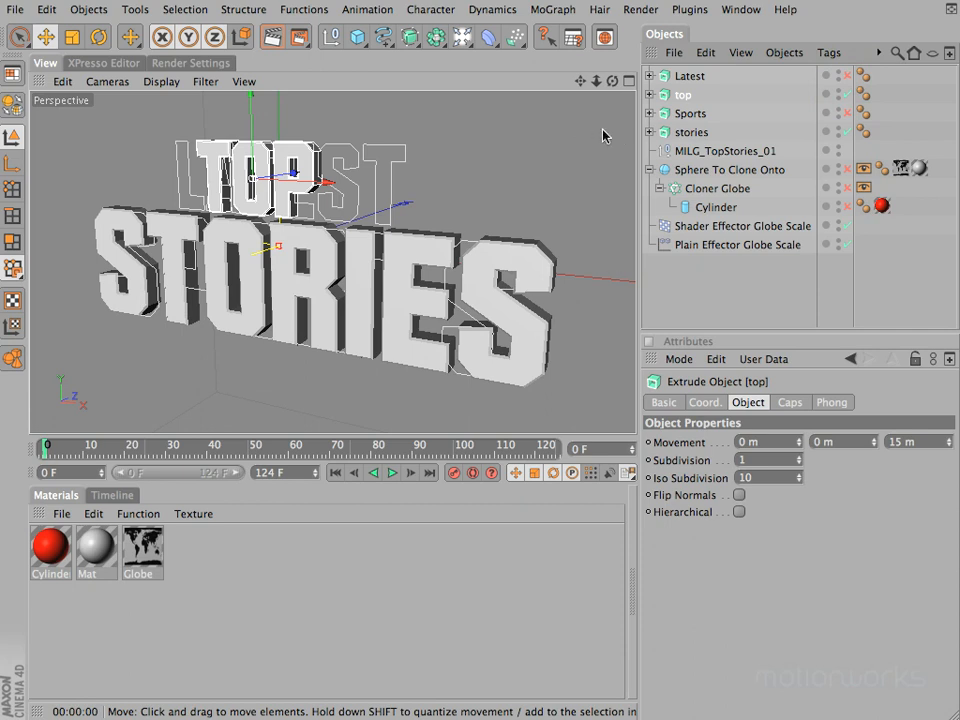
left_click(828, 53)
mouse_move(830, 79)
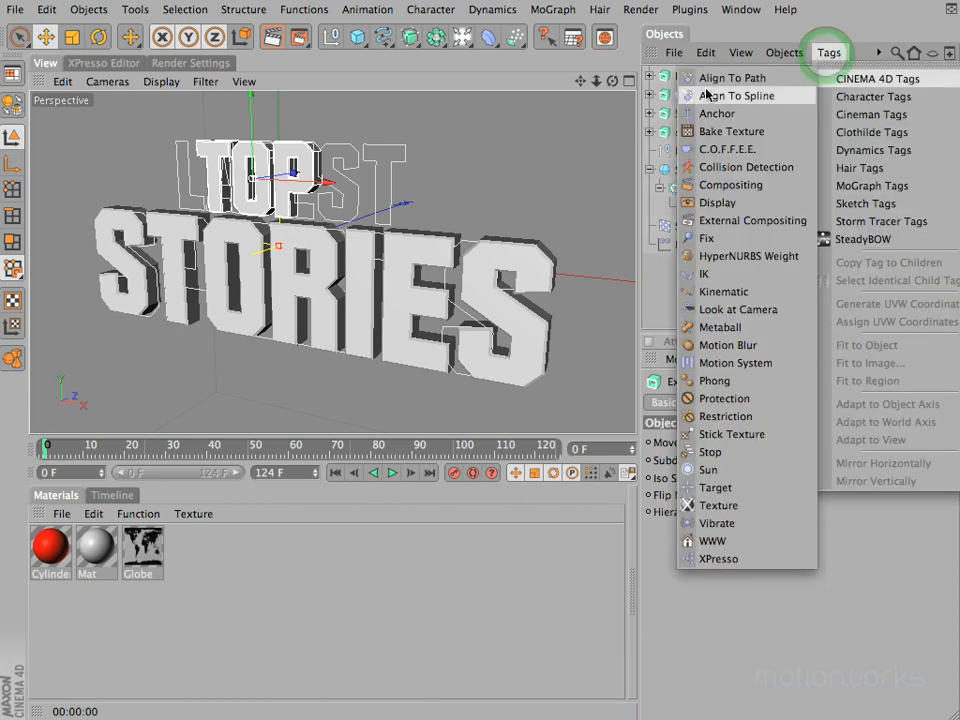
left_click(521, 84)
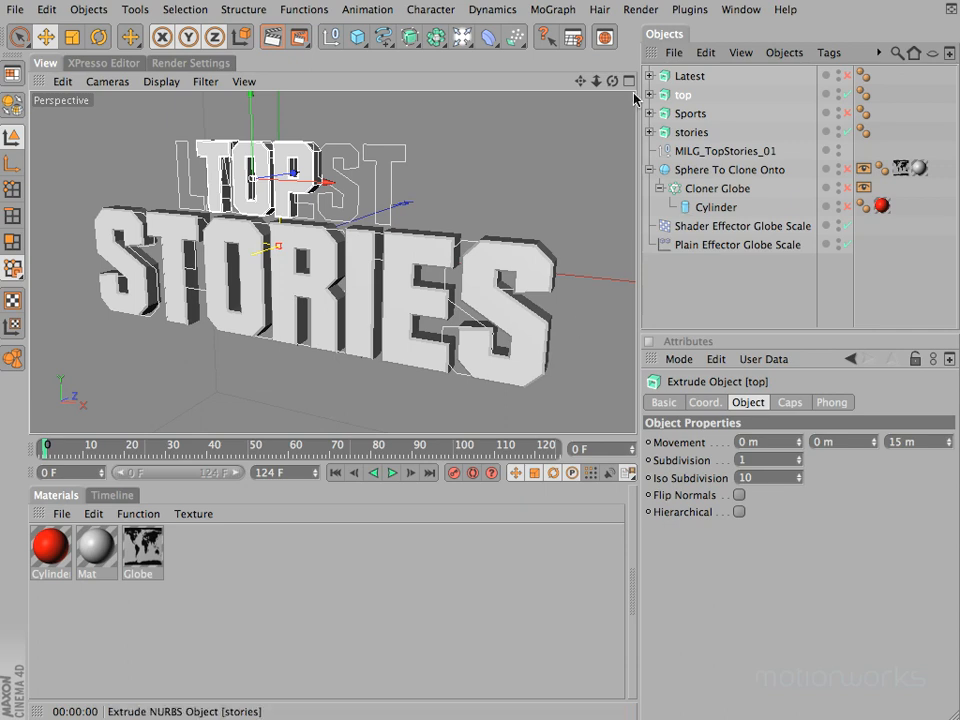
left_click(689, 76)
left_click(685, 94)
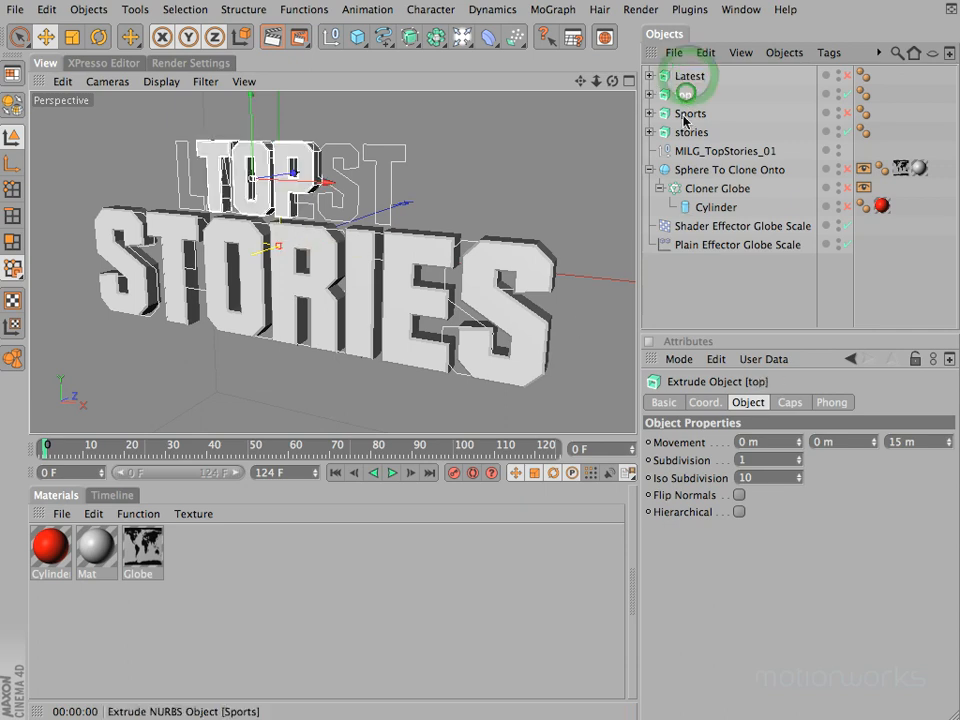
left_click(556, 10)
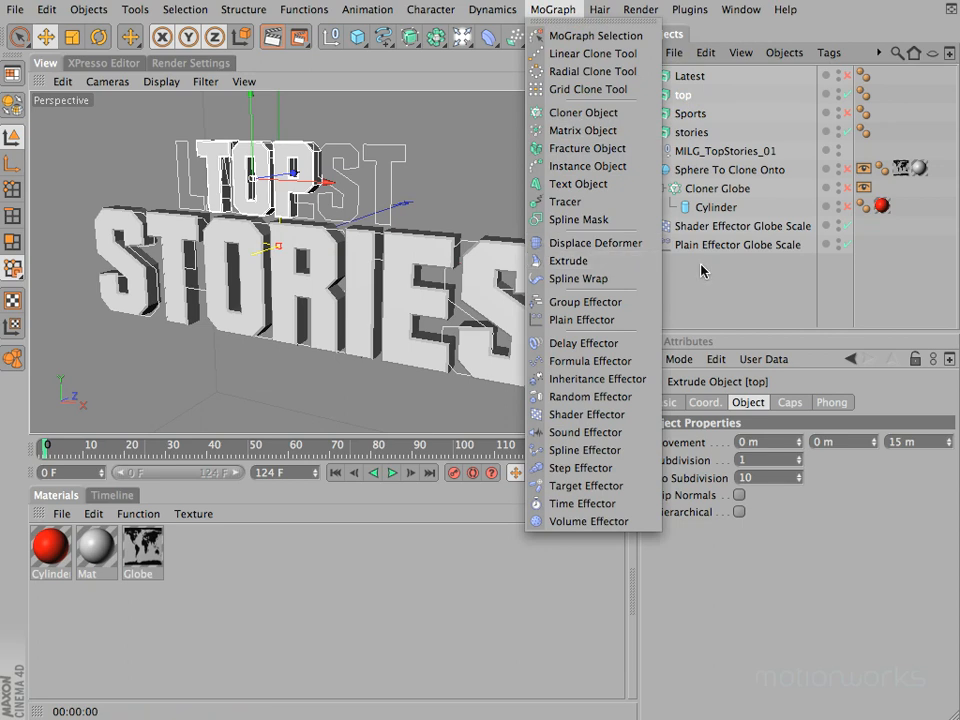
left_click(879, 259)
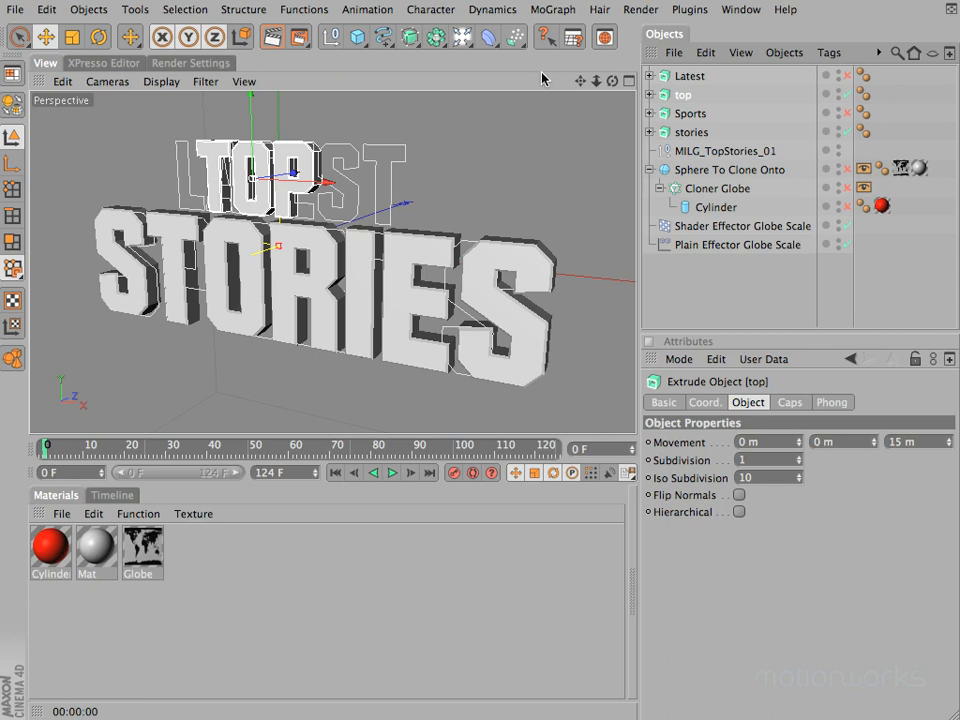
Step: Move the top extrude object below Sports in the hierarchy and hide the Sports and Latest objects in the viewport and renderer
left_click_drag(686, 100, 688, 122)
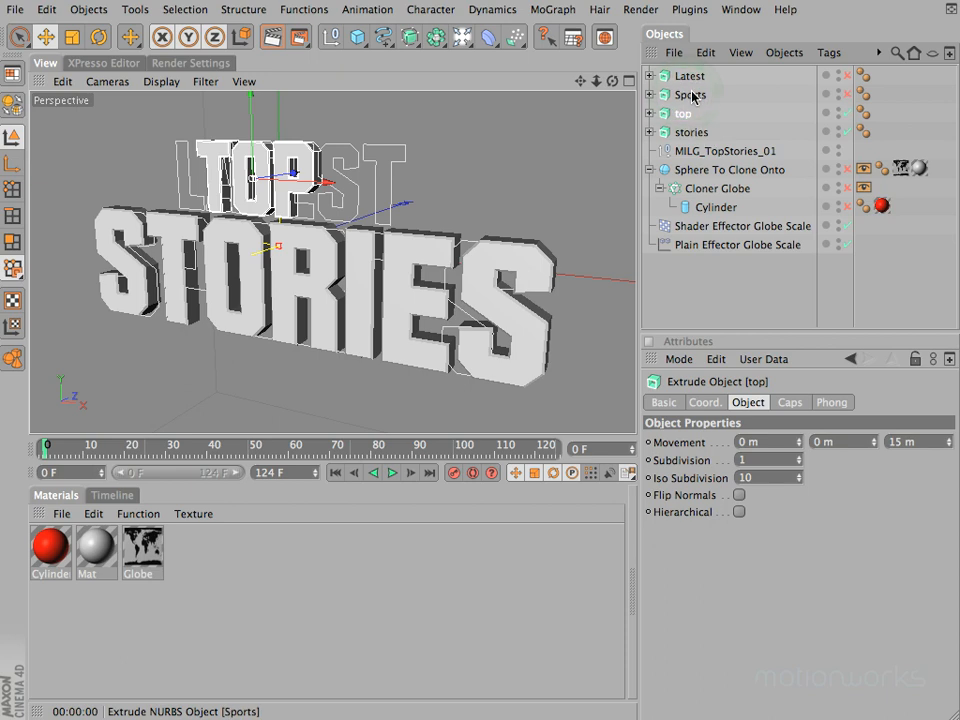
left_click(839, 96, "alt")
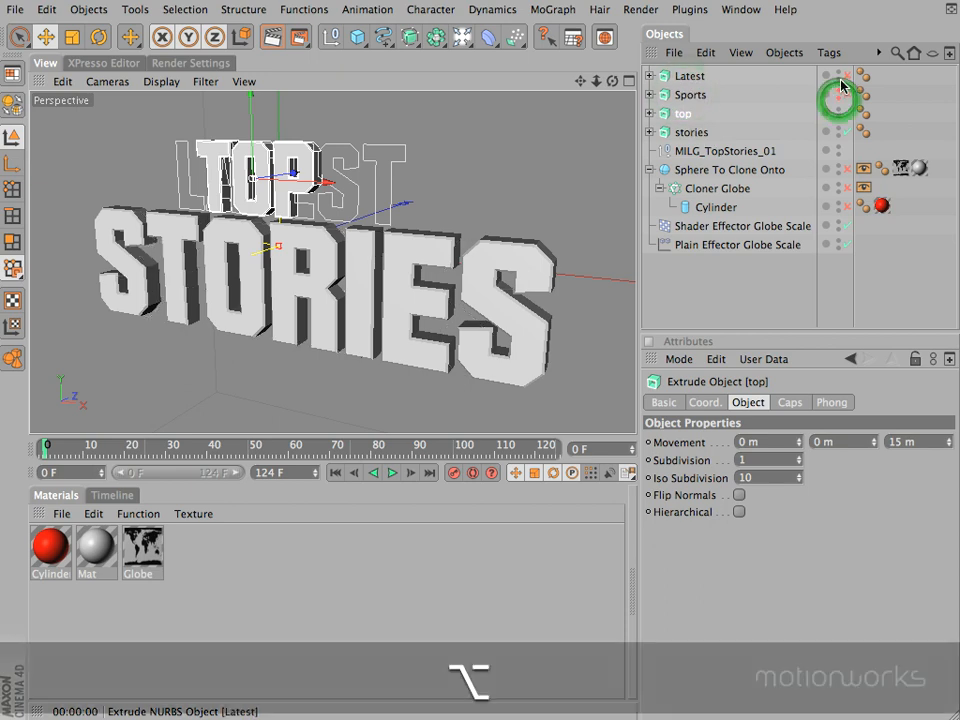
left_click(839, 78, "alt")
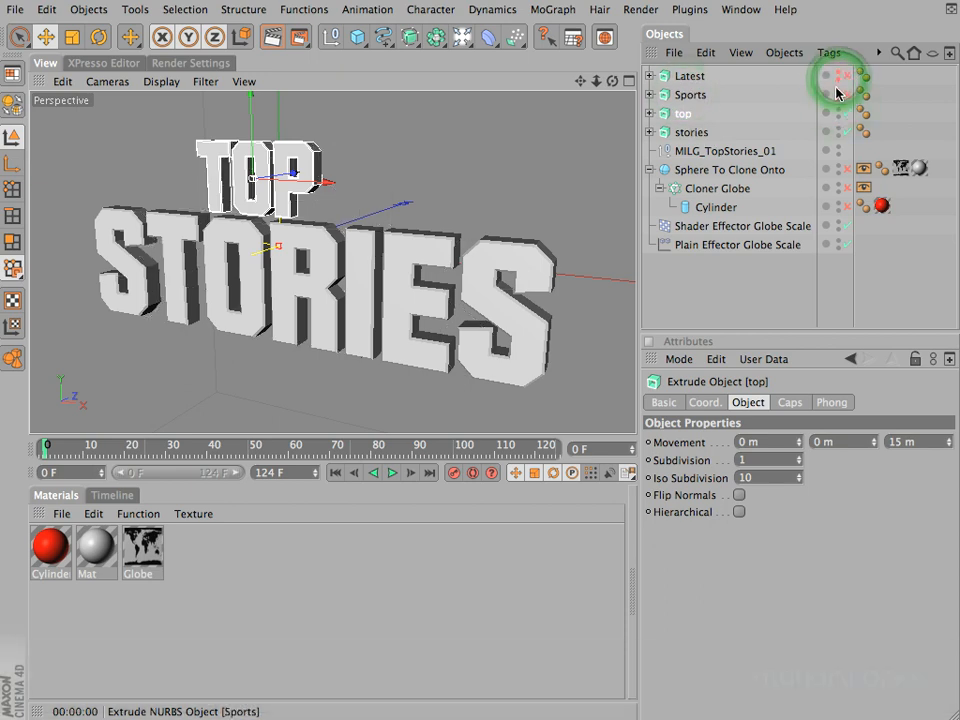
Step: Place the stories extrude object inside a new MoGraph Fracture Object as its parent
left_click(702, 132)
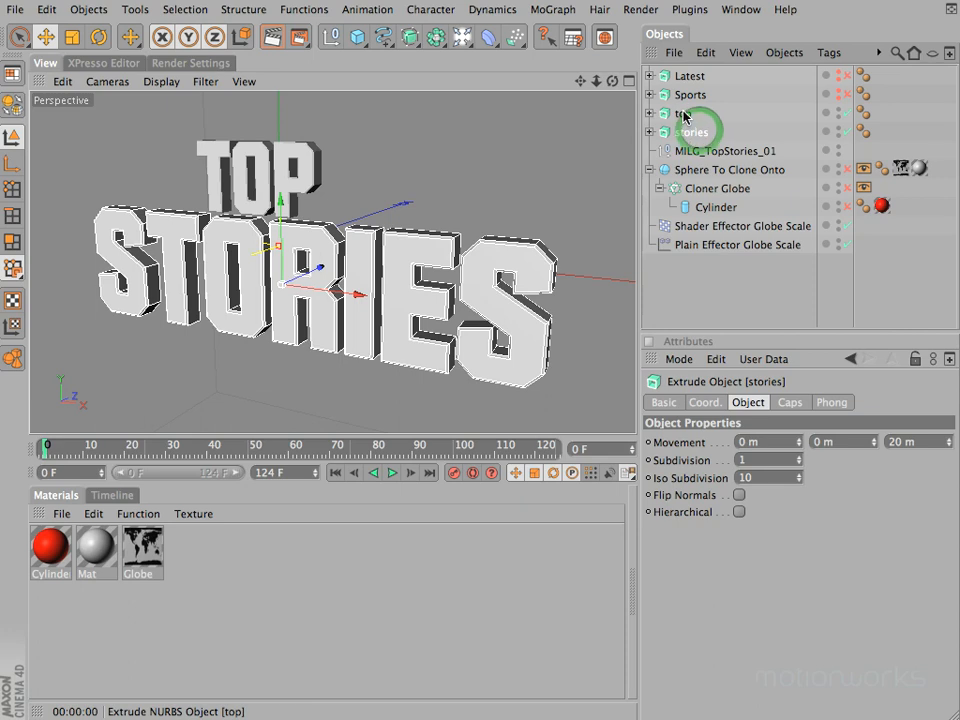
left_click(685, 112)
left_click(697, 131)
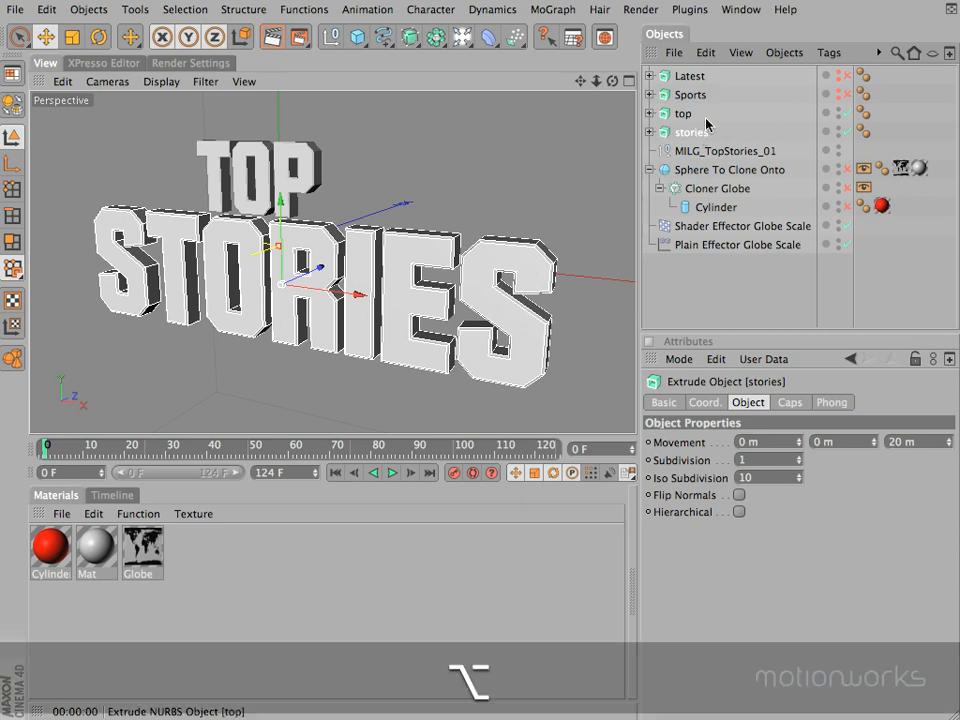
left_click(551, 10, "alt")
left_click(592, 148, "alt")
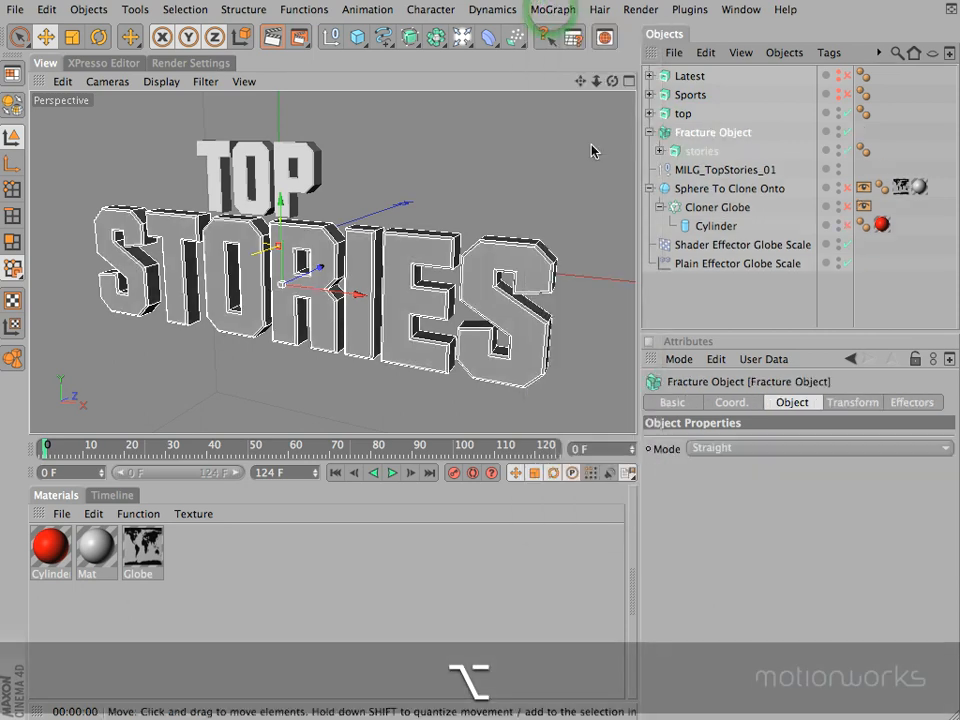
Step: Rename the Fracture Object as Fracture Stories
double_click(697, 135)
double_click(726, 132)
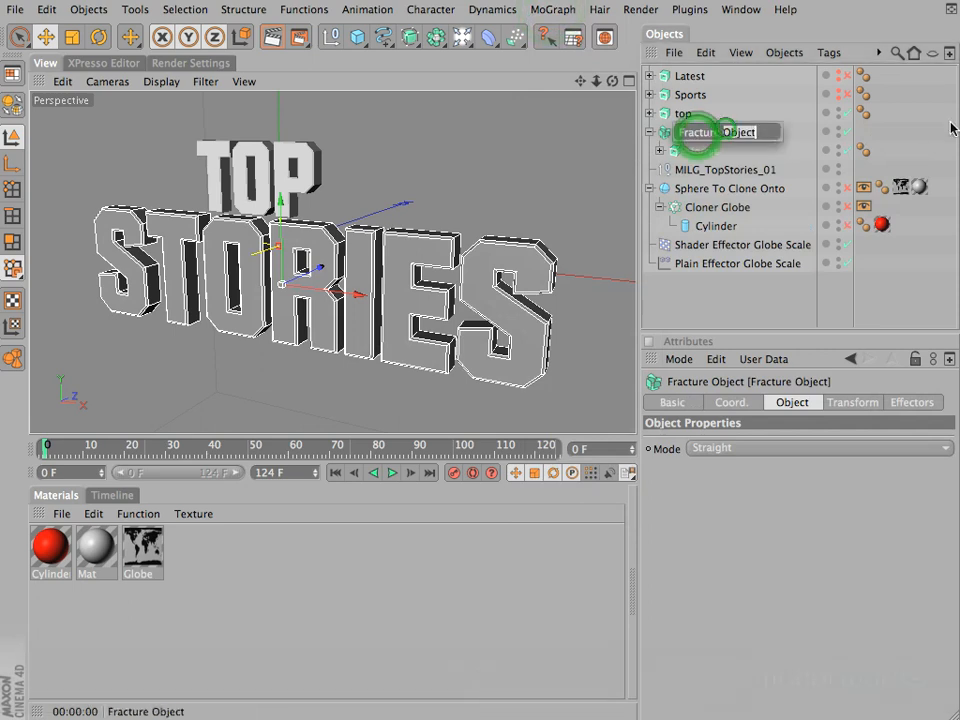
type("Stories")
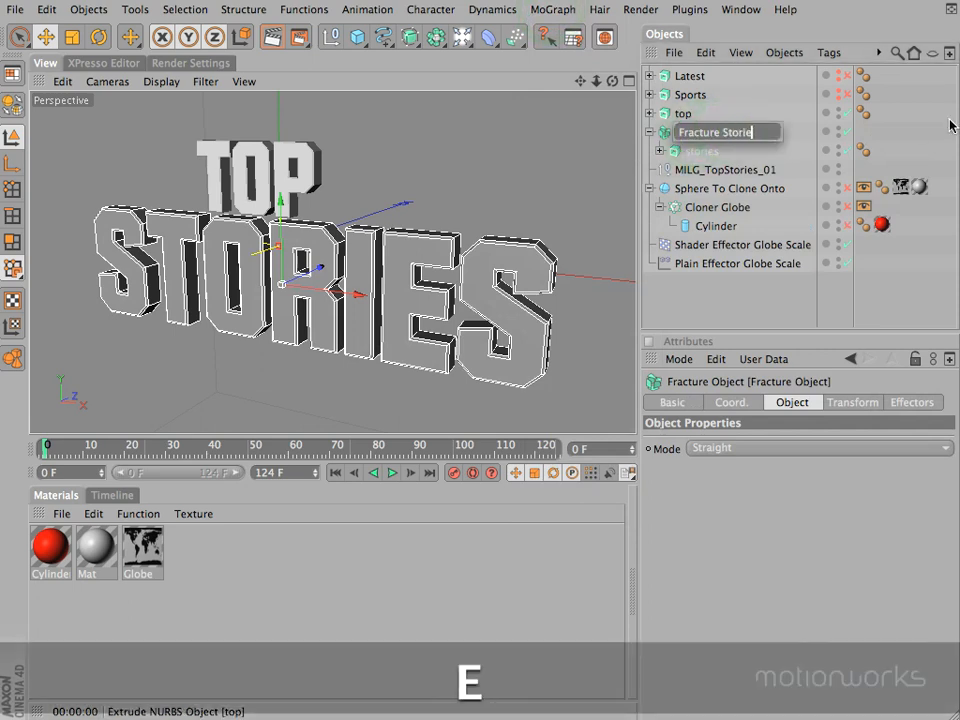
key("Return")
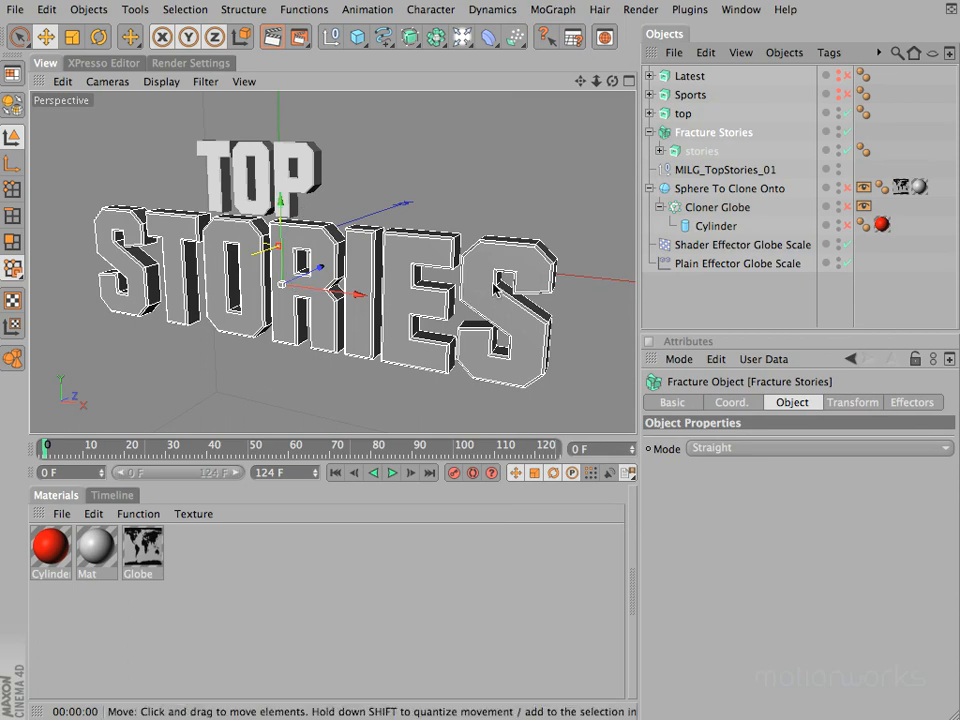
Step: Set the transform color of Fracture Stories to pure white, with 0% saturation and 100% value
left_click(853, 403)
left_click_drag(724, 557, 694, 527)
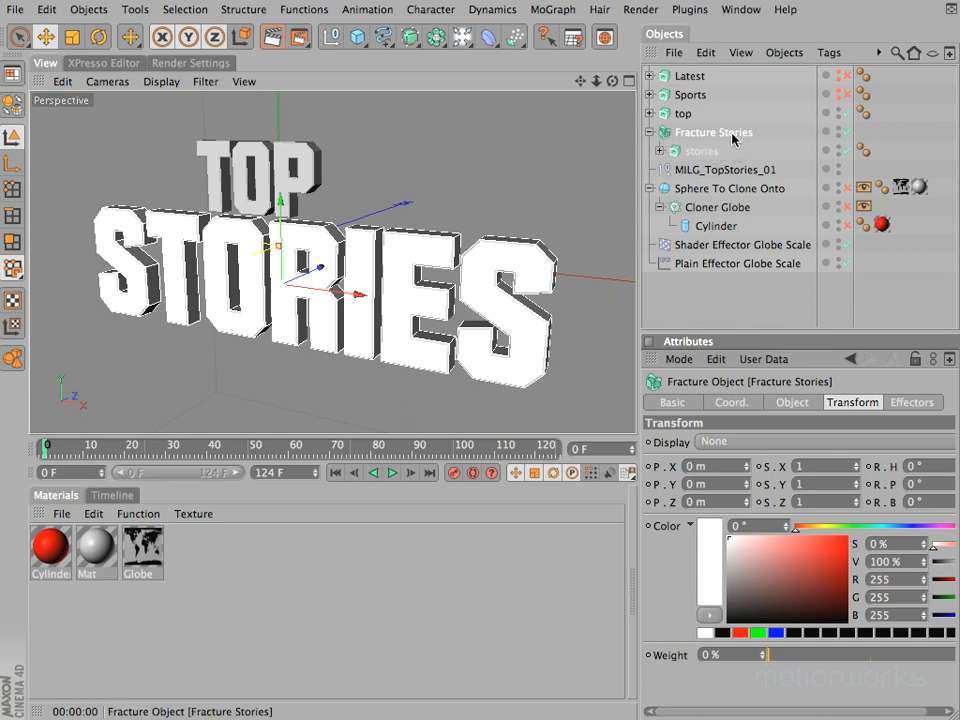
left_click(668, 133)
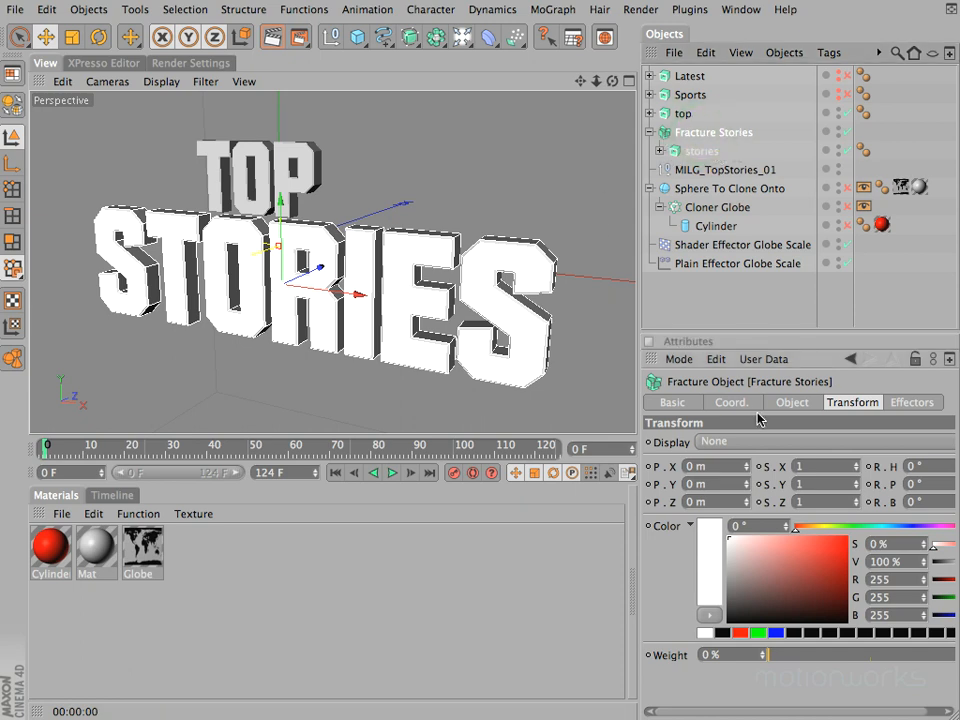
left_click(792, 403)
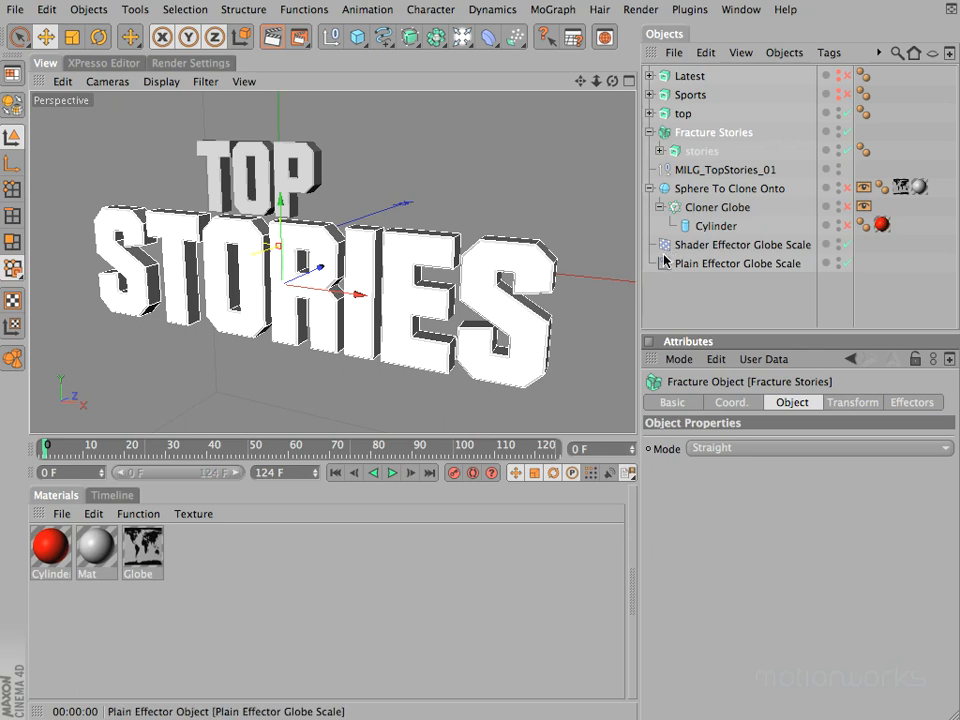
Step: Add a Random Effector to Fracture Stories and display its transform parameters
left_click(553, 10)
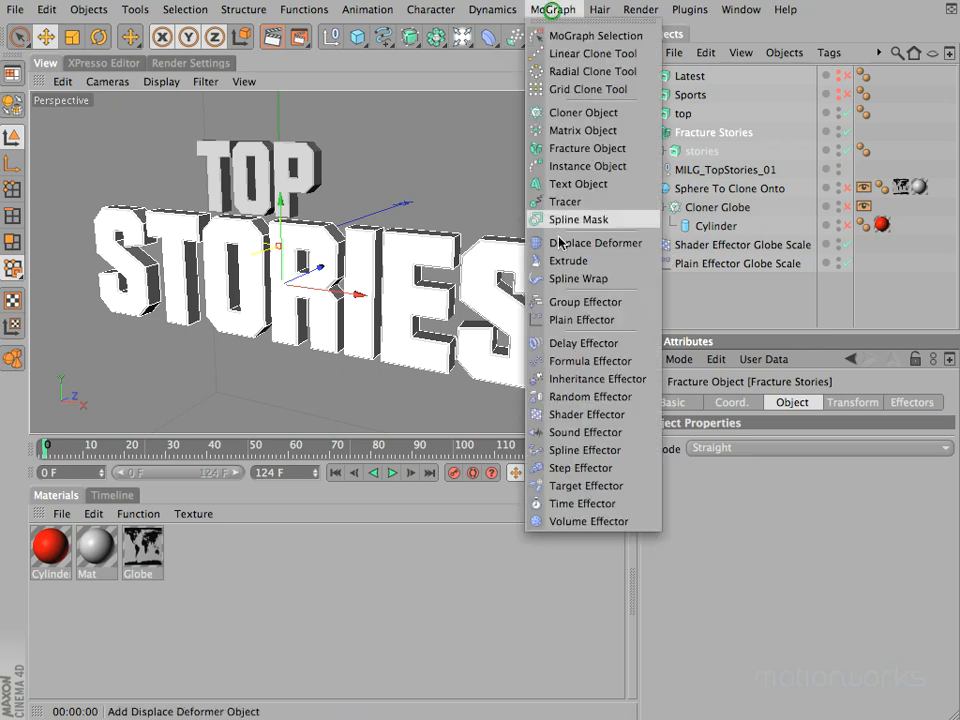
left_click(553, 397)
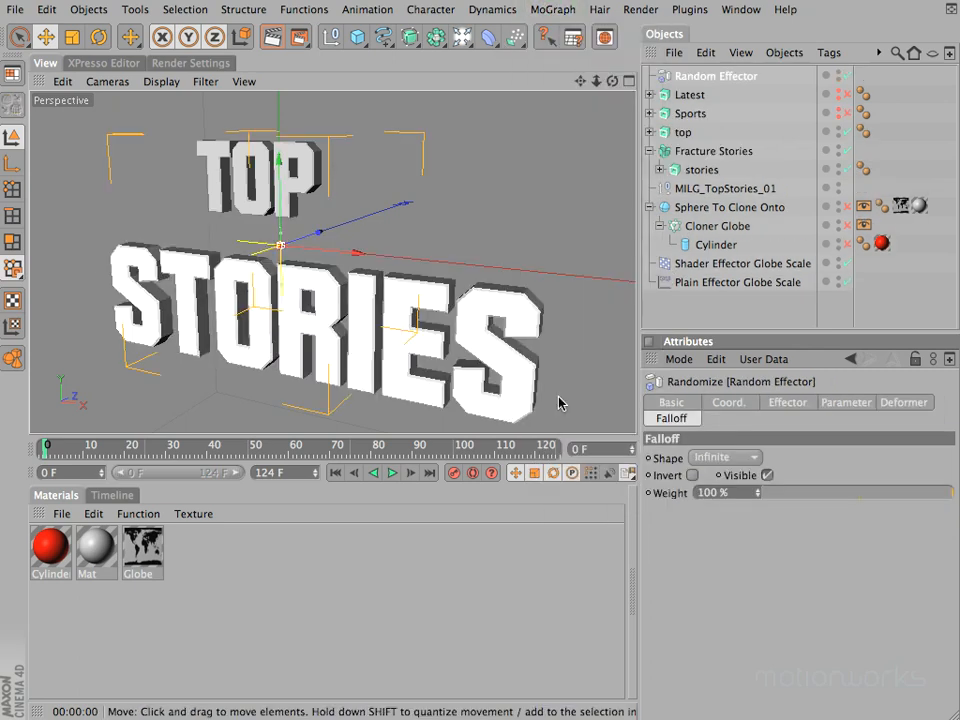
left_click(828, 402)
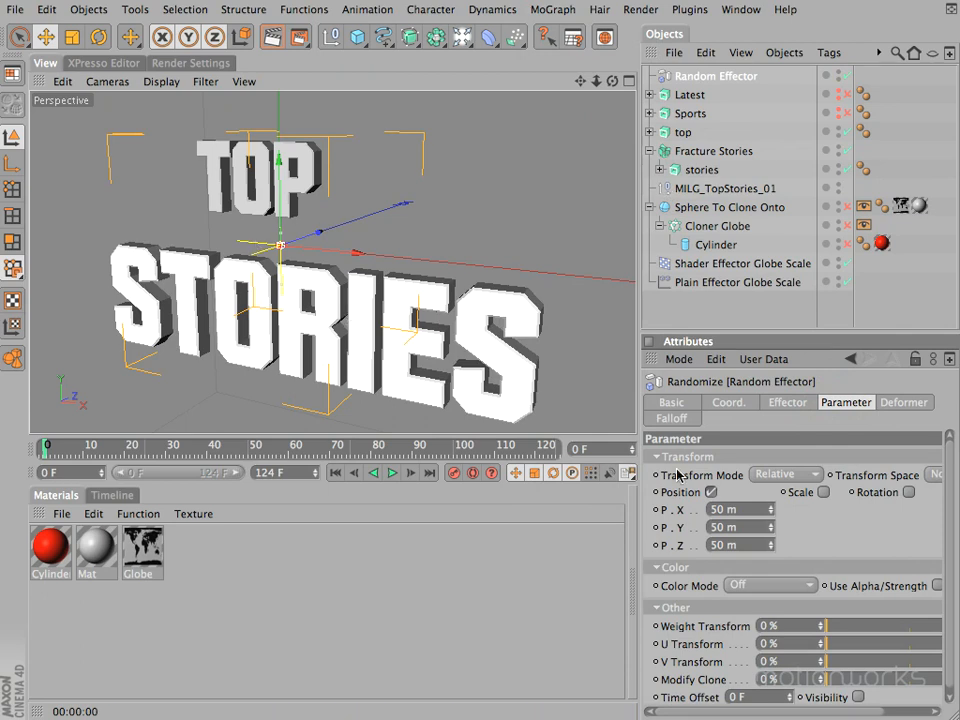
Step: Try a different strength for the Random Effector on the STORIES title and undo the change
left_click(787, 402)
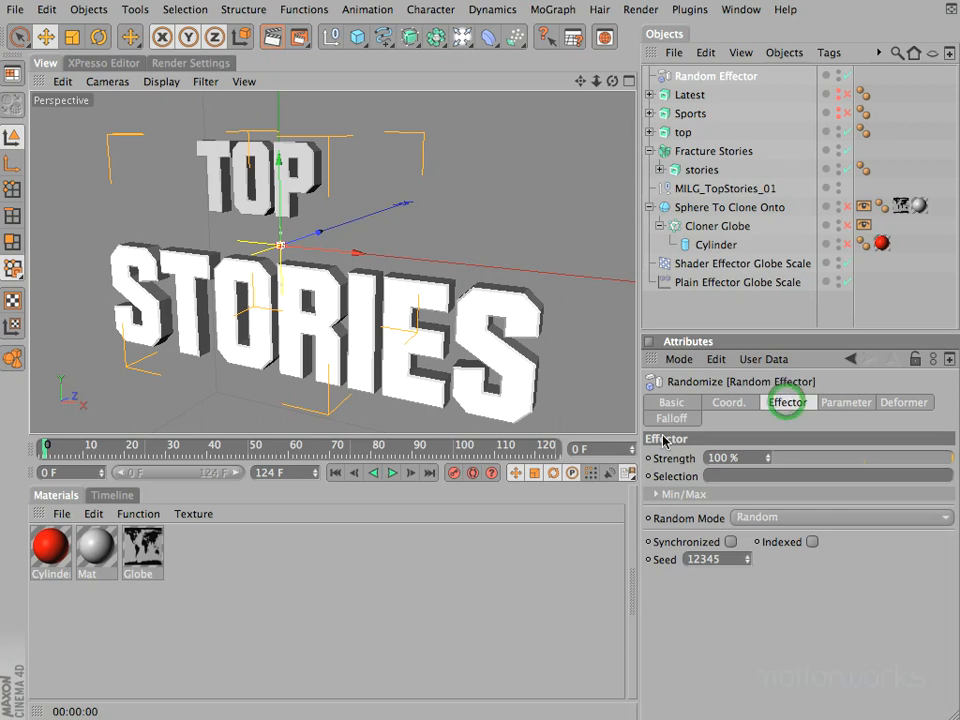
left_click(768, 460)
mouse_move(768, 460)
left_mouse_down()
mouse_move(767, 444)
mouse_move(763, 491)
mouse_move(769, 464)
left_mouse_up()
key("super+z")
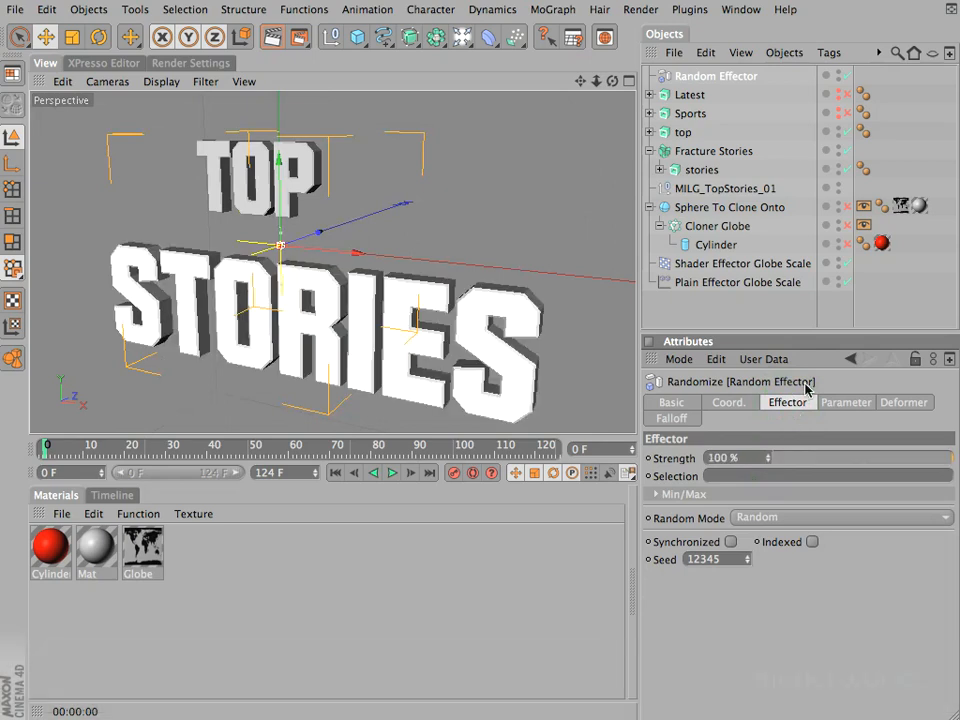
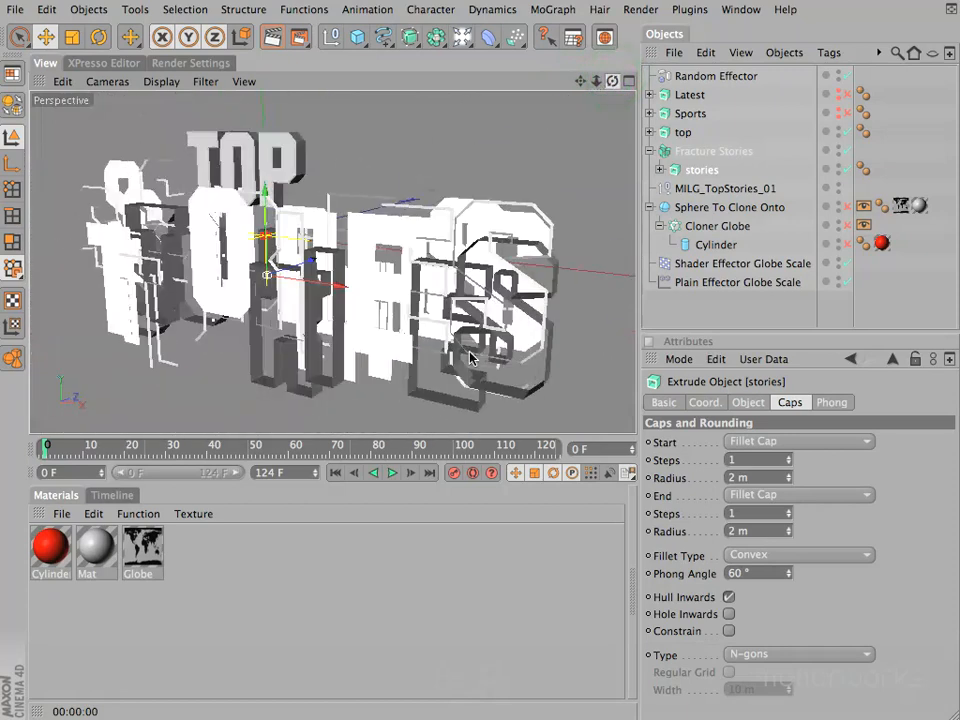
Step: Set the mode of Fracture Stories to Explode Segments & Connect
left_click(692, 152)
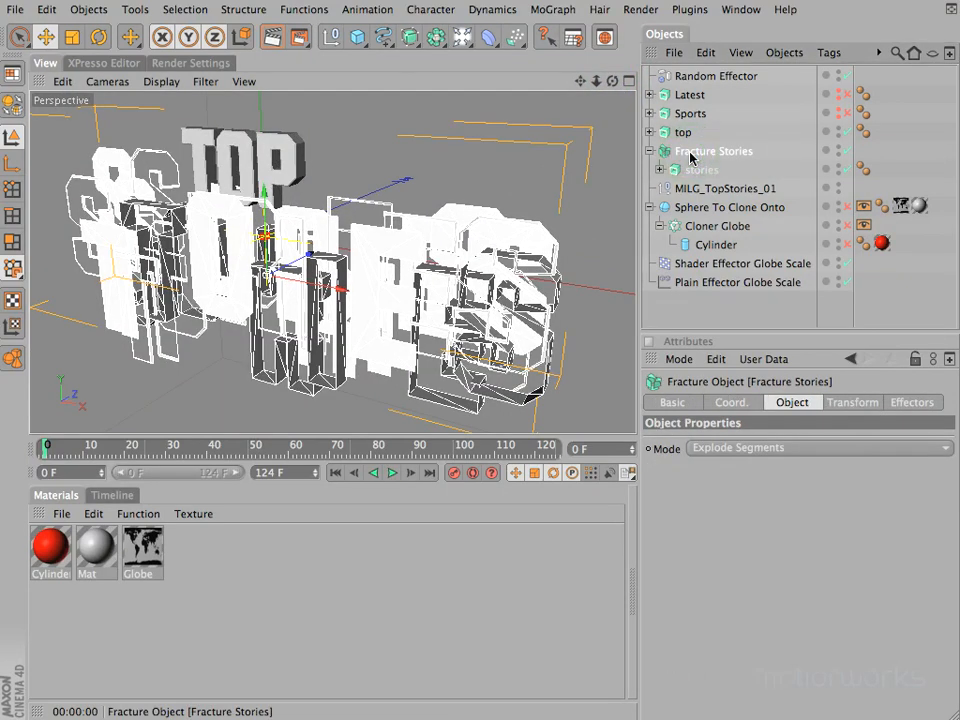
left_click(766, 449)
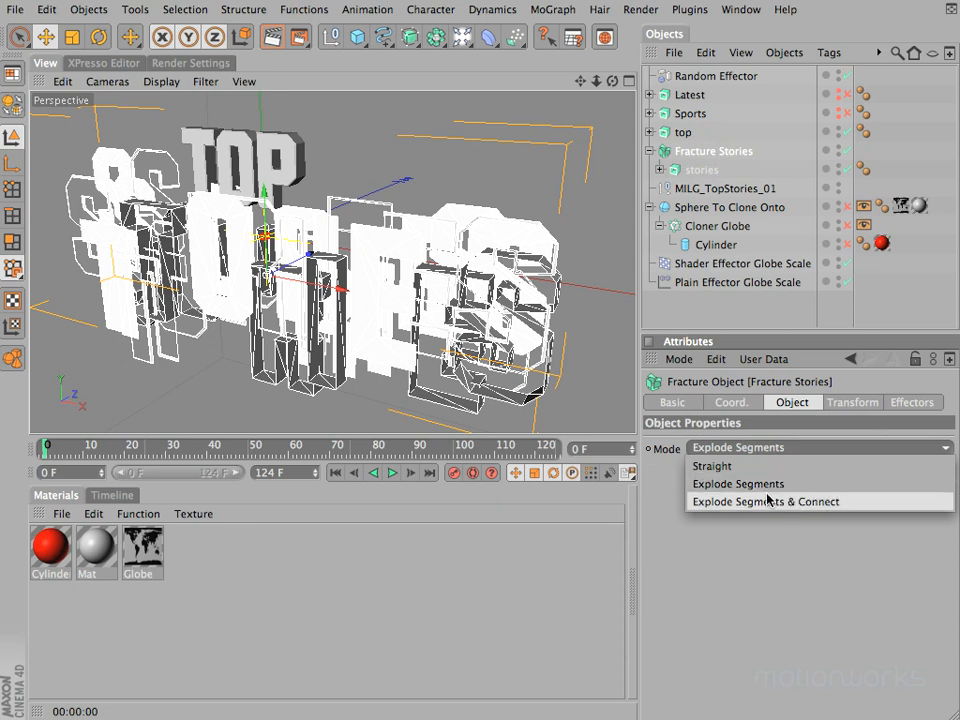
left_click(830, 505)
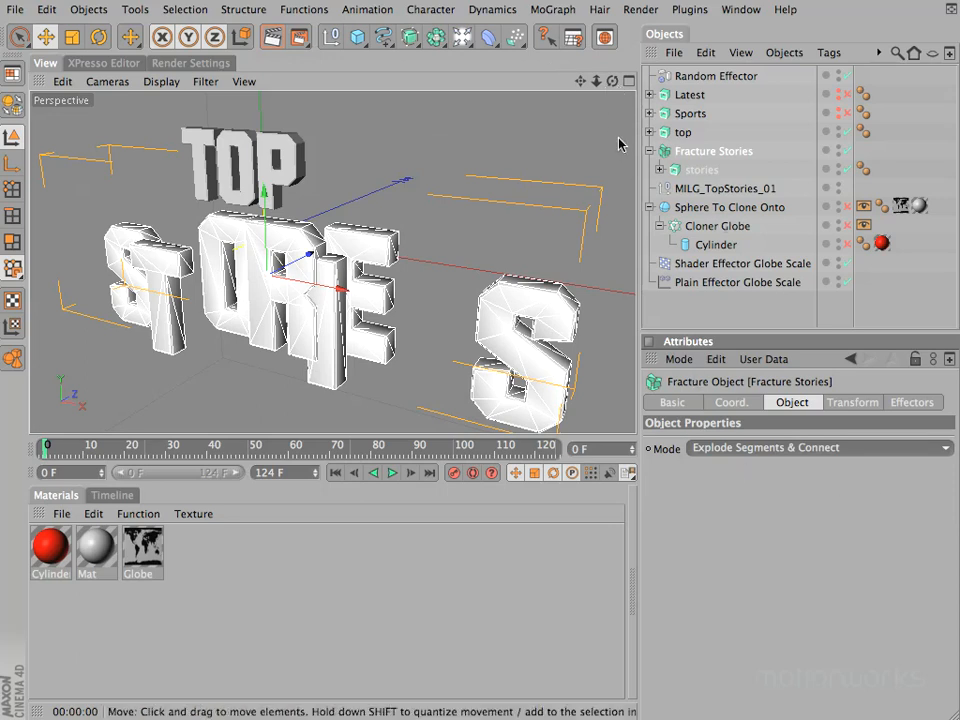
left_click_drag(612, 80, 471, 357)
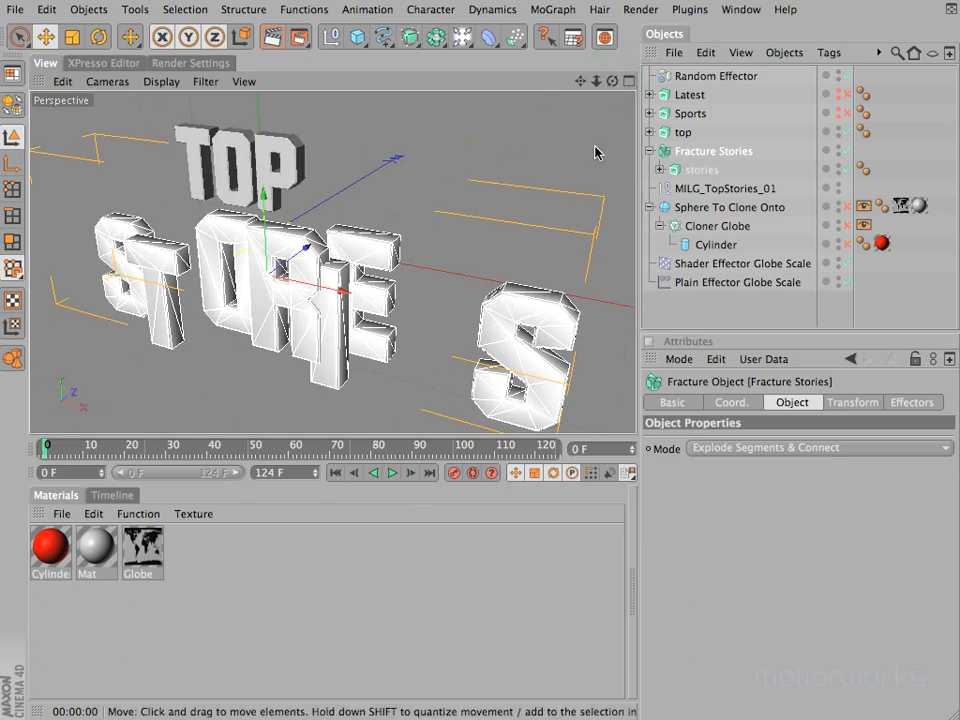
Step: Try the Random Effector on the STORIES letters with a seed of 12352 and a strength of 218%
left_click(712, 76)
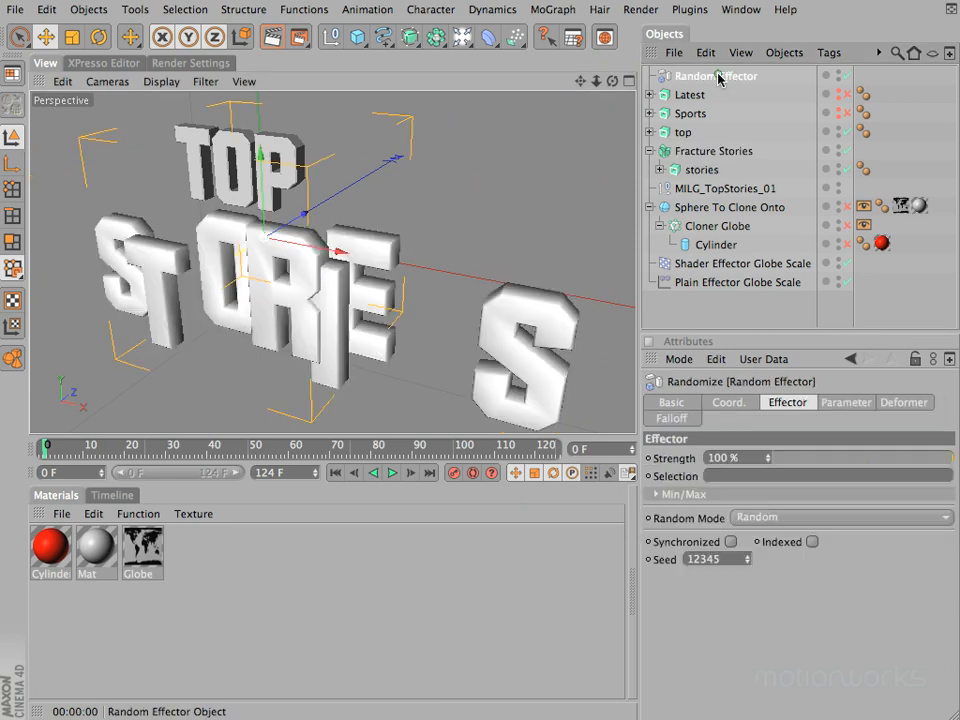
left_click(748, 557)
left_click(748, 557)
left_click(748, 557)
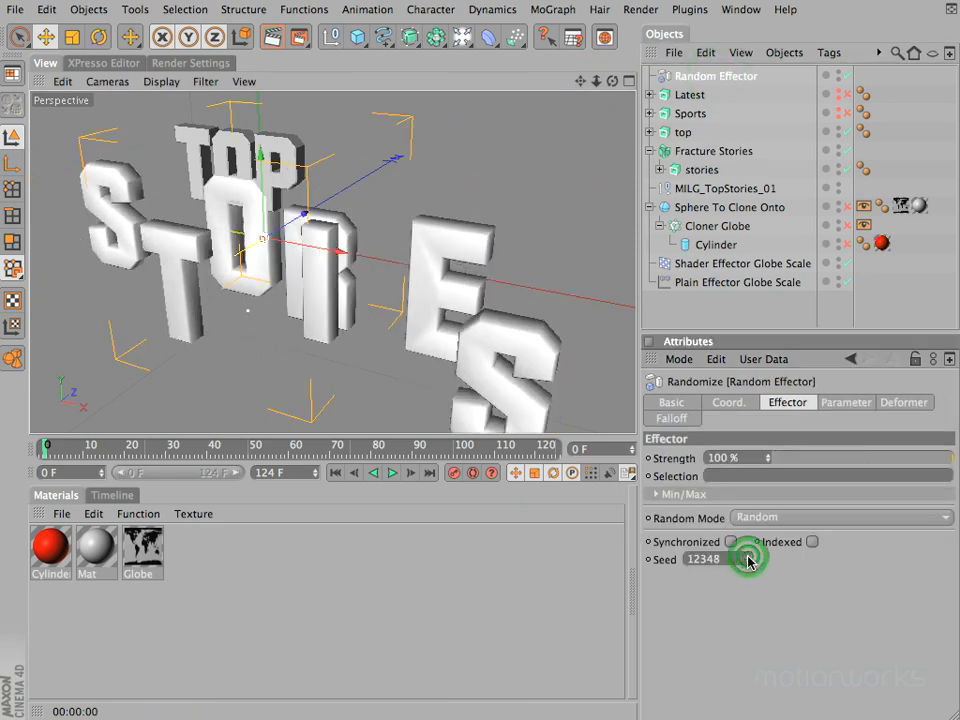
left_click(748, 557)
left_click(748, 557)
left_click(748, 557)
left_click(748, 557)
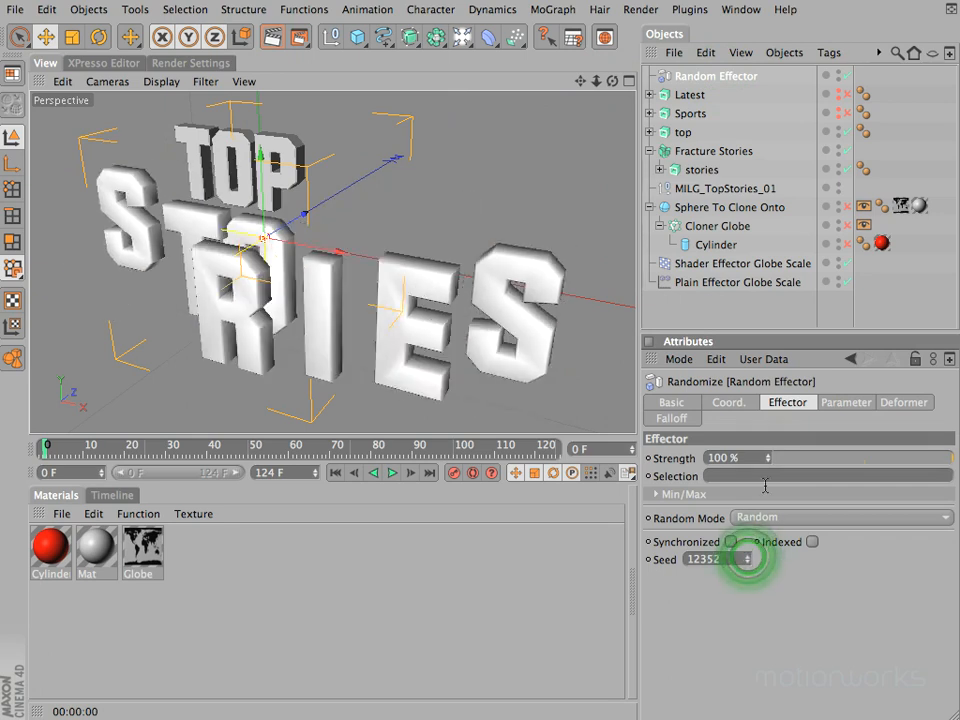
mouse_move(768, 465)
left_mouse_down()
mouse_move(765, 453)
mouse_move(776, 456)
mouse_move(767, 452)
mouse_move(763, 506)
mouse_move(767, 463)
left_mouse_up()
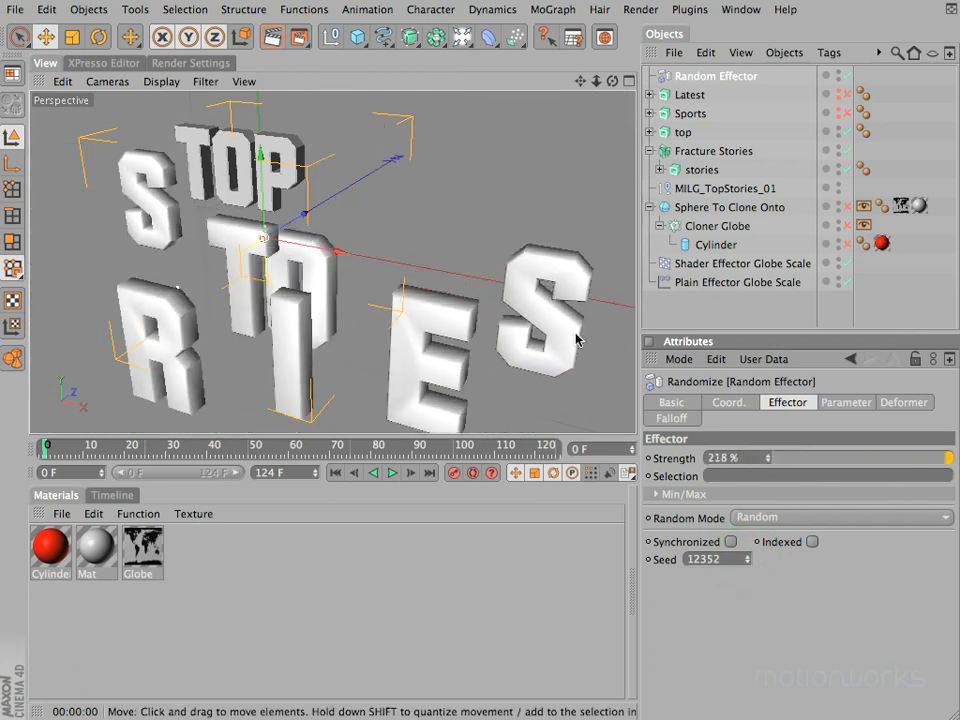
Step: Delete the Random Effector and examine the shading of the STORIES letters from several angles
left_click(711, 78)
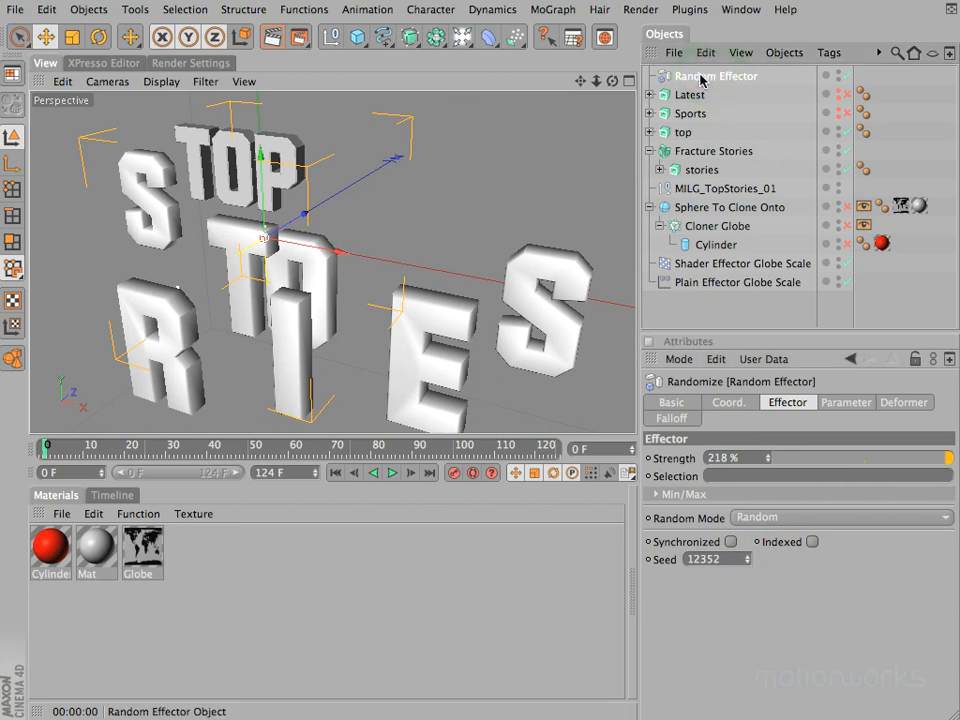
key("BackSpace")
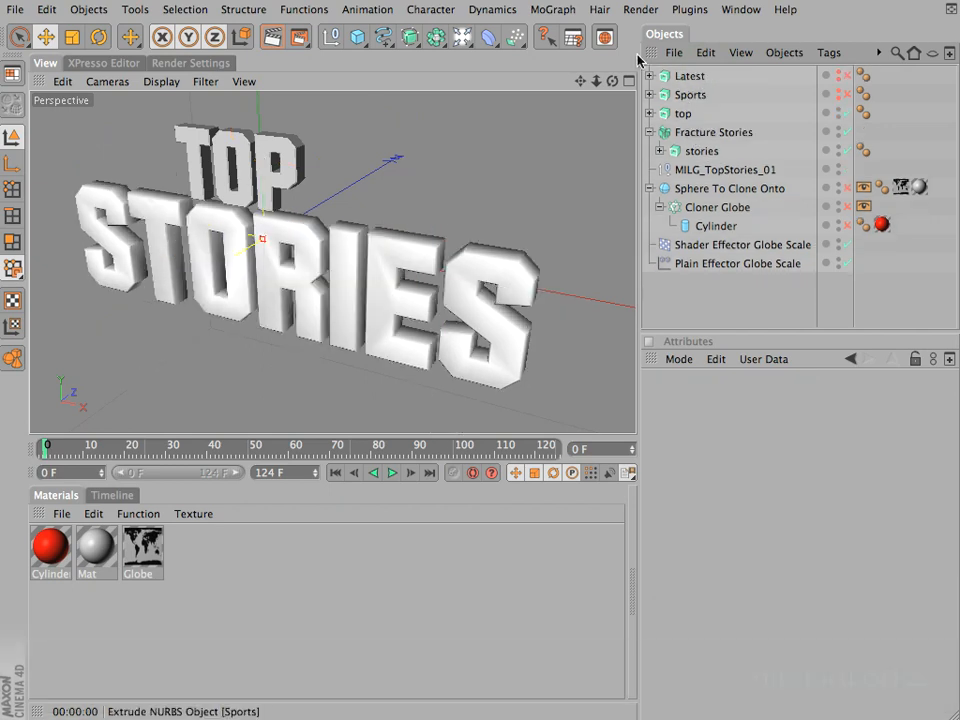
left_click_drag(612, 81, 471, 358)
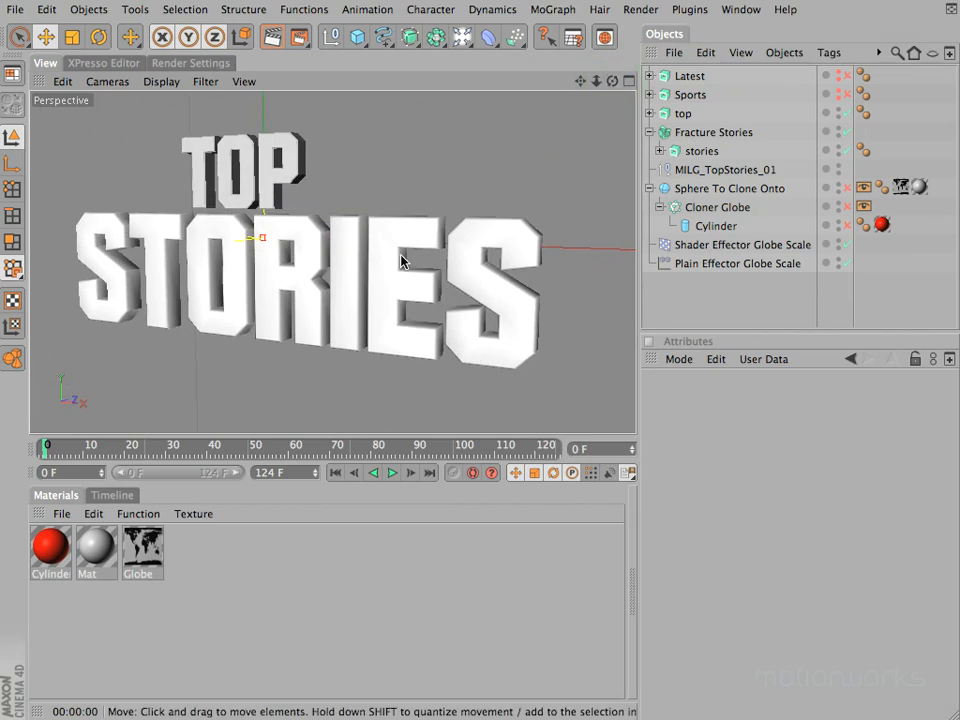
left_click_drag(471, 355, 471, 355)
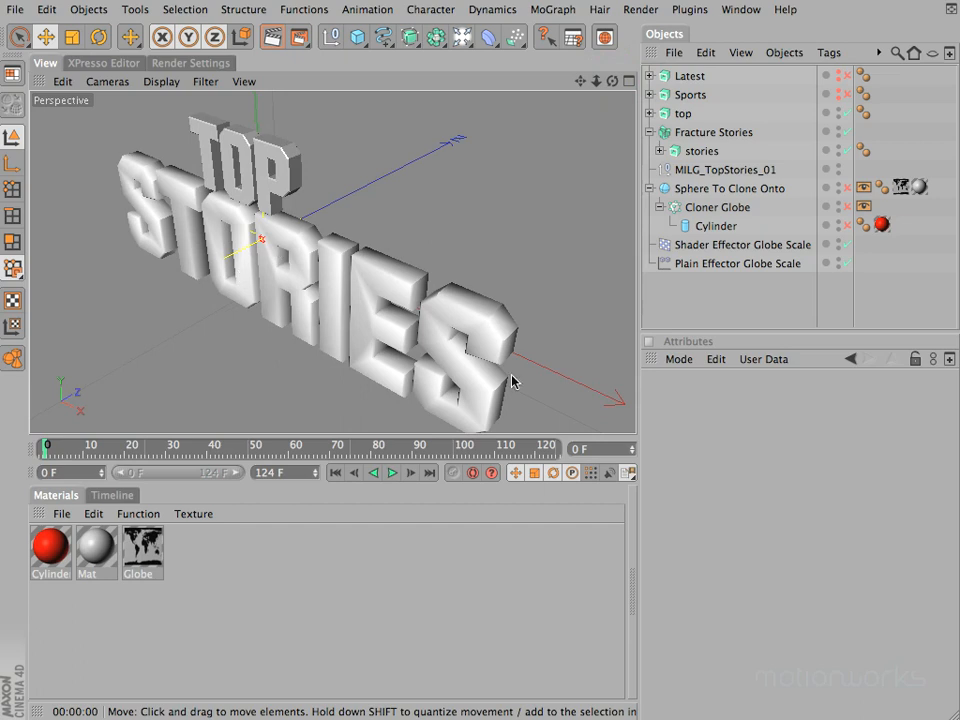
left_click_drag(613, 81, 469, 358)
left_click_drag(580, 81, 470, 352)
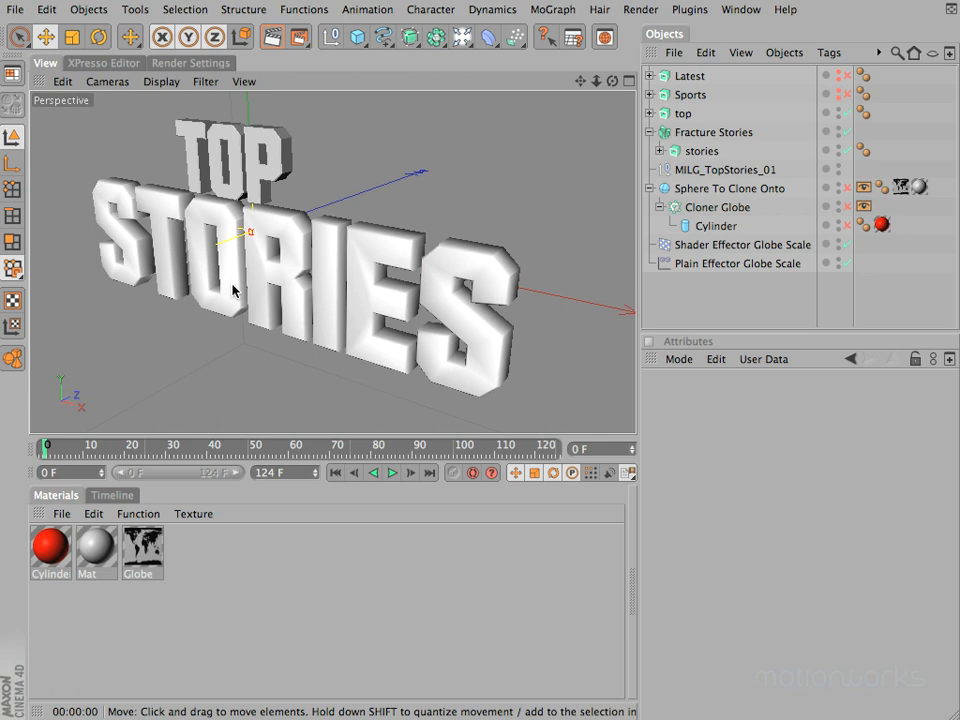
Step: Move the Phong tag from the stories extrude object to Fracture Stories
left_click(861, 151)
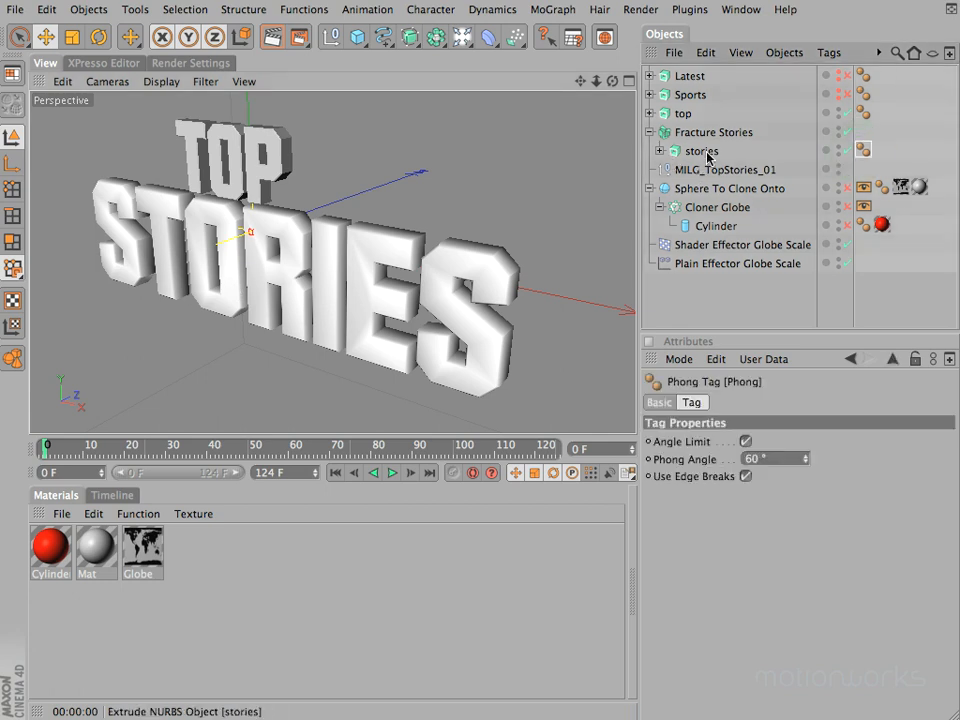
left_click(863, 149)
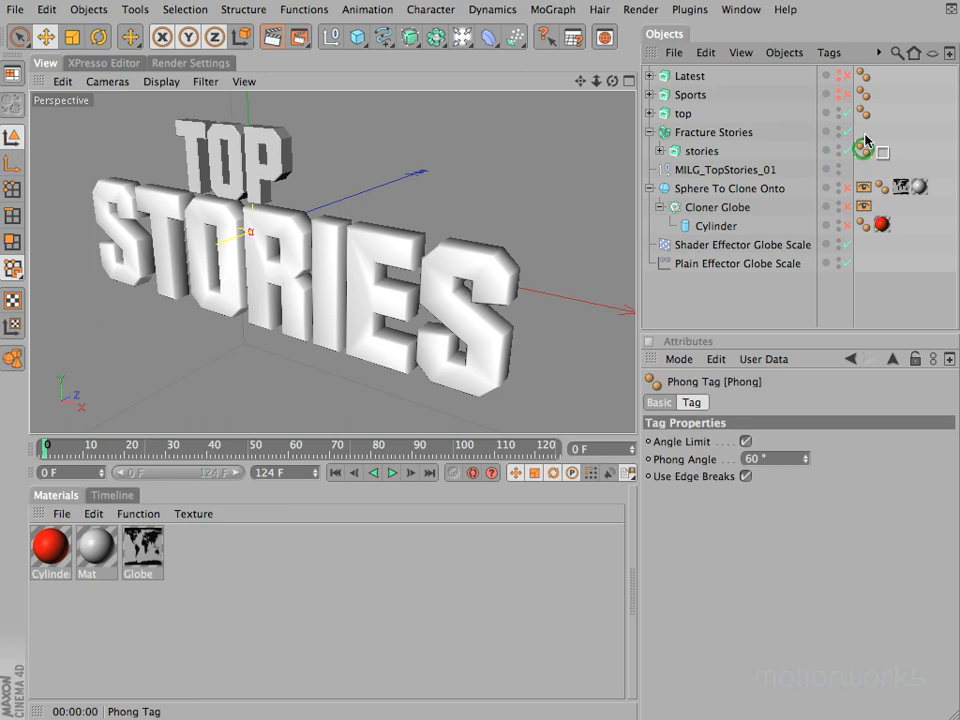
key("Delete")
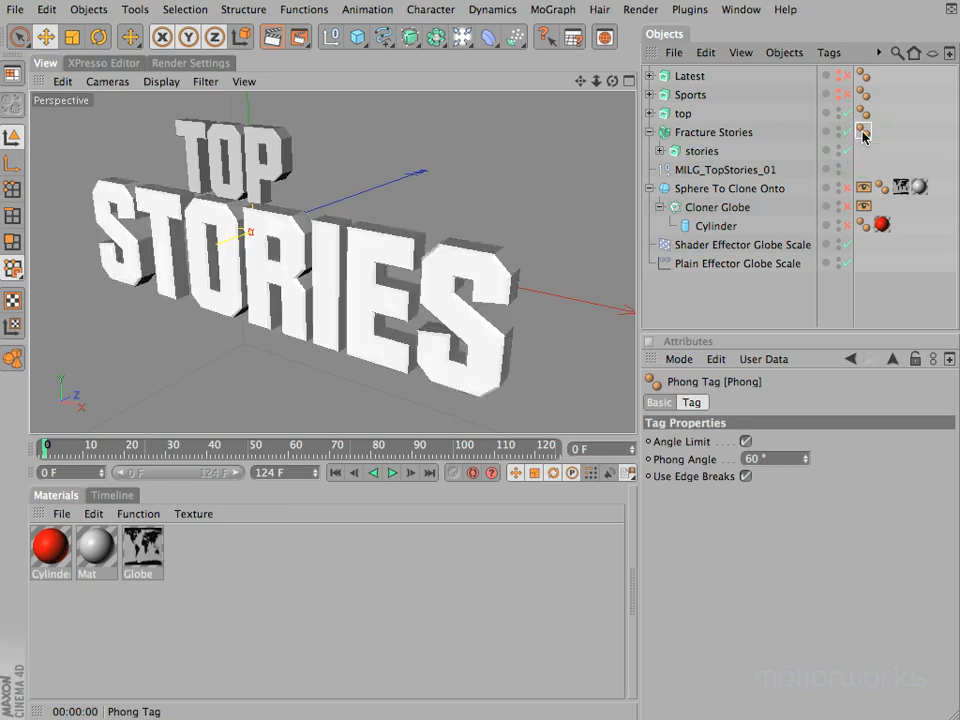
left_click(737, 297)
key("super+r")
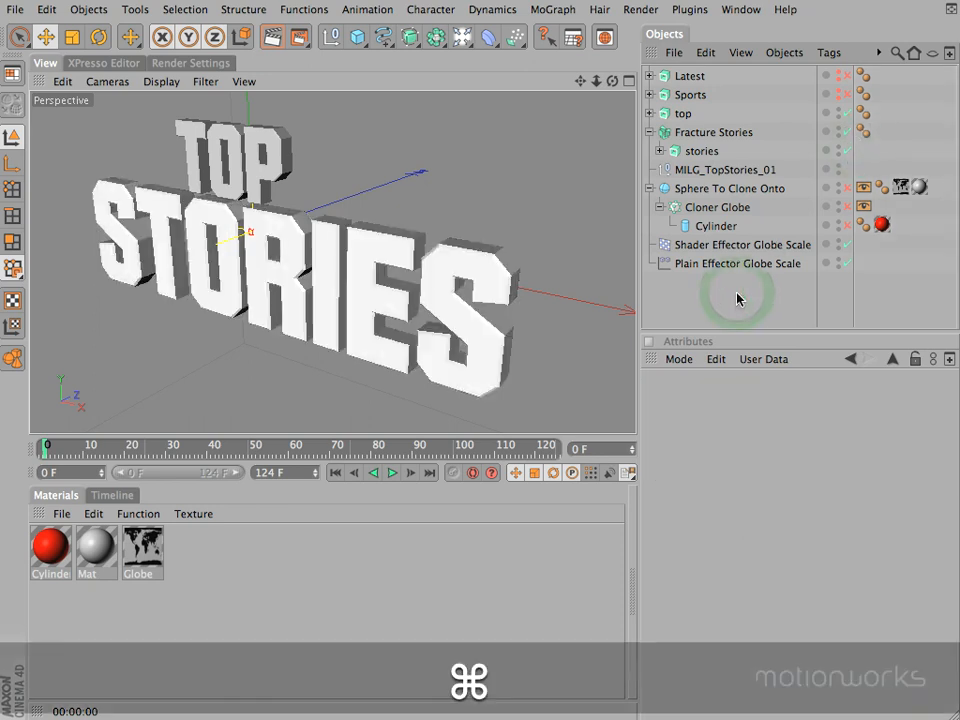
left_click_drag(613, 87, 474, 358)
left_click_drag(579, 83, 471, 355)
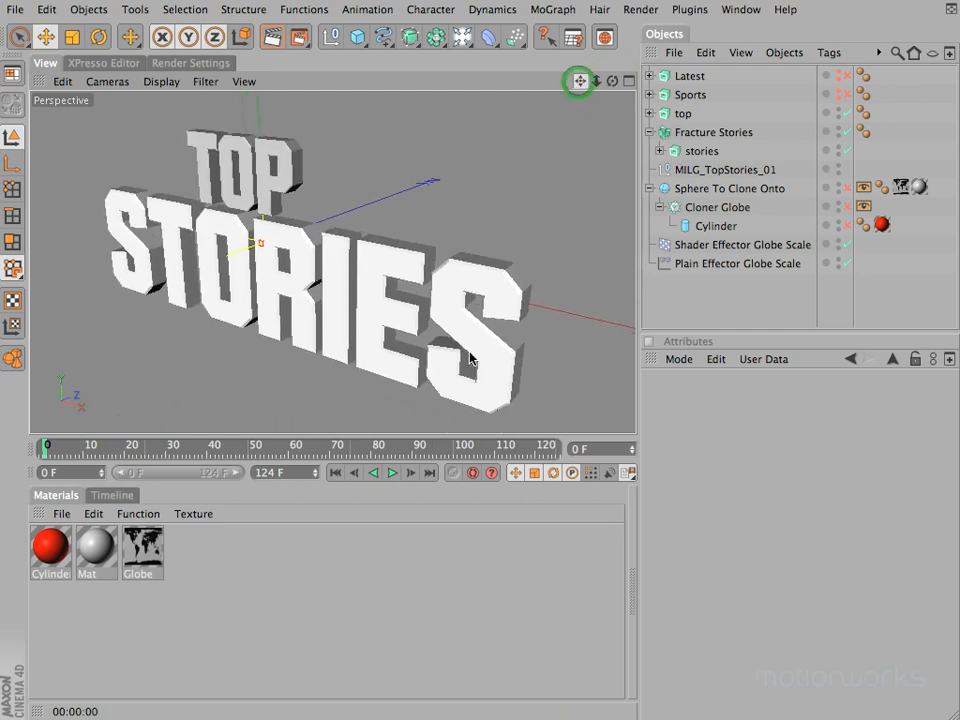
Step: Put the top extrude object inside a new MoGraph Fracture Object with its mode set to Explode Segments & Connect
left_click(684, 114)
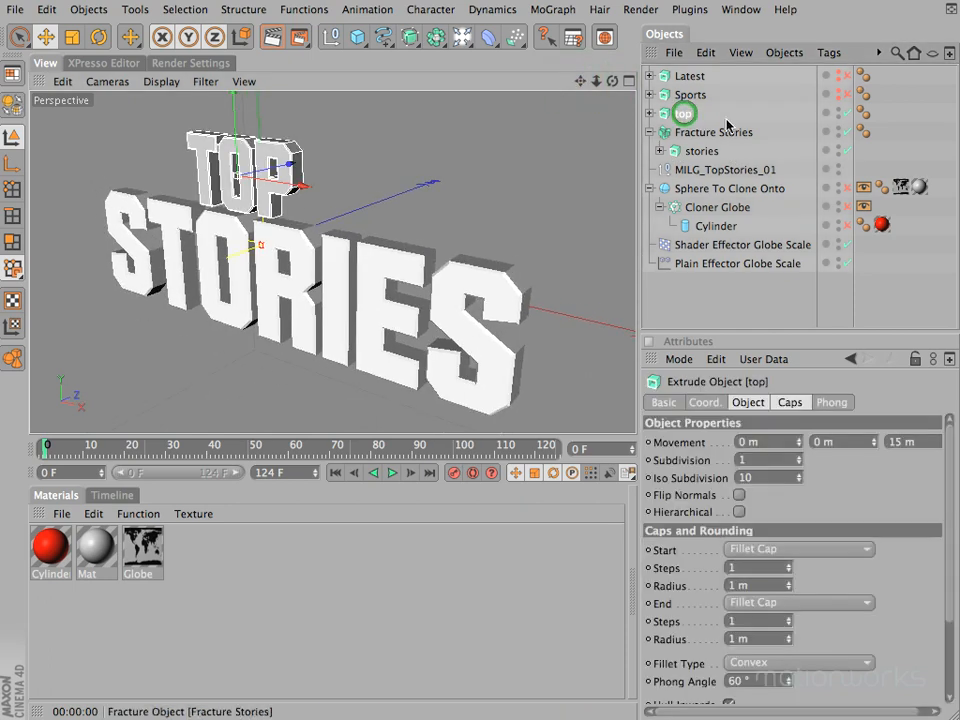
left_click(552, 10, "alt")
left_click(586, 151, "alt")
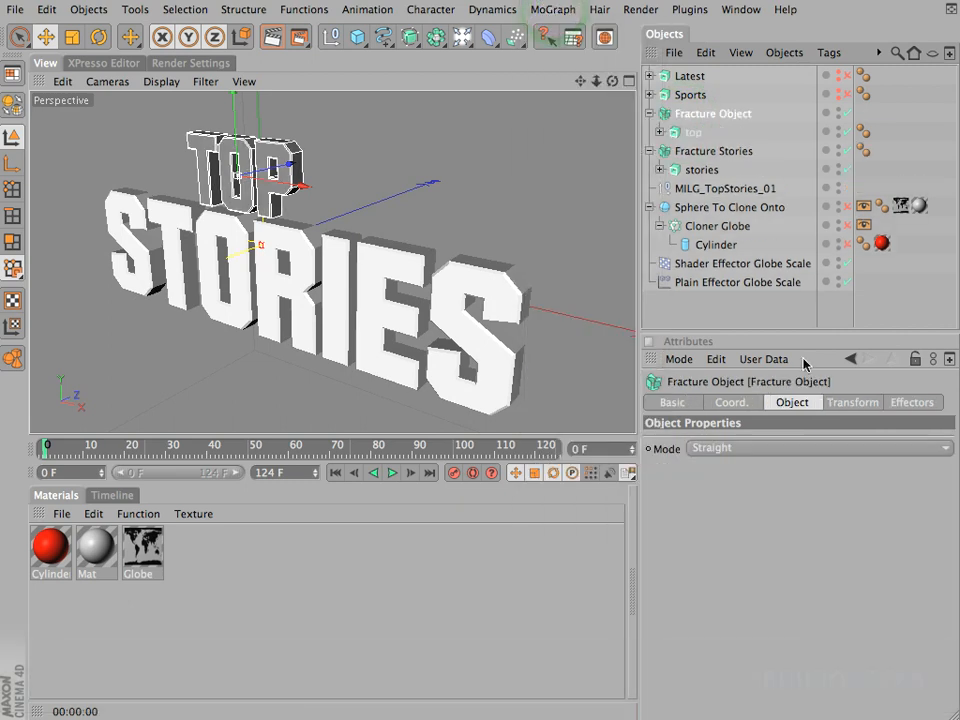
left_click(716, 449)
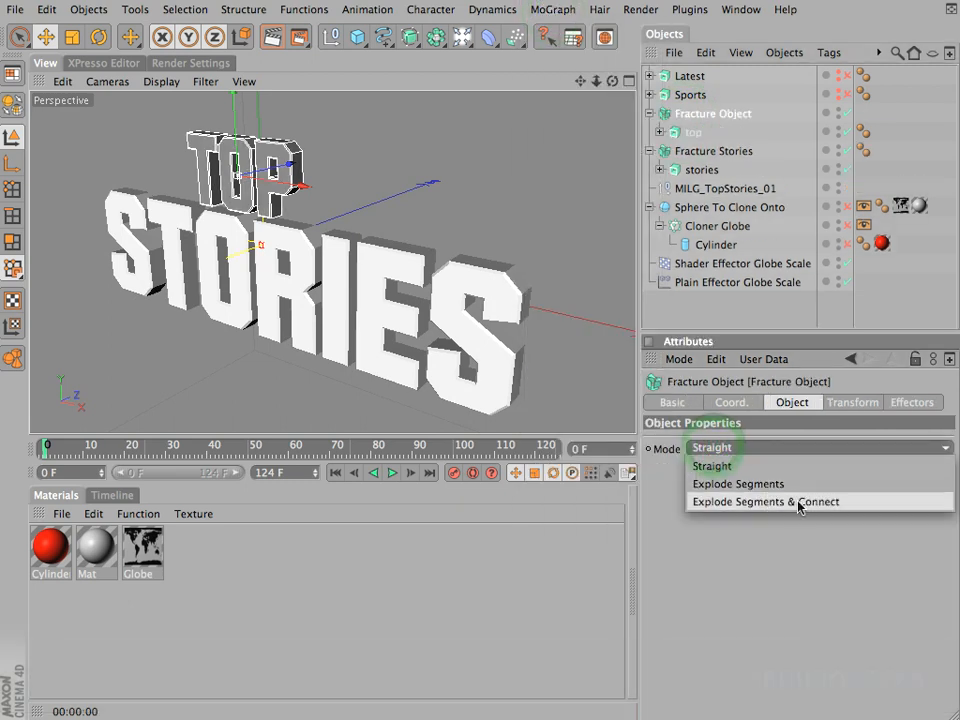
left_click(800, 503)
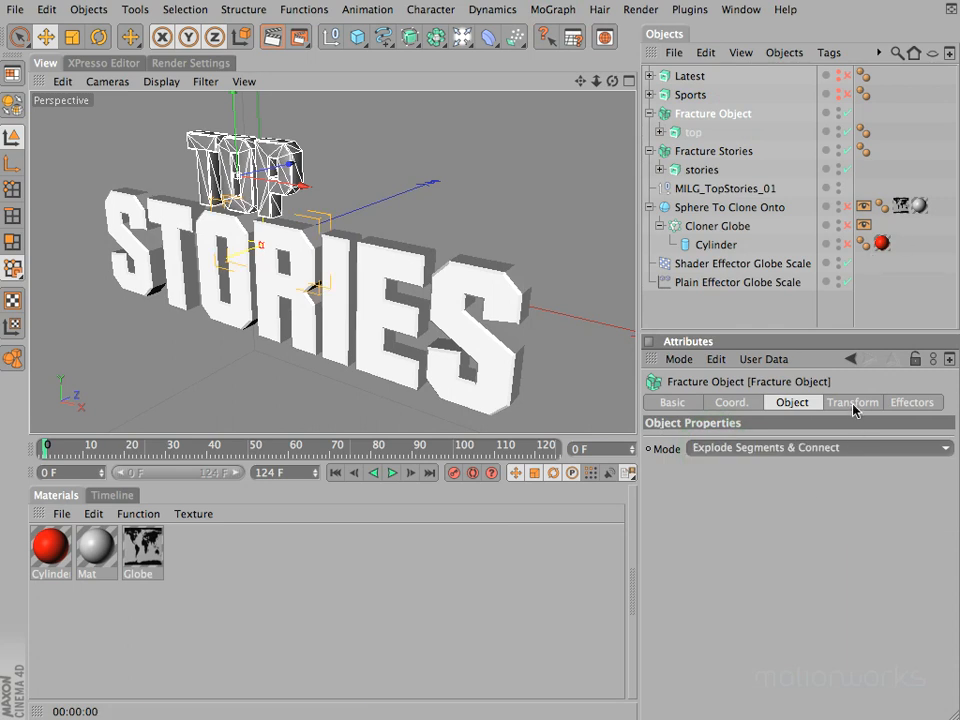
Step: Set the new Fracture Object's transform color to white, with 0% saturation and 100% value, and move top's Phong tag onto it
left_click(853, 403)
left_click_drag(731, 545, 713, 529)
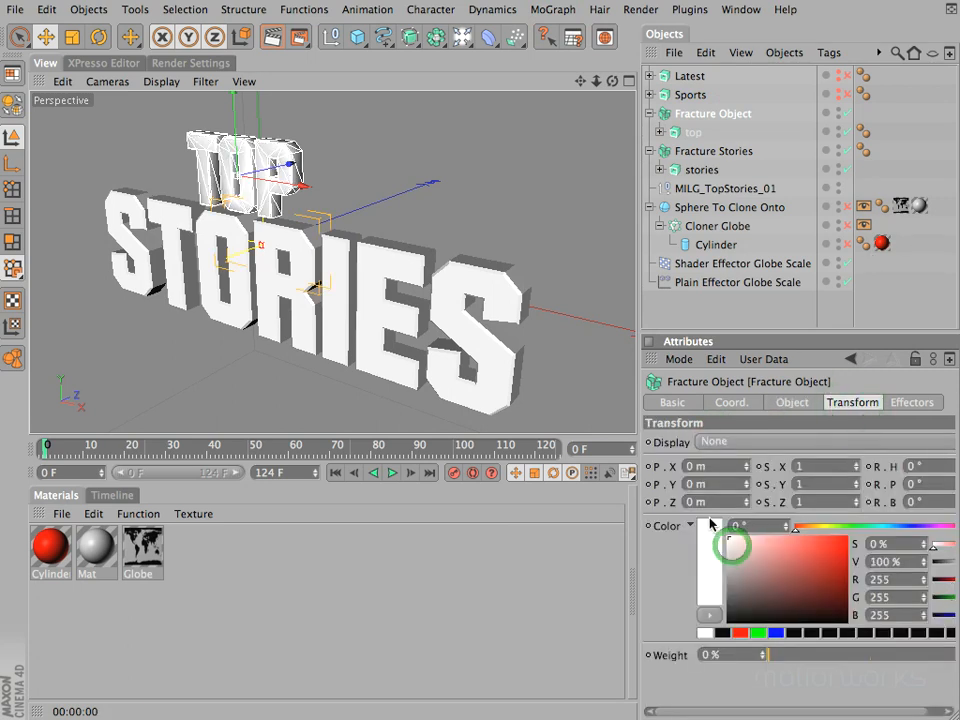
left_click_drag(867, 136, 862, 113)
Step: Rename the new Fracture Object as Fracture Top and collapse the Fracture Top and Fracture Stories hierarchies
double_click(727, 113)
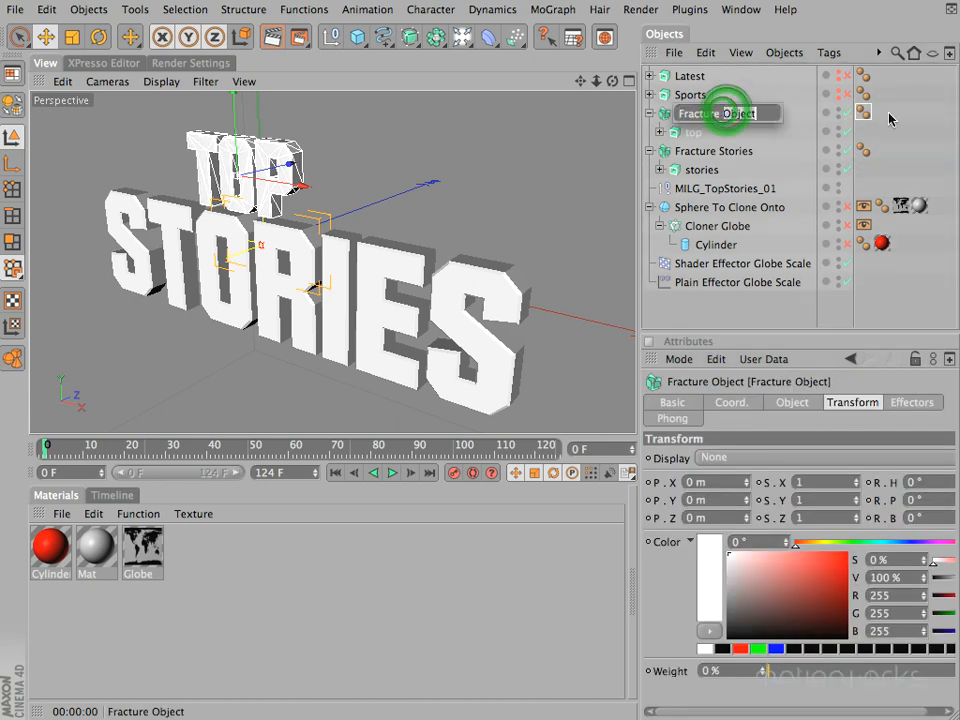
type("Top")
key("Return")
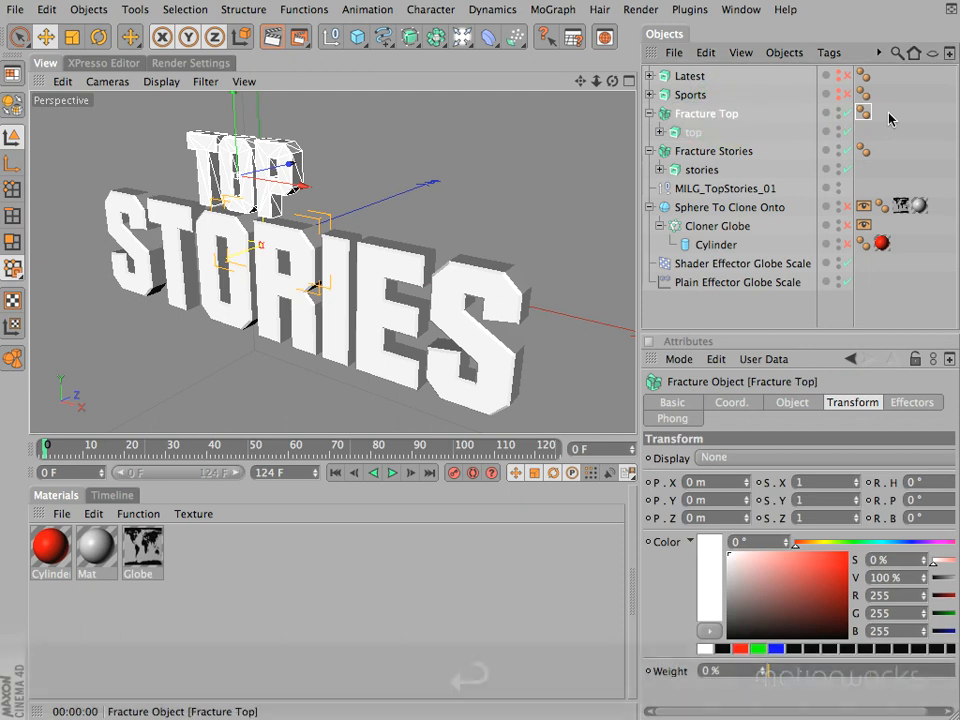
left_click(649, 113)
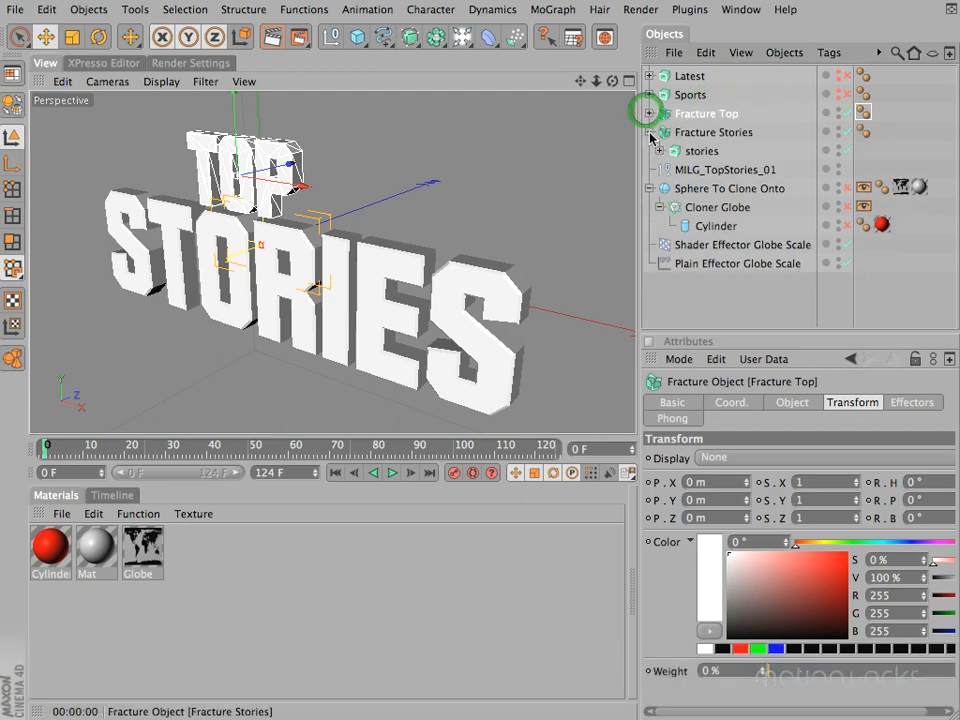
left_click(649, 132)
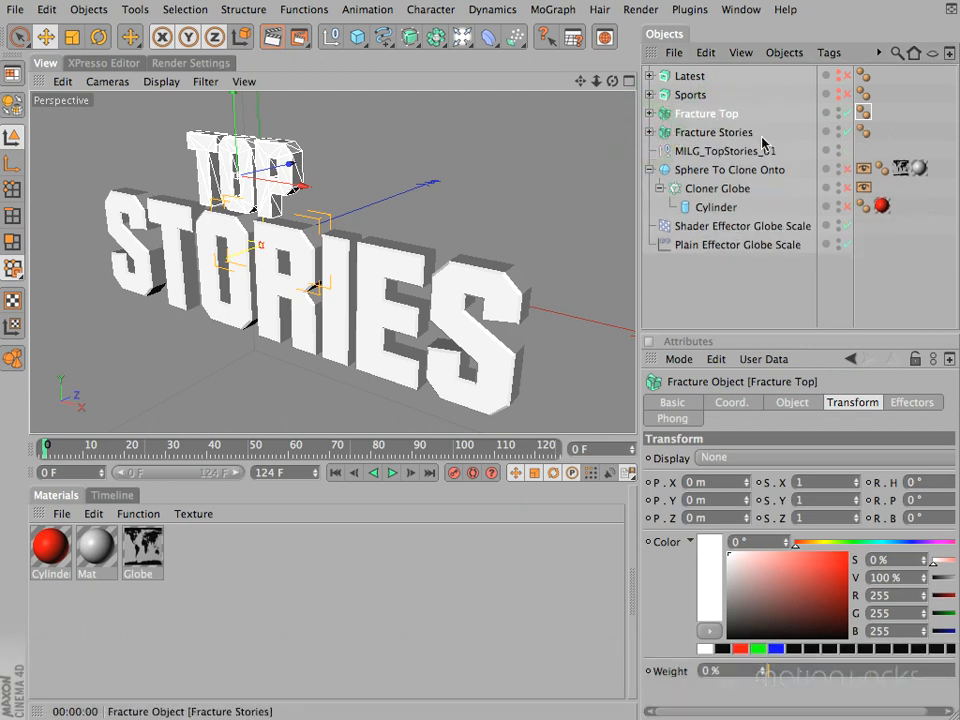
left_click(704, 272)
mouse_move(611, 82)
left_mouse_down()
mouse_move(469, 353)
mouse_move(613, 85)
left_mouse_up()
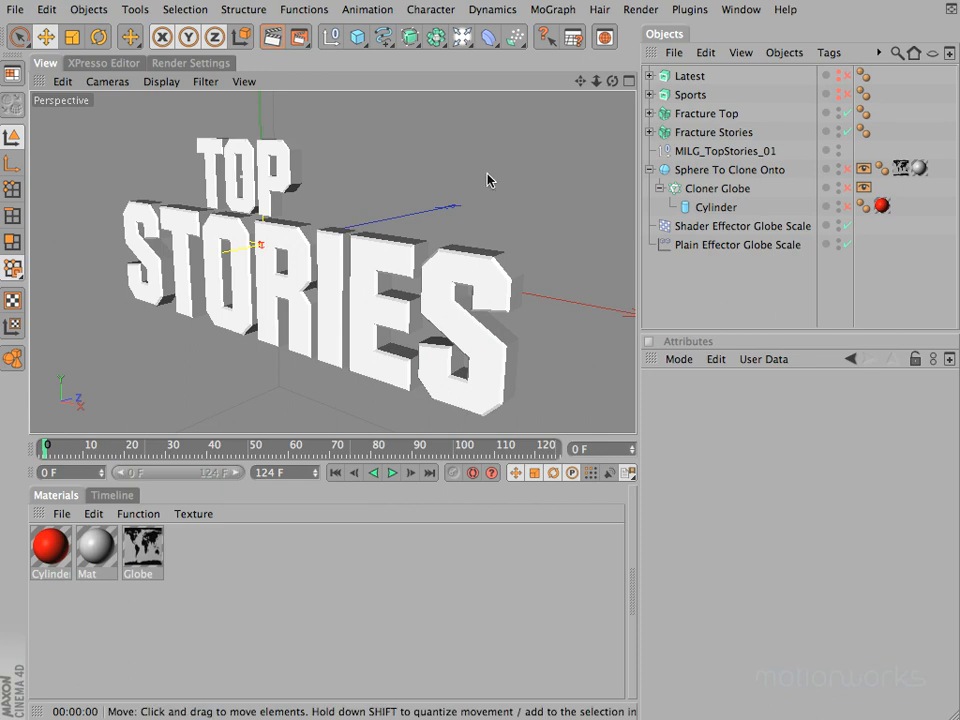
Step: Enable Sphere To Clone Onto, Cloner Globe and Cylinder to bring back the globe
left_click(760, 172)
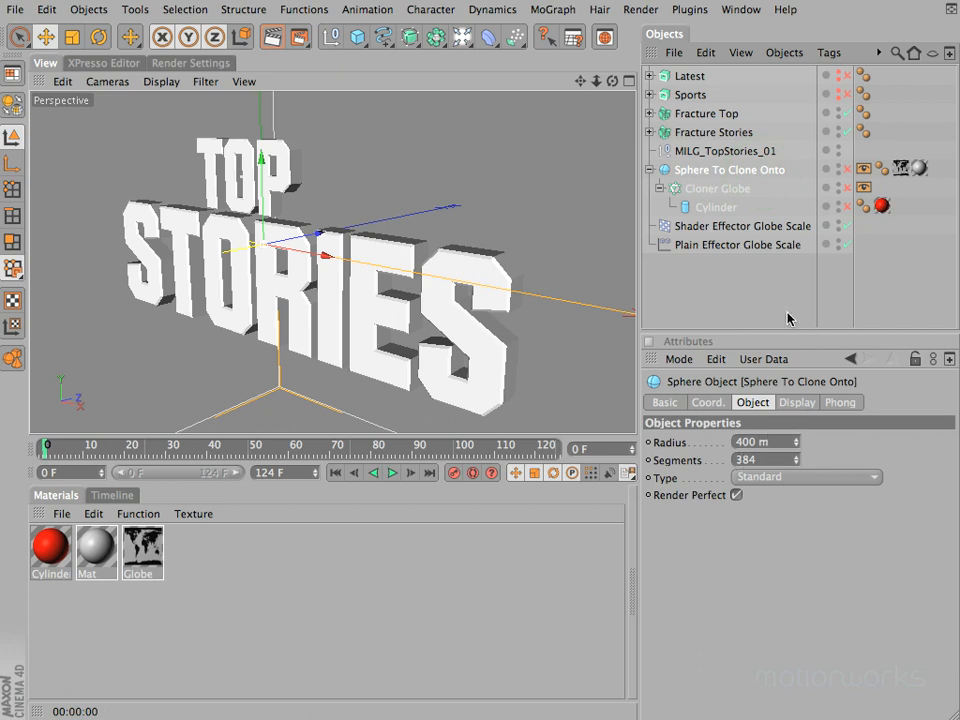
left_click(846, 170)
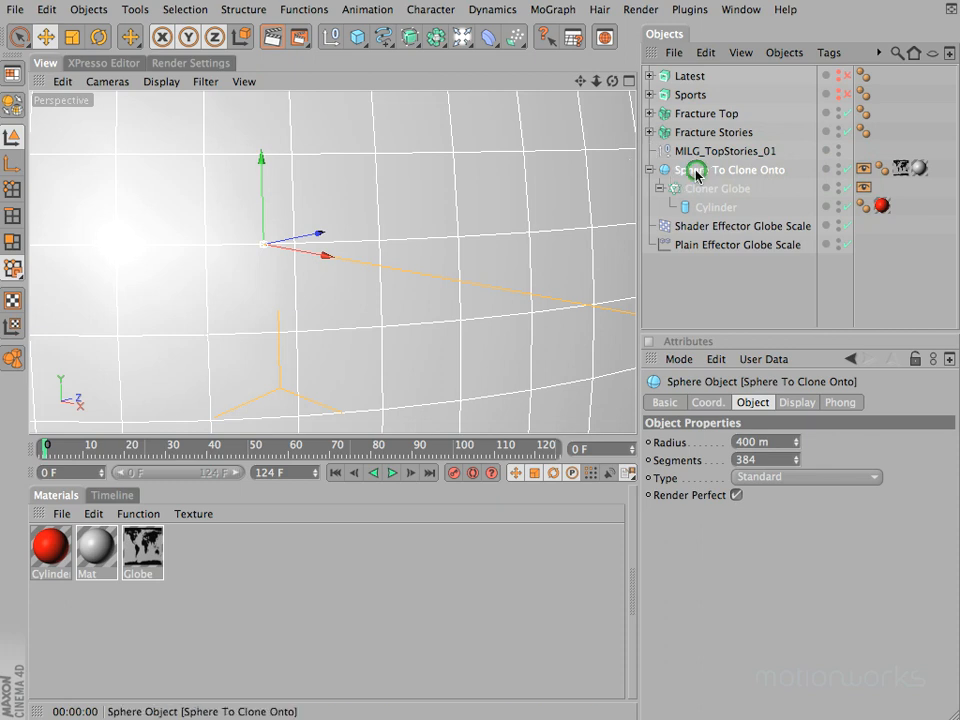
key("o")
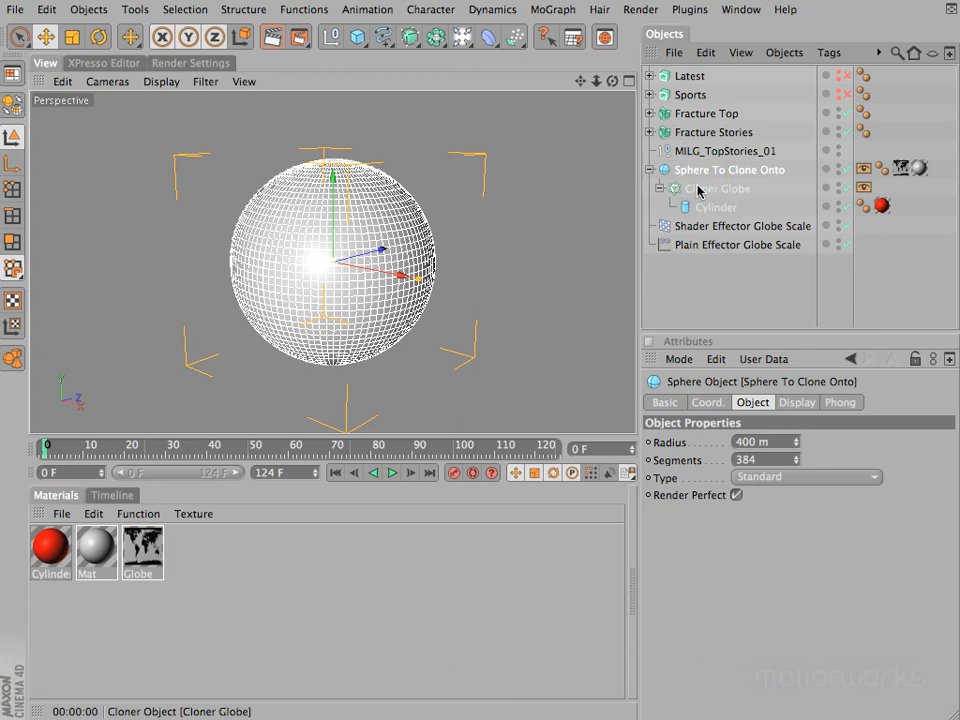
Step: Add a Circle spline around the globe with a radius of 500 m
left_click(378, 37)
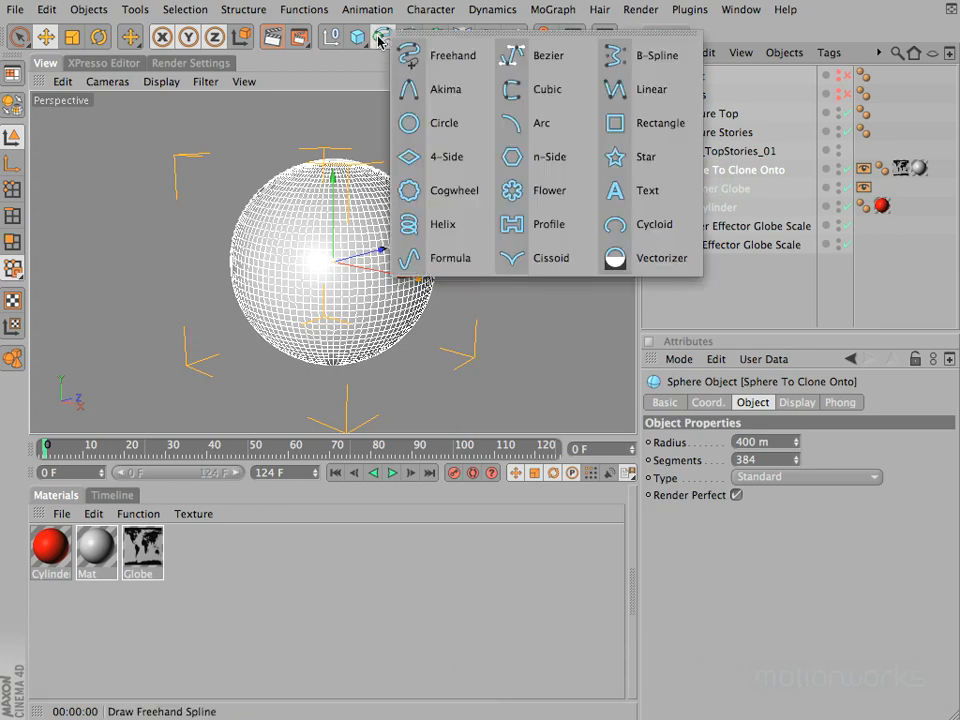
left_click(407, 131)
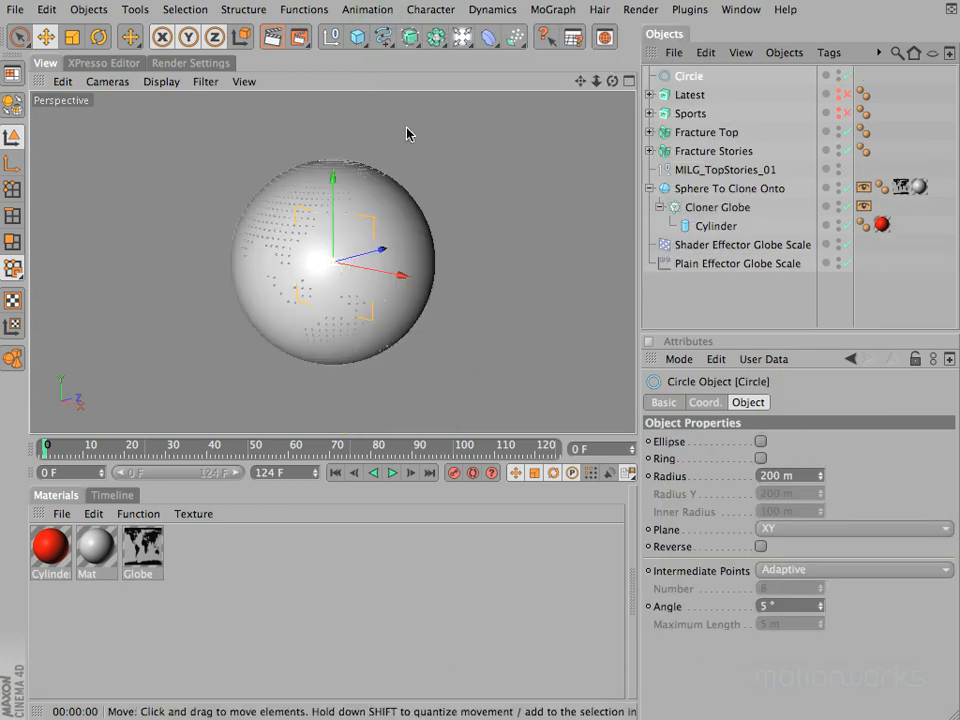
left_click(804, 475)
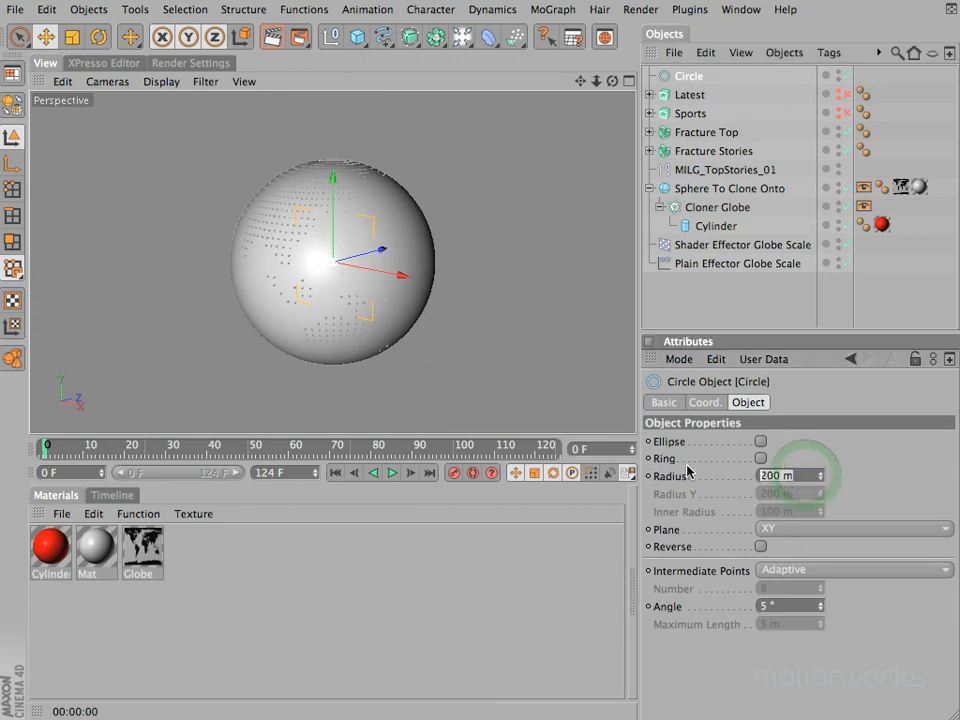
type("500")
key("Return")
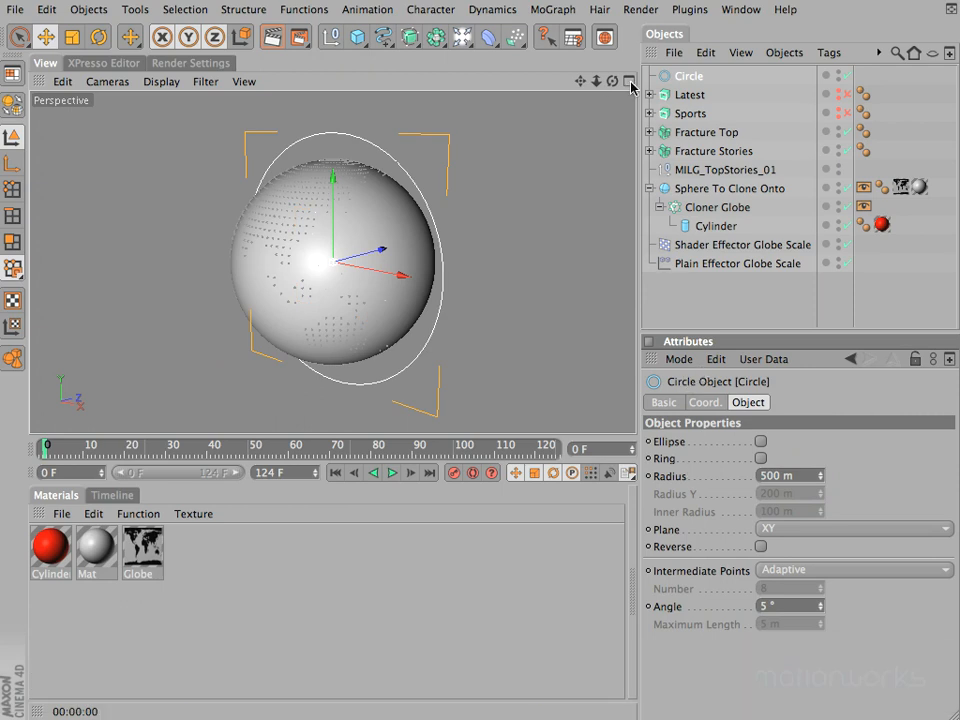
Step: Set the circle spline's plane to XZ so that it rings the globe horizontally
left_click_drag(612, 81, 455, 356)
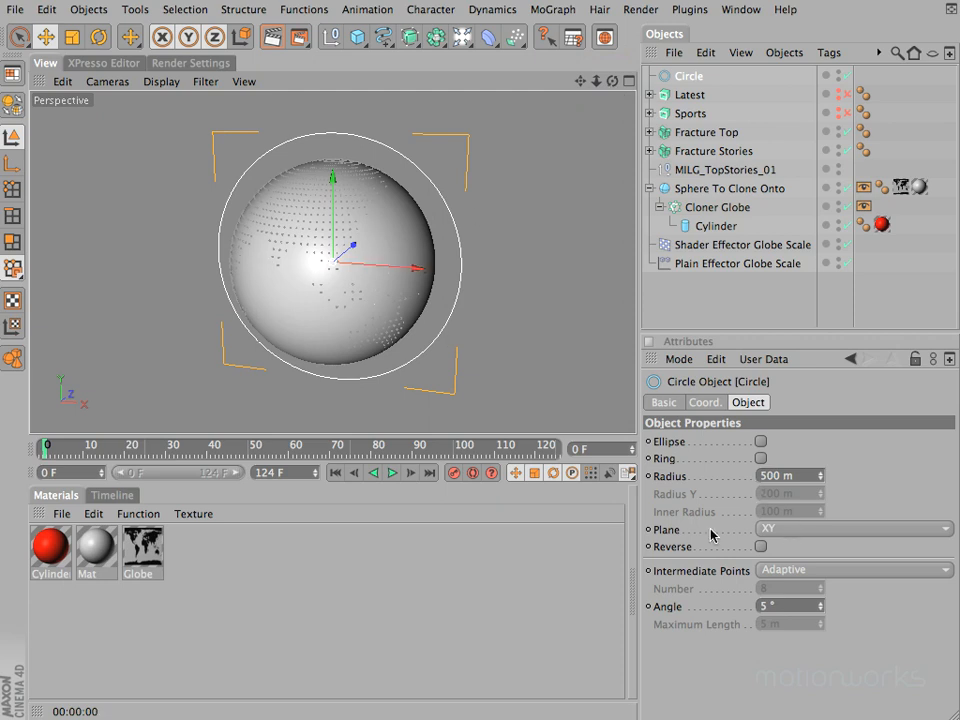
left_click(791, 537)
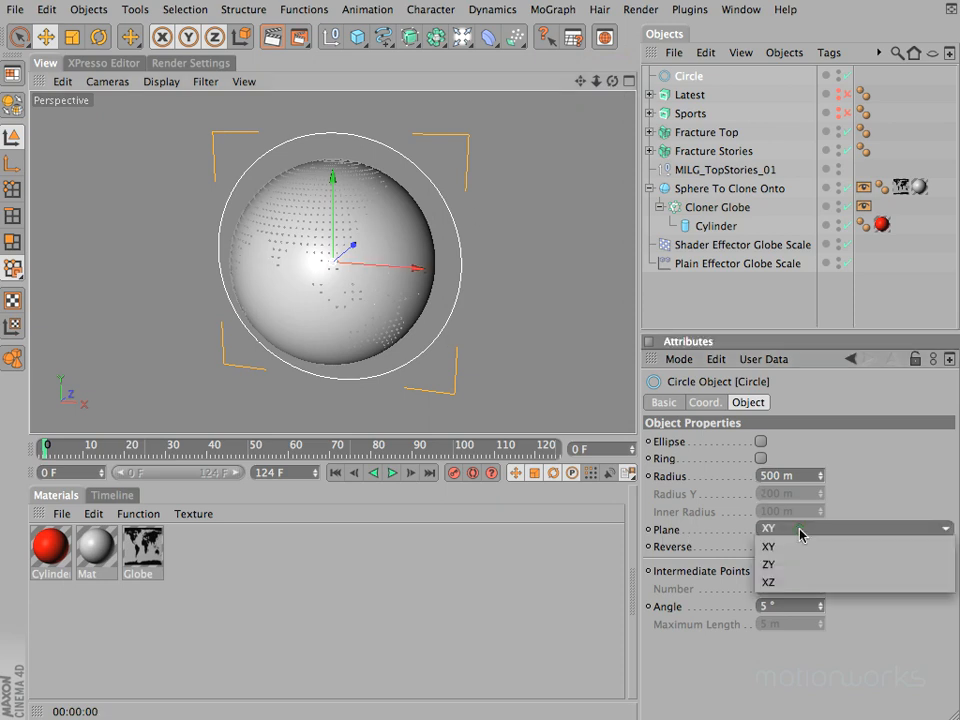
left_click(801, 582)
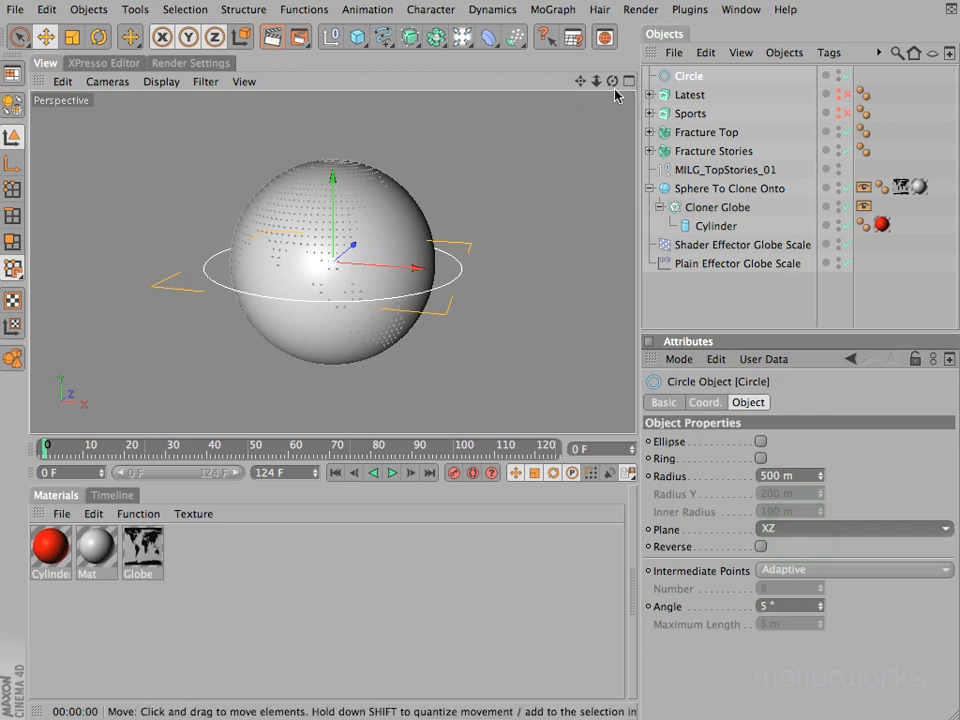
left_click_drag(611, 81, 473, 357)
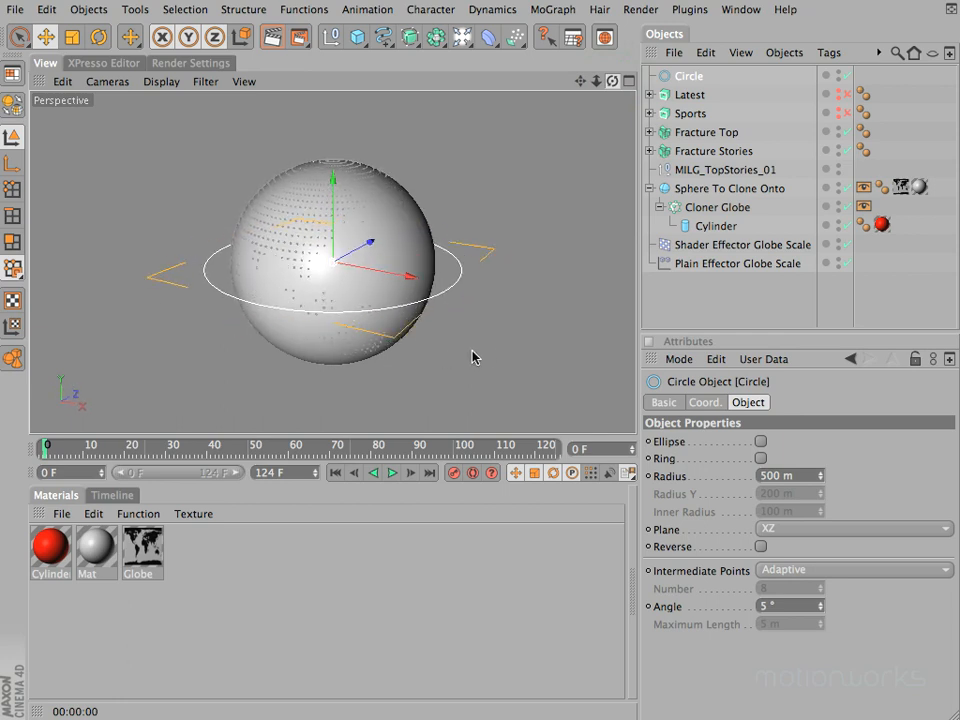
Step: Add a MoGraph Spline Effector to the Fracture Stories object and check its effectors list
left_click(713, 155)
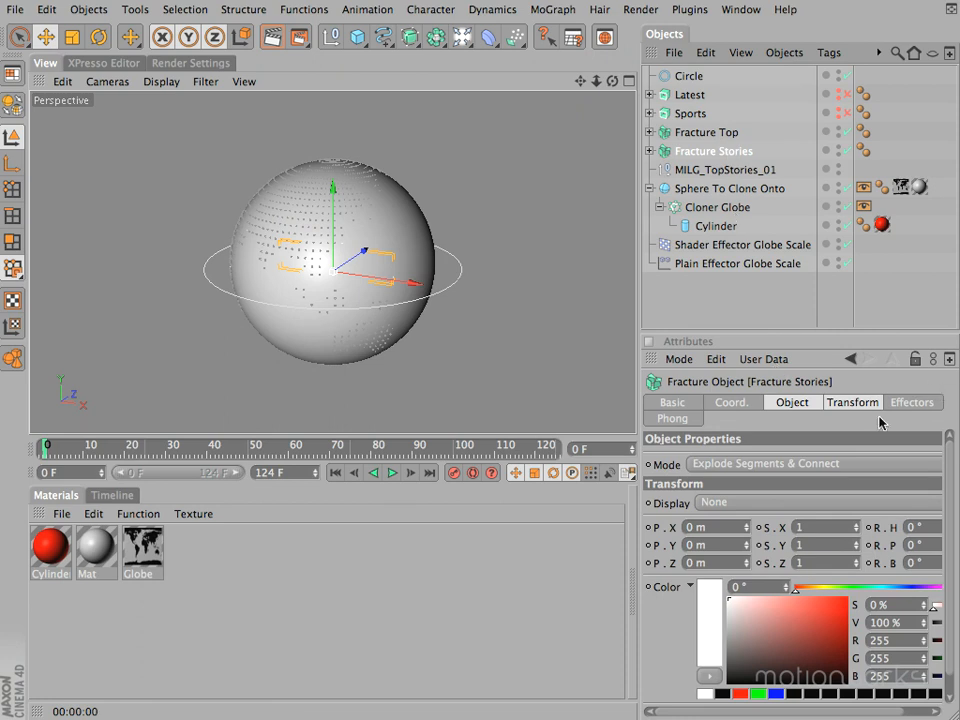
left_click(906, 402)
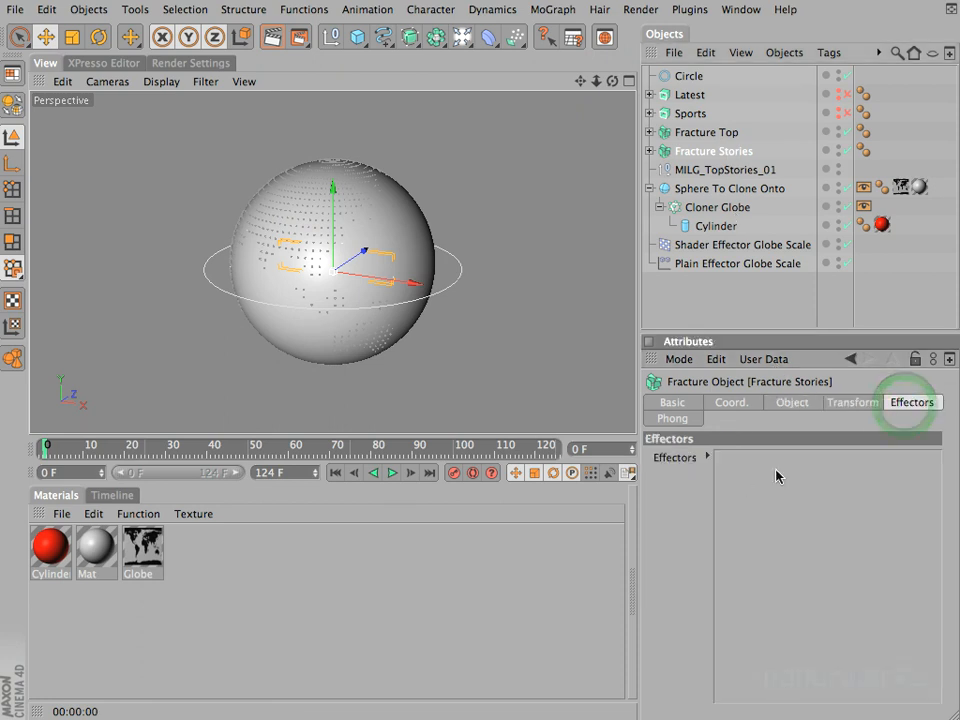
left_click(548, 10)
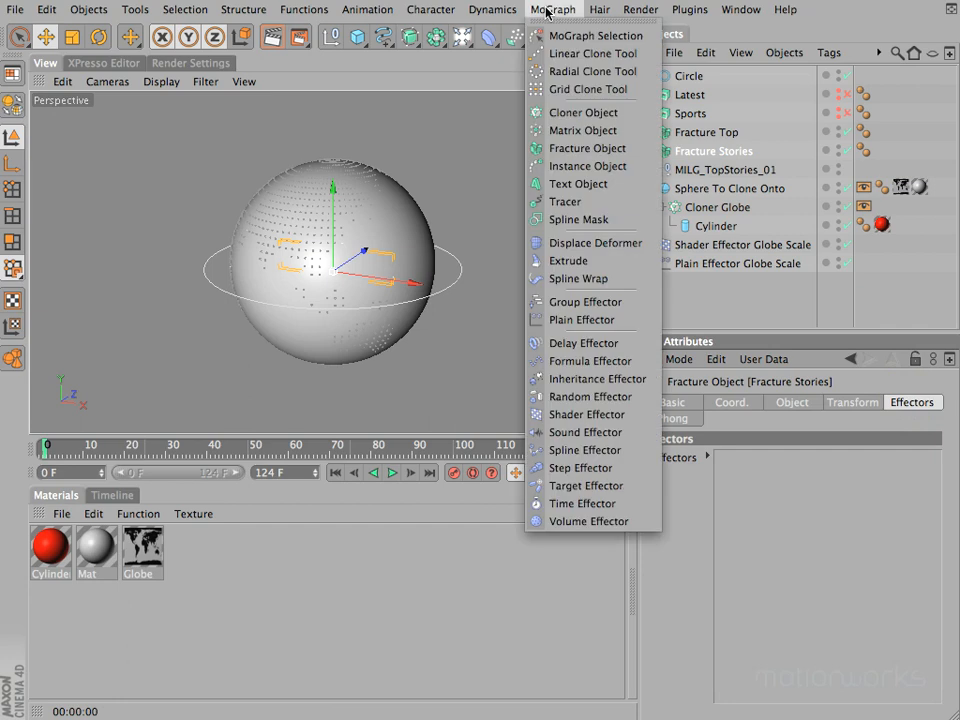
left_click(587, 452)
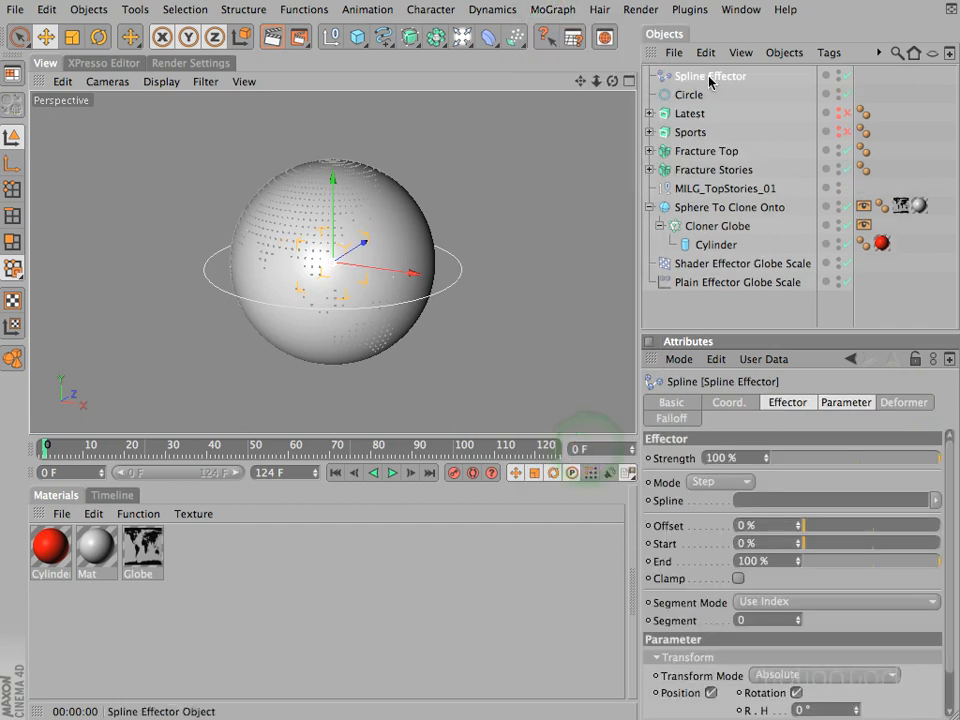
left_click(697, 170)
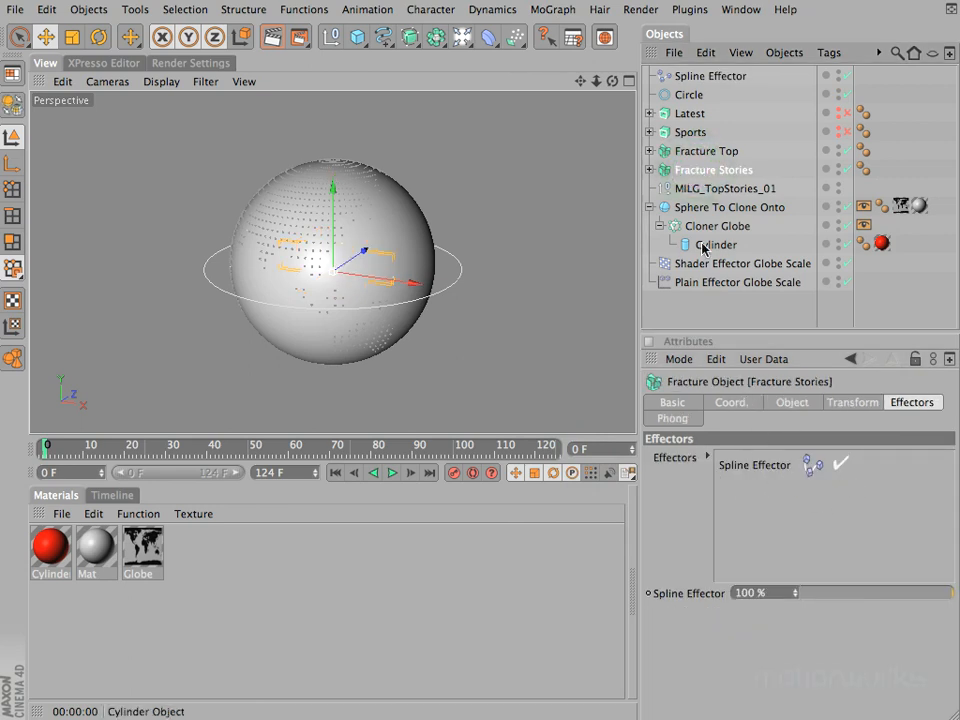
Step: Rename the Spline Effector as Spline Effector Stories
left_click(678, 76)
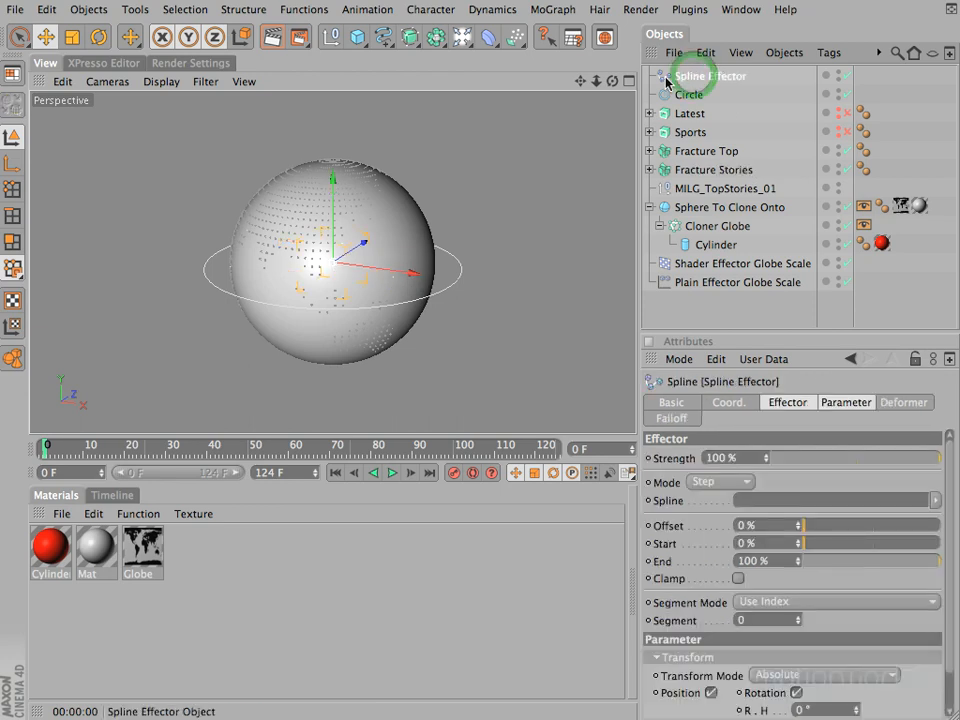
double_click(730, 77)
left_click(762, 78)
type("S")
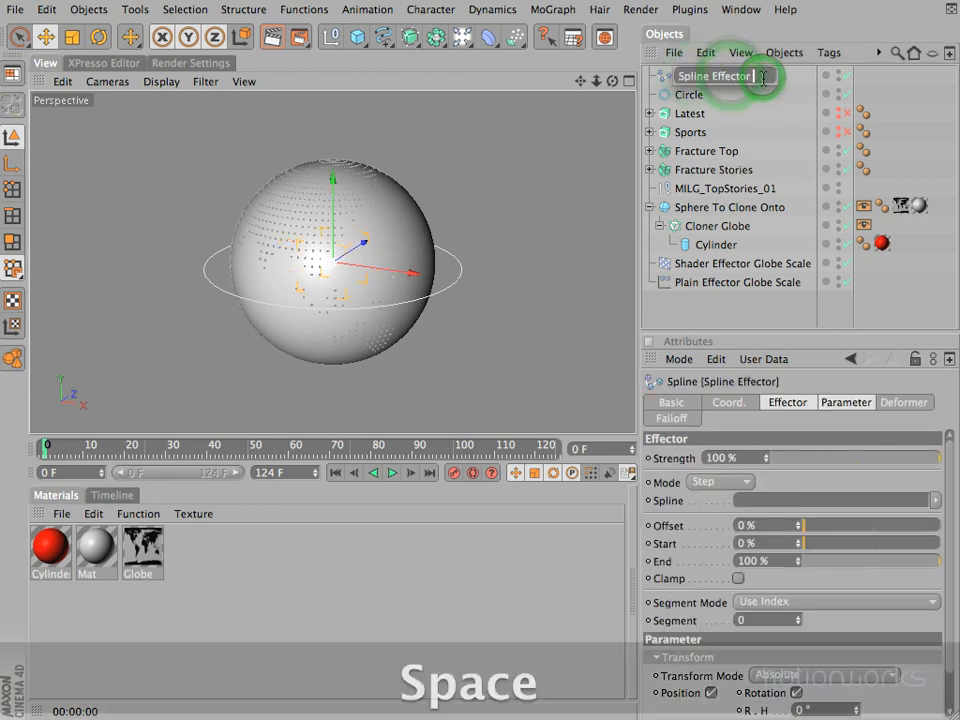
type("tories")
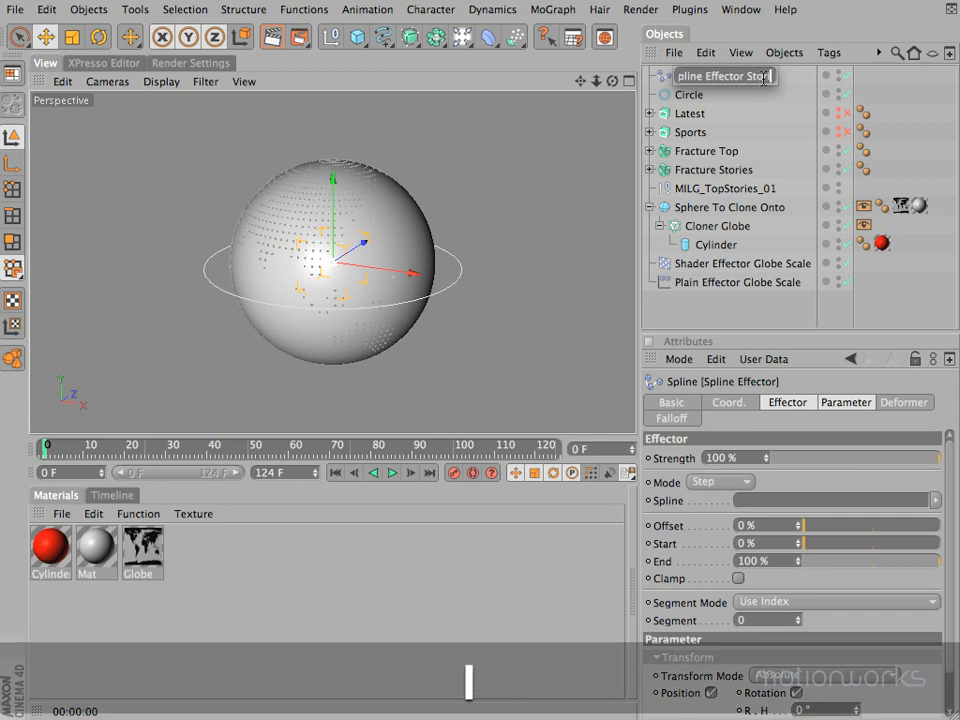
type("s")
key("Return")
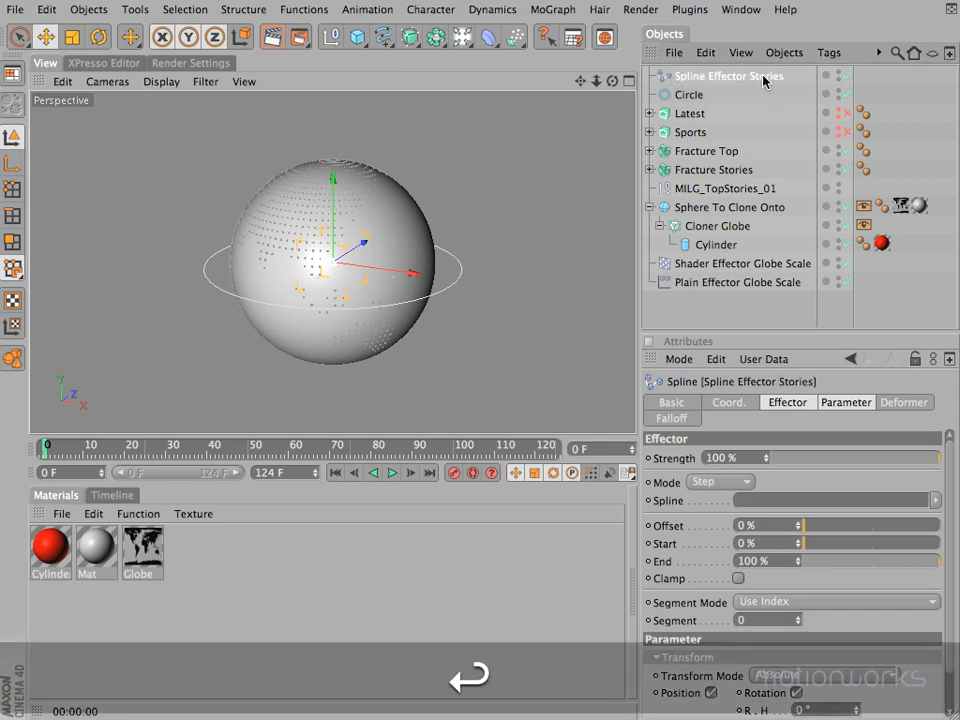
Step: Enlarge the attributes area and assign the Circle object as the spline of Spline Effector Stories
left_click_drag(749, 331, 749, 320)
left_click_drag(638, 361, 578, 361)
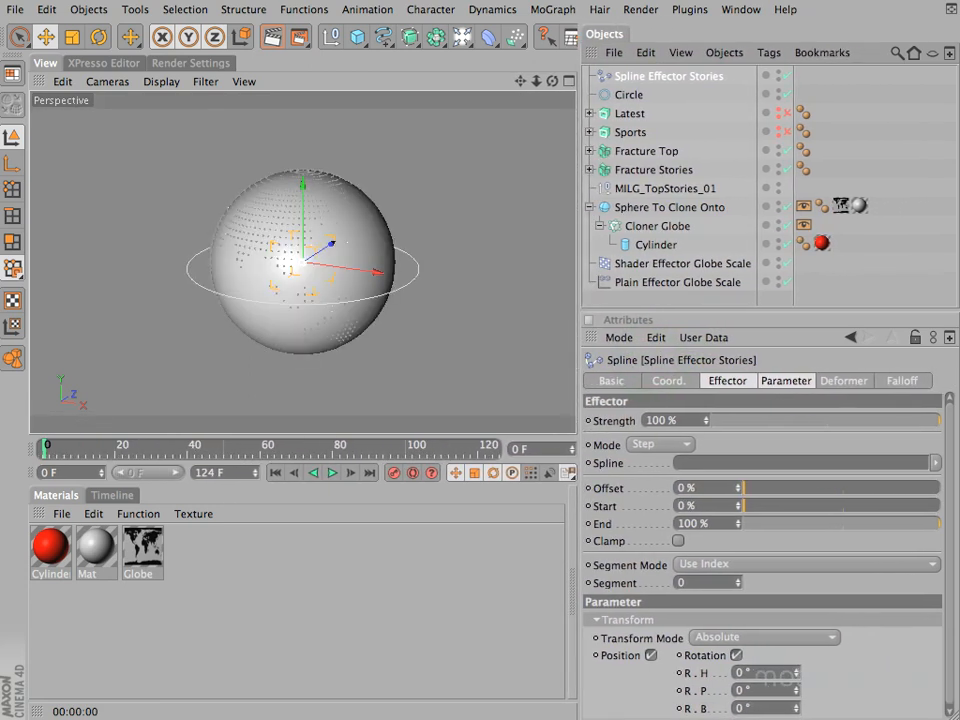
left_click(946, 417)
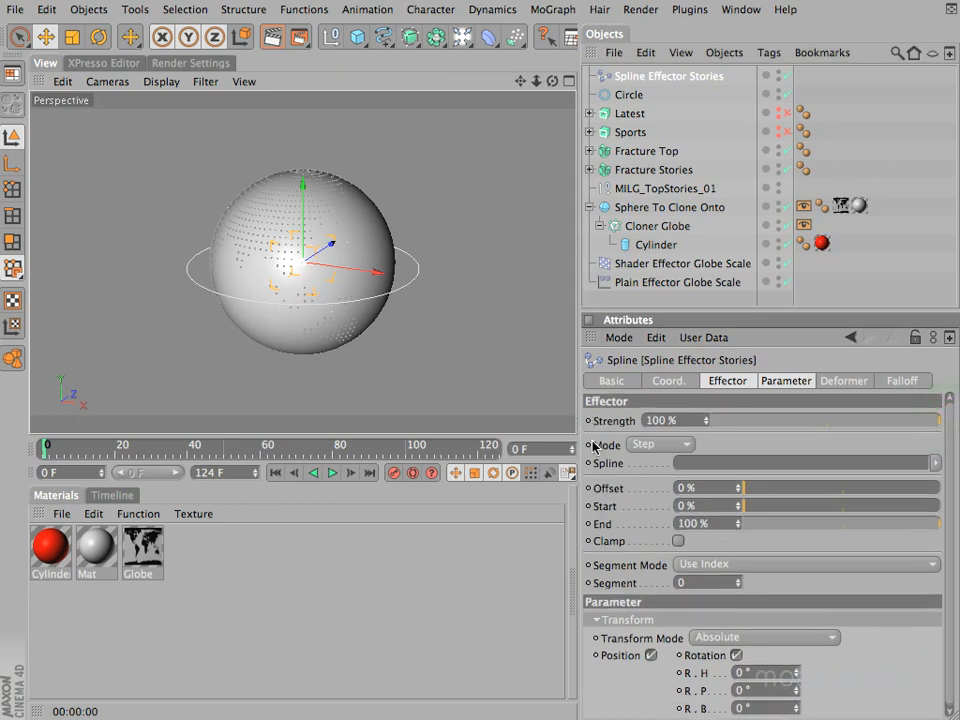
left_click(733, 381)
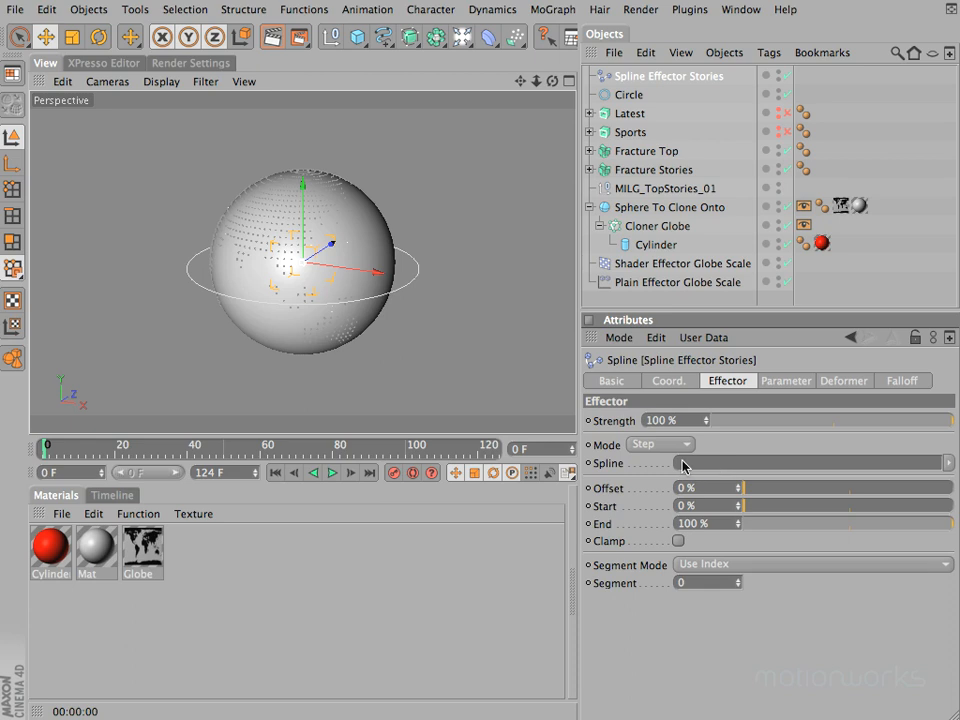
left_click(626, 95)
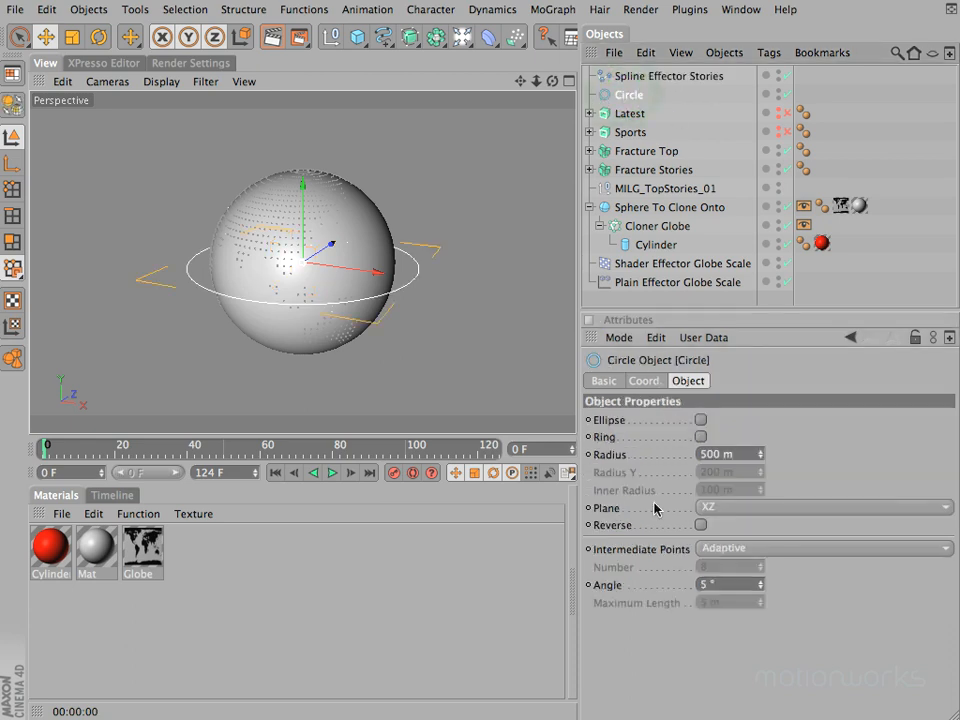
left_click(669, 78)
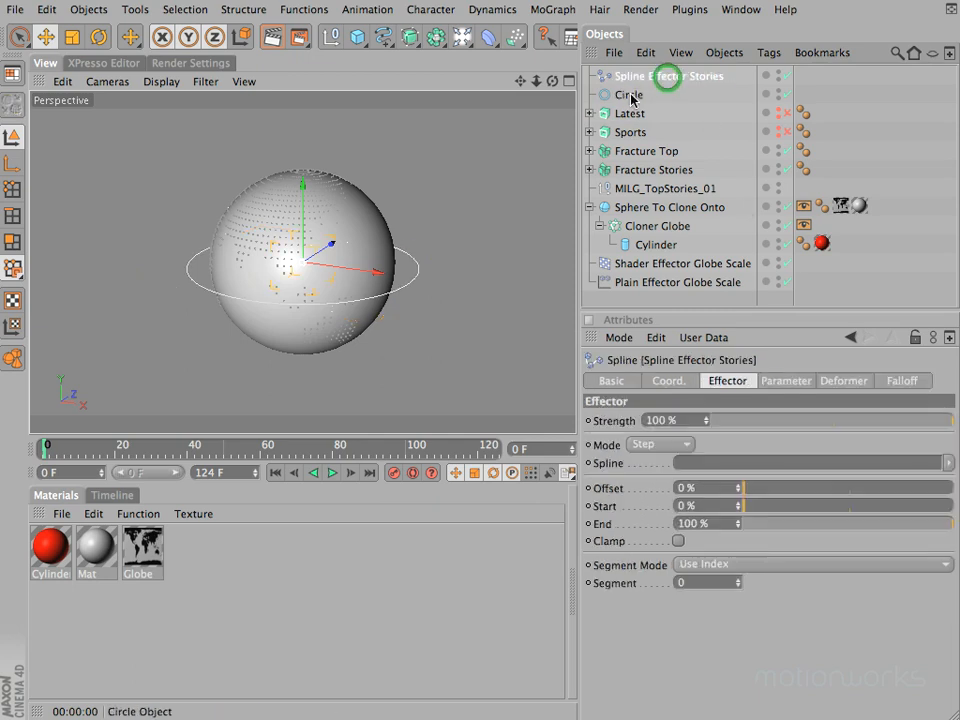
left_click_drag(627, 95, 718, 462)
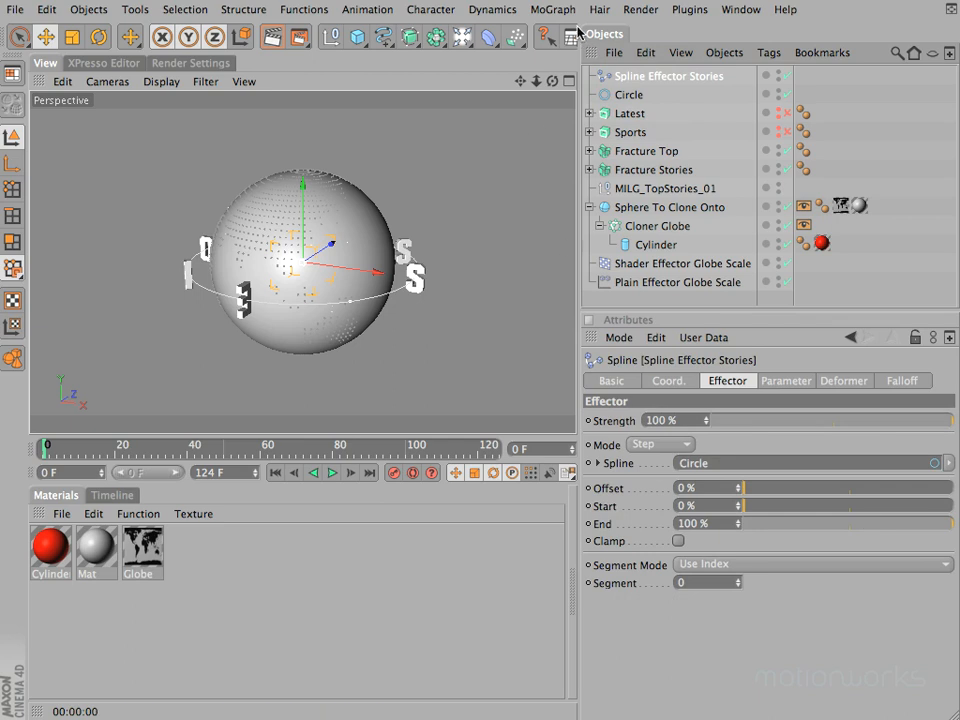
left_click_drag(551, 80, 425, 345)
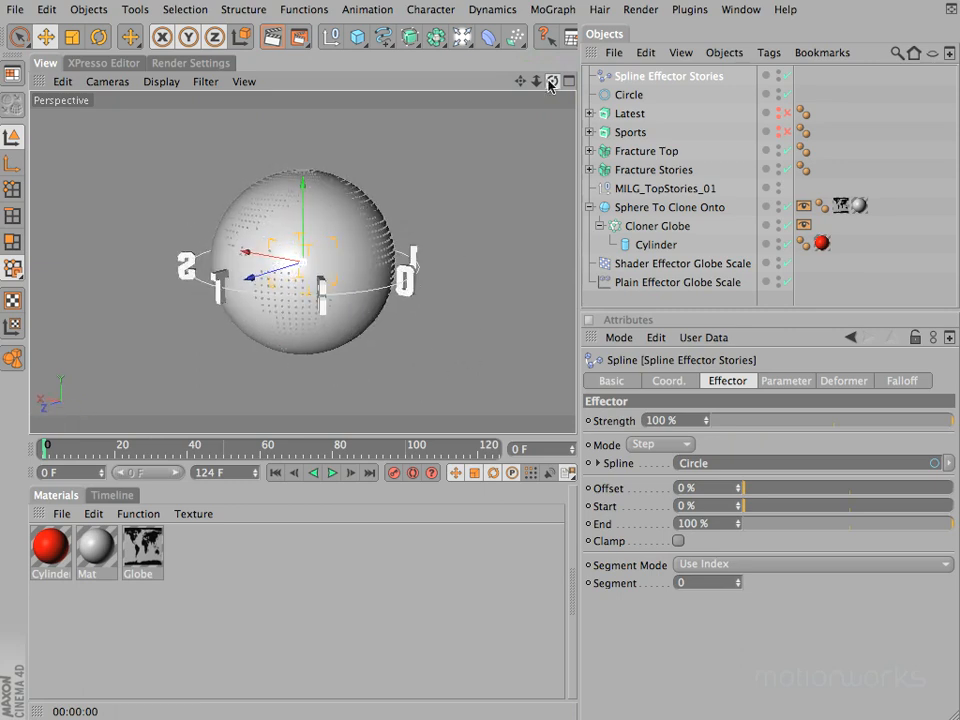
Step: Rename the Circle spline as Circle Stories
left_click(631, 96)
double_click(631, 96)
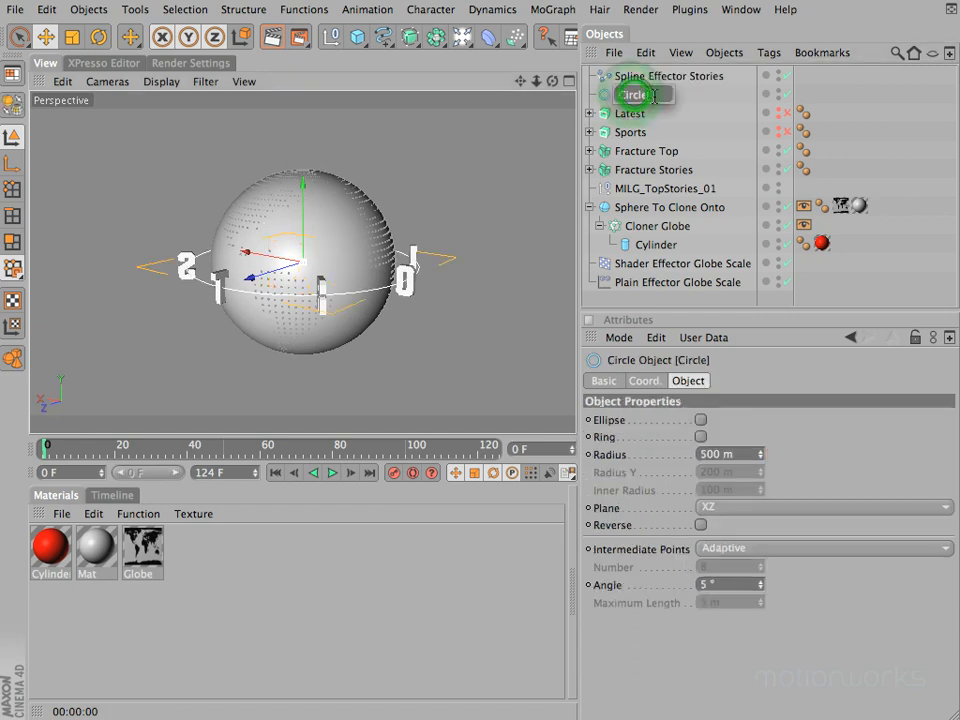
type("Stories")
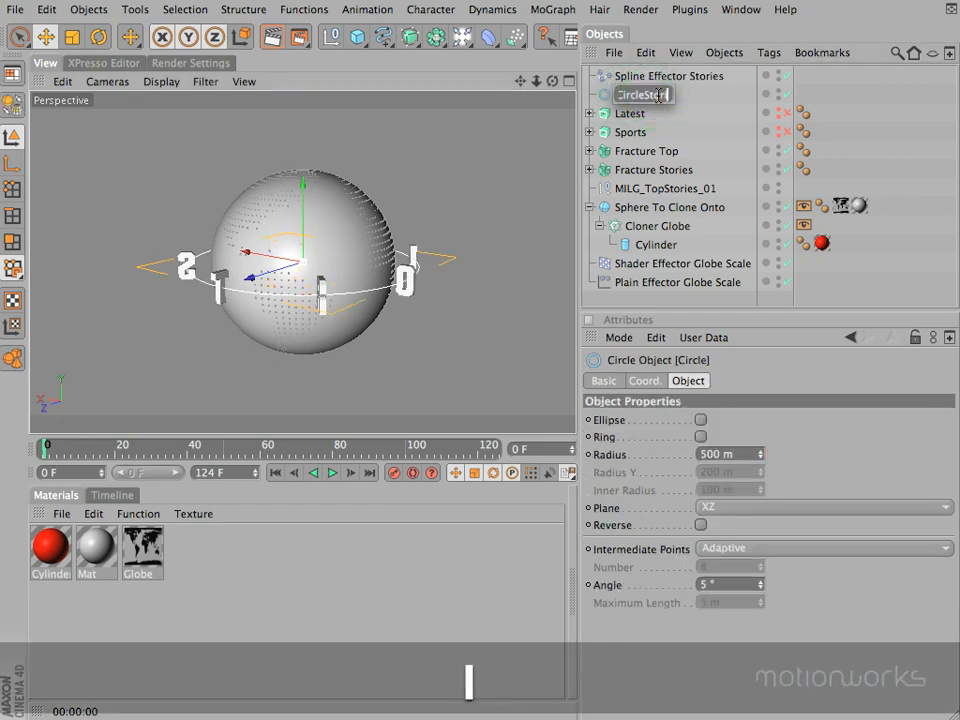
key("Left")
key("Left")
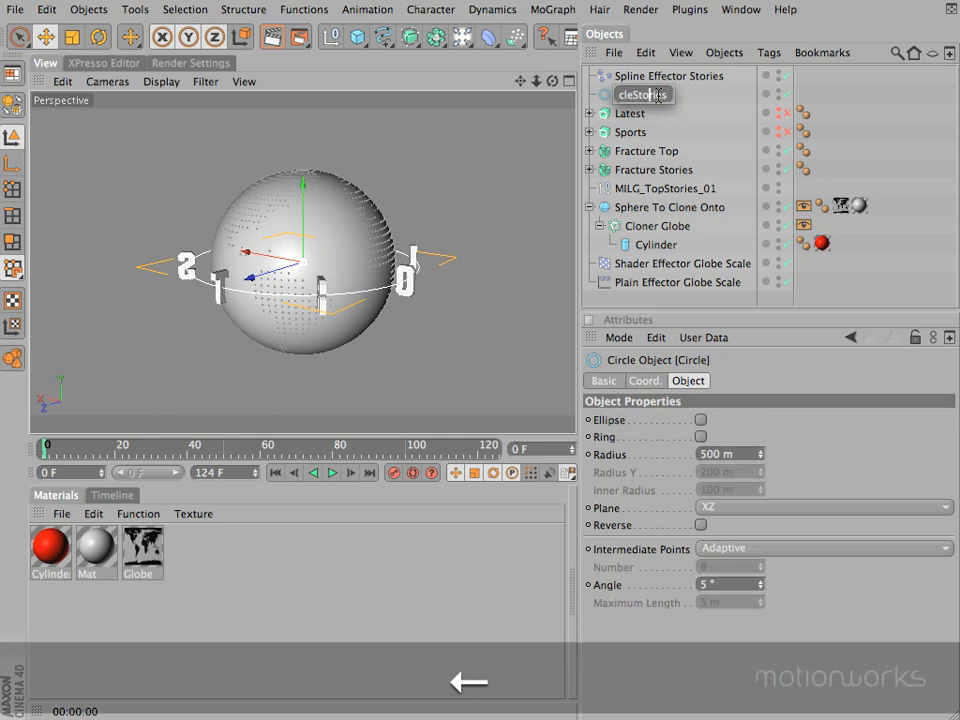
key("Return")
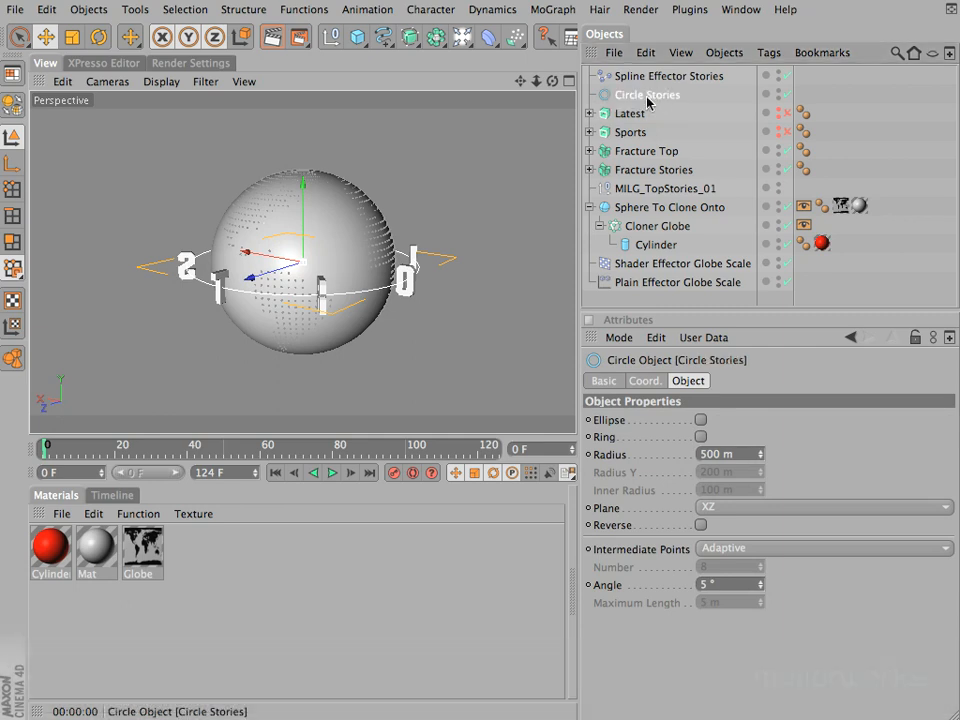
Step: Set the mode of Spline Effector Stories to Relative with X as the relative offset axis
left_click_drag(552, 80, 470, 358)
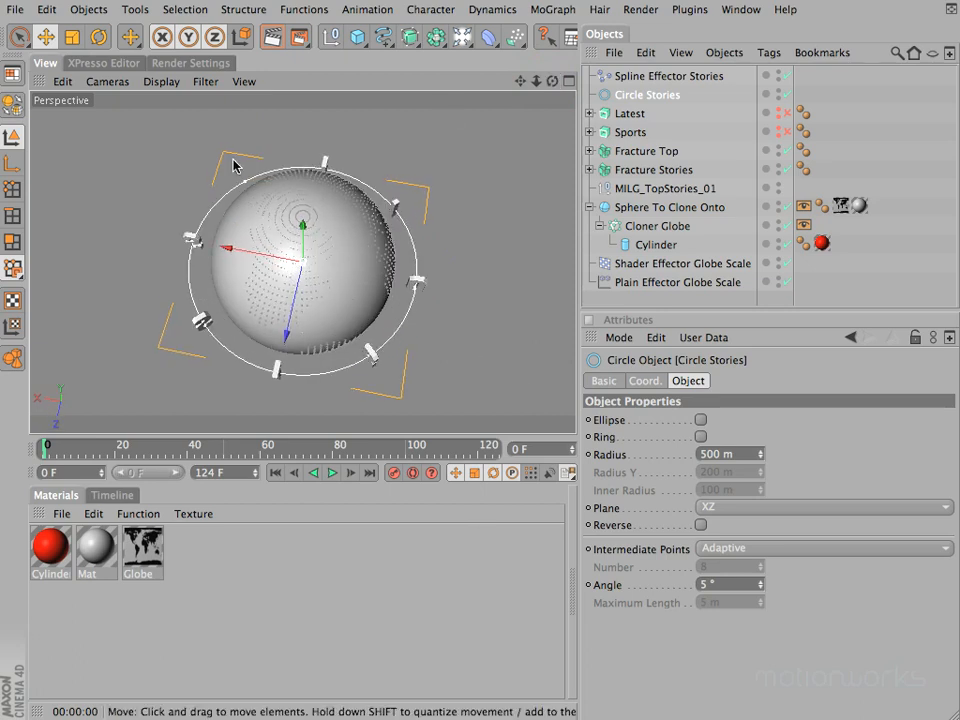
left_click_drag(477, 294, 470, 372)
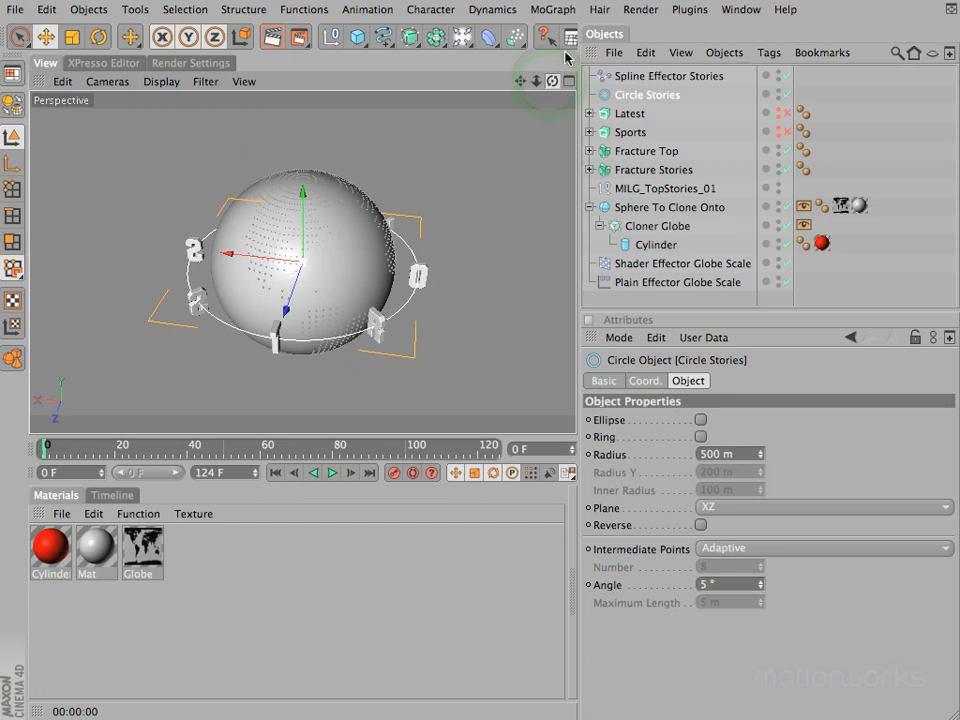
left_click(668, 76)
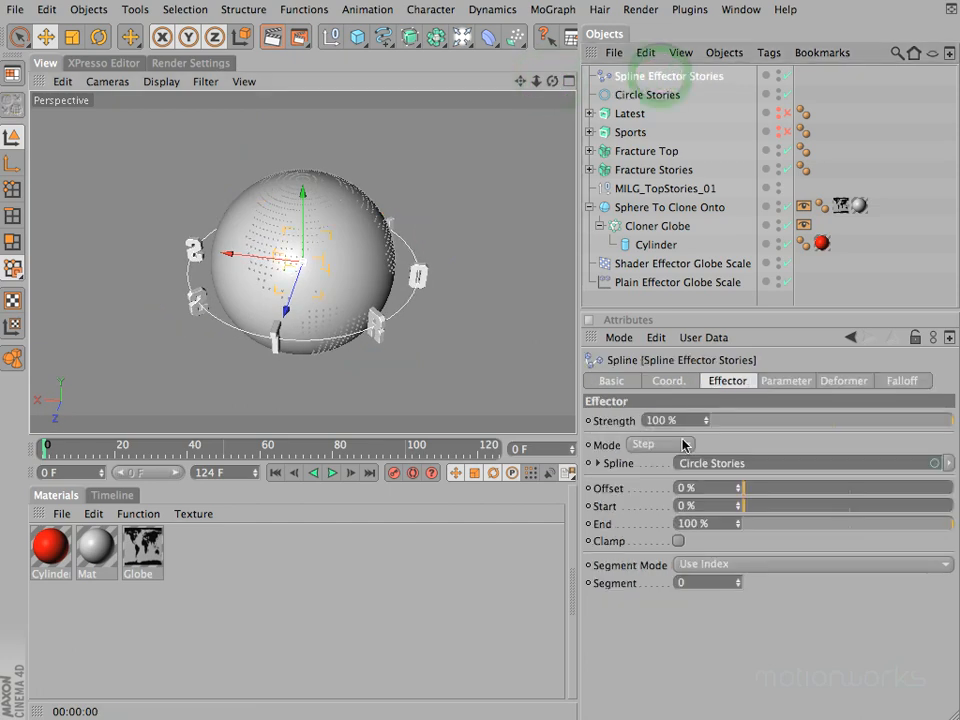
left_click(638, 447)
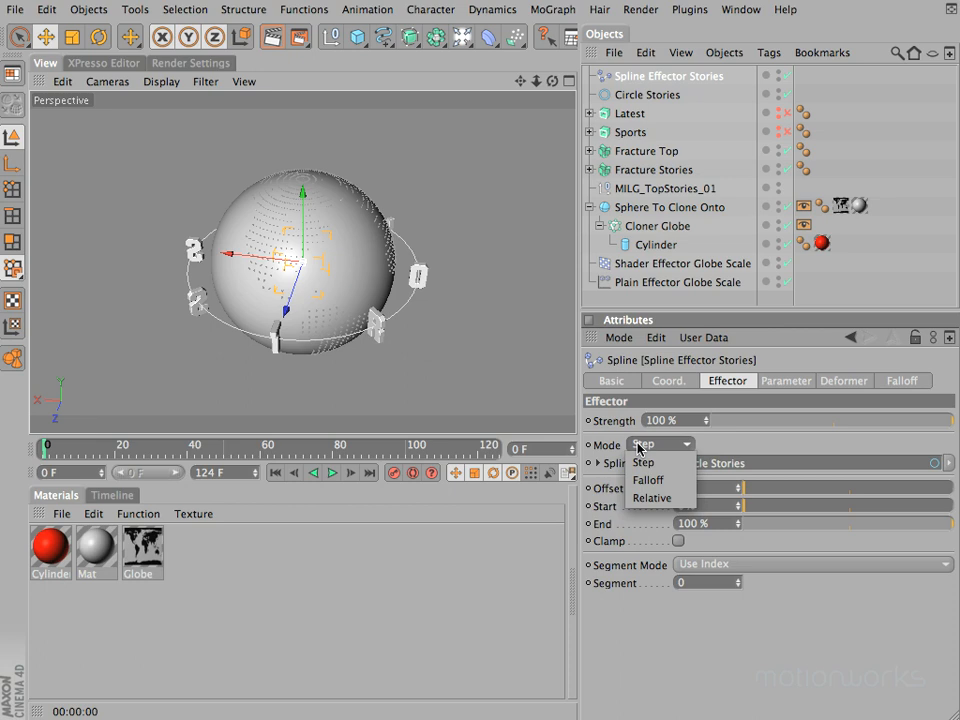
left_click(650, 498)
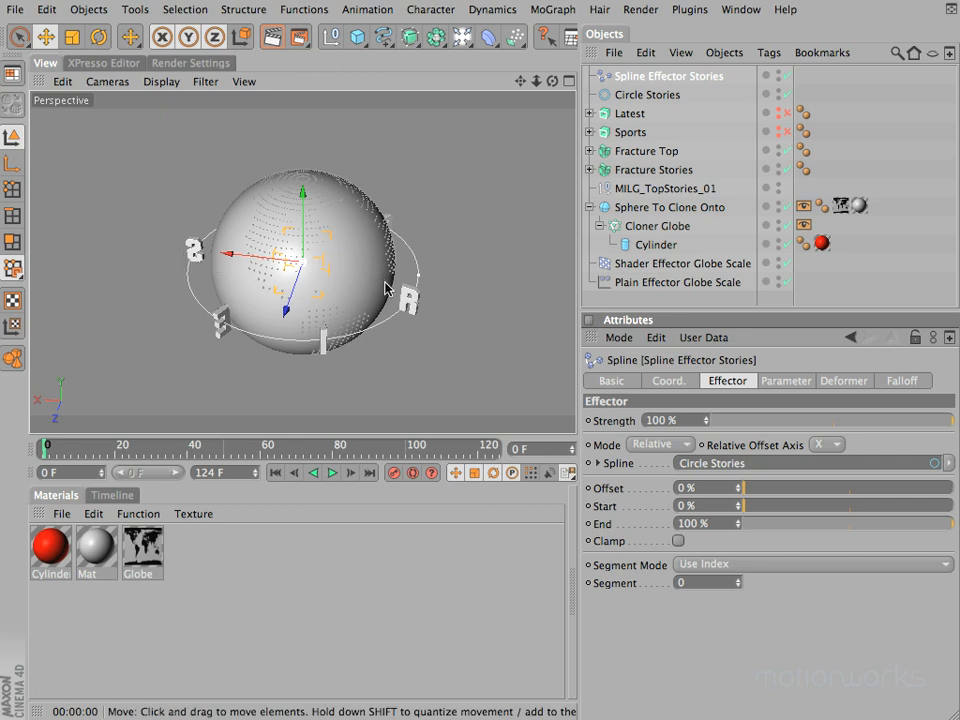
left_click(822, 447)
left_click(835, 442)
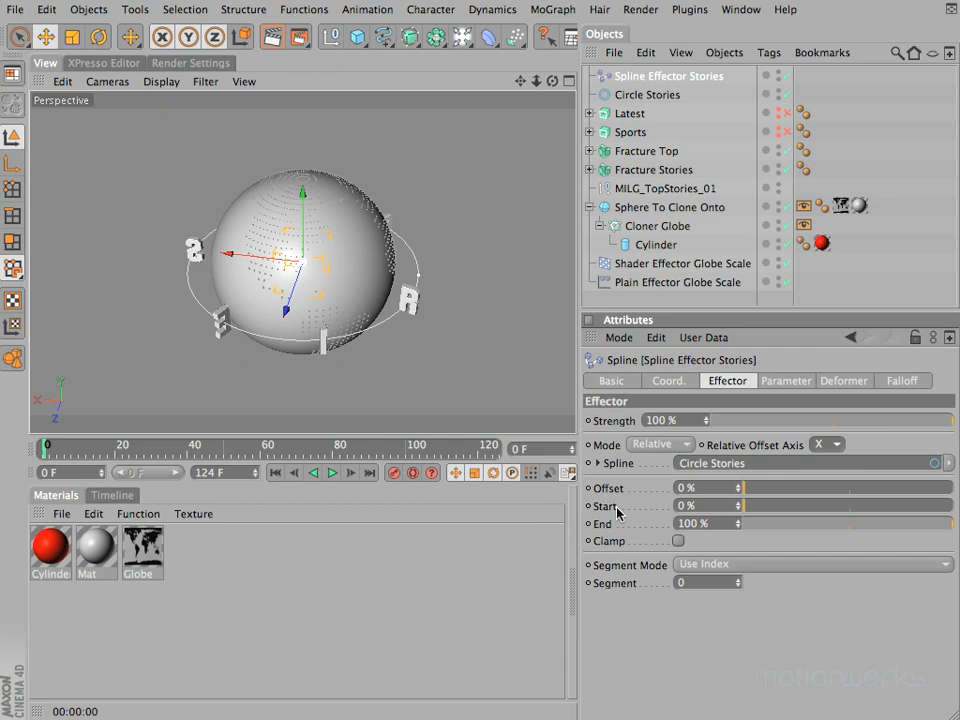
Step: Set the Start value of Spline Effector Stories to 81% to bunch the letters together on the circle
left_click_drag(750, 511, 916, 512)
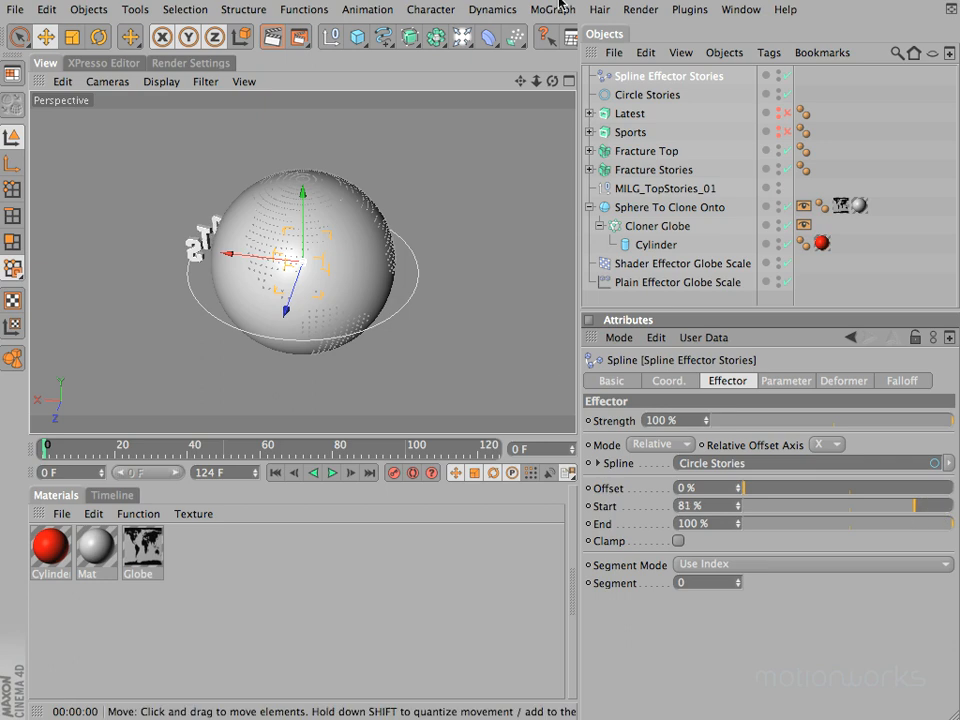
mouse_move(552, 80)
left_mouse_down()
mouse_move(503, 358)
mouse_move(575, 345)
mouse_move(469, 349)
mouse_move(471, 358)
mouse_move(515, 349)
mouse_move(469, 358)
mouse_move(495, 345)
left_mouse_up()
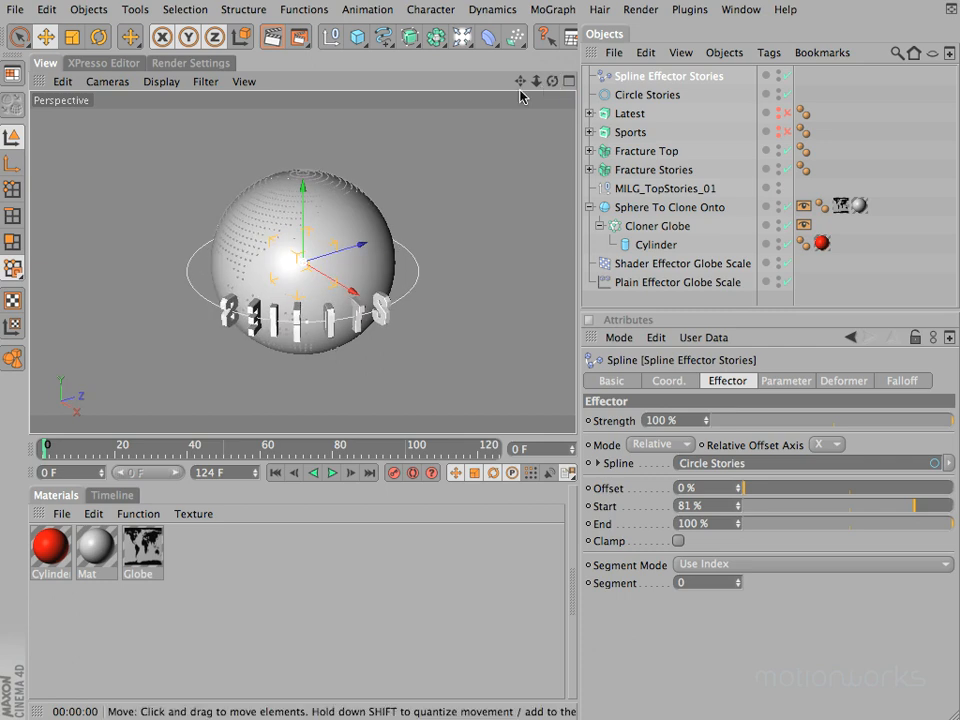
mouse_move(915, 507)
left_mouse_down()
mouse_move(936, 508)
mouse_move(900, 510)
mouse_move(915, 512)
left_mouse_up()
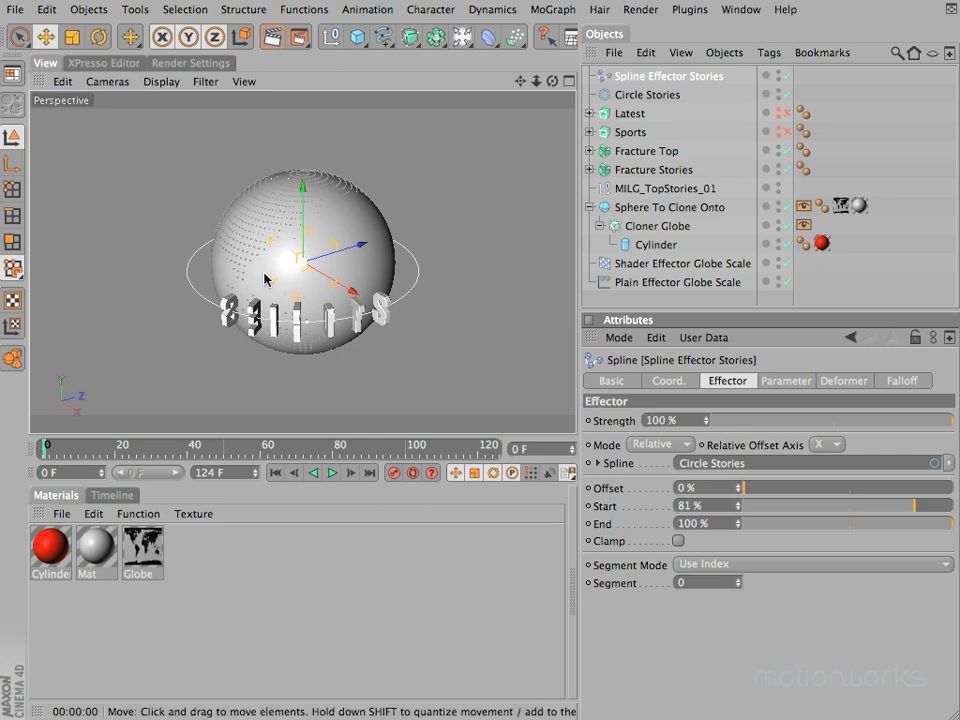
Step: Make the Circle Stories spline editable in point mode and reverse its point sequence
left_click(645, 96)
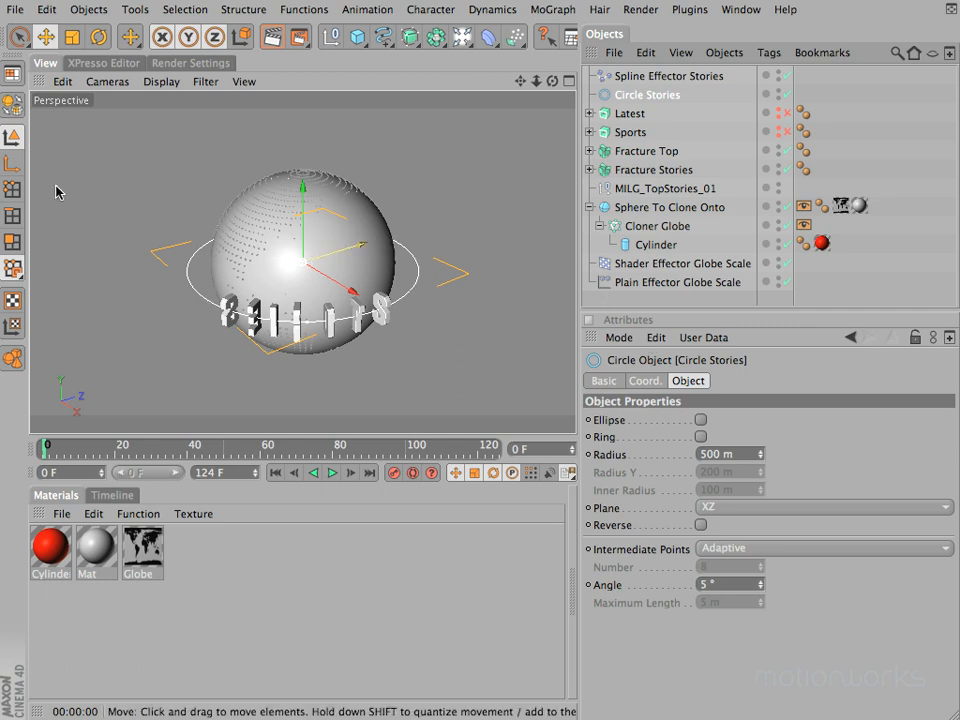
left_click(11, 194)
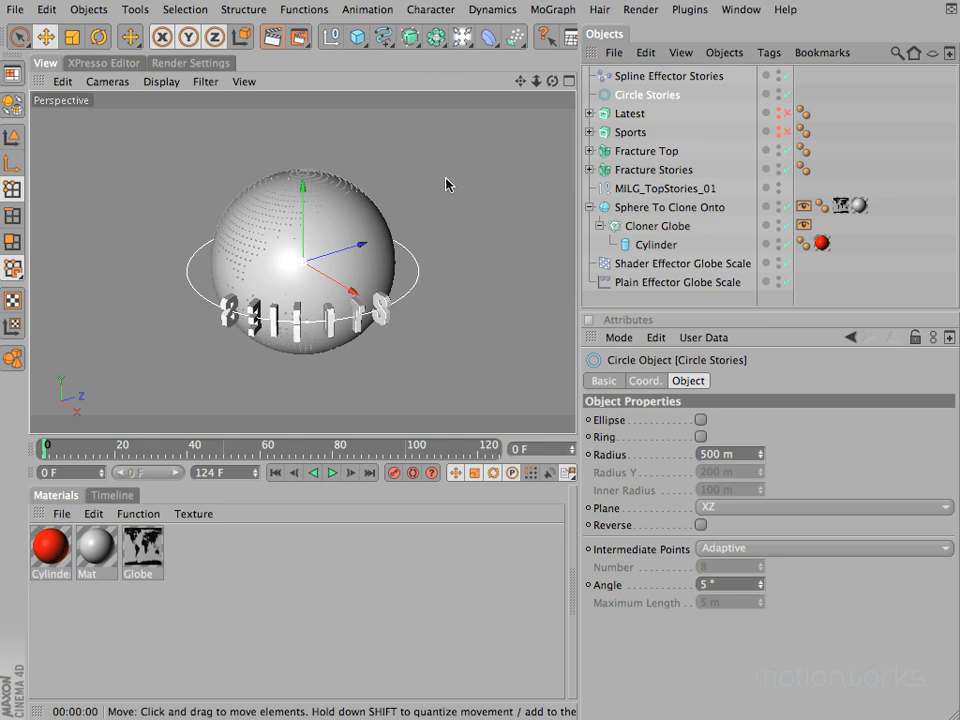
key("c")
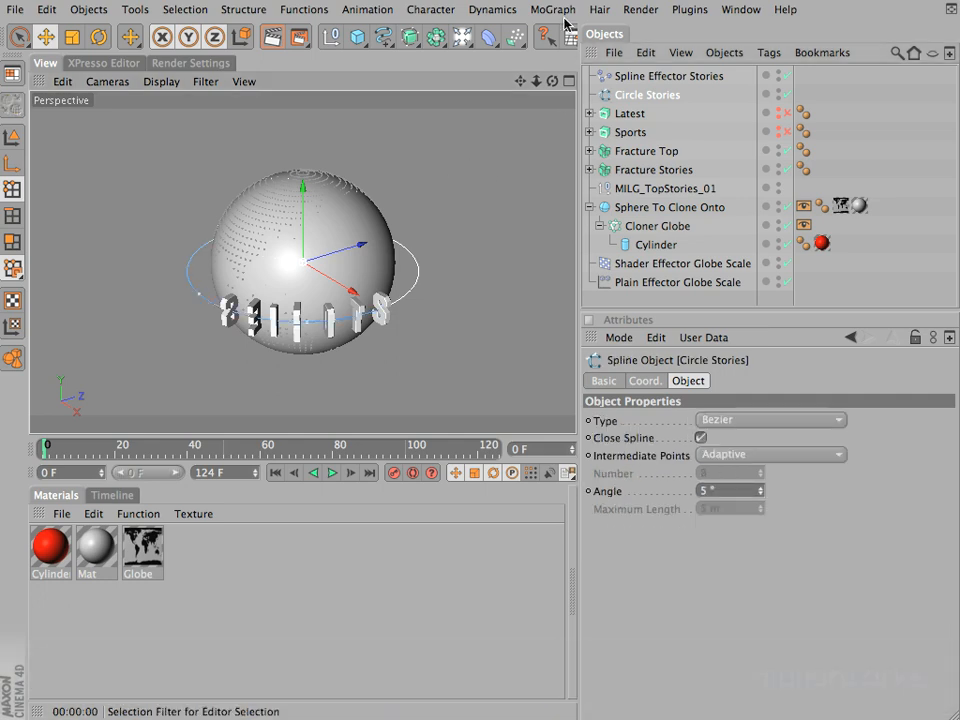
left_click_drag(552, 81, 469, 361)
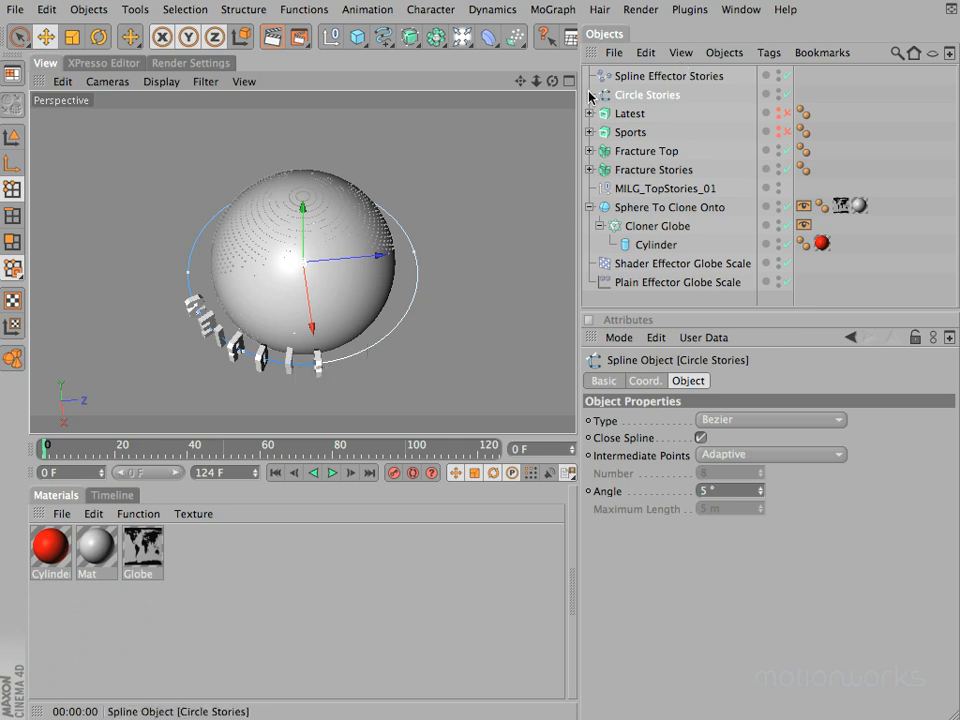
left_click(243, 10)
mouse_move(252, 40)
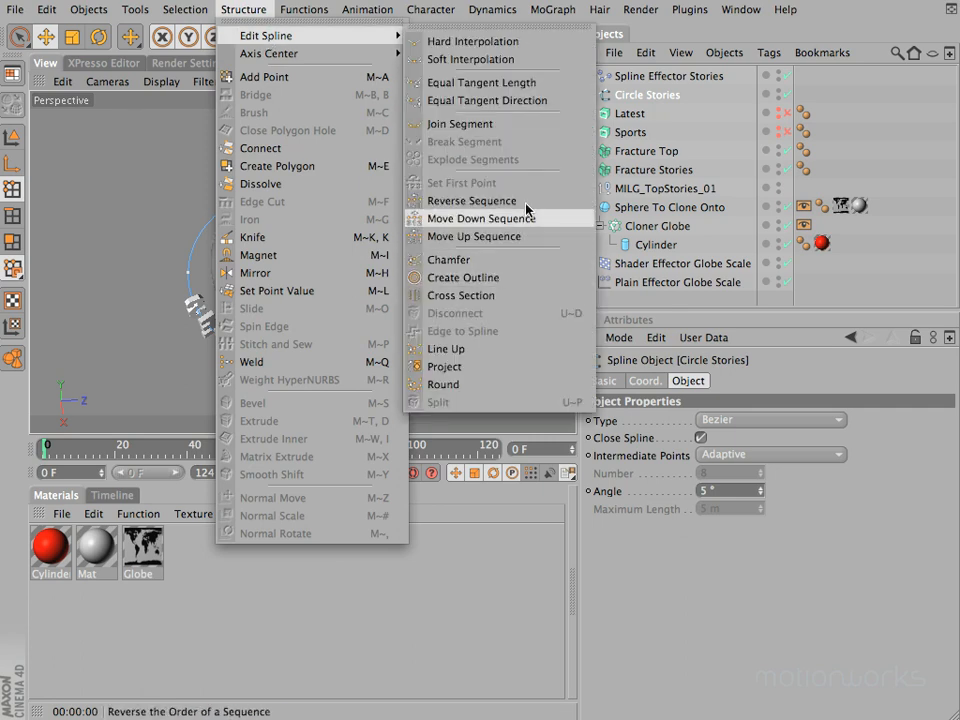
left_click(527, 202)
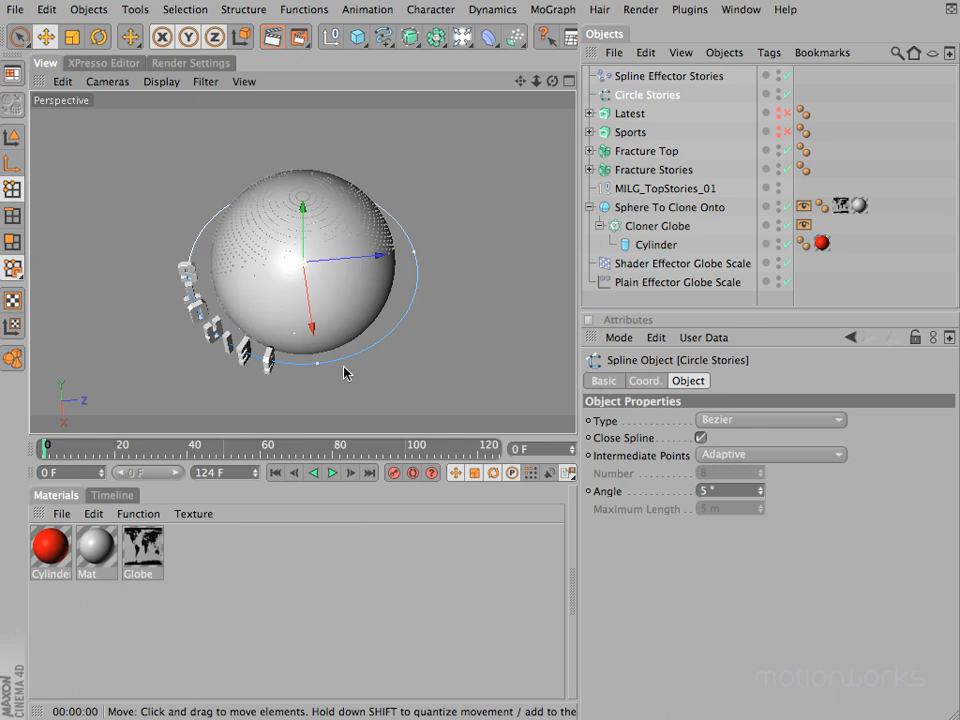
Step: Undo the sequence reversal and the editable conversion of Circle Stories, and try reversing the sequence on the parametric circle
key("super+z")
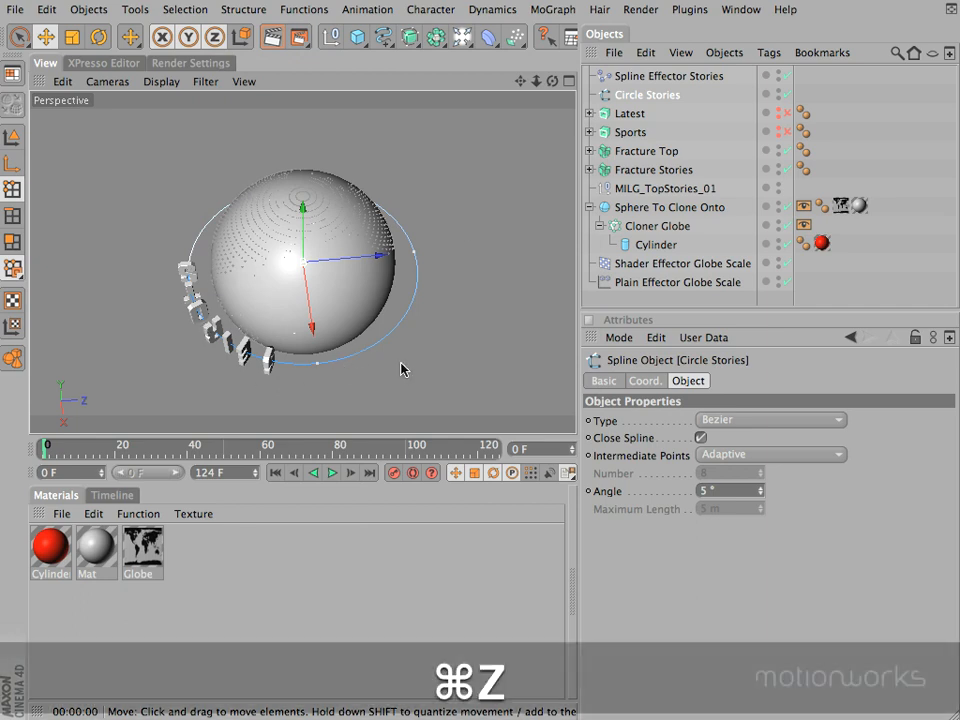
key("super+z")
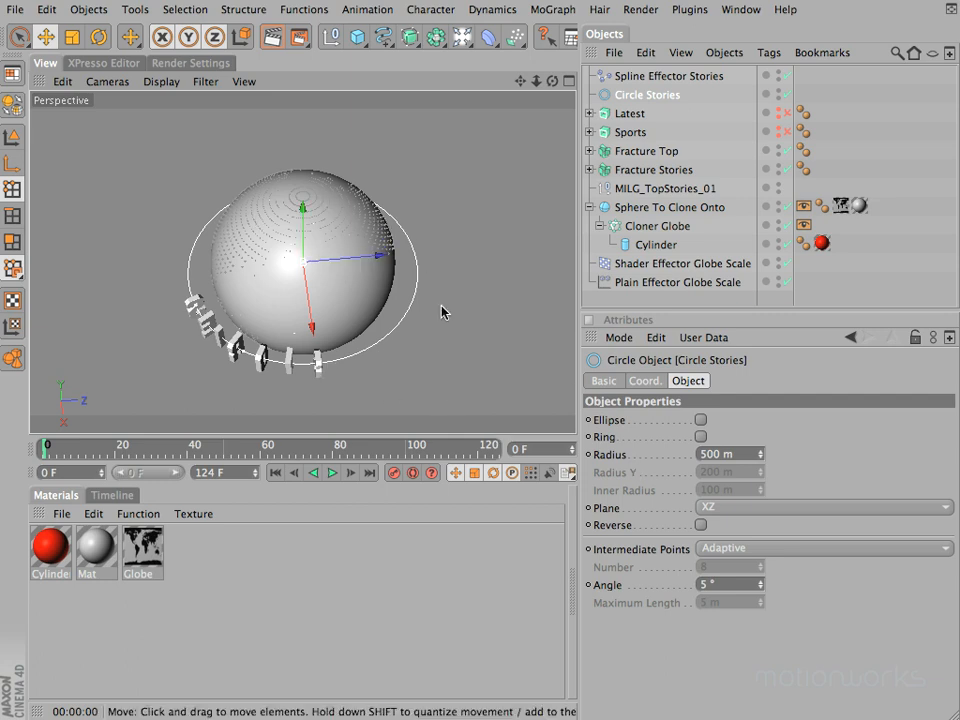
left_click(243, 10)
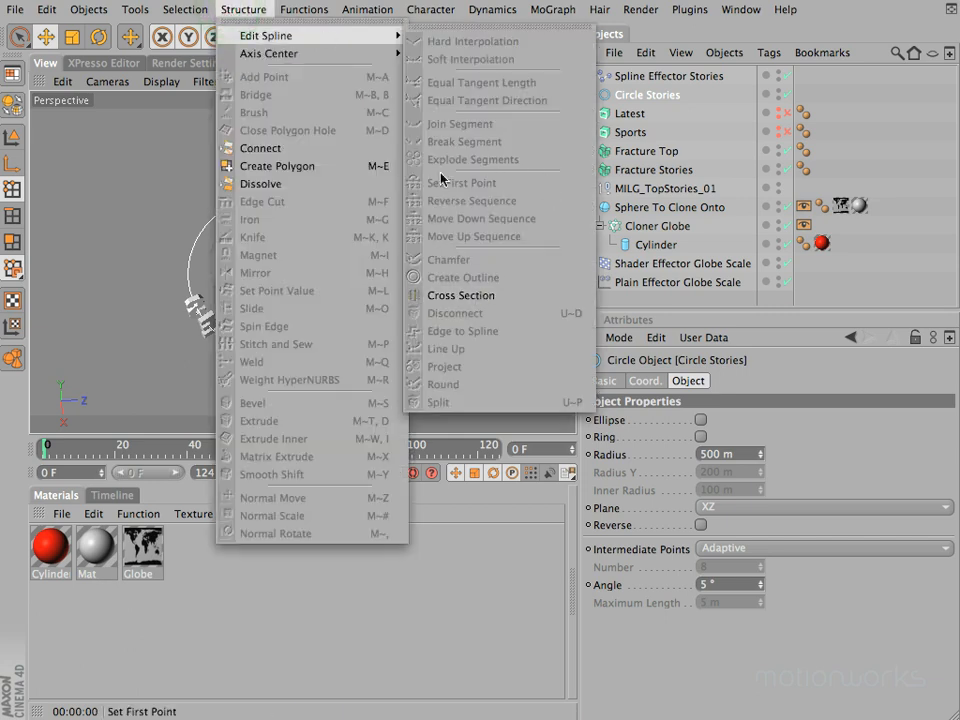
left_click(503, 210)
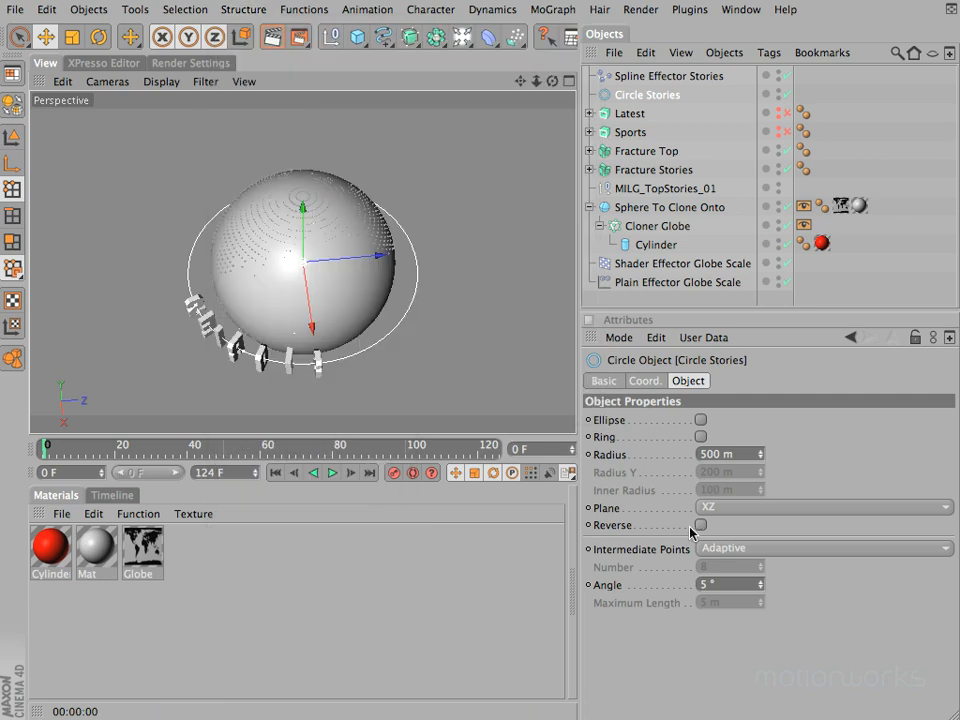
Step: Enable the Reverse option of the Circle Stories spline to flip the letter order
left_click_drag(473, 356, 526, 338, "alt")
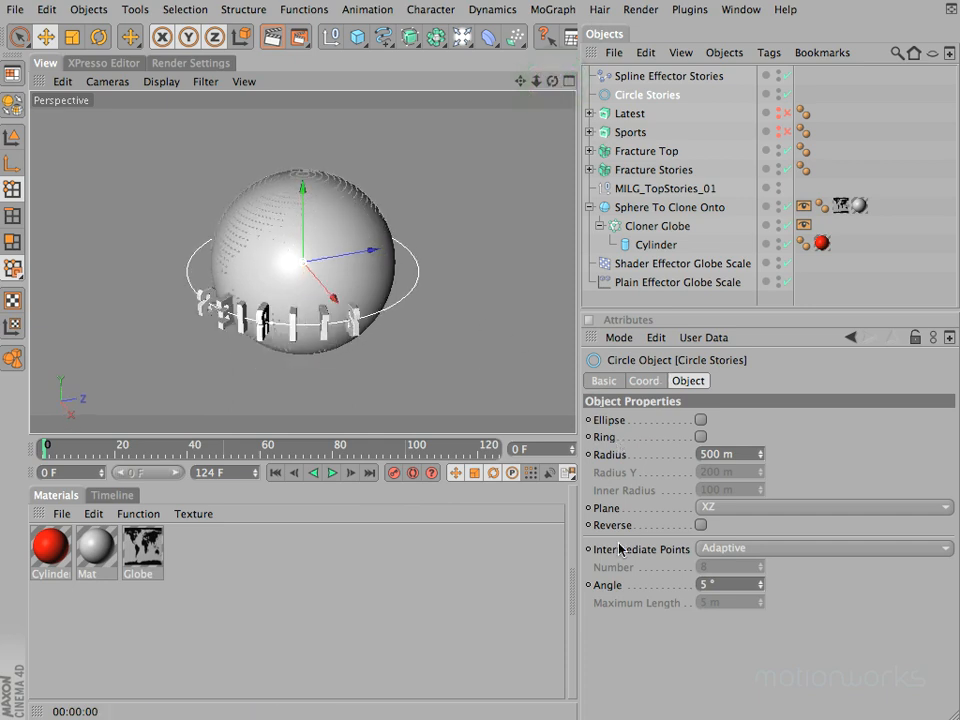
left_click(700, 526)
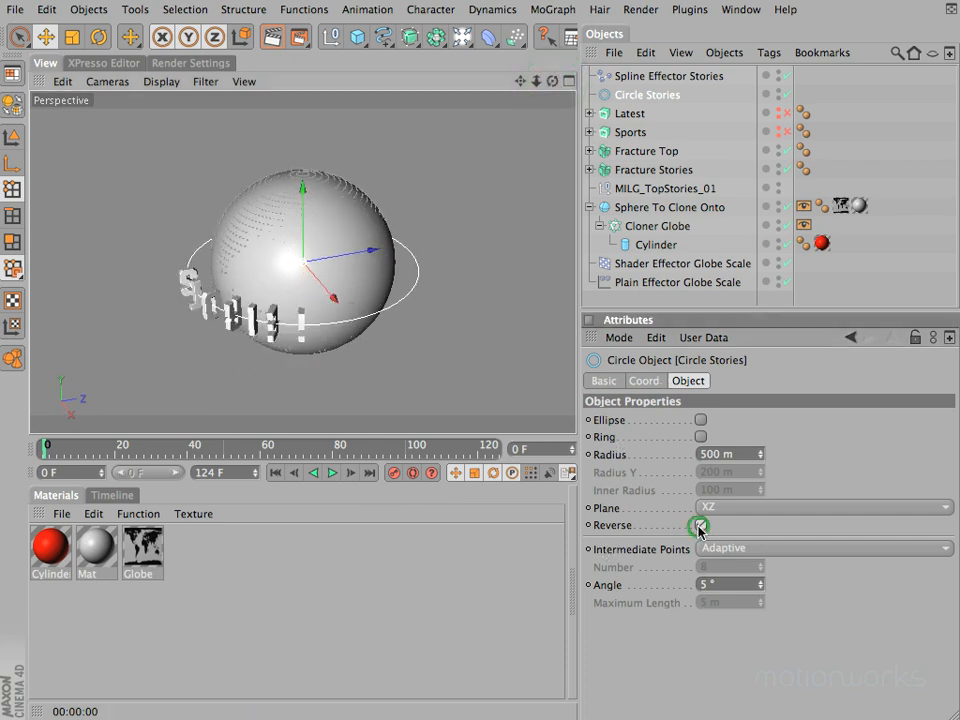
left_click_drag(552, 80, 470, 356)
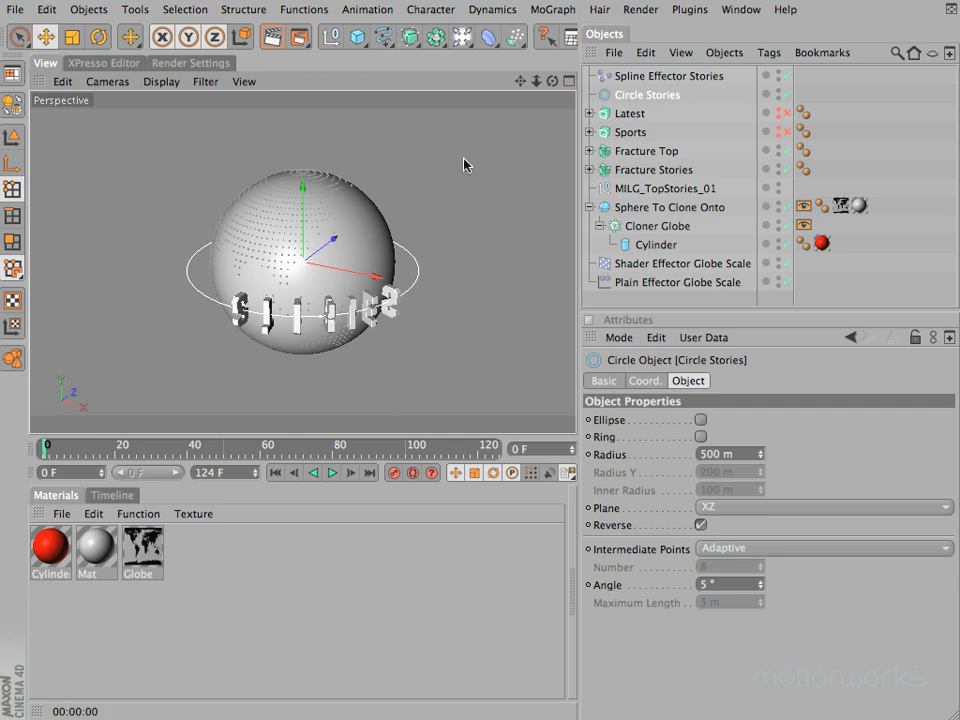
Step: Set the rotation of Spline Effector Stories to 180° pitch and -90° heading so the letters stand upright and face outward
left_click(642, 78)
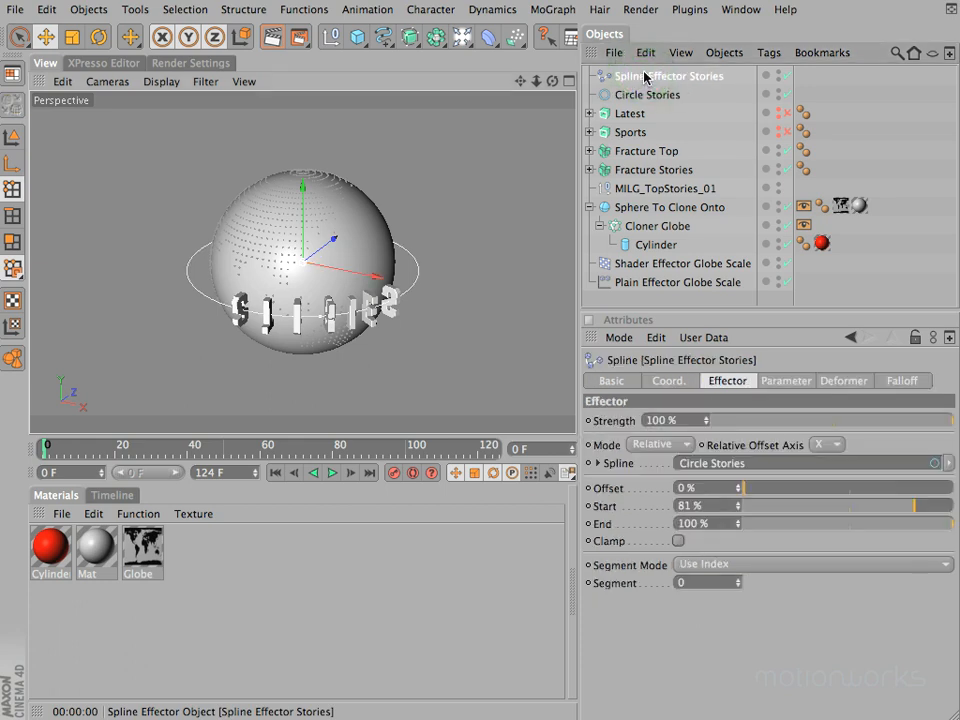
left_click(804, 383)
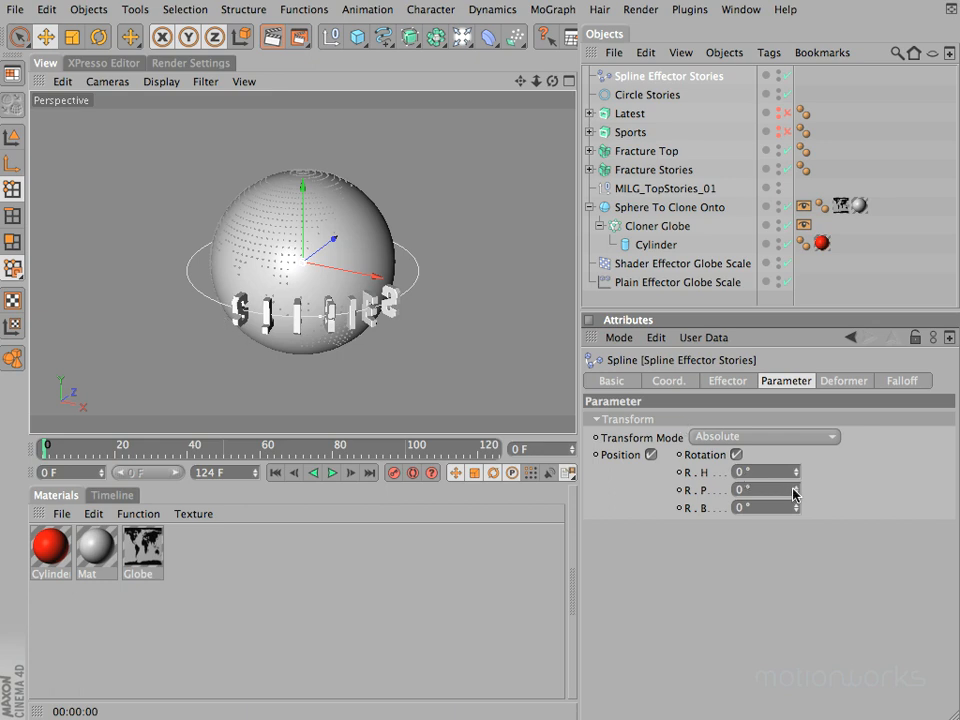
mouse_move(797, 492)
left_mouse_down()
mouse_move(795, 484)
mouse_move(797, 493)
left_mouse_up()
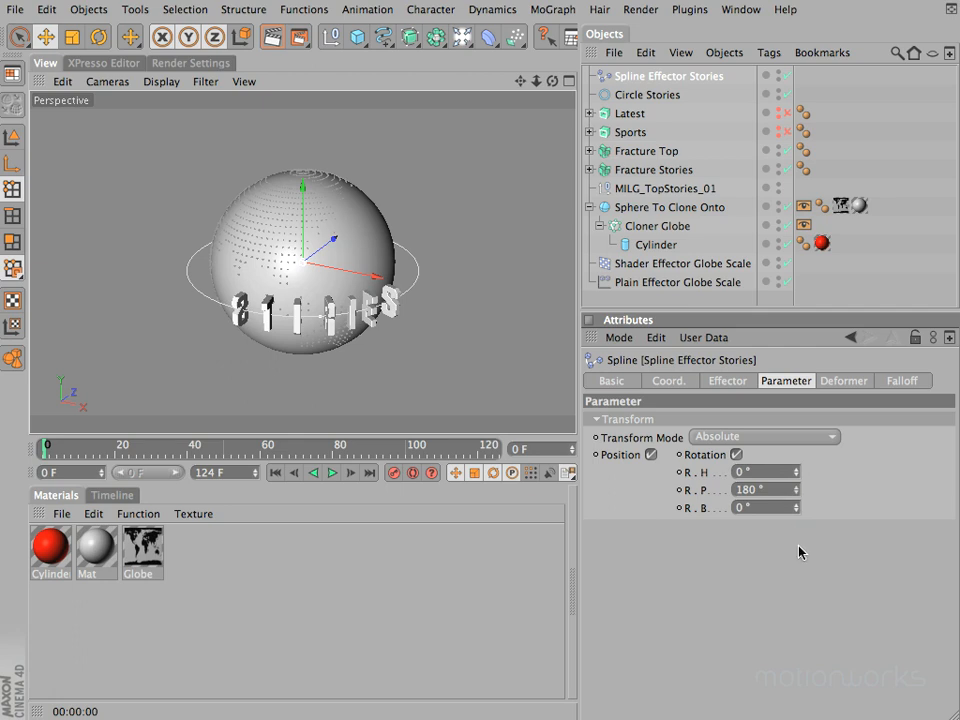
left_click_drag(798, 474, 798, 474)
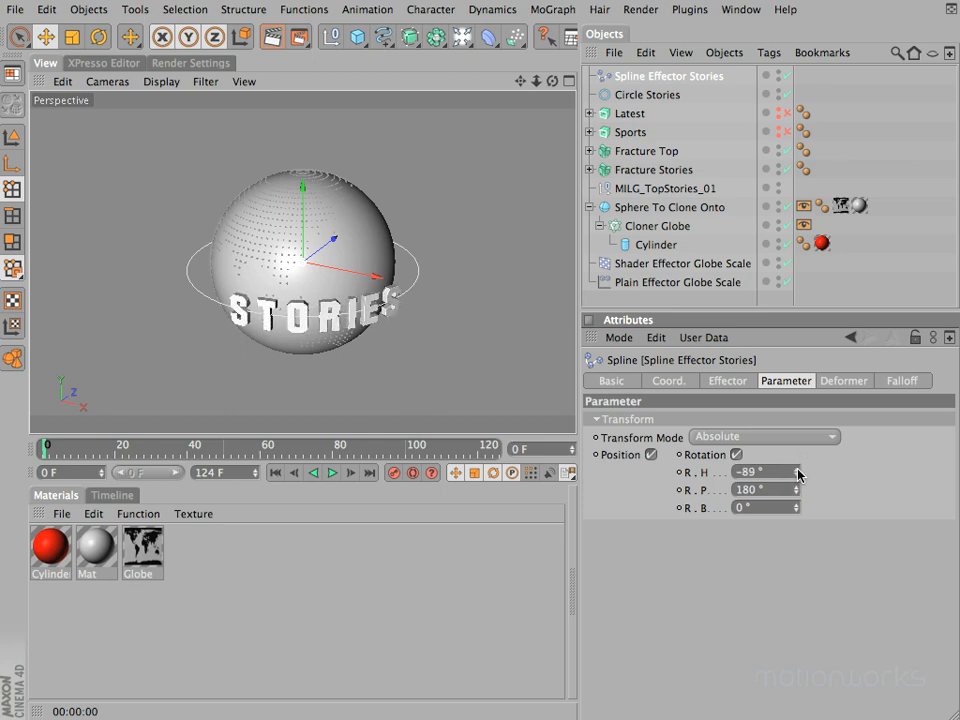
left_click_drag(798, 474, 798, 474)
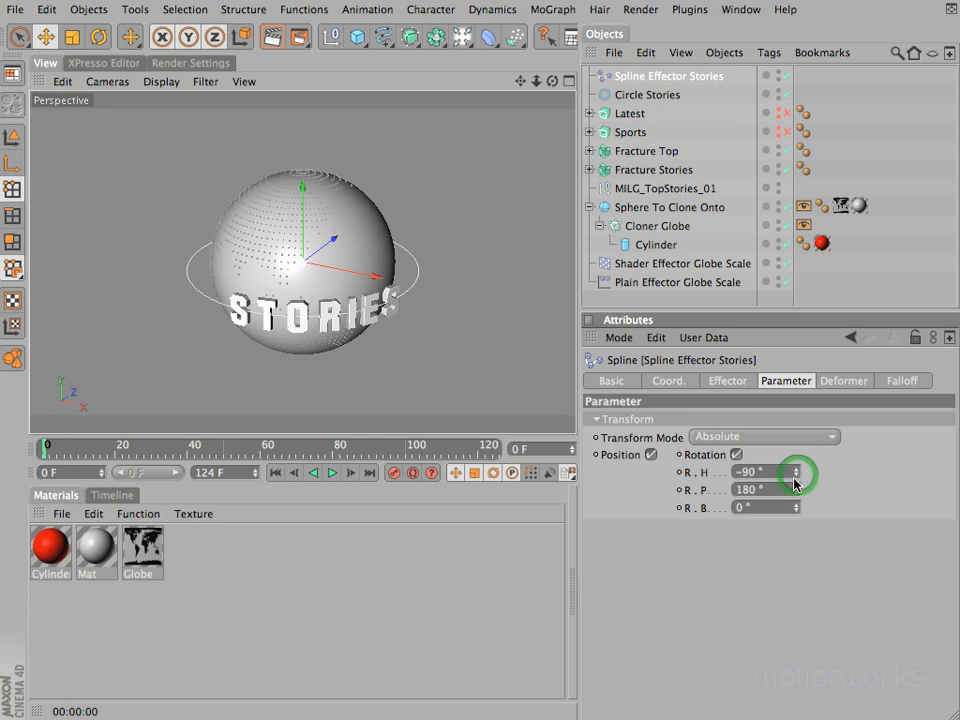
Step: Try sliding the letters along the circle with a -3% Offset on Spline Effector Stories, and undo the change
left_click_drag(553, 82, 474, 334)
left_click(729, 382)
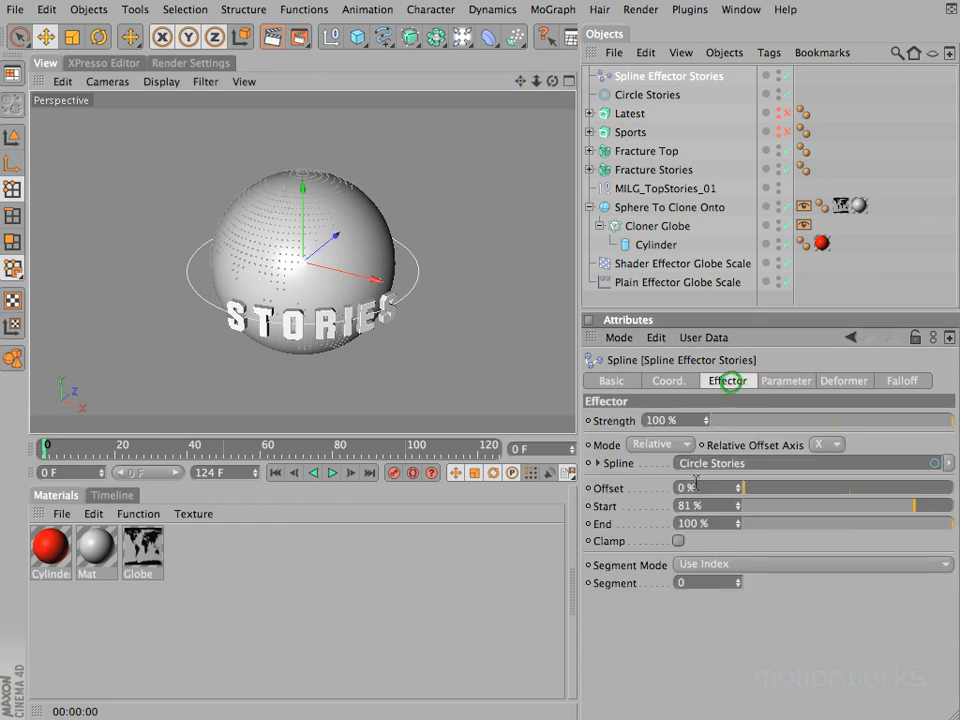
mouse_move(739, 489)
left_mouse_down()
mouse_move(747, 467)
mouse_move(739, 498)
mouse_move(739, 487)
left_mouse_up()
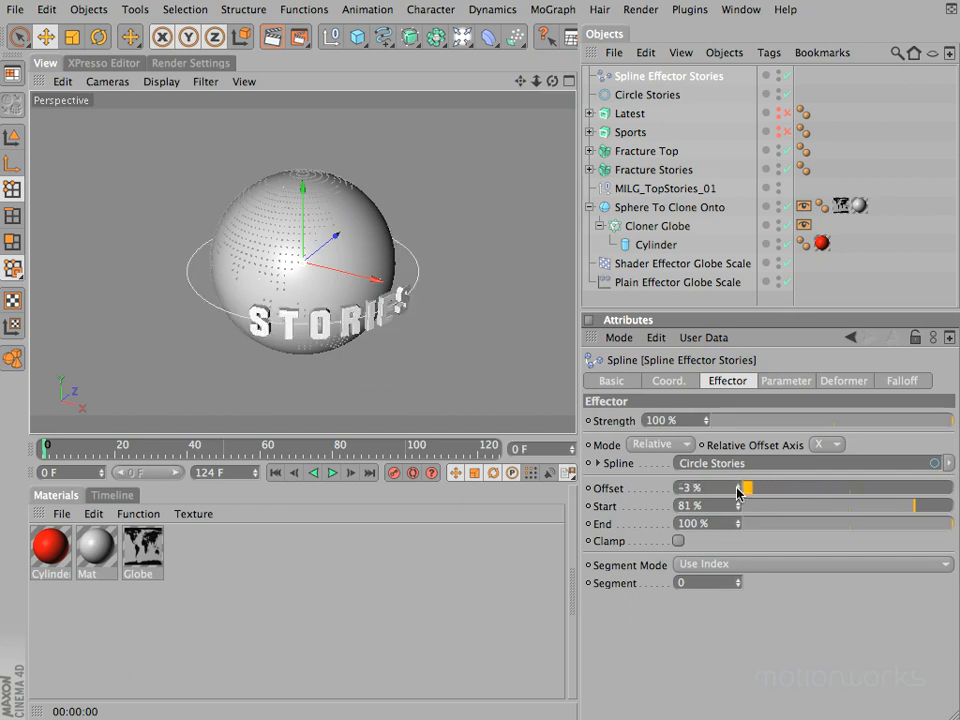
key("super+z")
Step: Tighten the STORIES letter spacing by setting the Start value of Spline Effector Stories to 86%
left_click_drag(555, 81, 472, 361)
left_click_drag(519, 82, 472, 352, "super")
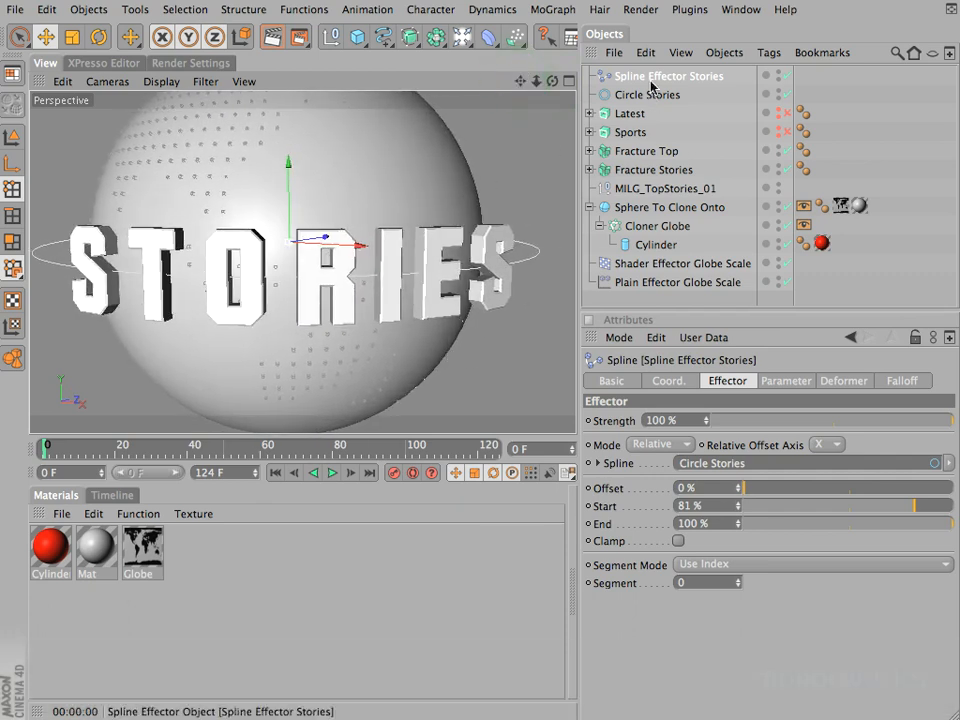
left_click(738, 509)
left_click(738, 506)
left_click(738, 506)
double_click(712, 506)
type("87")
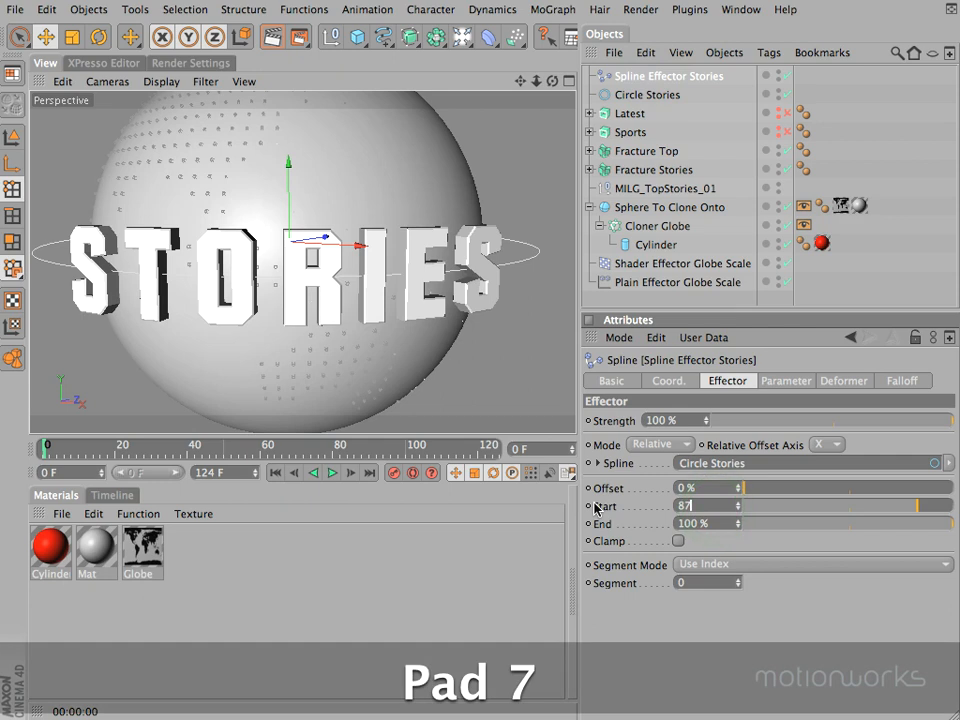
key("Return")
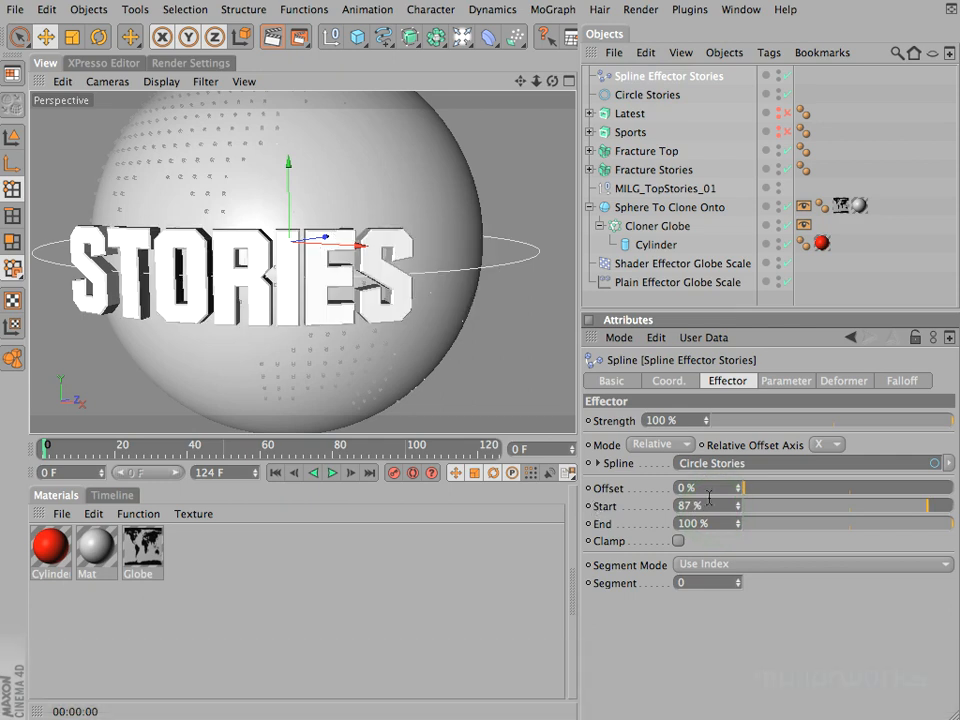
left_click(738, 509)
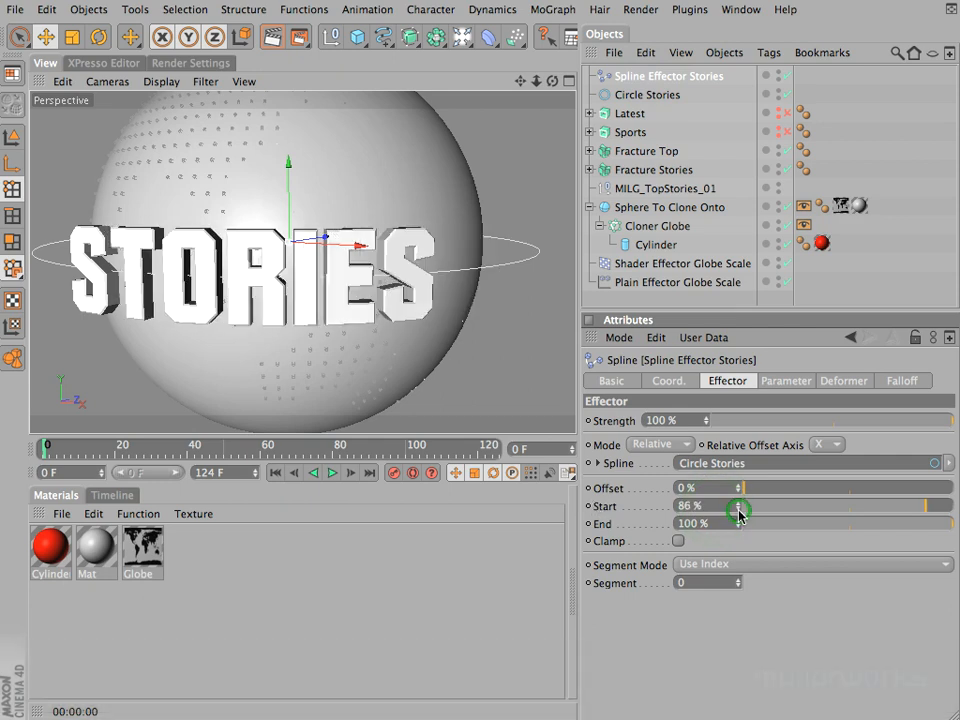
left_click(738, 509)
left_click_drag(552, 83, 471, 356)
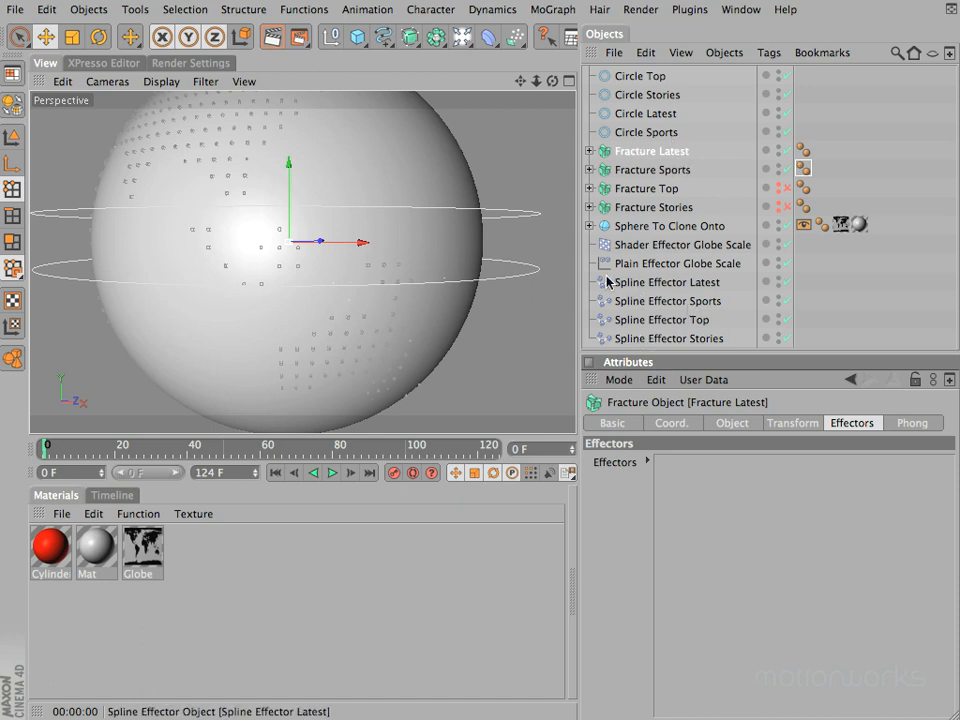
Step: Assign Spline Effector Latest to the Fracture Latest object and set the effector's Start value to 92%
left_click_drag(655, 286, 756, 536)
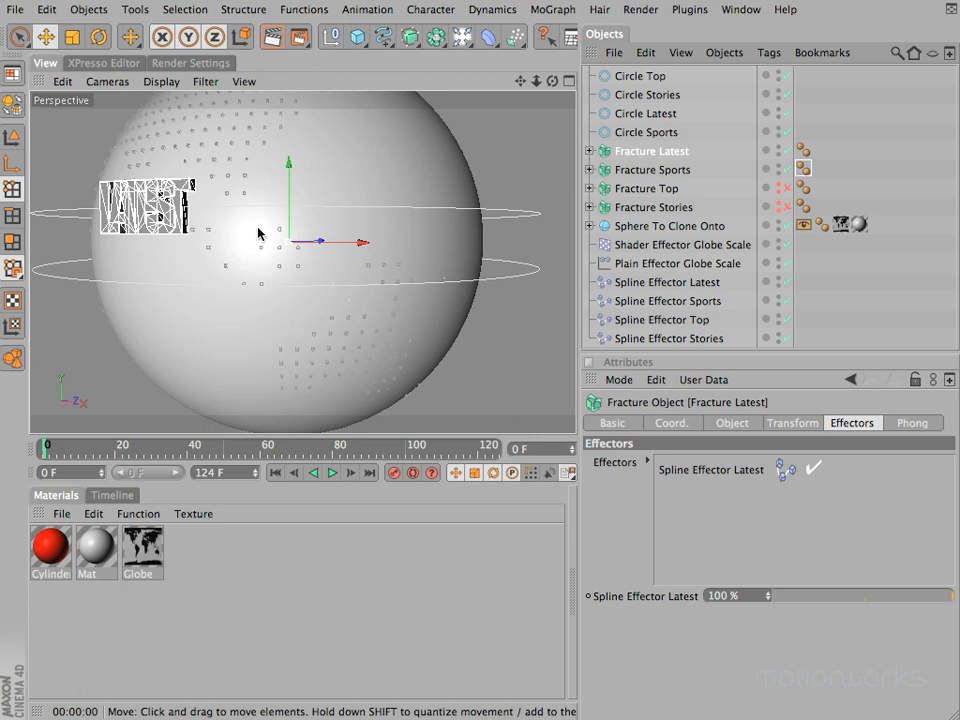
left_click(795, 423)
left_click(686, 586)
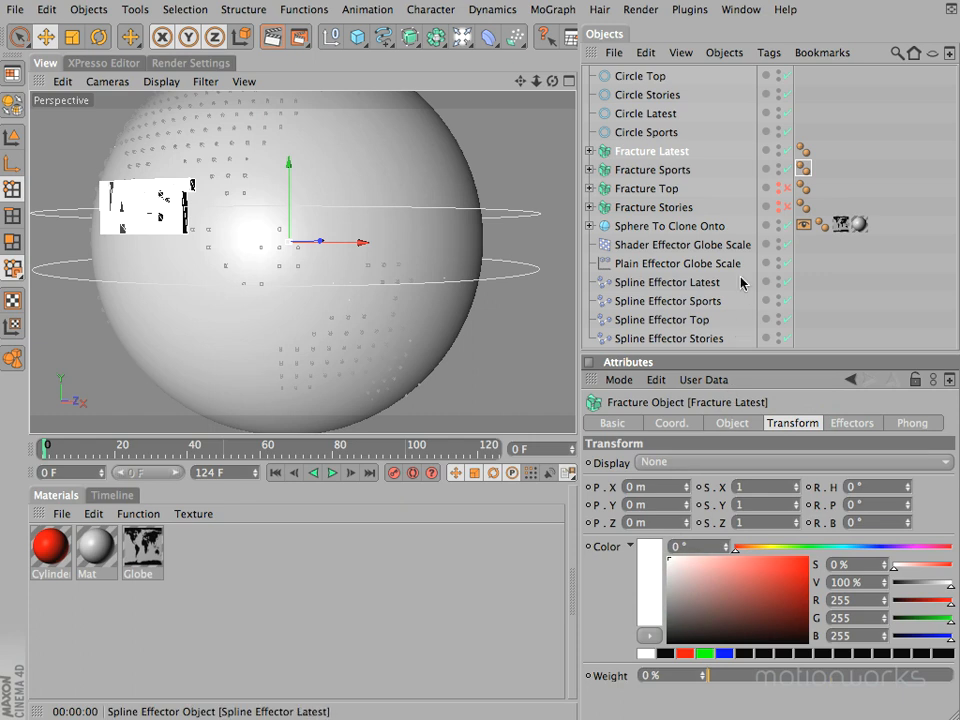
left_click(640, 282)
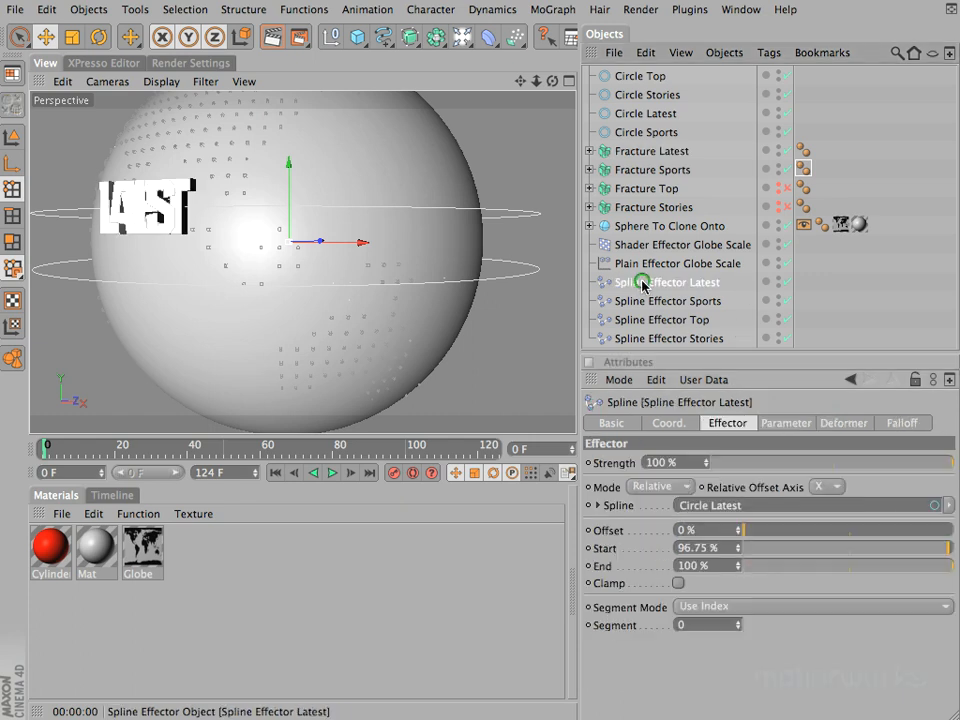
left_click(729, 547)
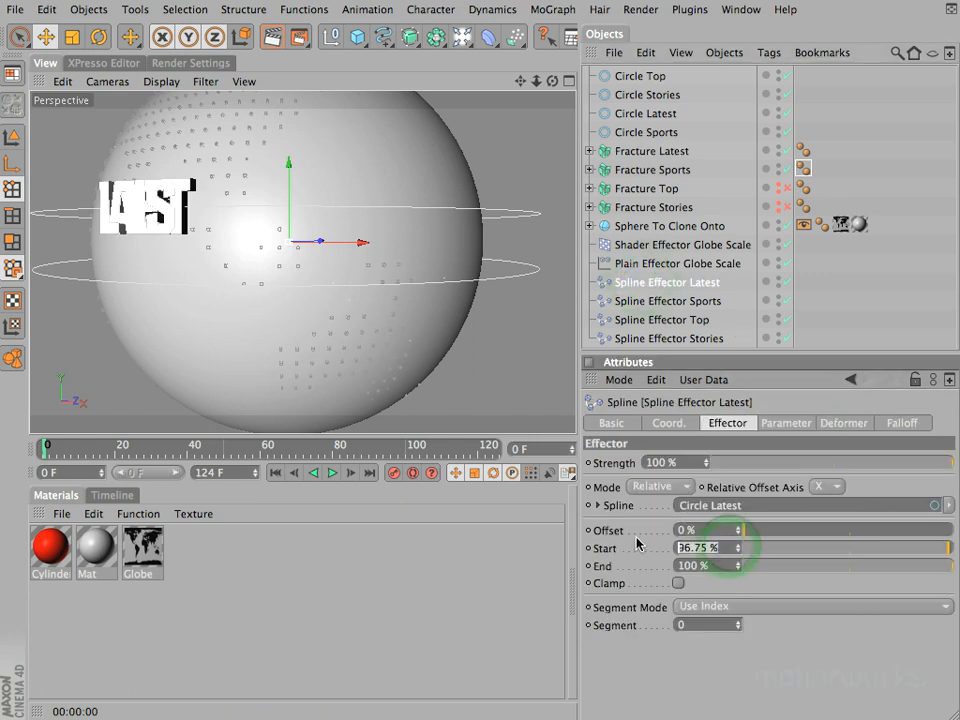
type("92")
key("Return")
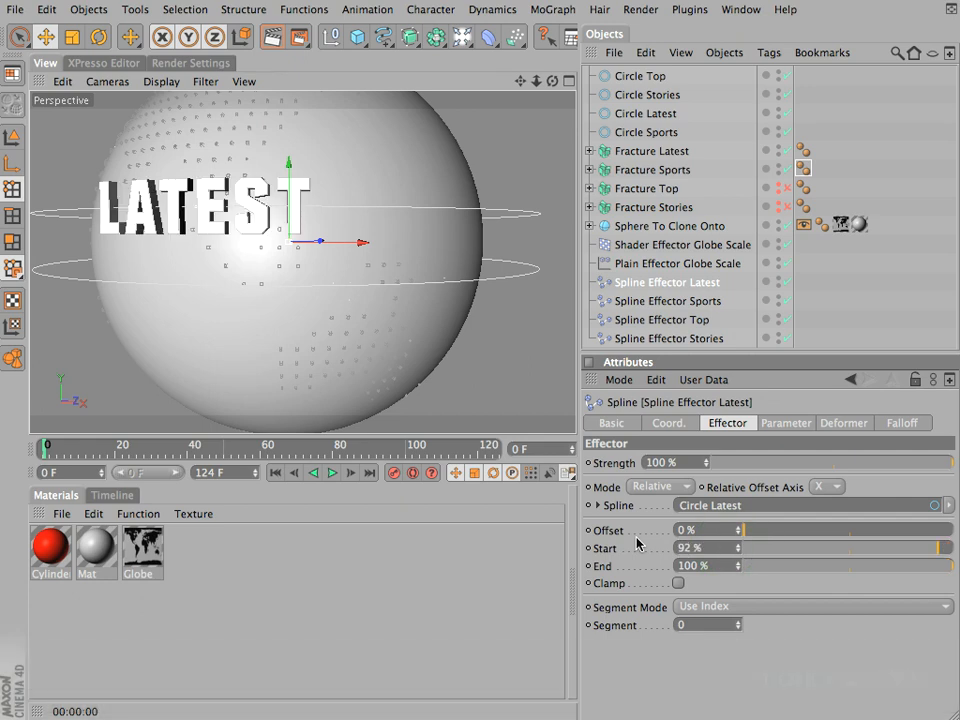
Step: Assign Spline Effector Sports to the Fracture Sports object and set the effector's Start value to 87%
left_click(634, 170)
left_click(674, 590)
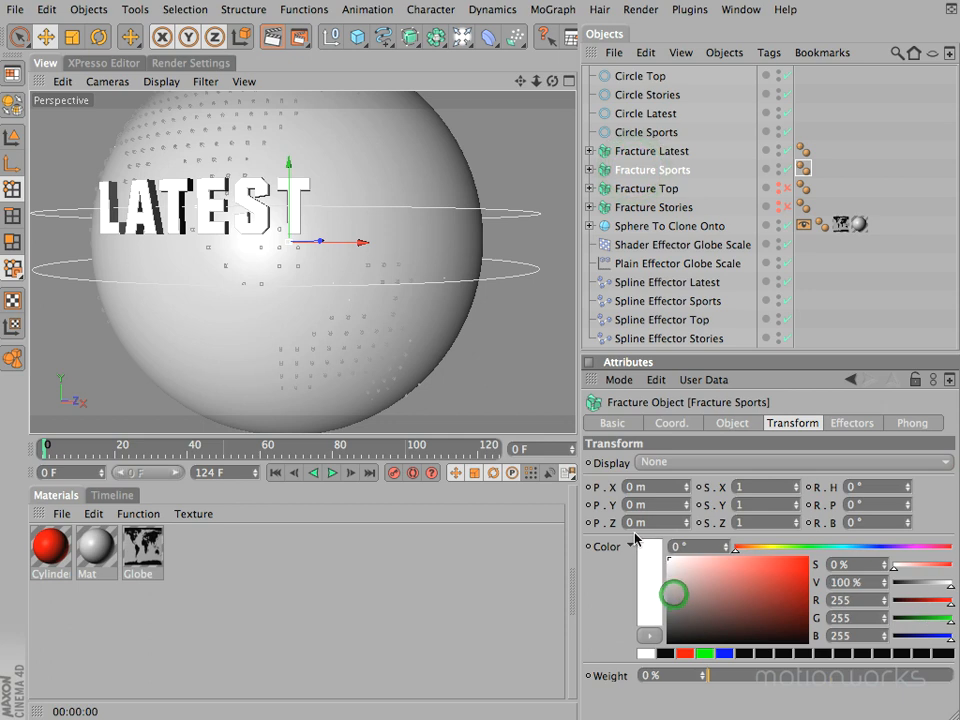
left_click(852, 424)
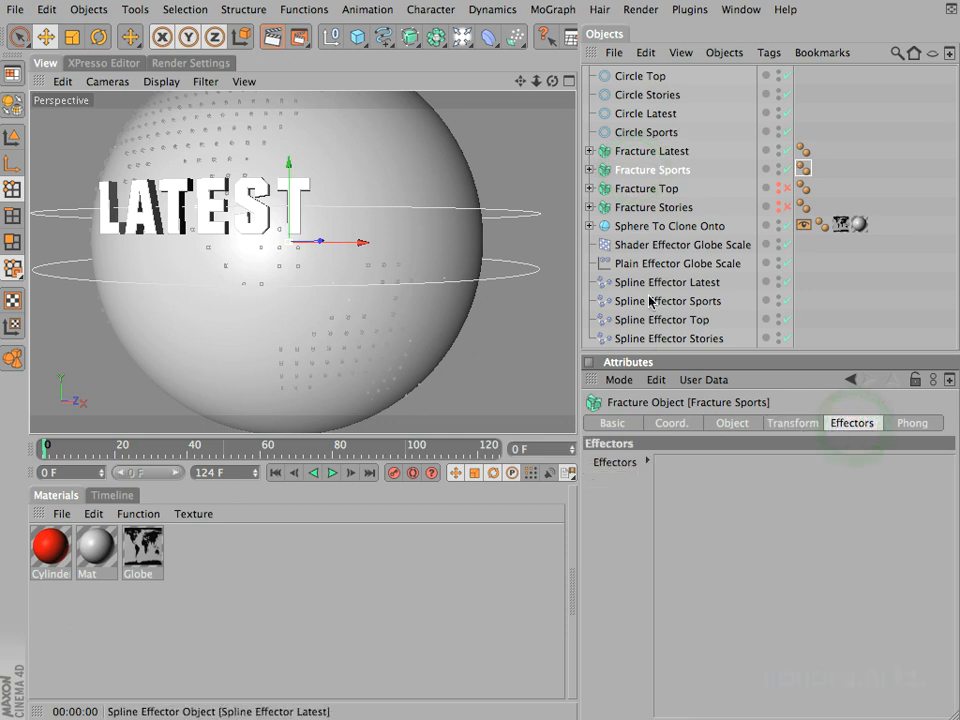
left_click_drag(642, 305, 748, 508)
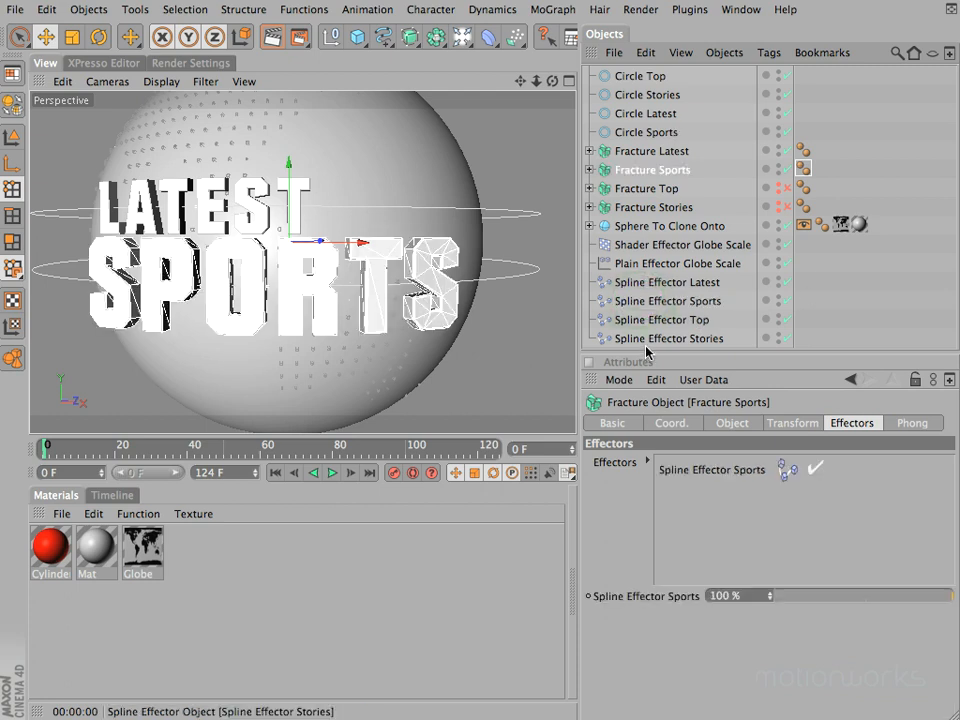
left_click(645, 301)
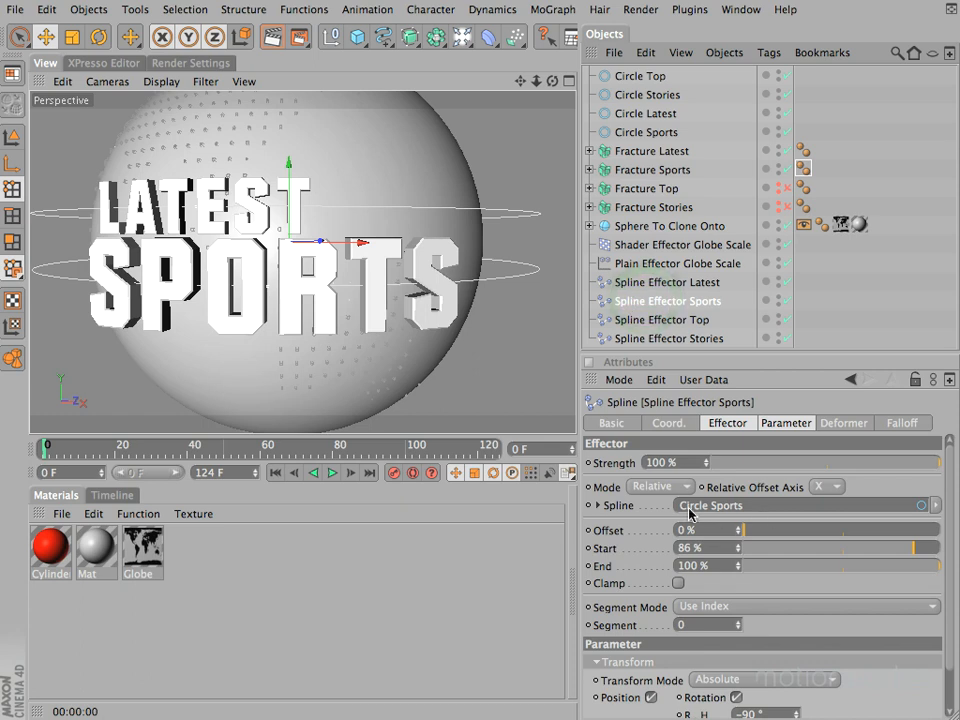
left_click(741, 546)
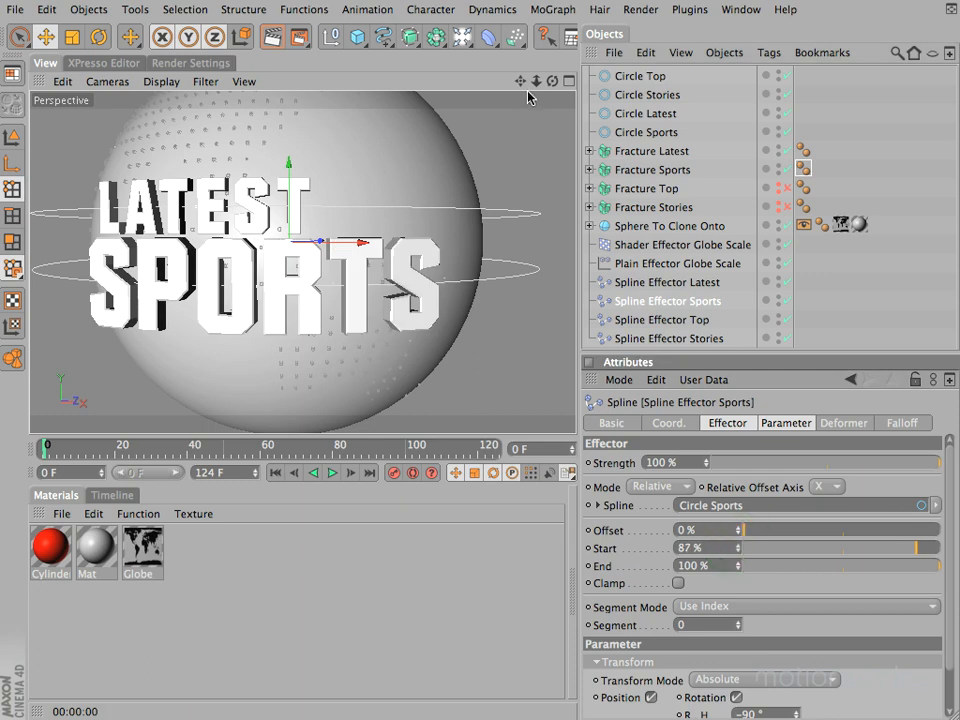
Step: Tighten the LATEST letter spacing by setting the Start value of Spline Effector Latest to 92.5%, and save the scene
left_click_drag(552, 81, 470, 357)
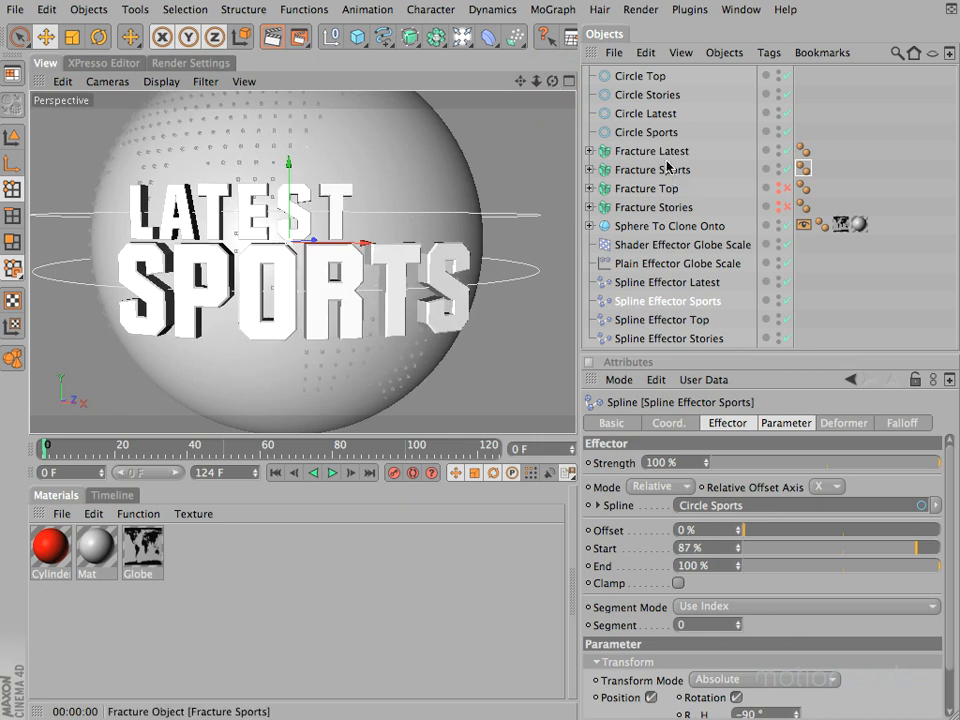
left_click(665, 152)
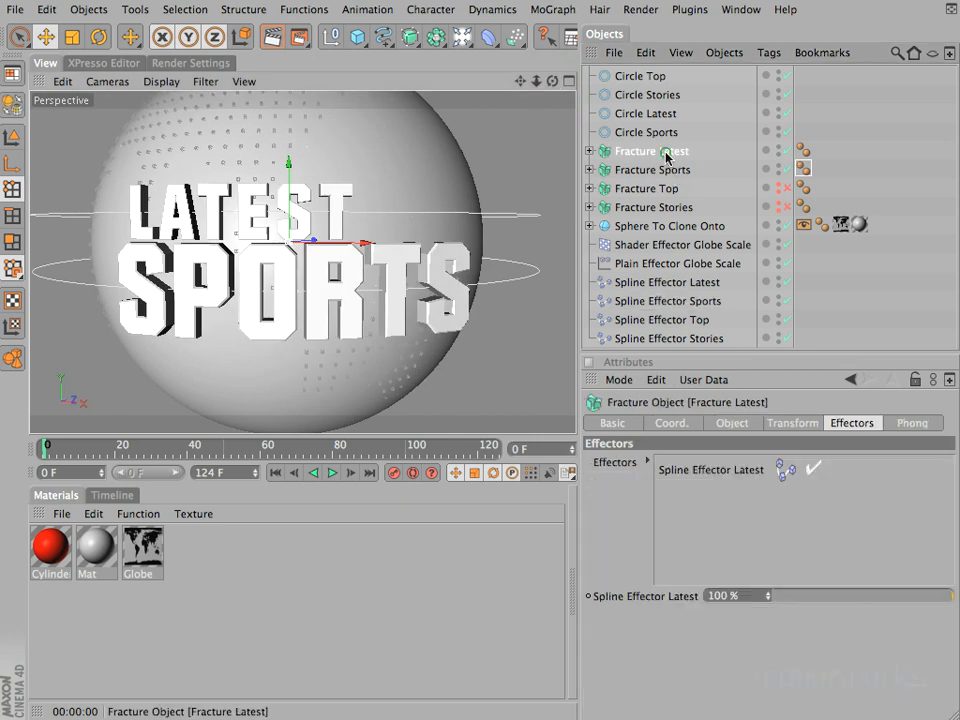
left_click(672, 284)
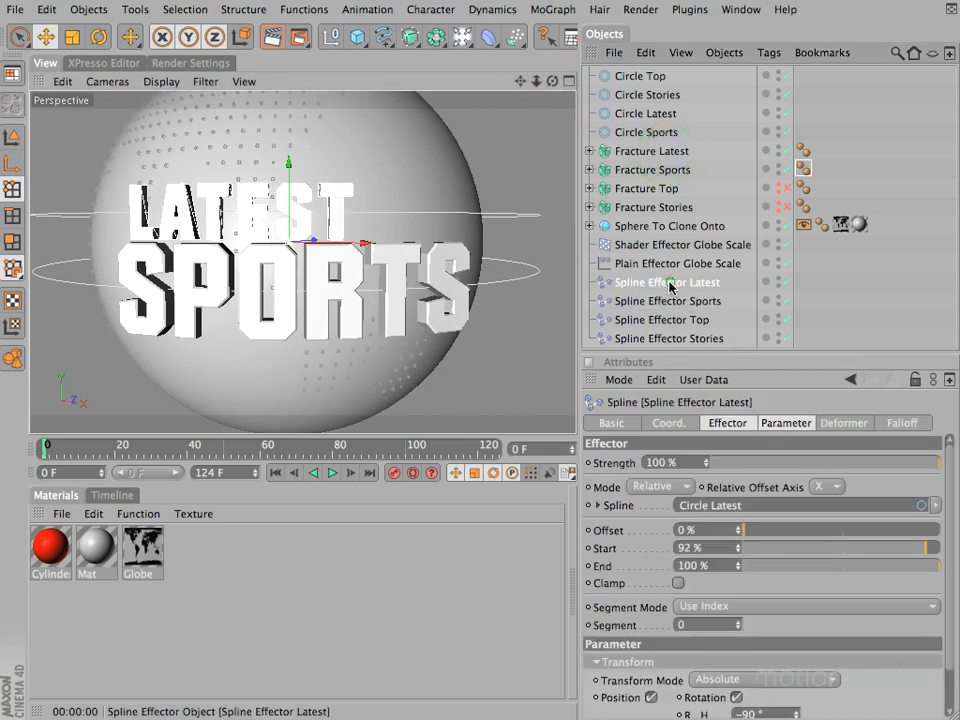
left_click(738, 546)
left_click_drag(720, 546, 535, 497)
type("92.5")
key("Return")
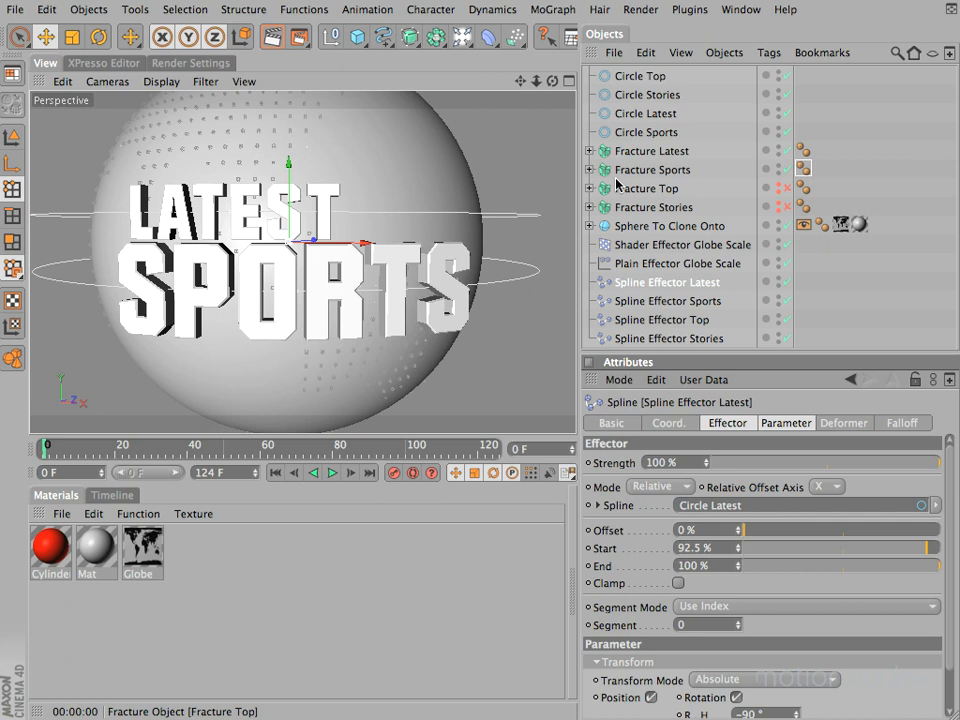
left_click(16, 10)
left_click(45, 189)
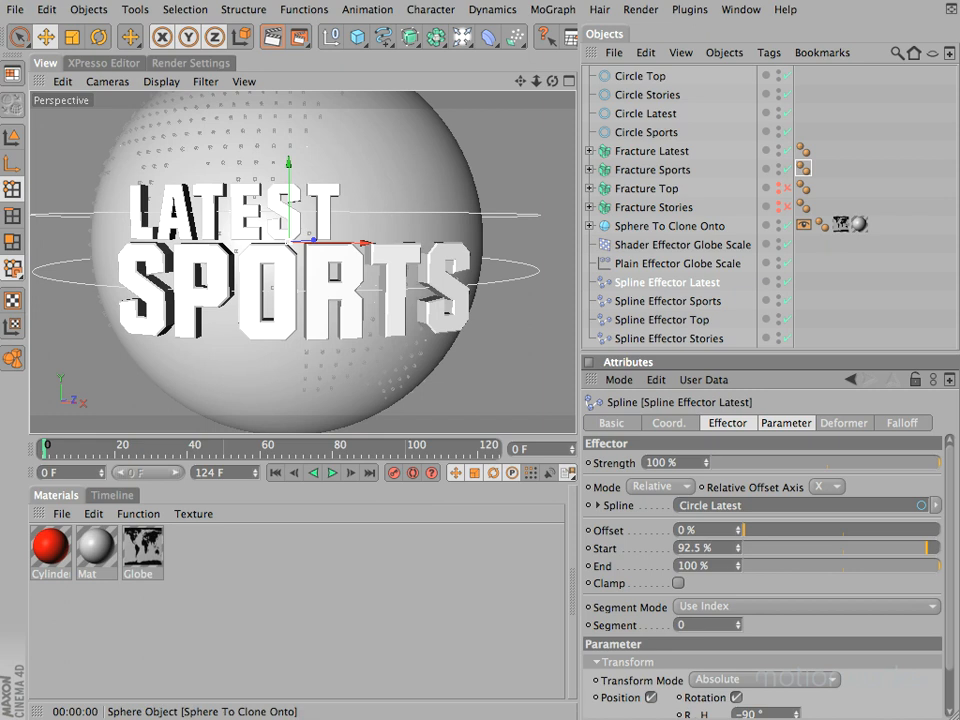
double_click(694, 548)
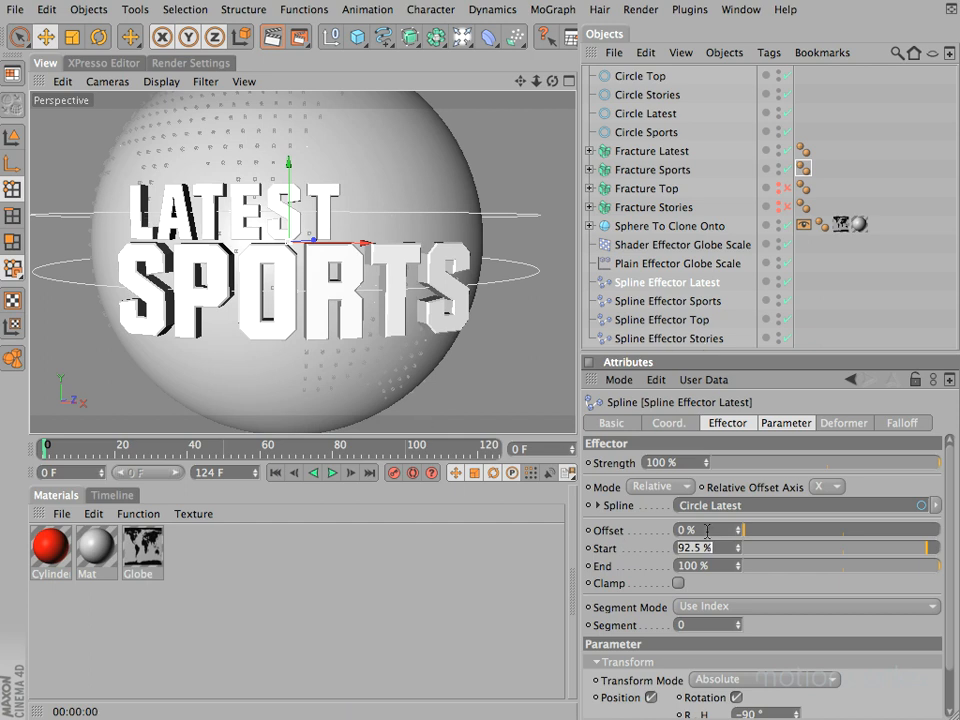
left_click_drag(710, 530, 605, 522)
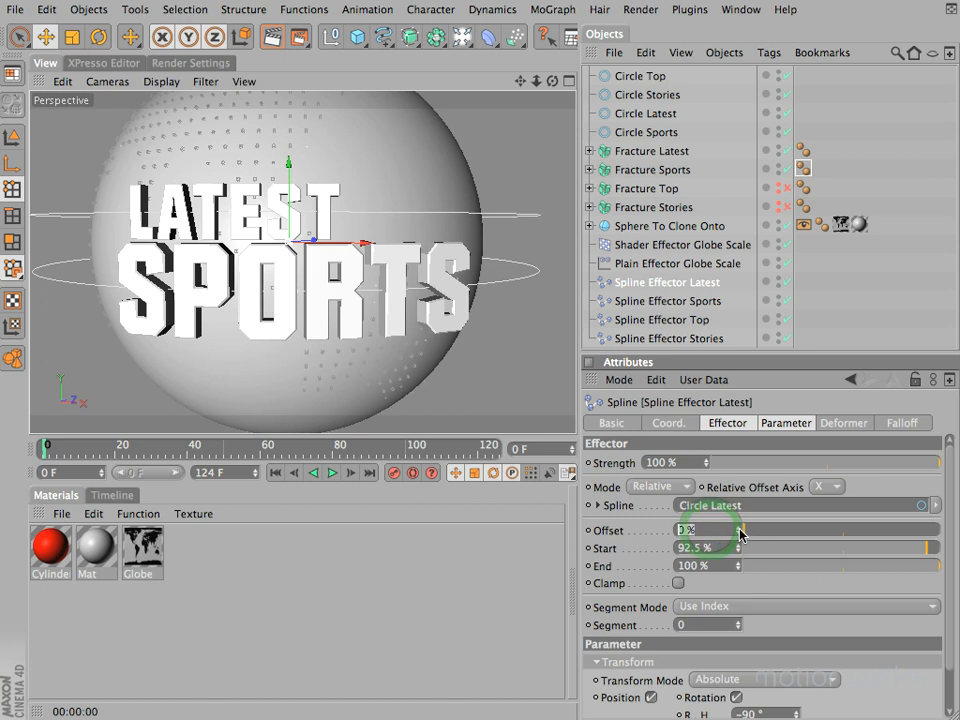
left_click(740, 530)
left_click_drag(740, 531, 607, 530)
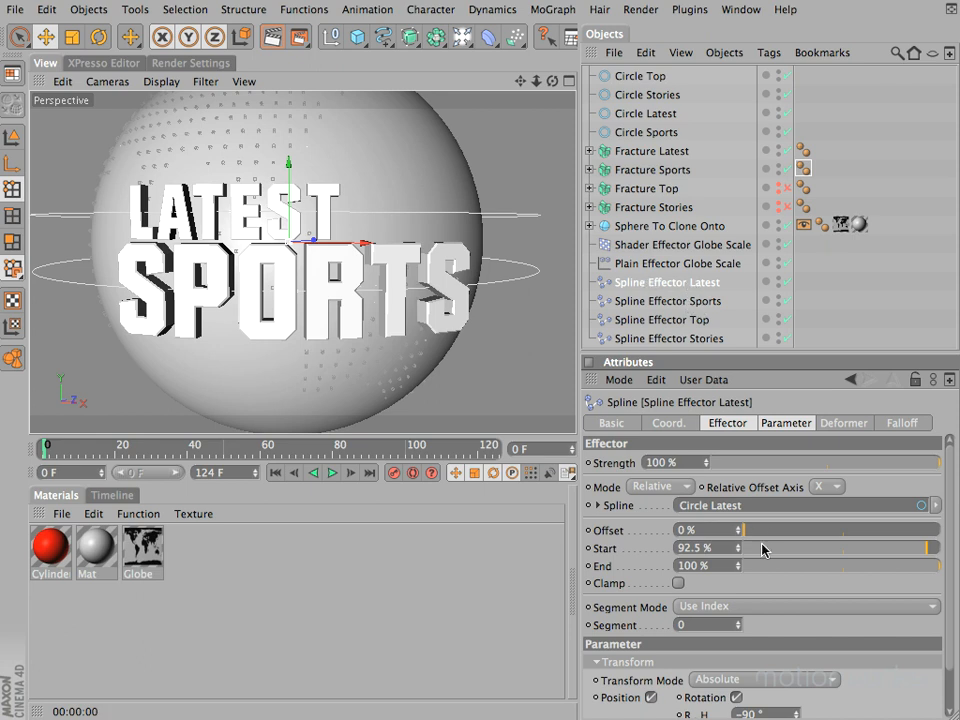
Step: Set the Offset of Spline Effector Latest as driver and the Offset of Spline Effector Sports as its absolute driven parameter
right_click(610, 537)
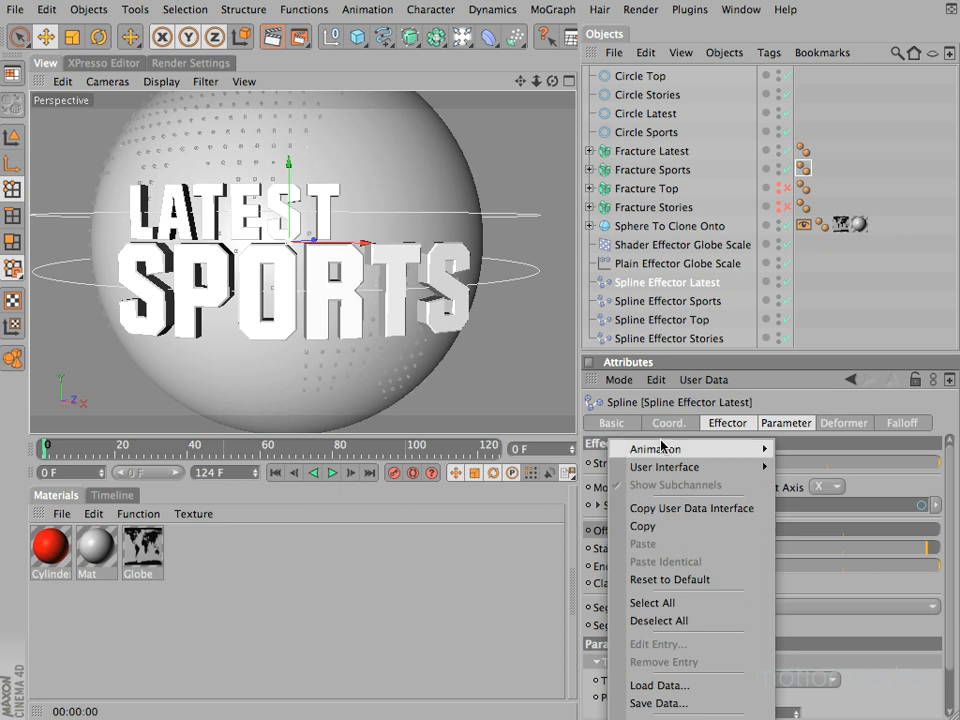
mouse_move(663, 452)
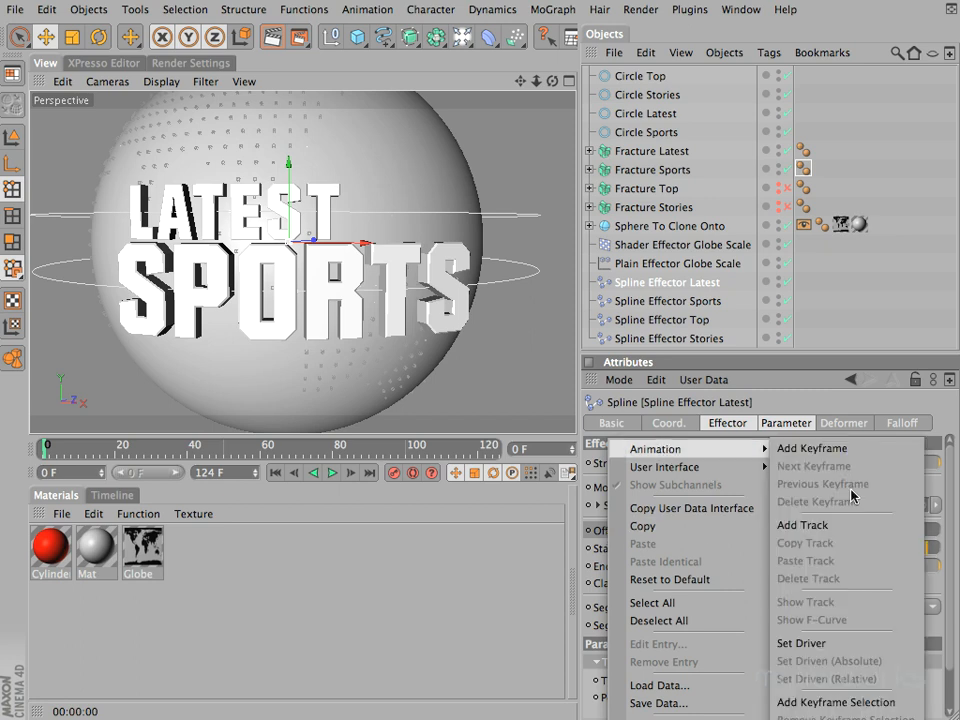
left_click(817, 645)
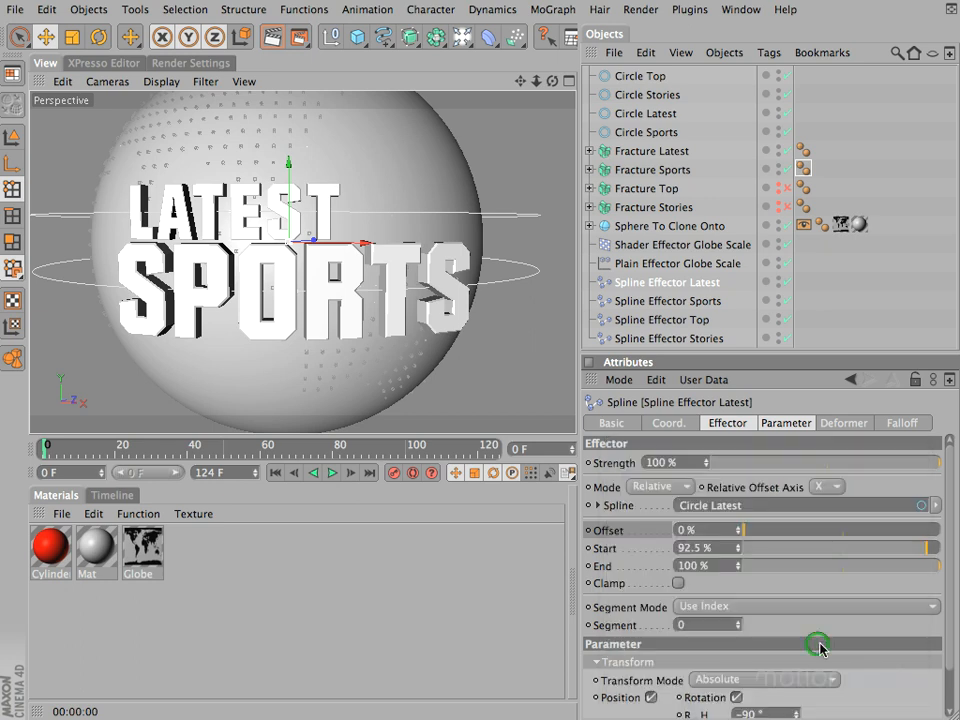
left_click(668, 302)
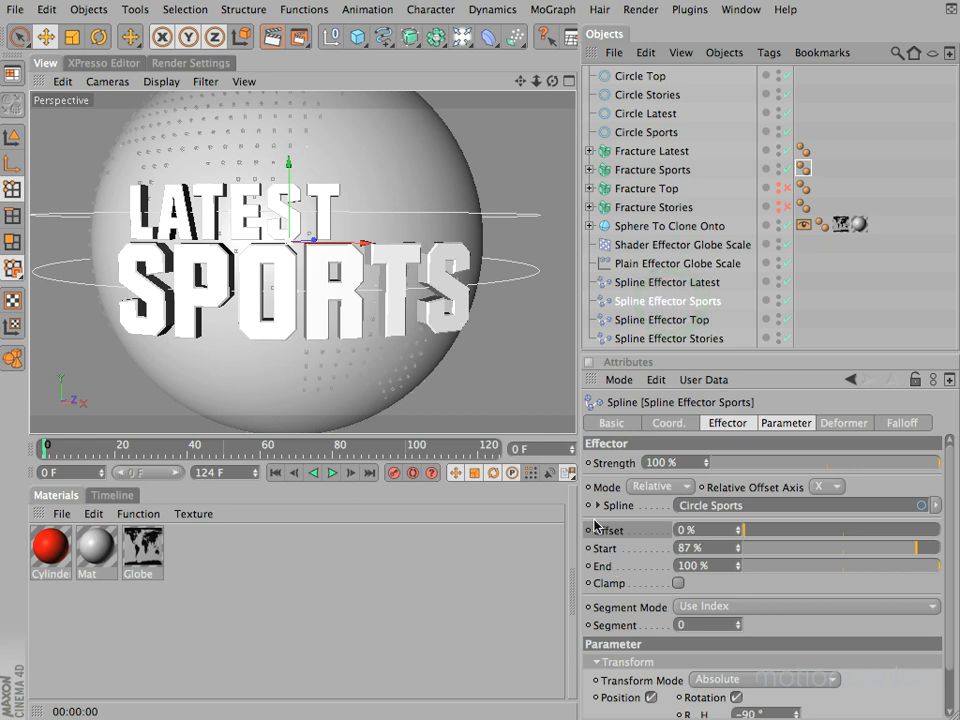
right_click(598, 535)
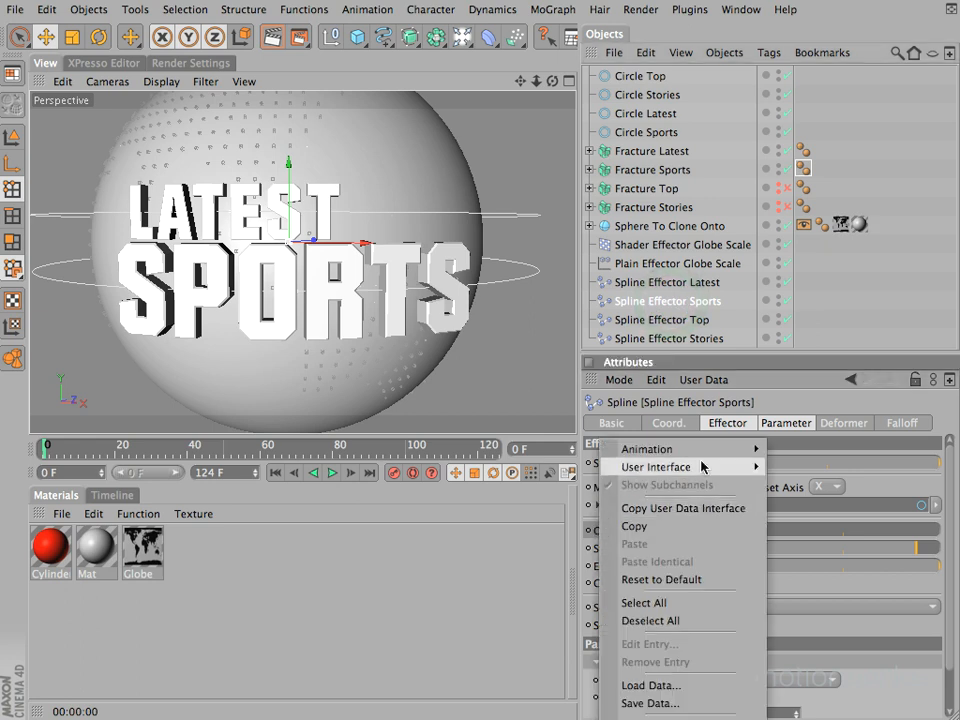
mouse_move(708, 452)
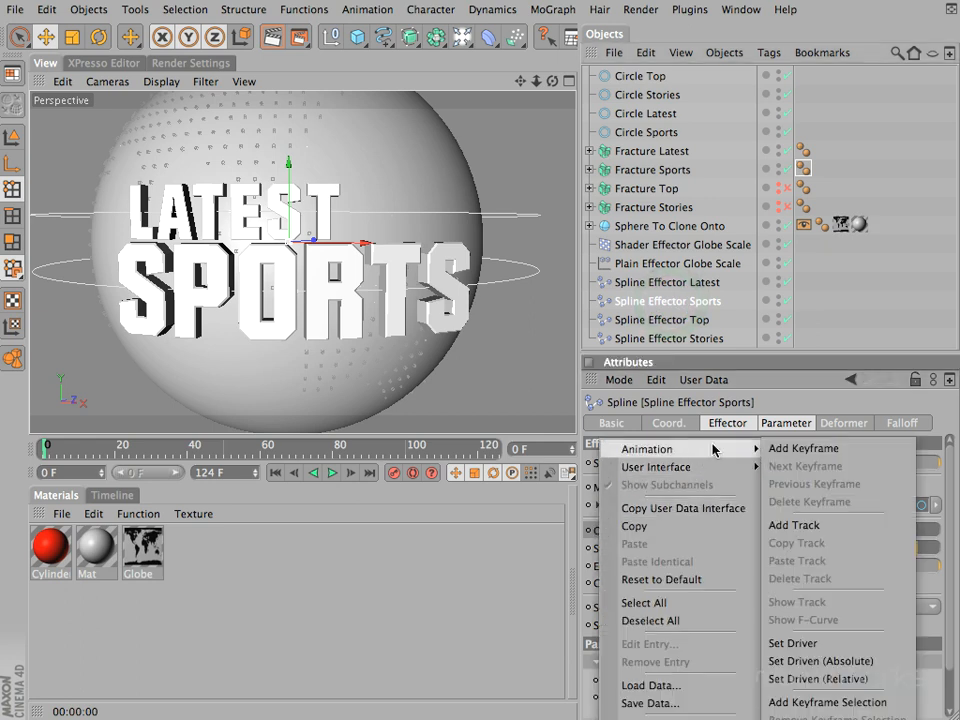
left_click(864, 666)
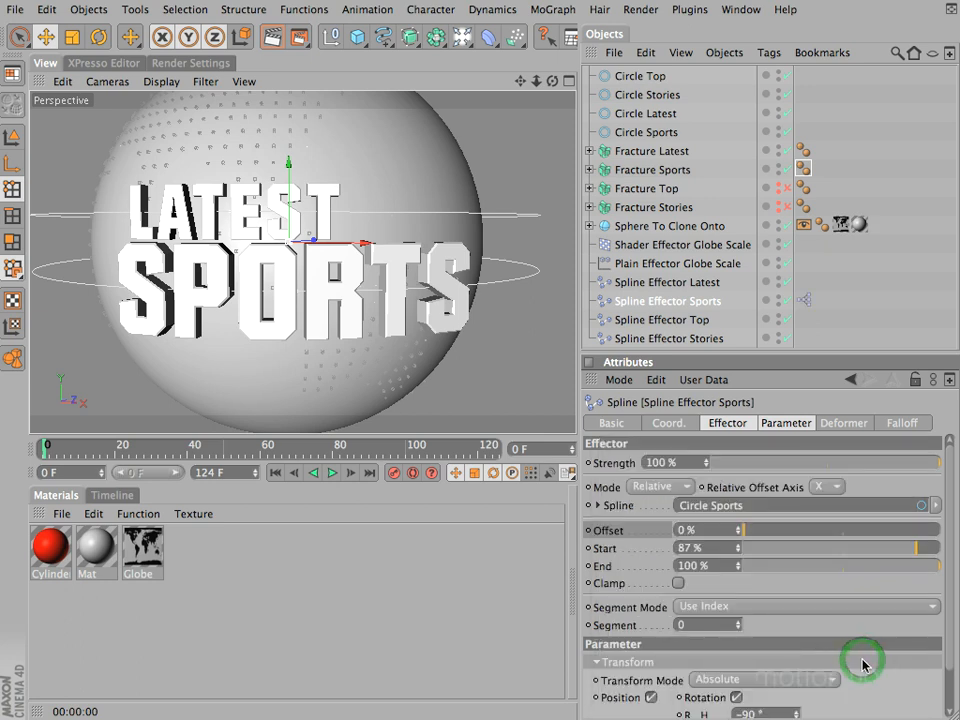
Step: Open the XPresso expression on Spline Effector Sports, spread out its three nodes, and inspect the Range Mapper's input and output ranges
left_click(805, 300)
double_click(804, 300)
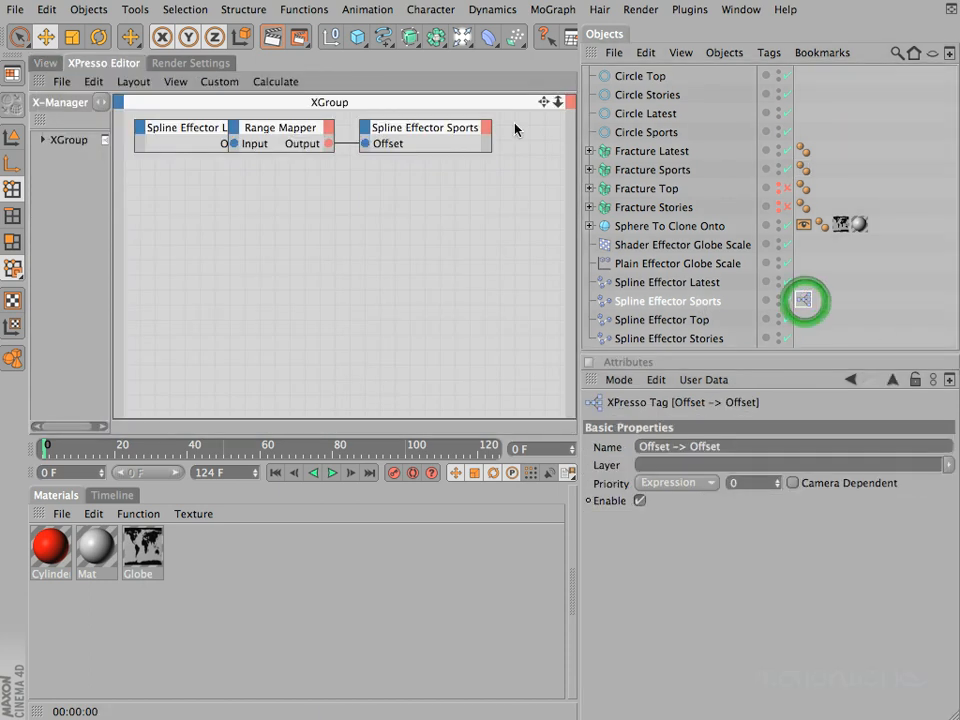
left_click_drag(438, 136, 505, 138)
left_click_drag(285, 132, 341, 217)
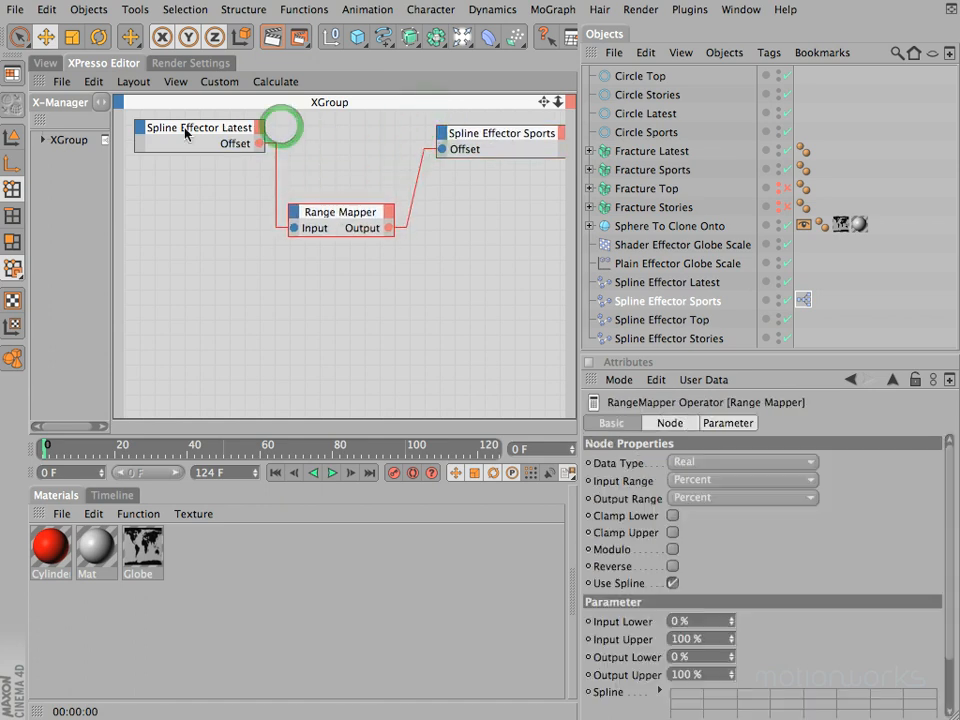
left_click_drag(227, 138, 219, 150)
left_click_drag(338, 216, 328, 178)
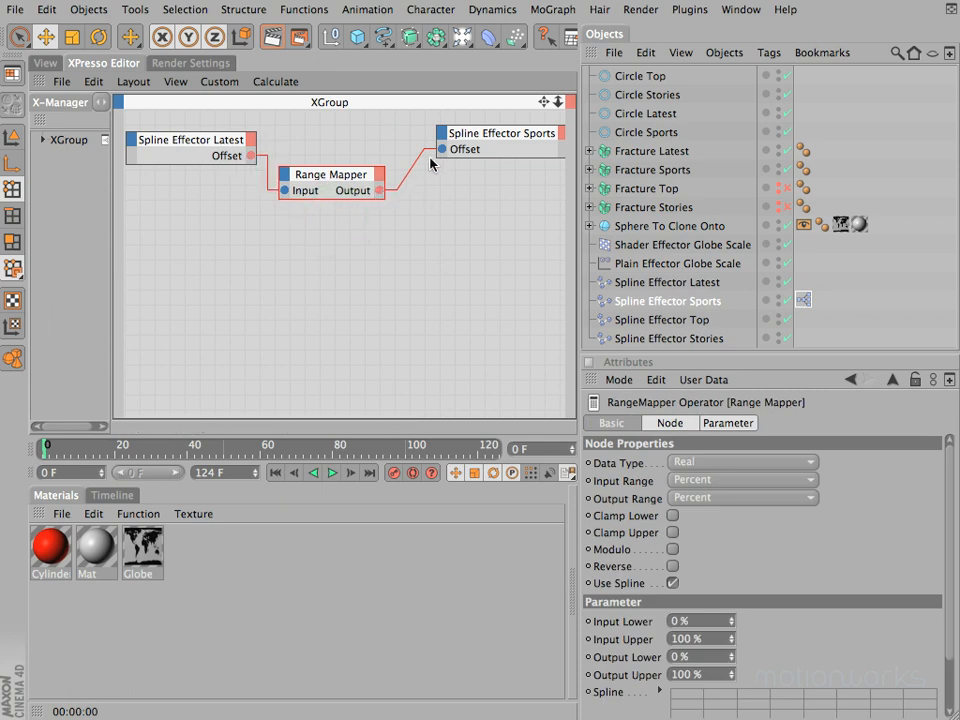
left_click_drag(494, 134, 476, 133)
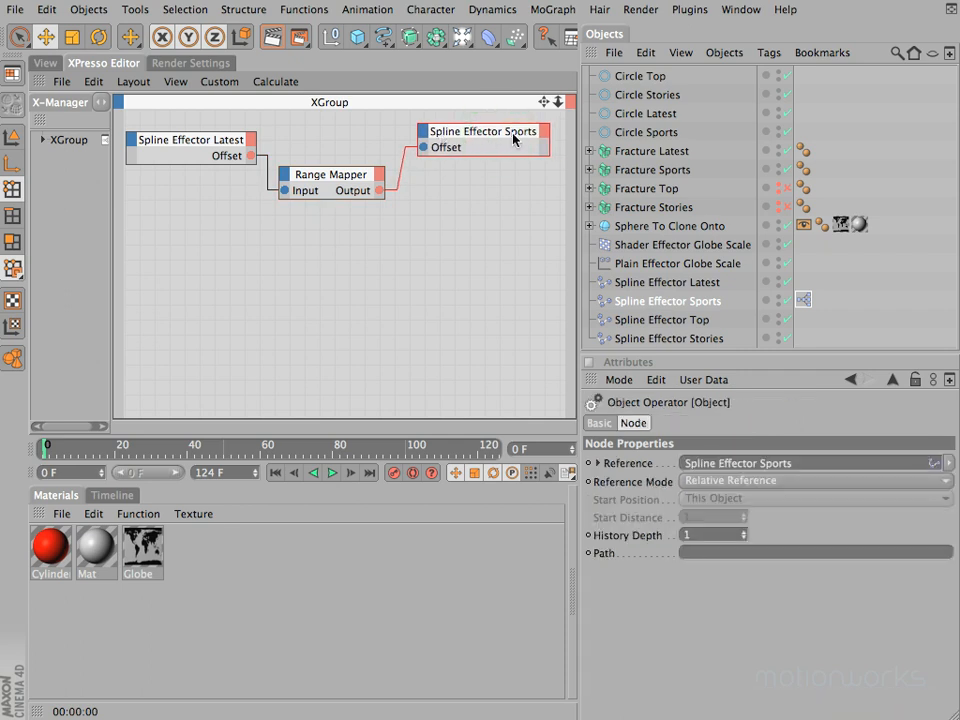
left_click_drag(250, 155, 299, 122)
left_click(330, 173)
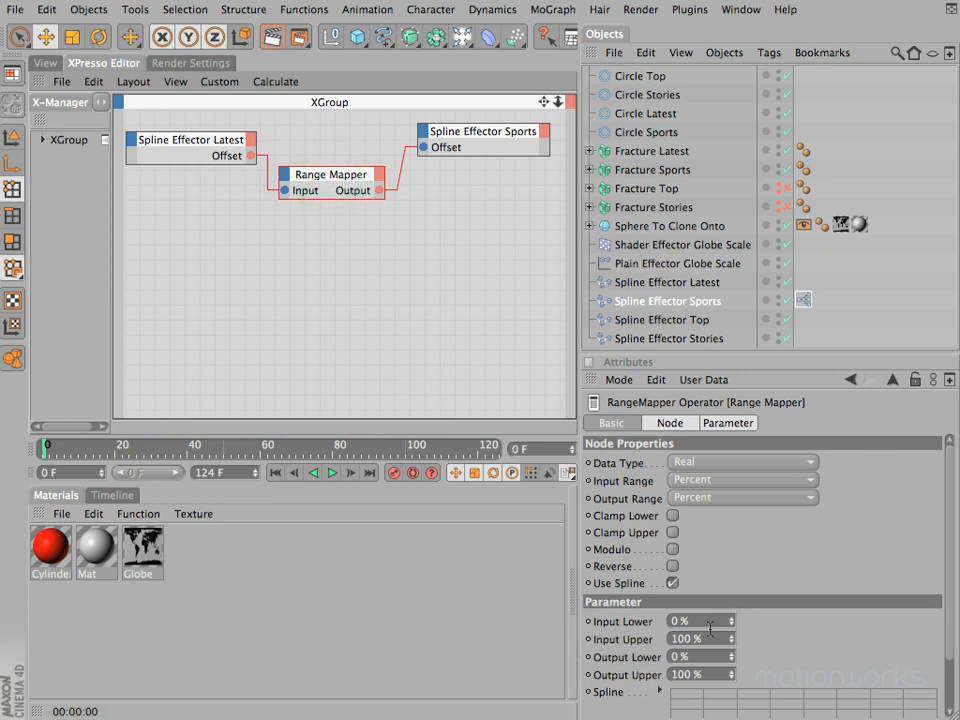
left_click(708, 640)
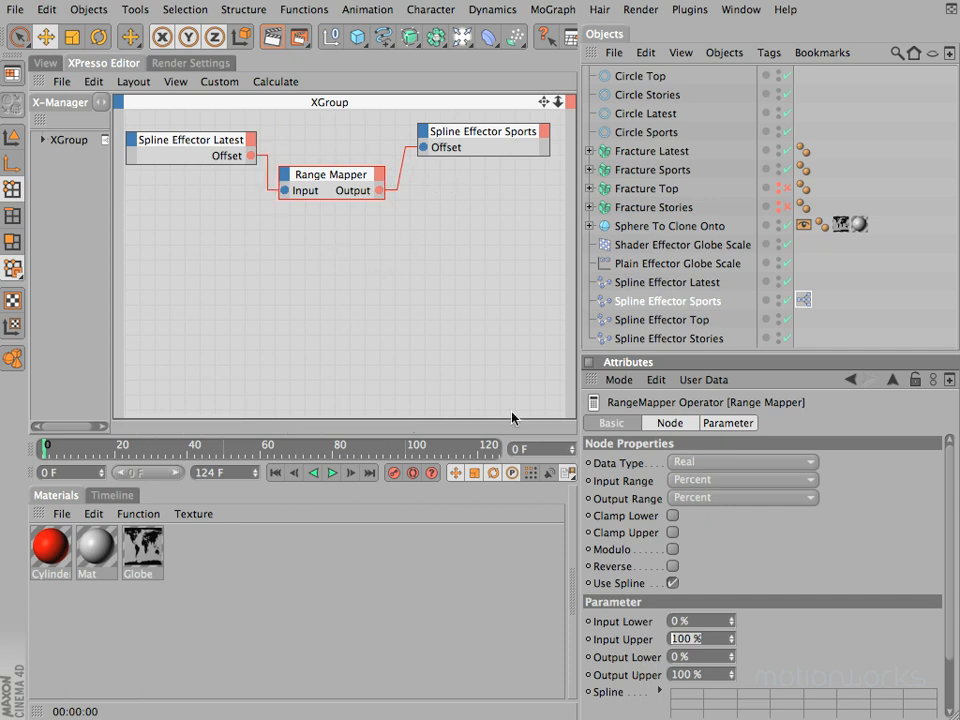
Step: Test the Offset link in the perspective view by setting the Offset of Spline Effector Latest to -13%
left_click(43, 64)
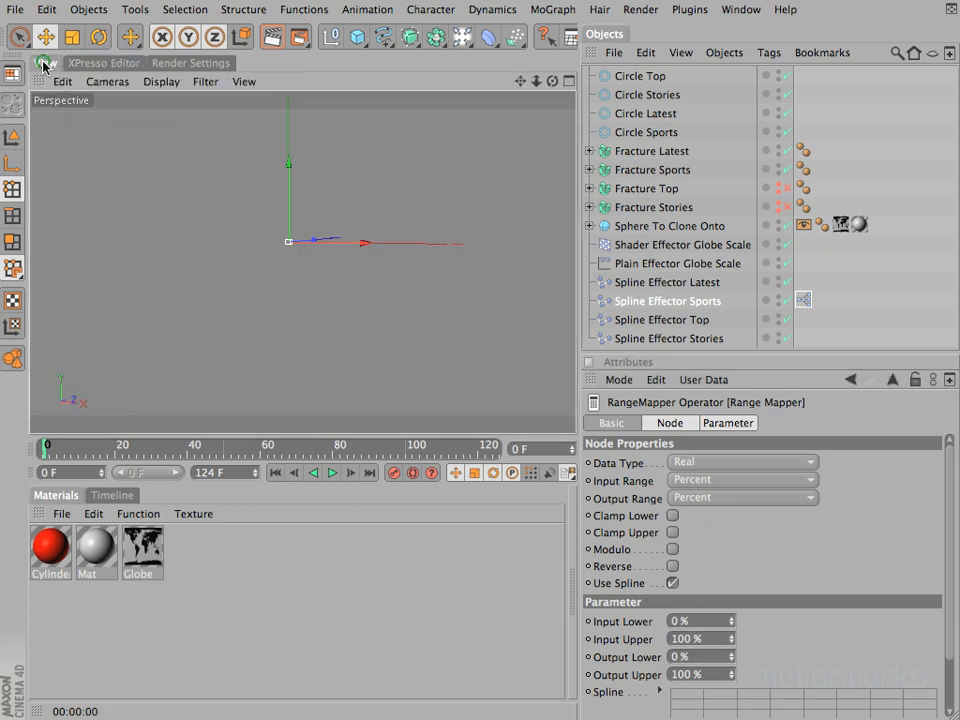
left_click(646, 284)
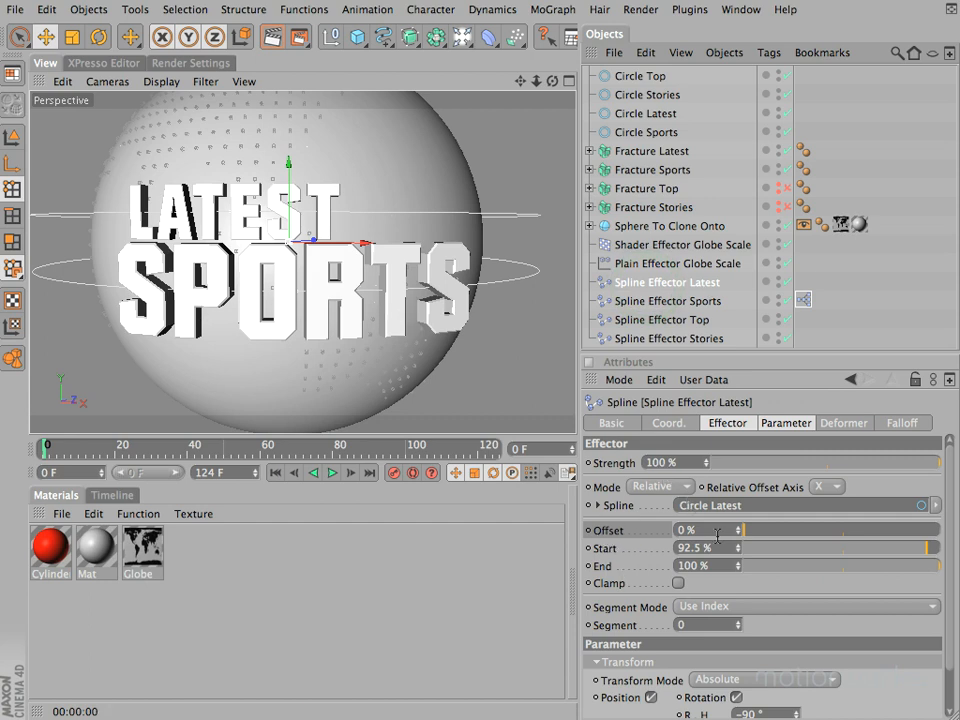
left_click_drag(739, 533, 738, 533)
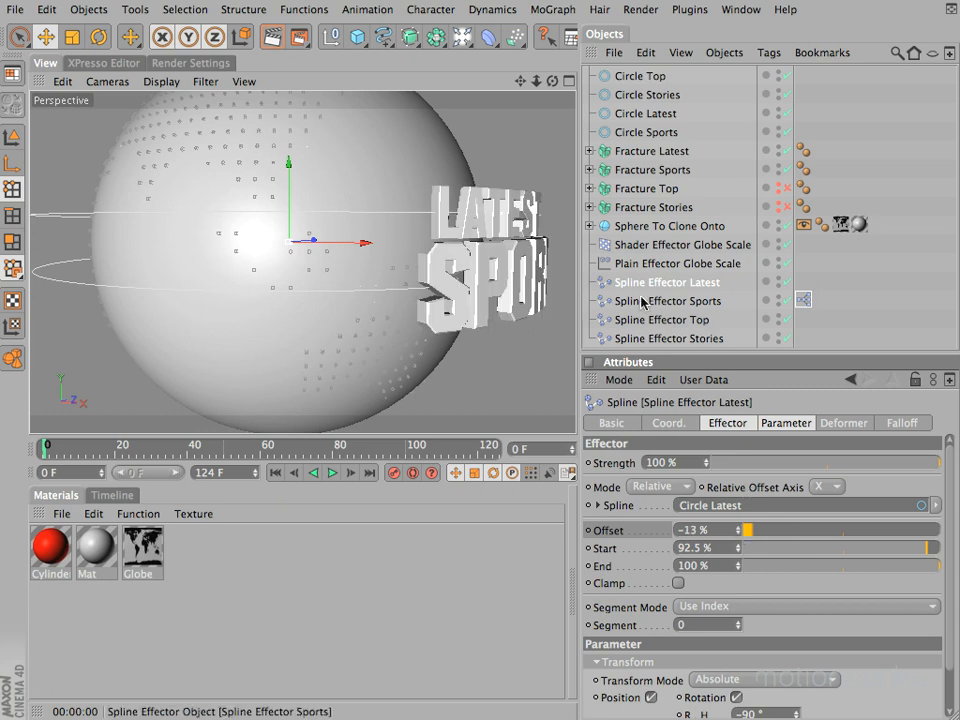
Step: Try to change the driven Offset of Spline Effector Sports directly
left_click(685, 303)
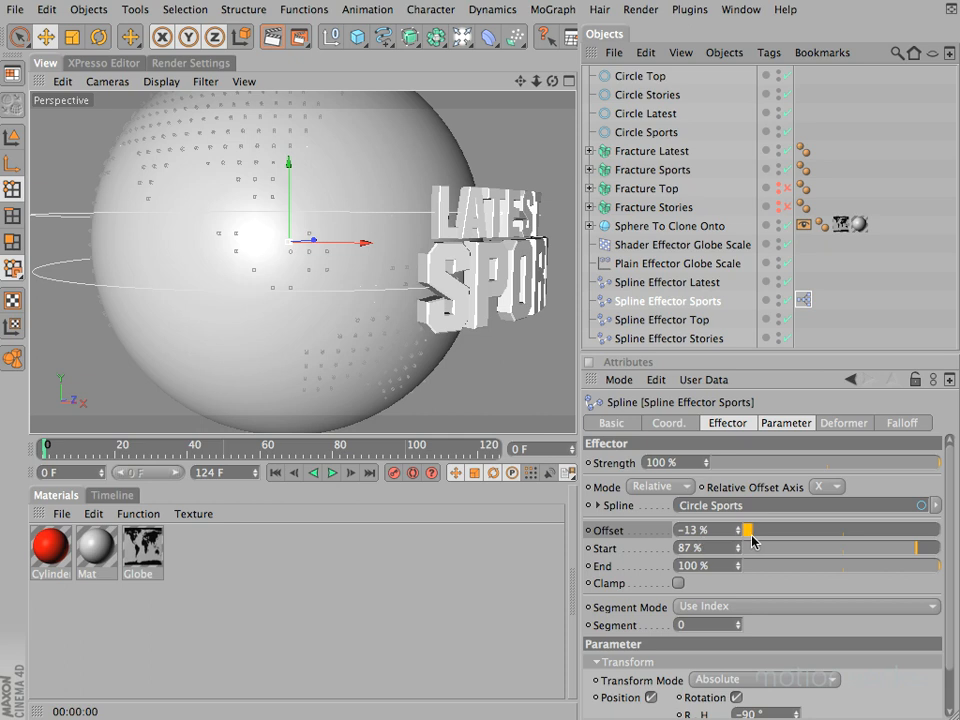
left_click_drag(751, 530, 820, 531)
left_click_drag(751, 530, 842, 530)
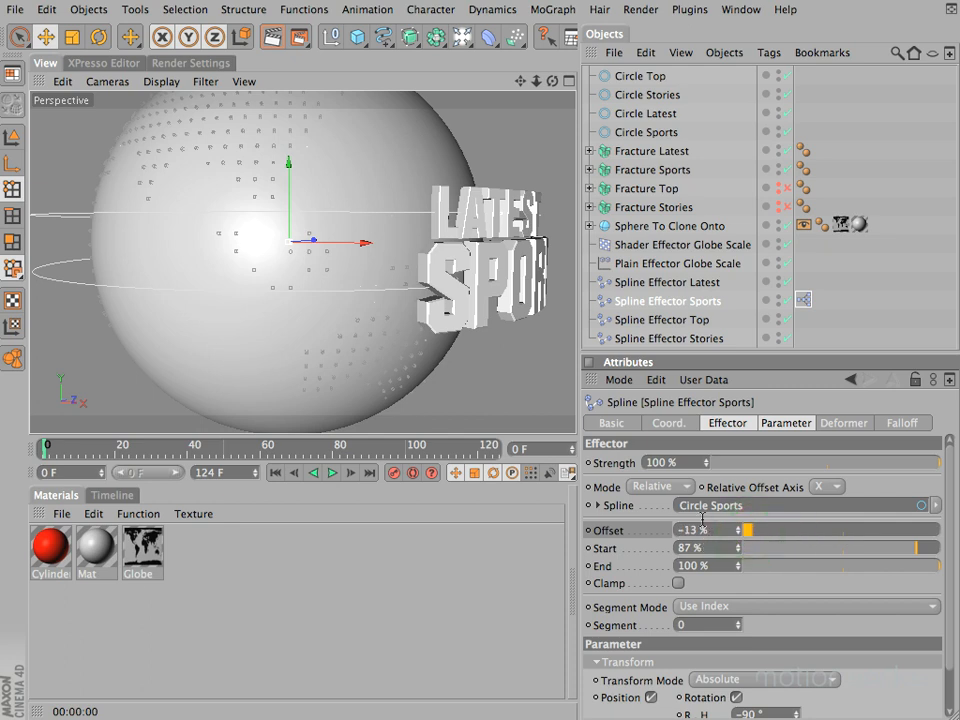
Step: Return the Offset of Spline Effector Latest to 0%
left_click(716, 284)
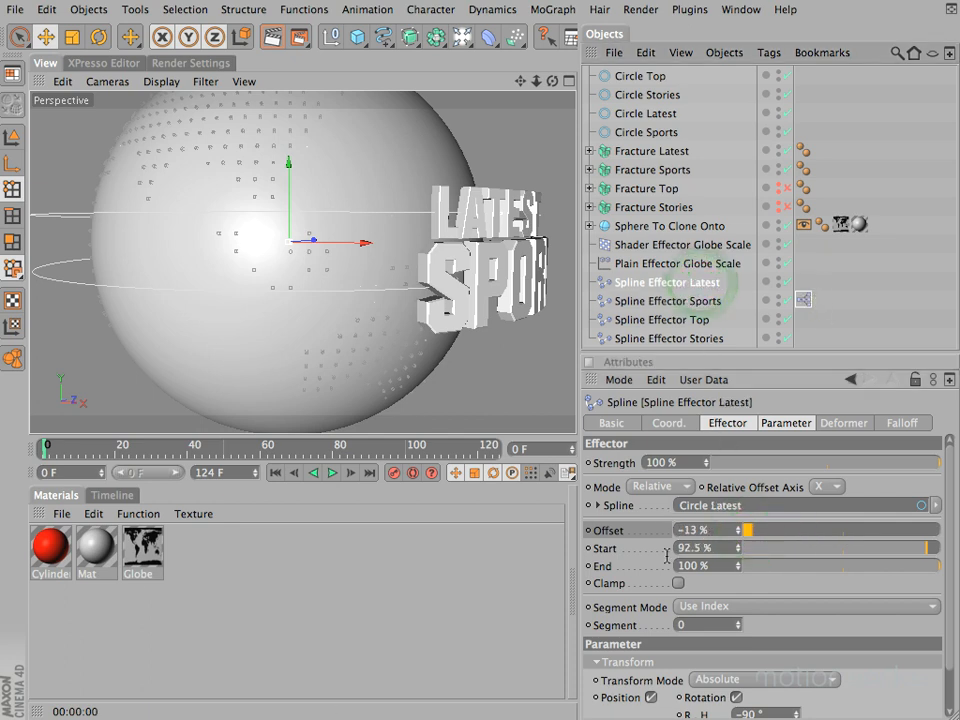
left_click_drag(769, 536, 742, 541)
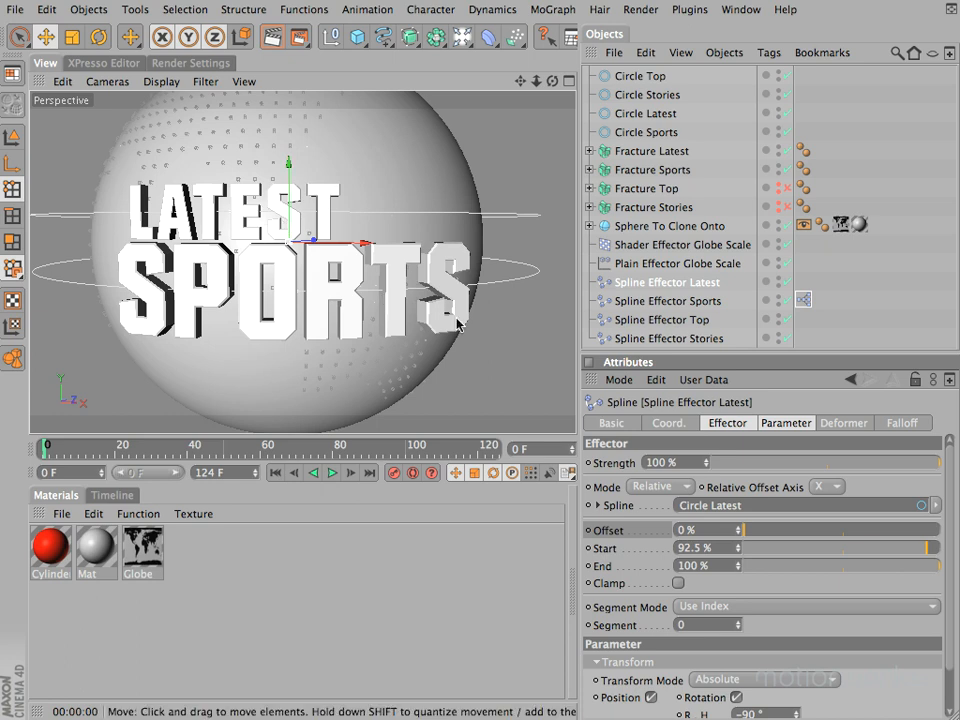
mouse_move(748, 535)
left_mouse_down()
mouse_move(756, 531)
mouse_move(737, 538)
mouse_move(759, 531)
mouse_move(740, 531)
left_mouse_up()
Step: Shift the word LATEST around the globe by setting the heading rotation (R.H) of Circle Latest to -7°
left_click(632, 113)
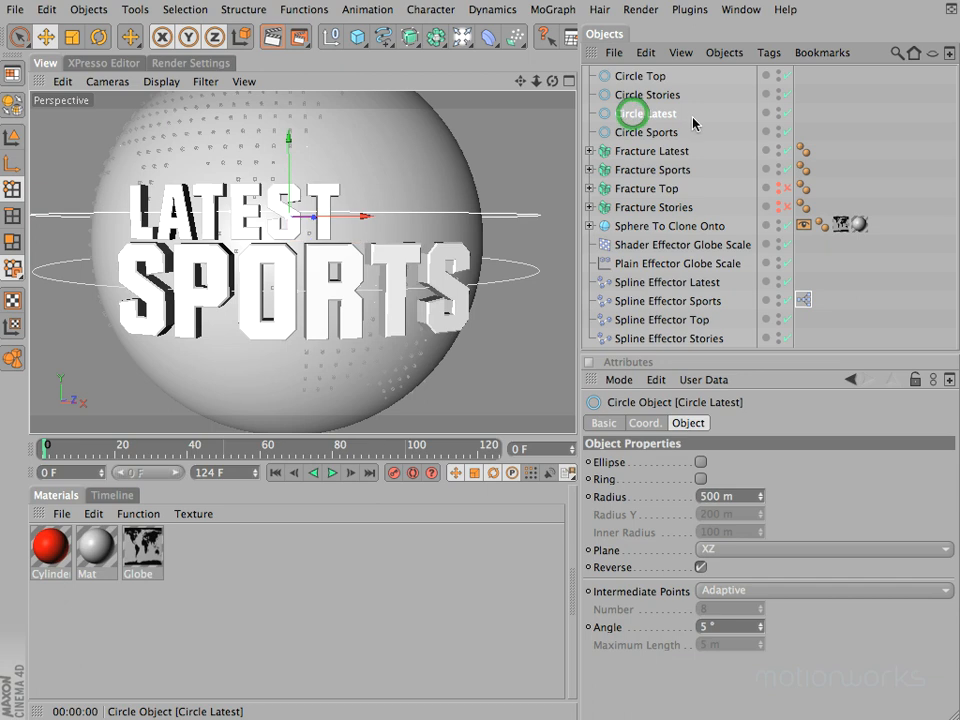
left_click(660, 425)
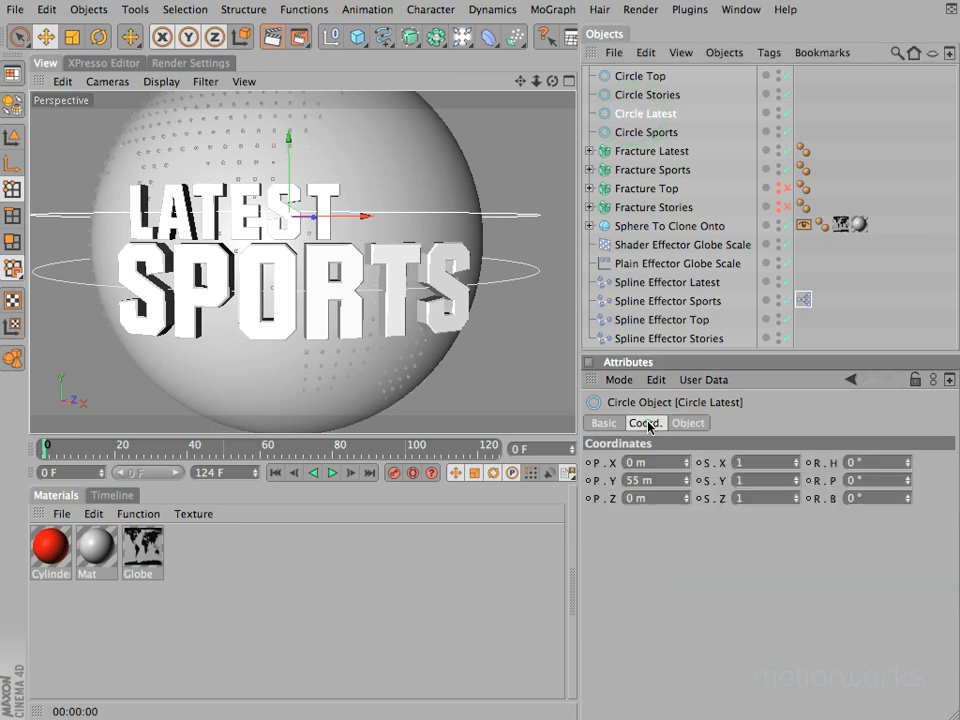
left_click(909, 464)
left_click(909, 464)
left_click(909, 464)
left_click(909, 464)
left_click(909, 464)
left_click_drag(908, 464, 909, 467)
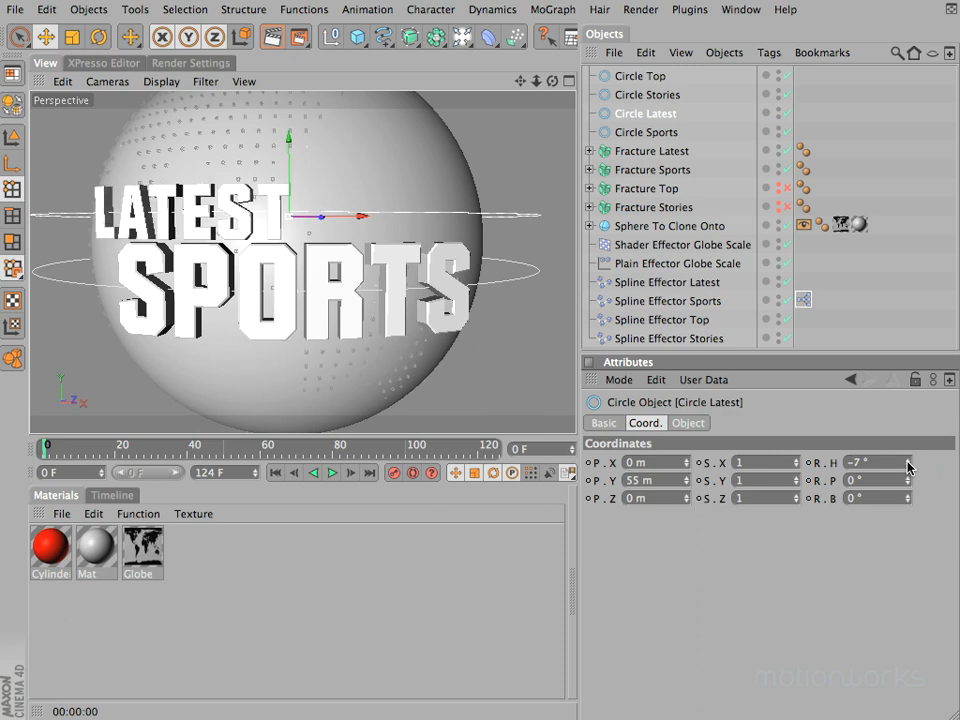
Step: Test sliding both words with the Offset of Spline Effector Latest, restore it to 0%, and reframe the titles
left_click_drag(553, 84, 468, 353)
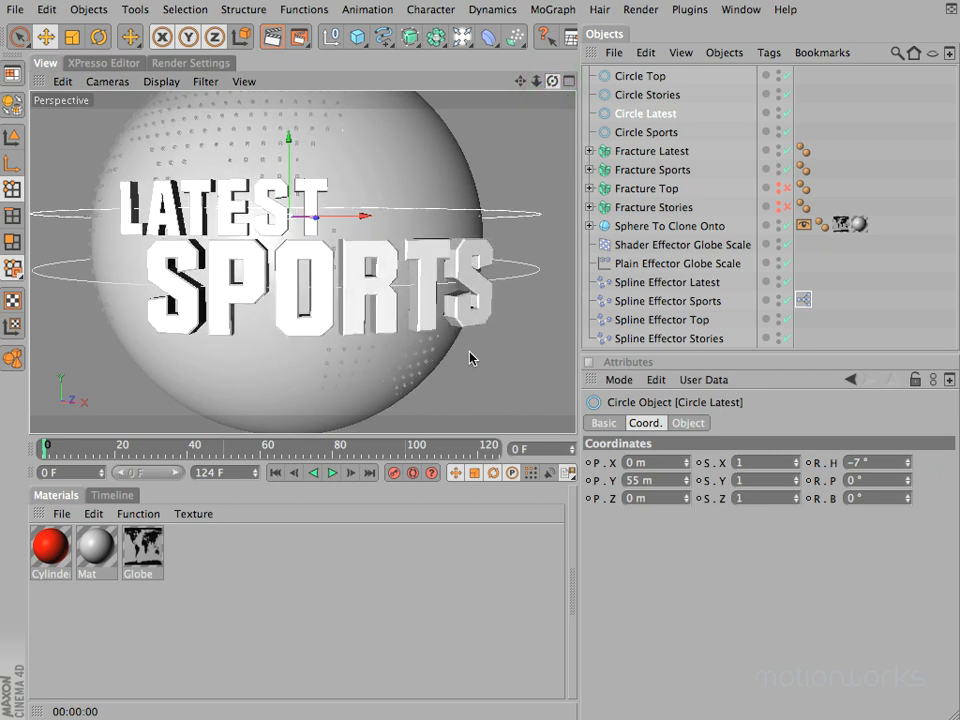
left_click(650, 282)
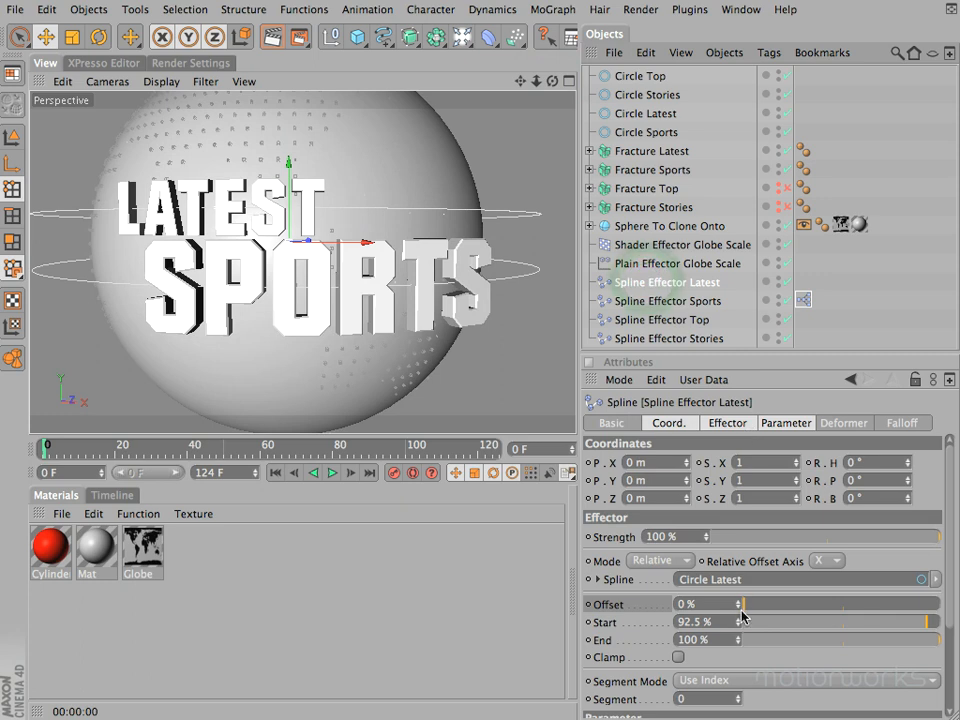
mouse_move(745, 605)
left_mouse_down()
mouse_move(814, 606)
mouse_move(735, 606)
left_mouse_up()
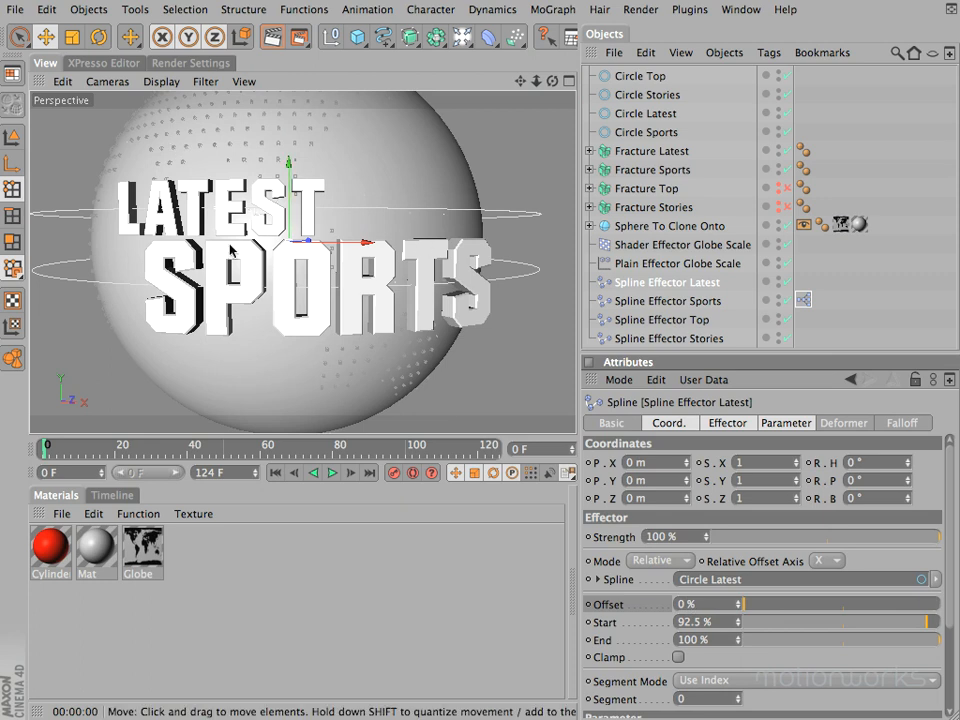
left_click_drag(518, 80, 513, 83)
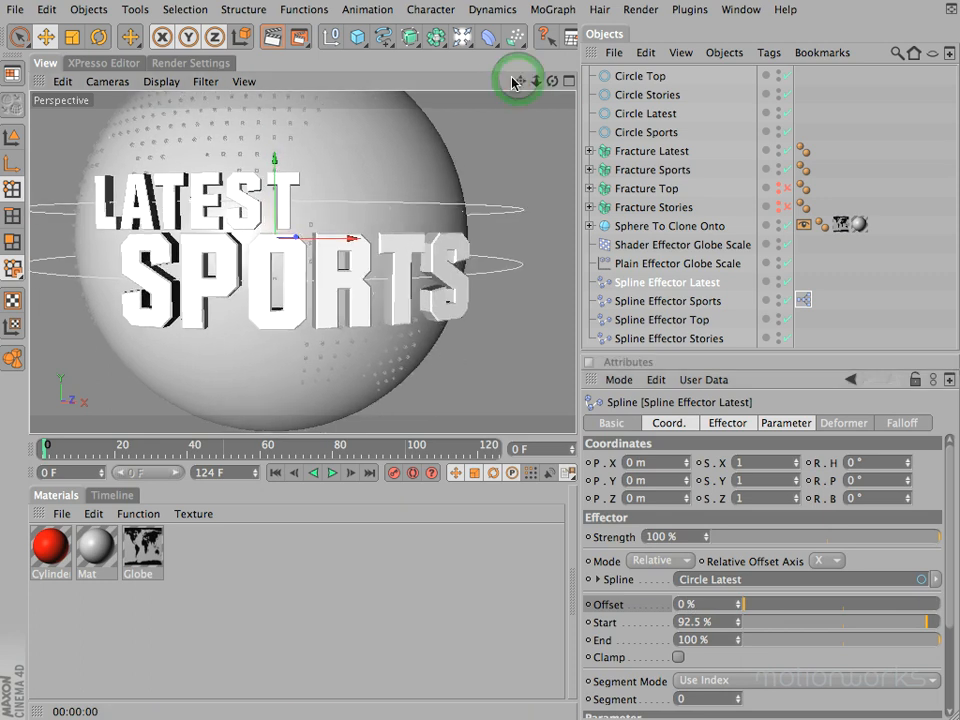
Step: In the XPresso expression of Spline Effector Sports, reverse the Range Mapper with Output Lower 100% and Output Upper 0%
double_click(805, 301)
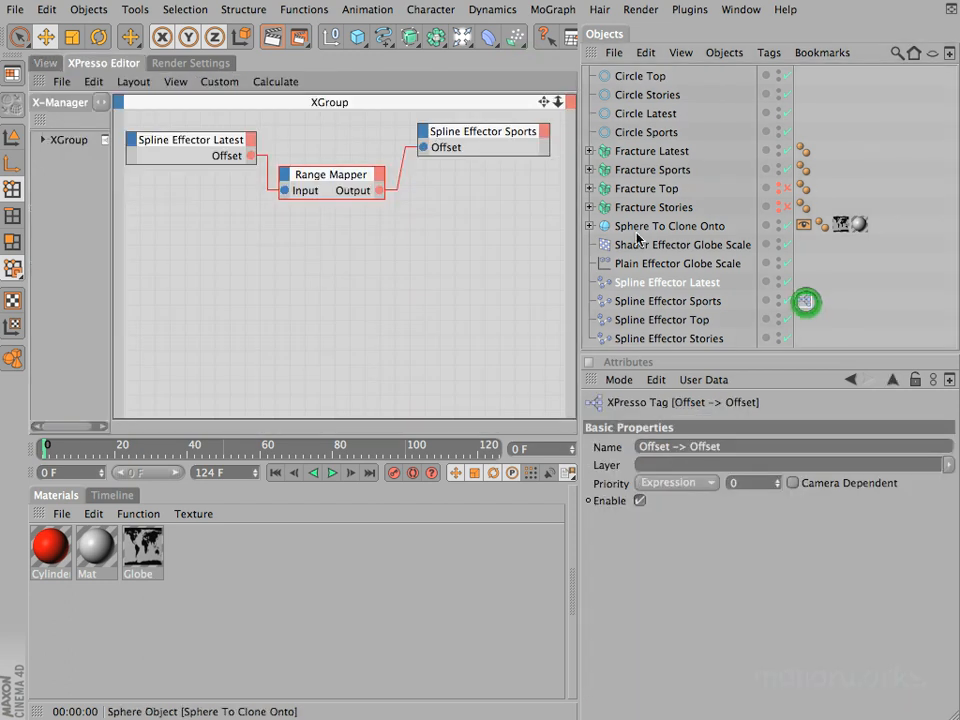
left_click(323, 180)
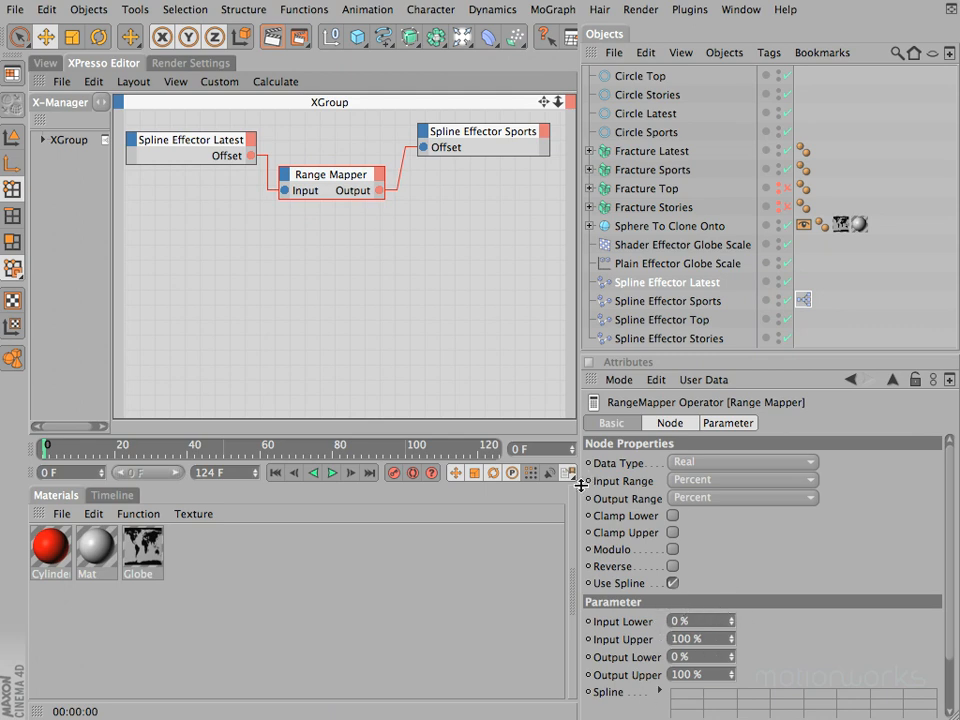
left_click(738, 499)
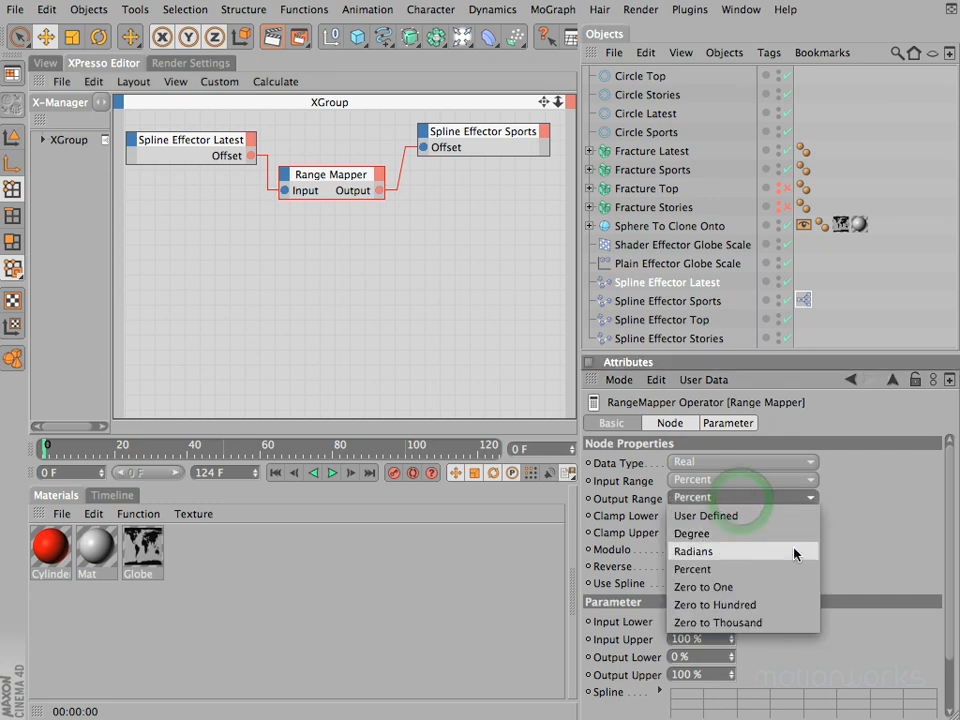
left_click(903, 467)
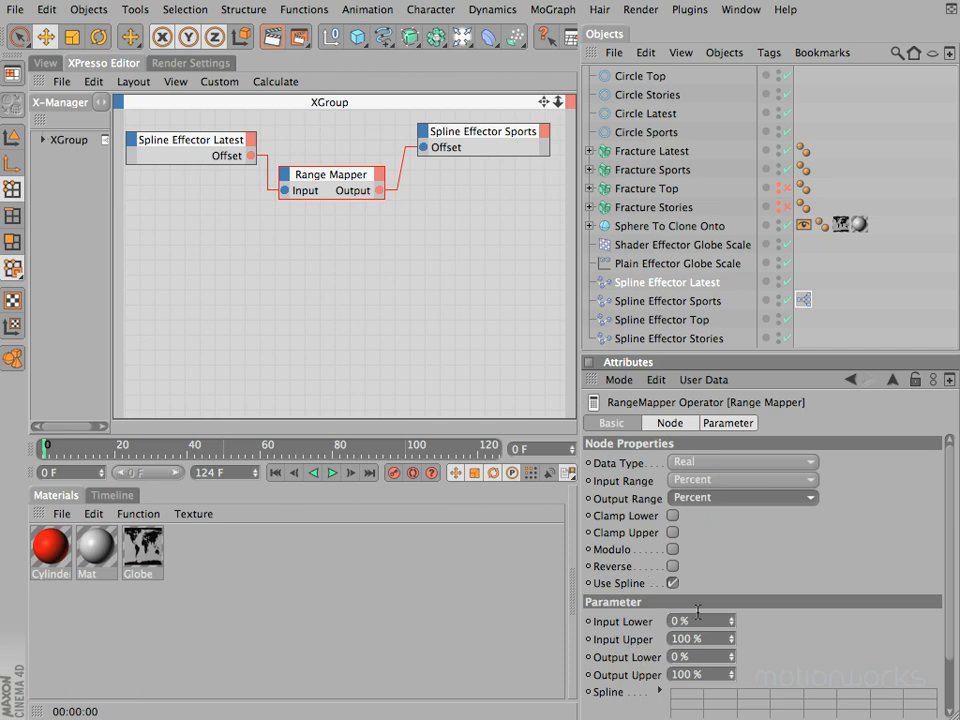
left_click(700, 657)
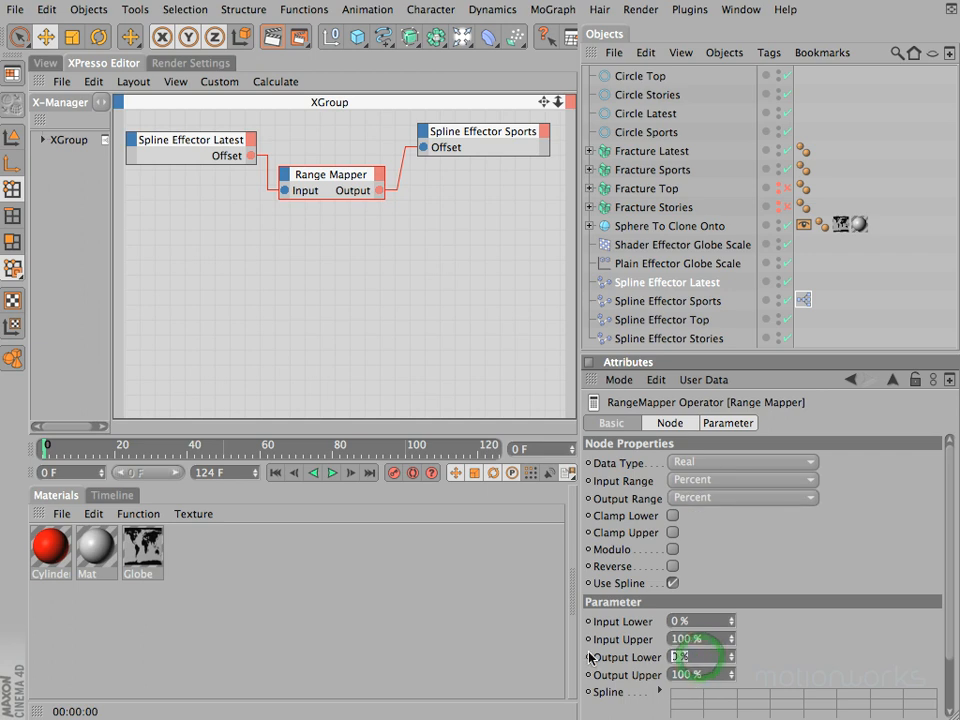
type("100")
left_click(713, 675)
type("0")
key("Return")
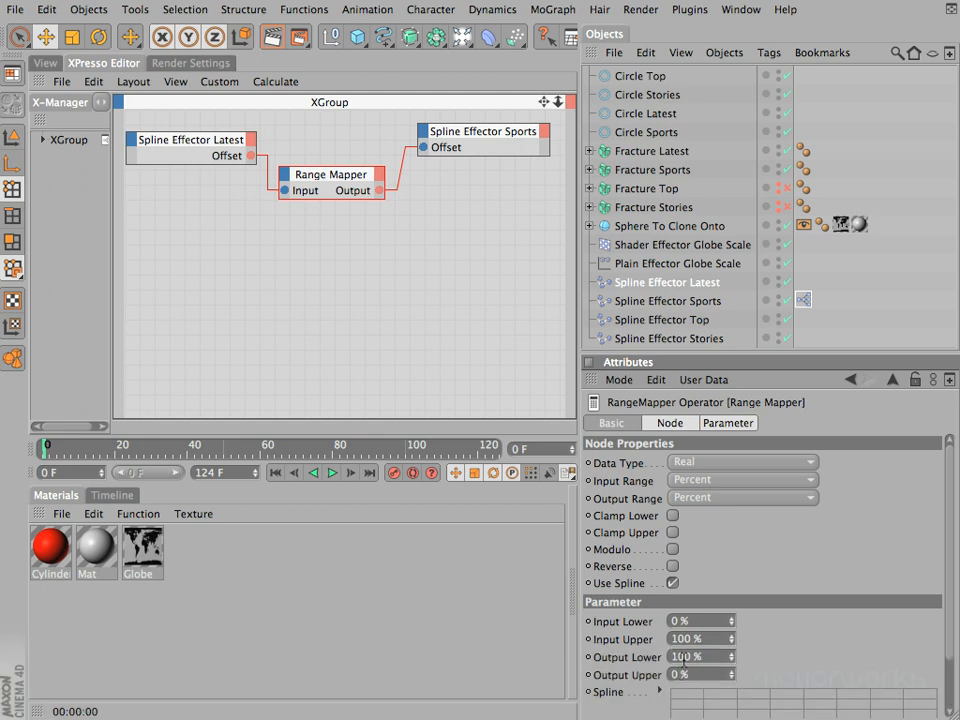
Step: Test sliding LATEST and SPORTS in opposite directions with the Offset of Spline Effector Latest, and reset it to 0%
left_click(50, 62)
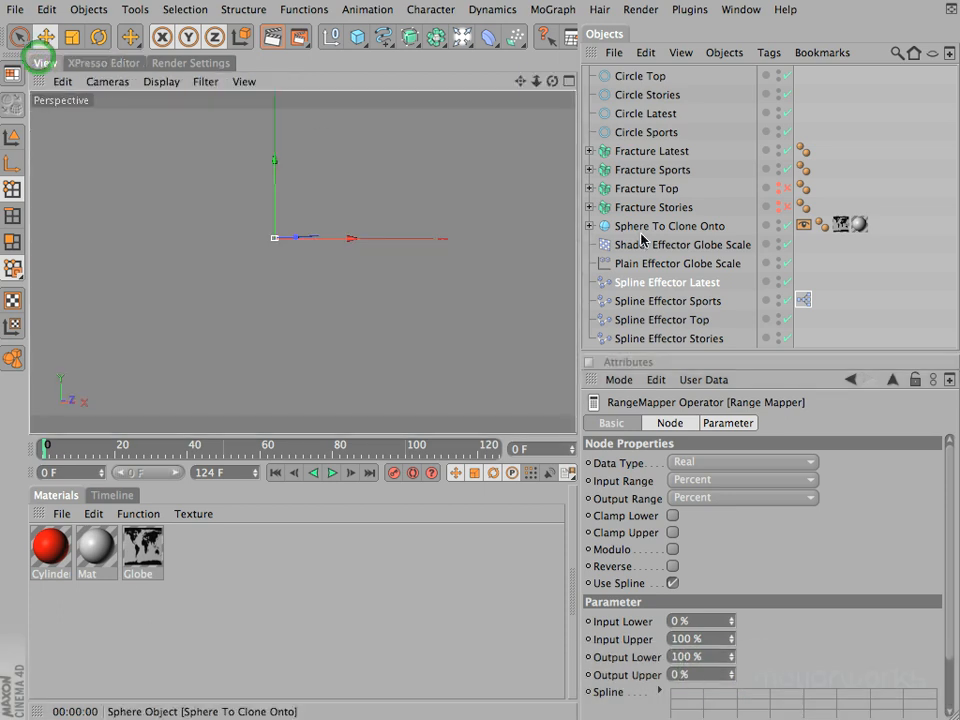
left_click(651, 284)
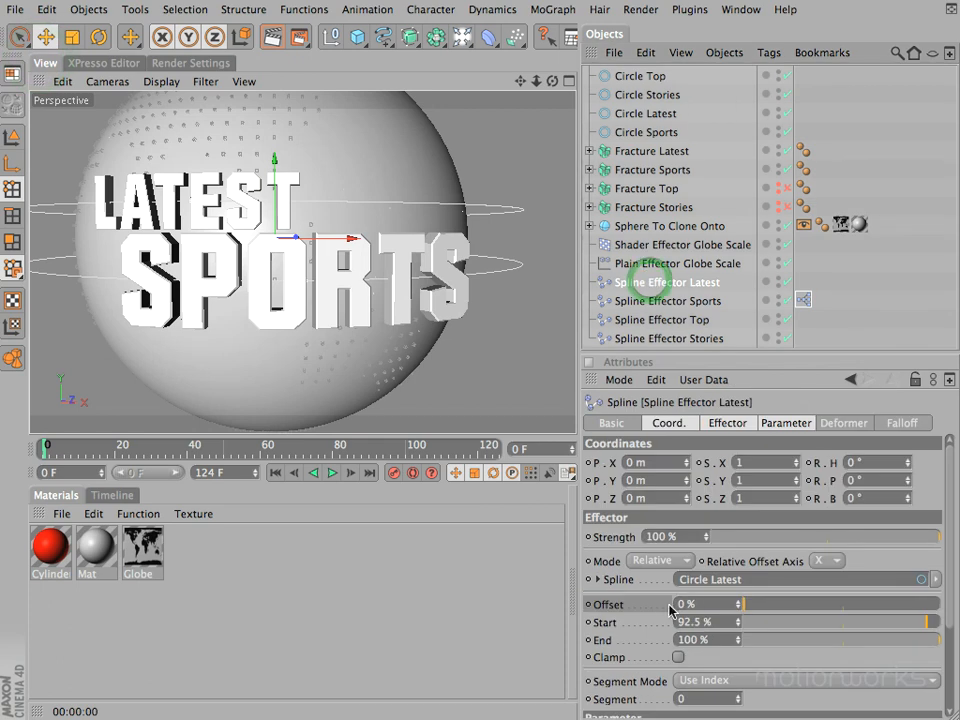
mouse_move(745, 607)
left_mouse_down()
mouse_move(829, 607)
mouse_move(780, 621)
mouse_move(722, 620)
mouse_move(744, 597)
mouse_move(737, 605)
left_mouse_up()
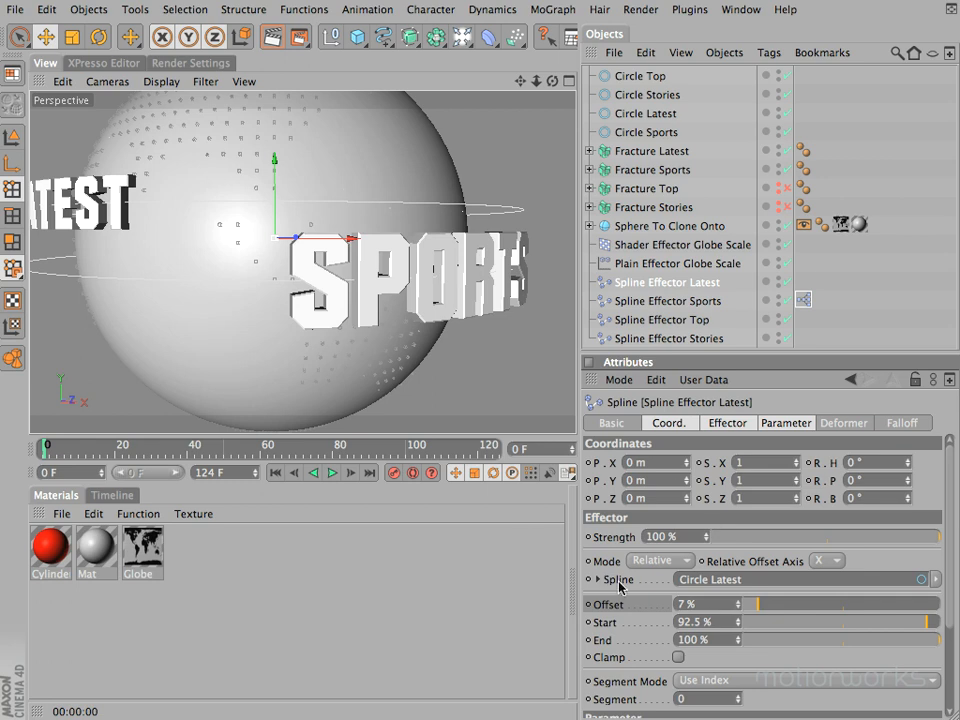
double_click(707, 606)
type("0")
key("Return")
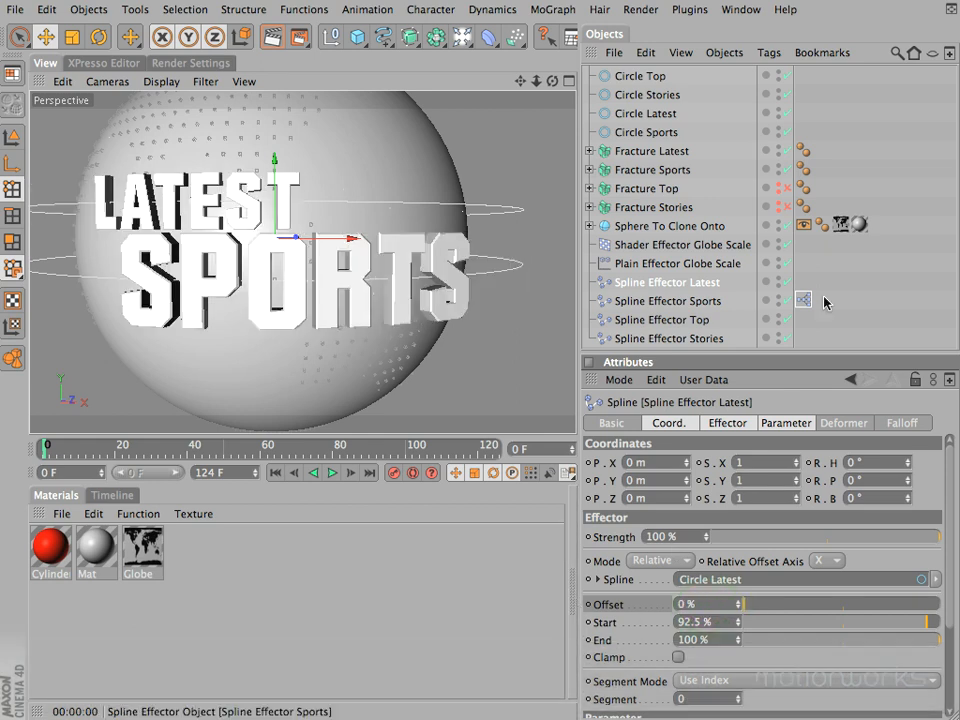
Step: Restore the Range Mapper of Spline Effector Sports to Output Lower 0% and Output Upper 100%
double_click(803, 299)
left_click(314, 175)
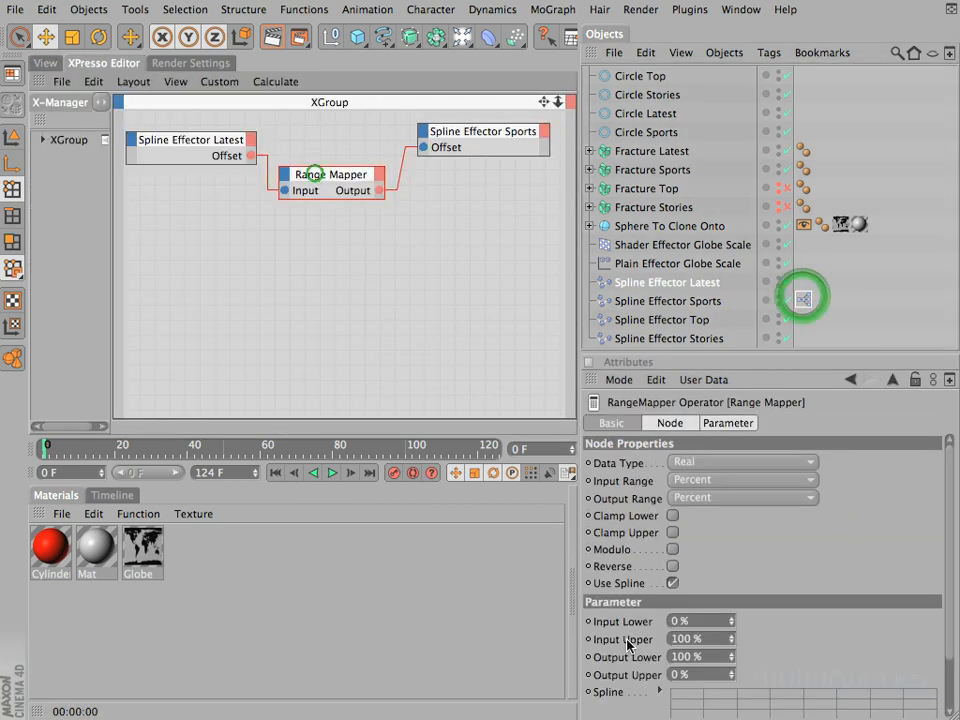
double_click(700, 656)
type("0")
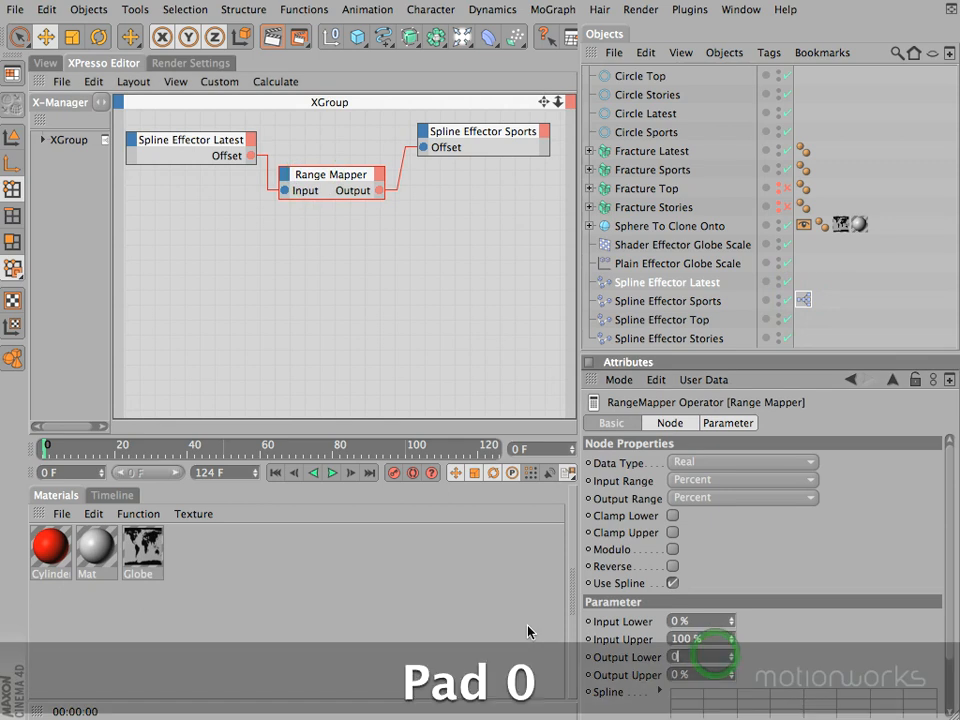
key("Return")
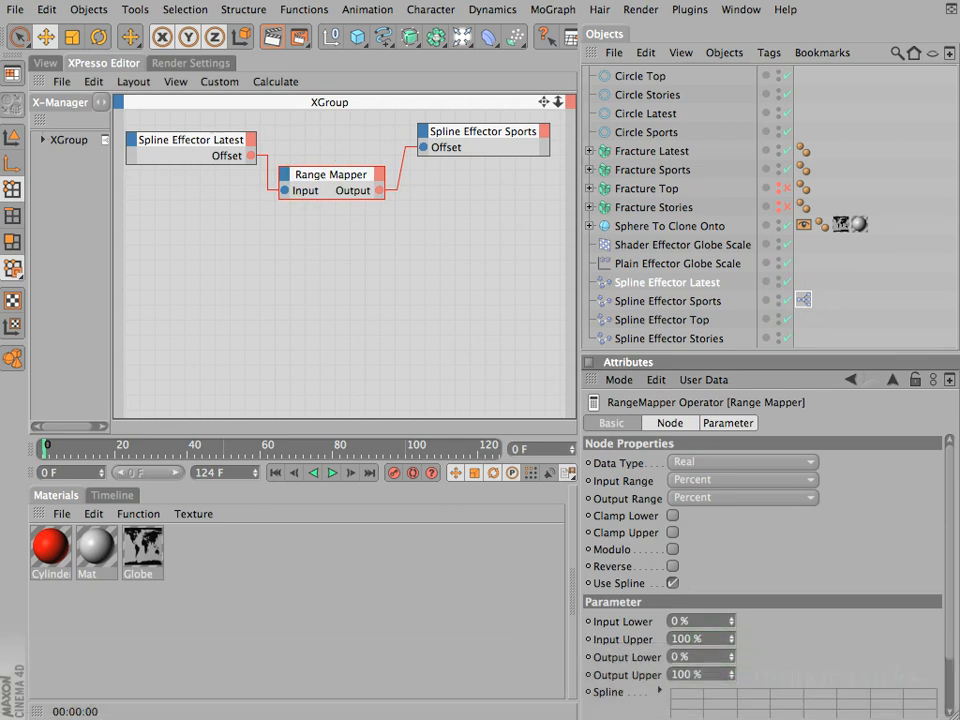
Step: Slide LATEST and SPORTS together around the globe by setting the Offset of Spline Effector Latest to 4%
left_click(44, 62)
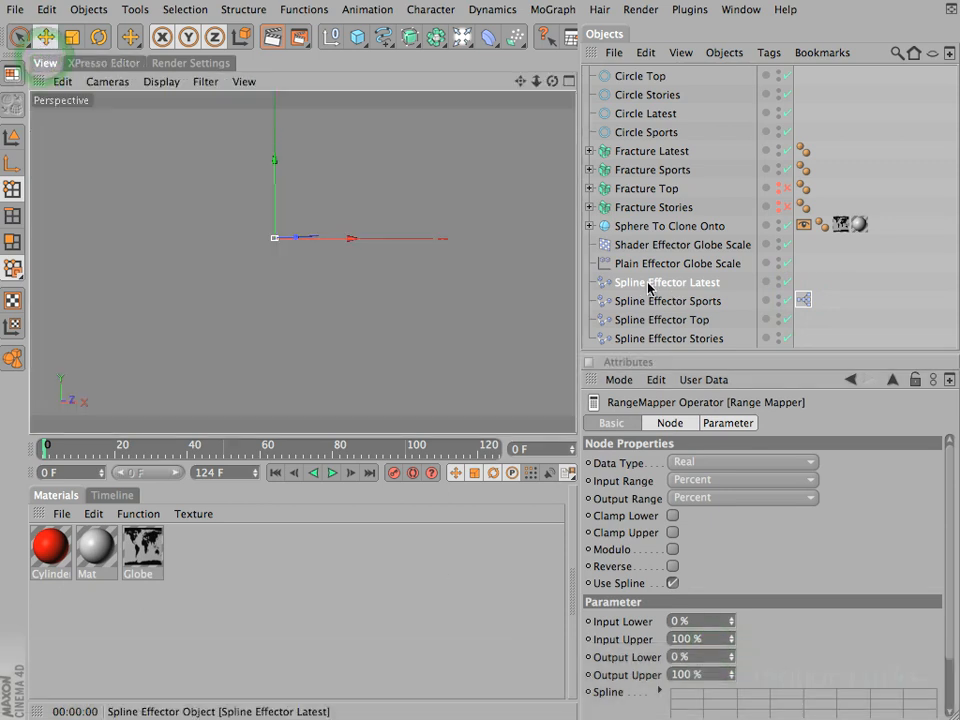
left_click(648, 283)
left_click_drag(740, 604, 740, 601)
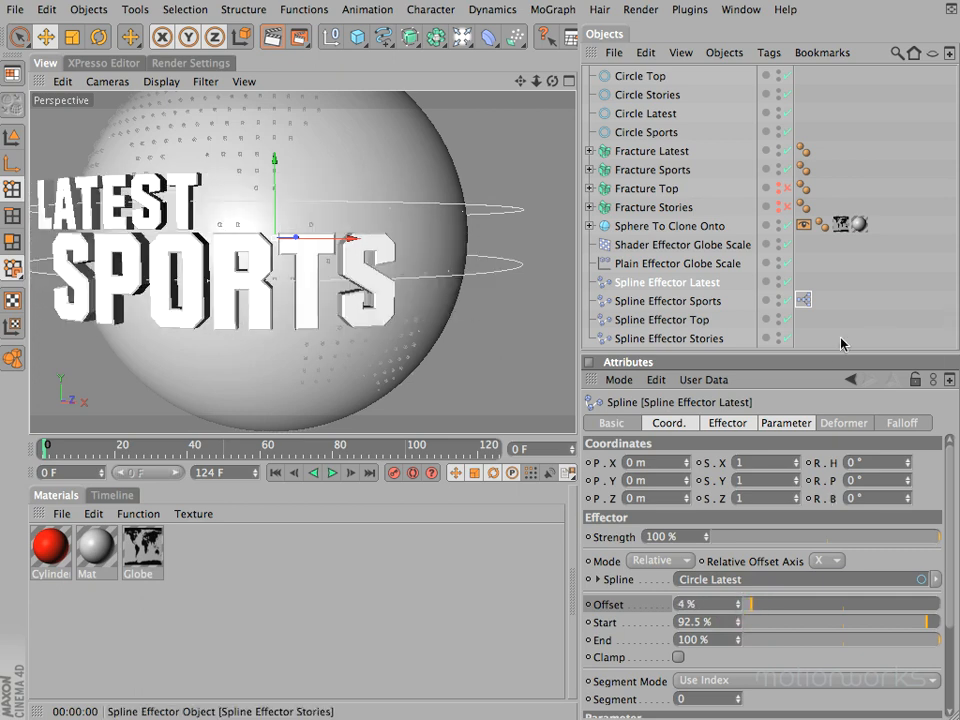
Step: Set the Offset of Spline Effector Top as the driver, and undo the accidental change to its Start value
left_click_drag(838, 356, 838, 370)
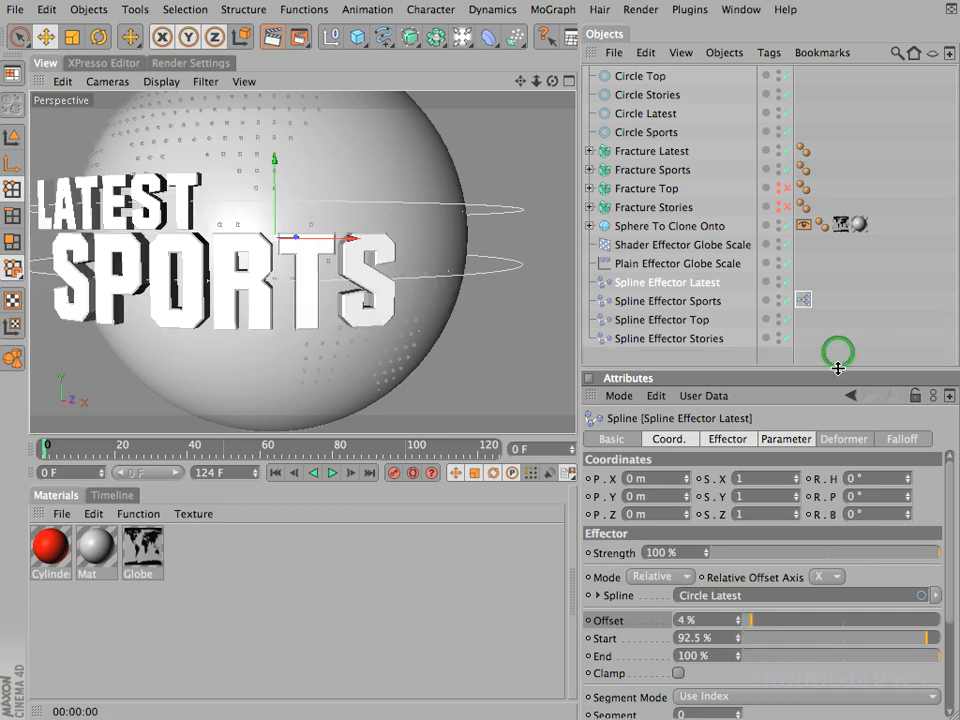
right_click(630, 321)
left_click(636, 323)
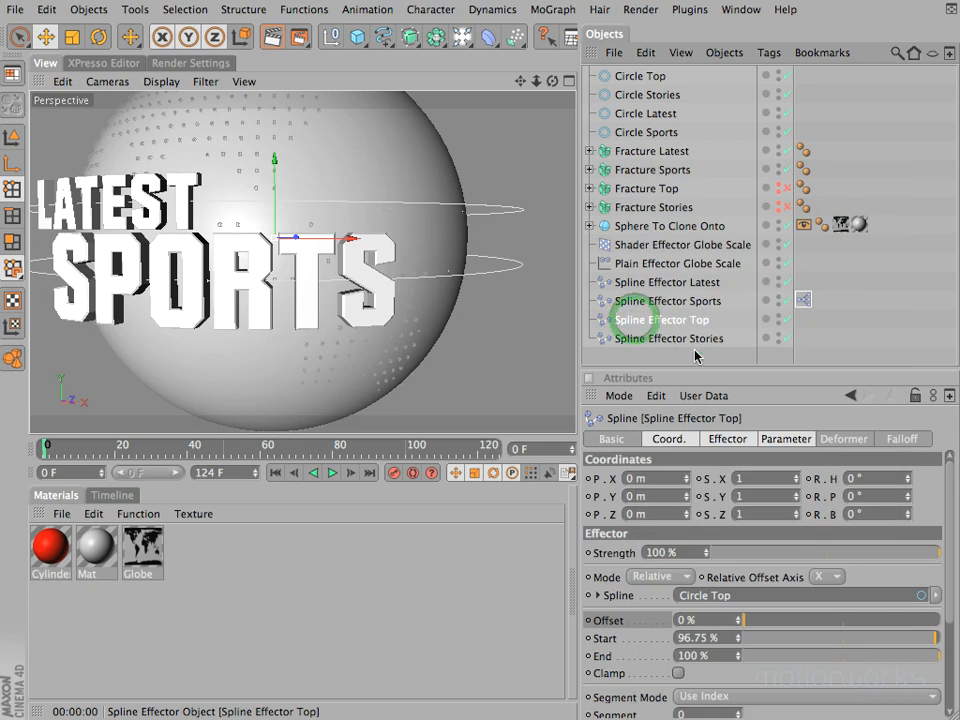
right_click(606, 624)
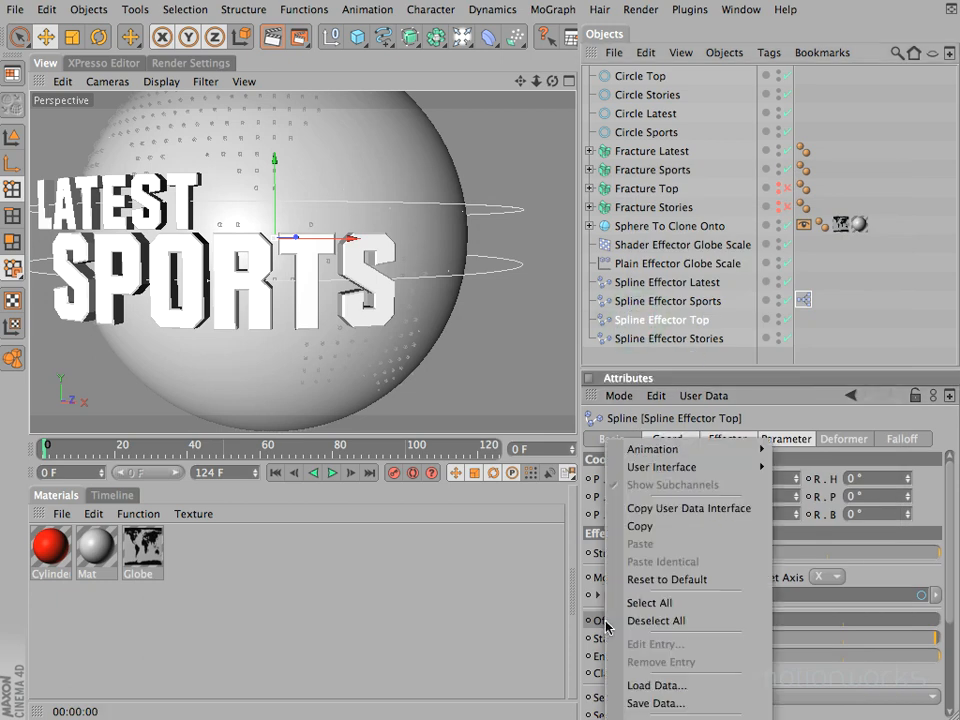
mouse_move(698, 451)
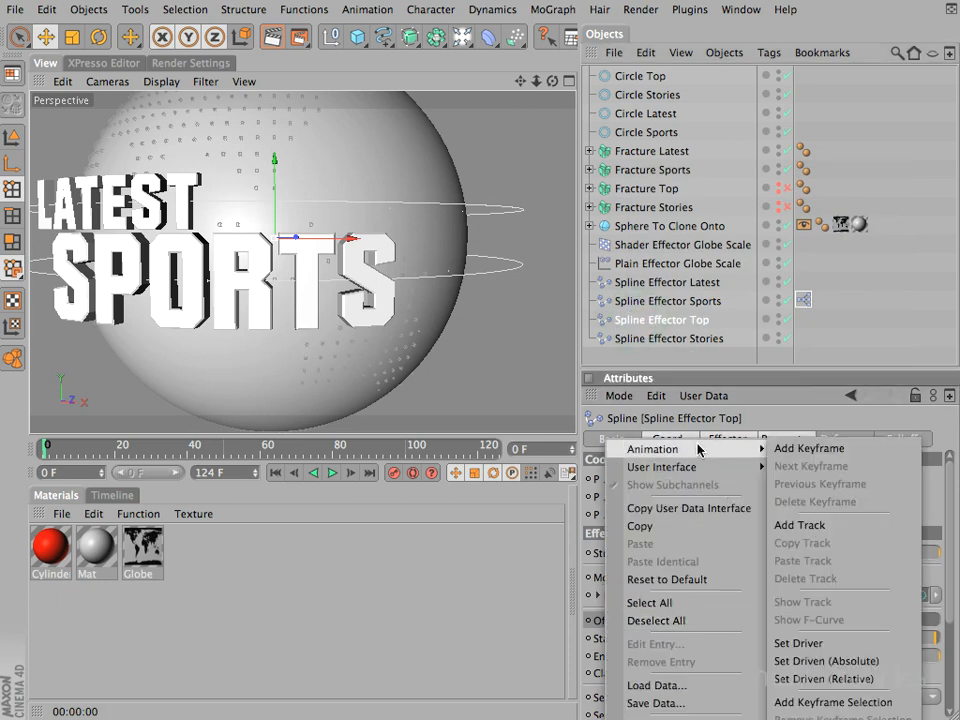
left_click(797, 643)
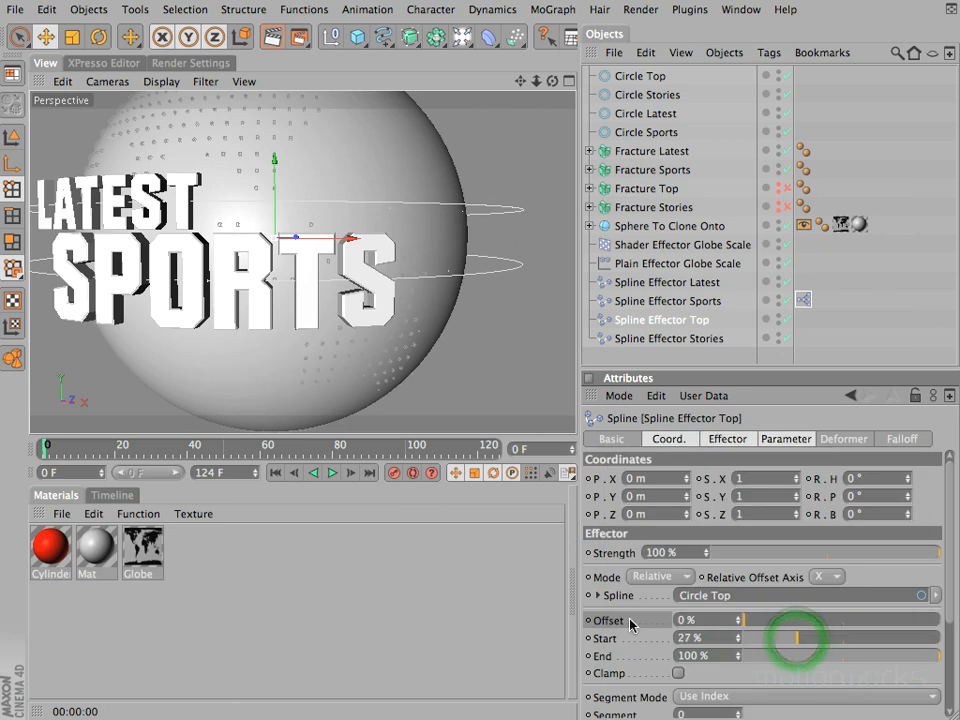
key("super+z")
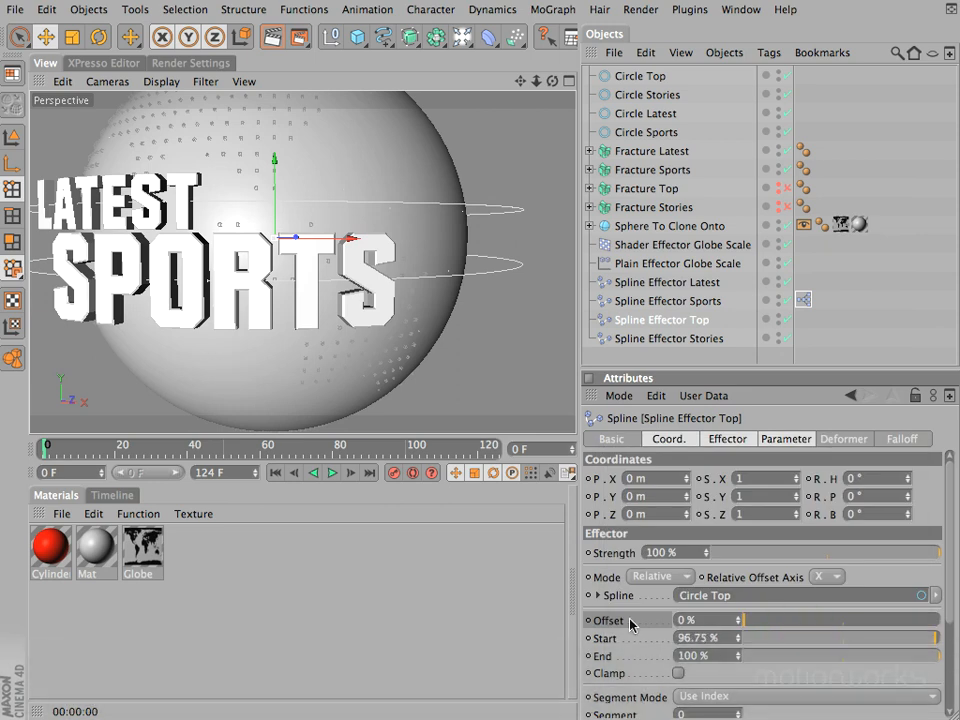
Step: Set the Offset of Spline Effector Stories as driven (absolute) by the Offset of Spline Effector Top
left_click(655, 338)
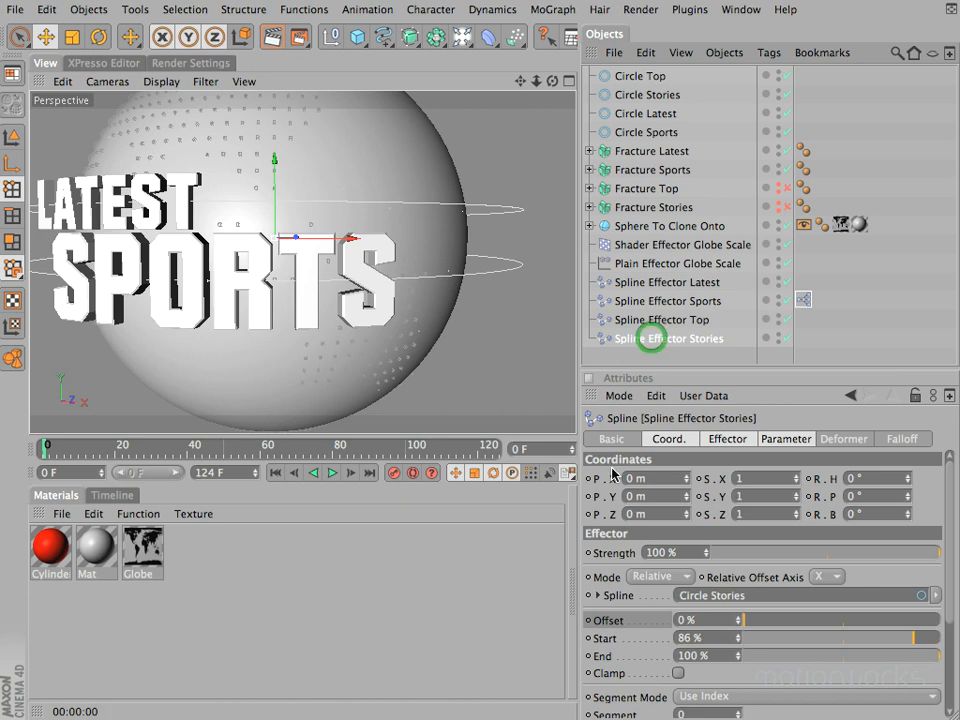
right_click(607, 621)
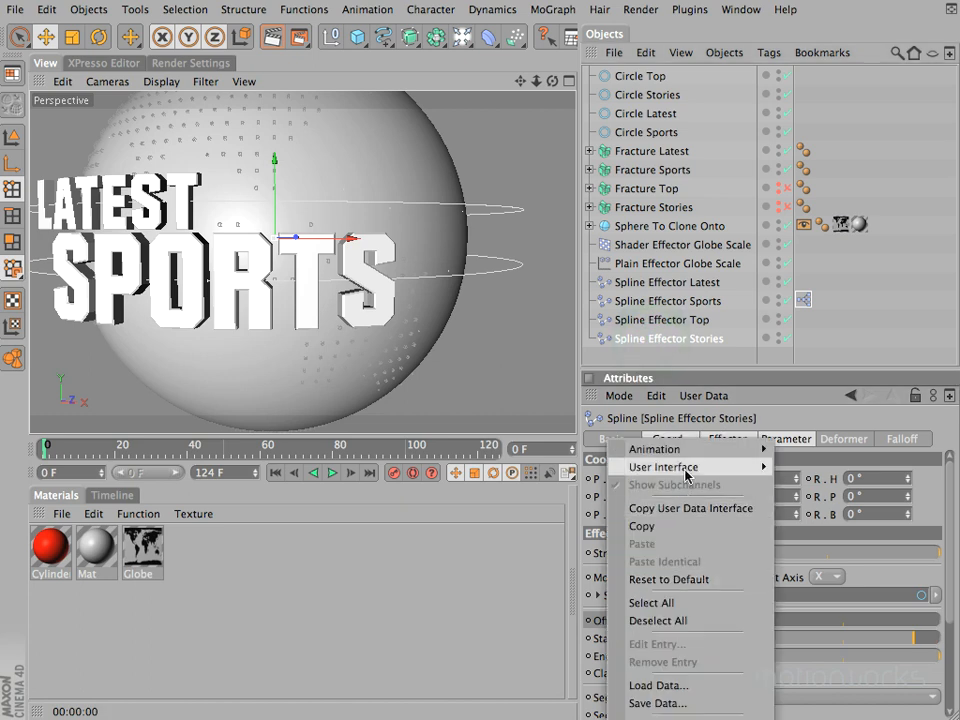
mouse_move(680, 451)
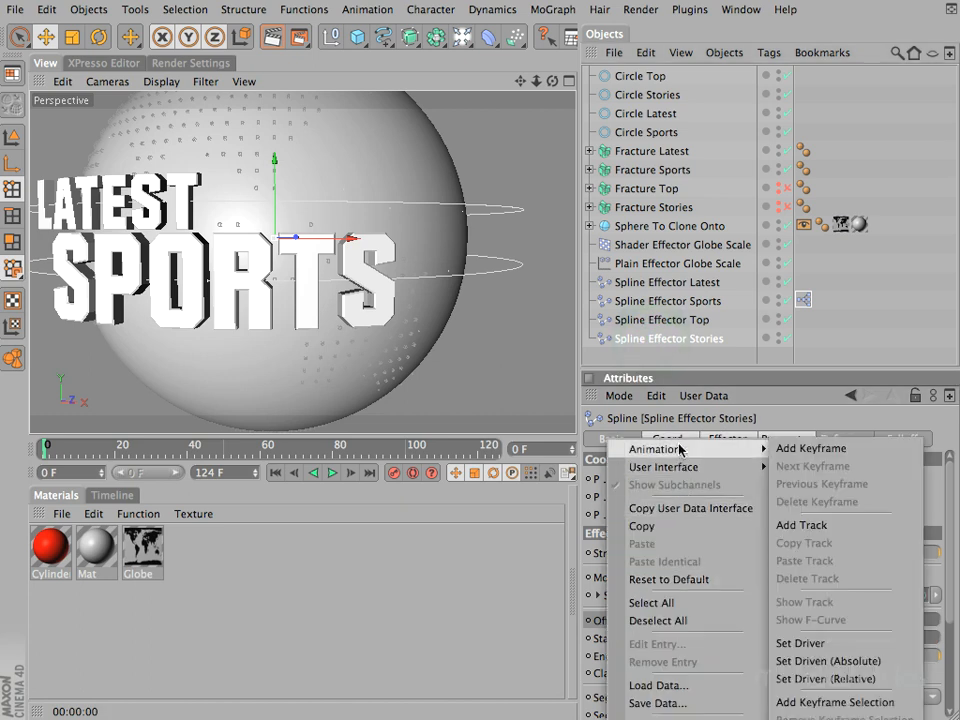
left_click(824, 661)
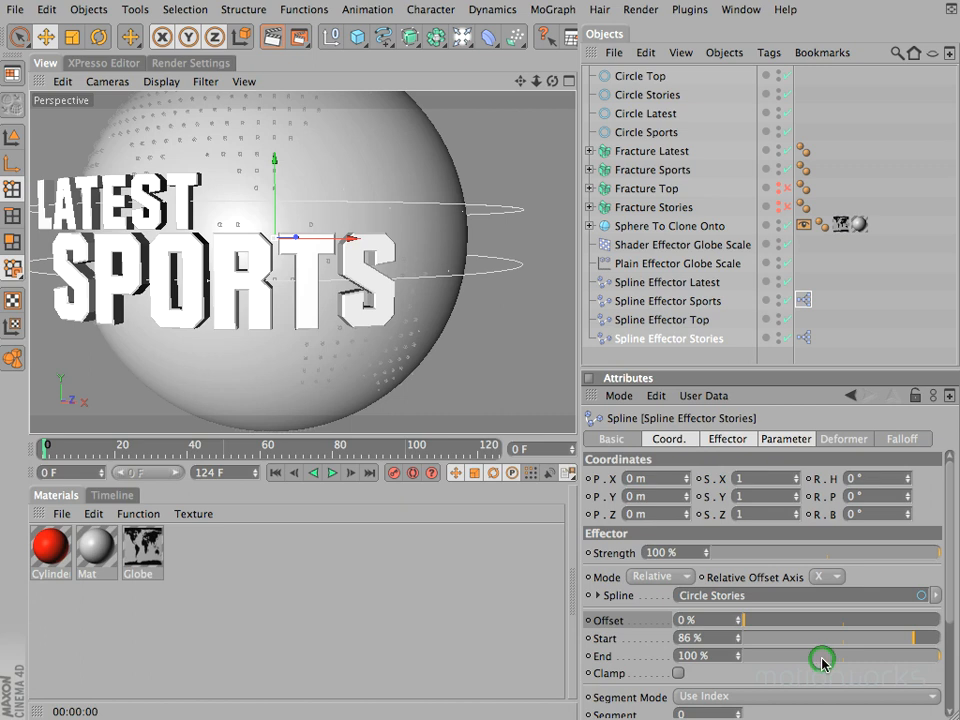
Step: Enable Fracture Top and Fracture Stories and make them visible in the viewport, with Spline Effector Top selected
left_click(673, 321)
left_click(790, 184)
left_click(778, 210, "alt")
left_click(779, 192, "alt")
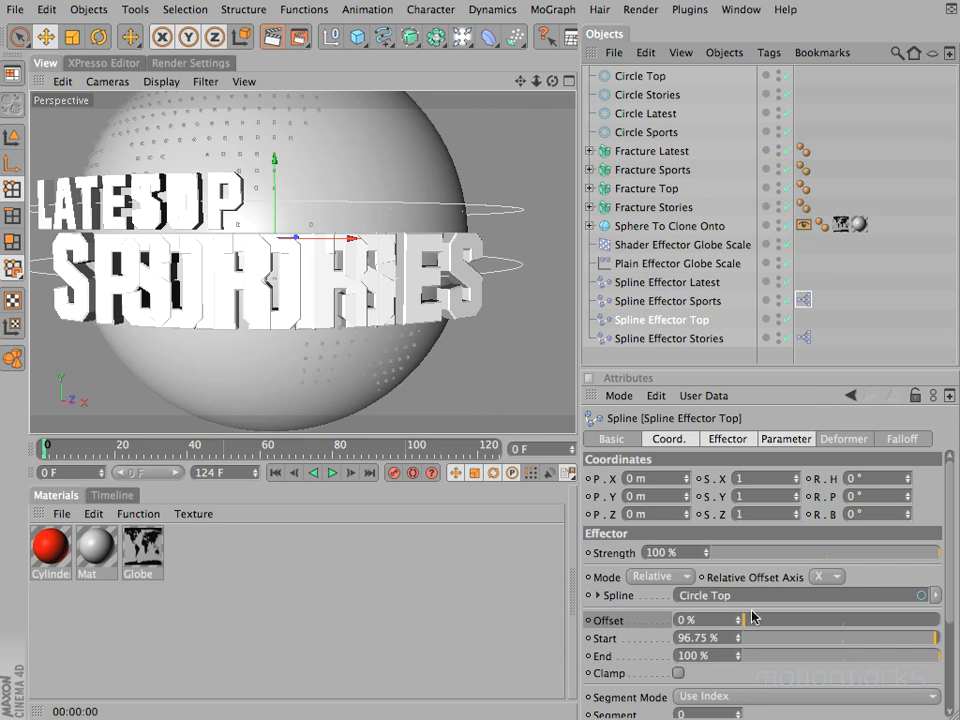
Step: Test the Offset of Spline Effector Top, return it to 0%, and hide Fracture Latest and Fracture Sports
left_click_drag(758, 621, 721, 625)
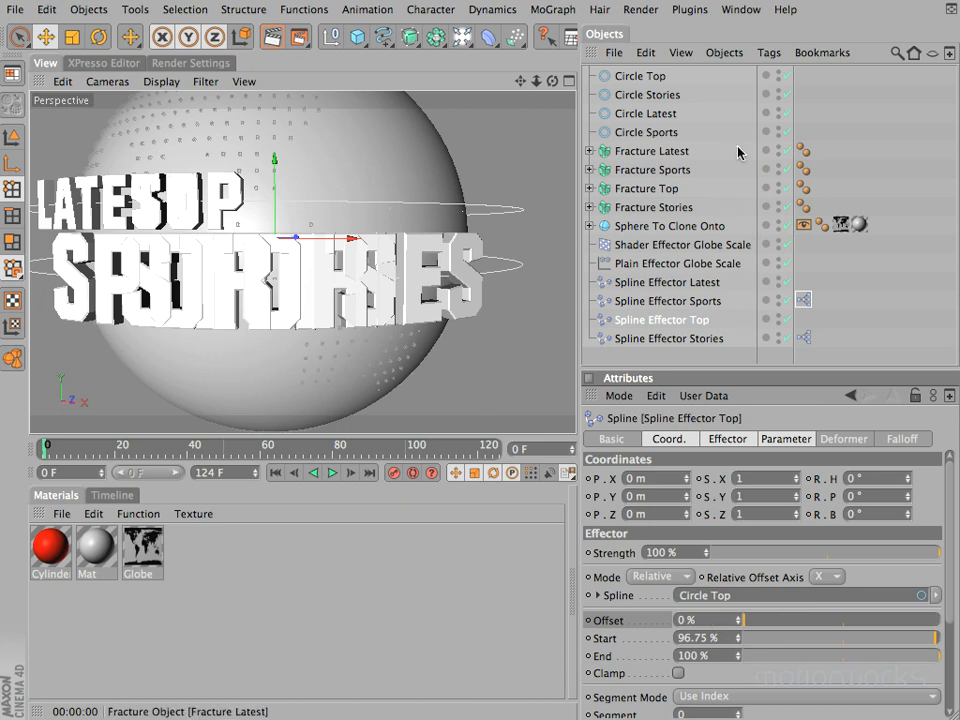
left_click(778, 152, "alt")
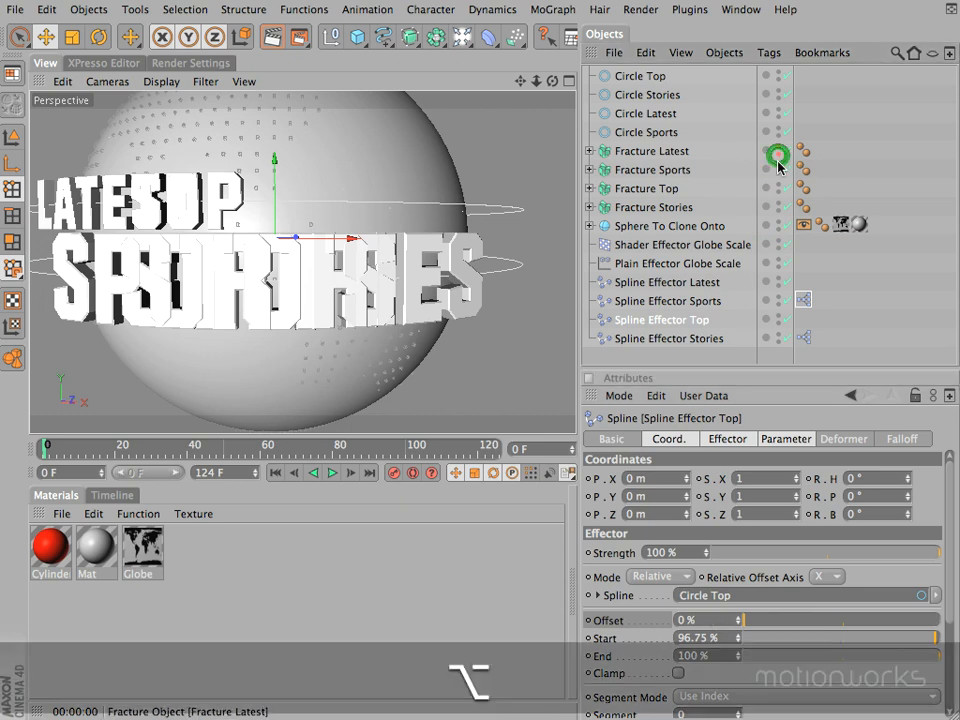
left_click(778, 172, "alt")
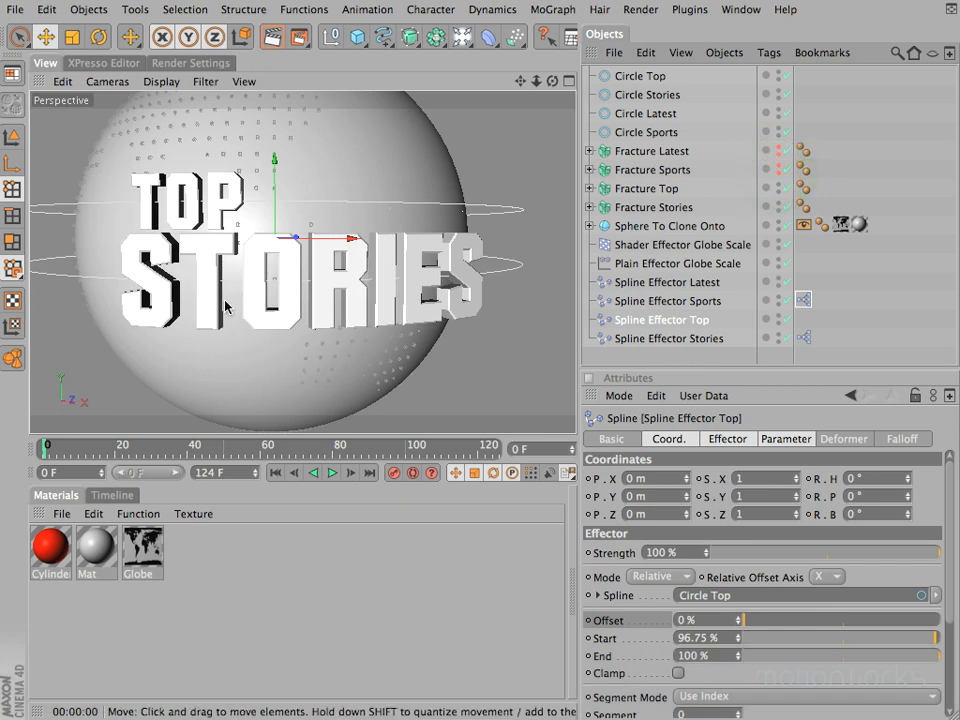
Step: Shift the word TOP around the globe by setting the heading rotation (R.H) of Circle Top to 10°, and clear the selection
left_click(638, 76)
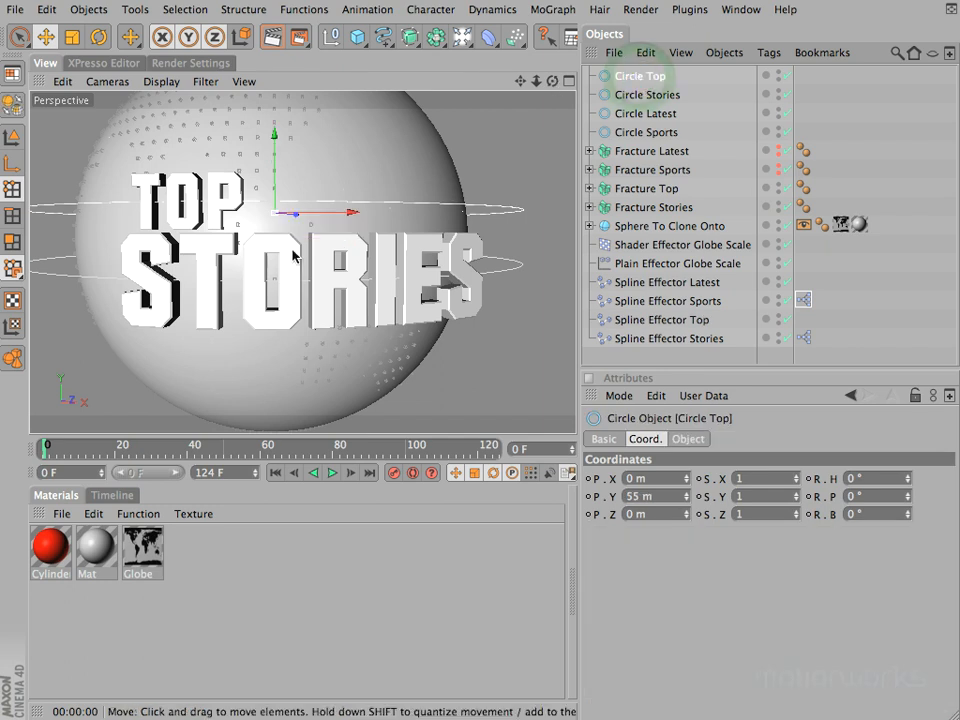
left_click(907, 478)
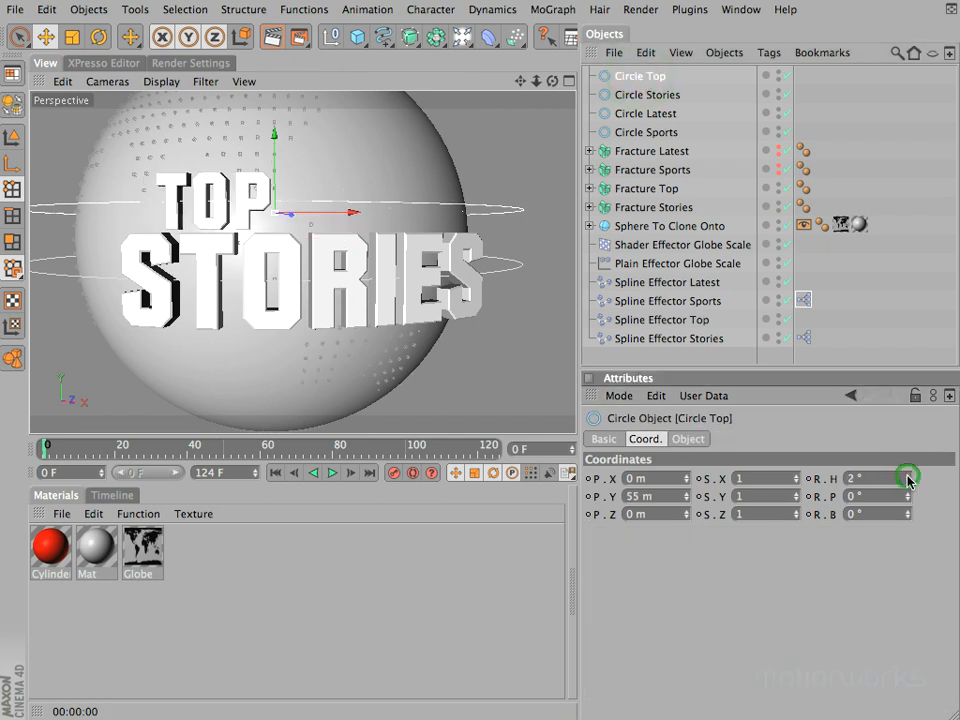
left_click(908, 482)
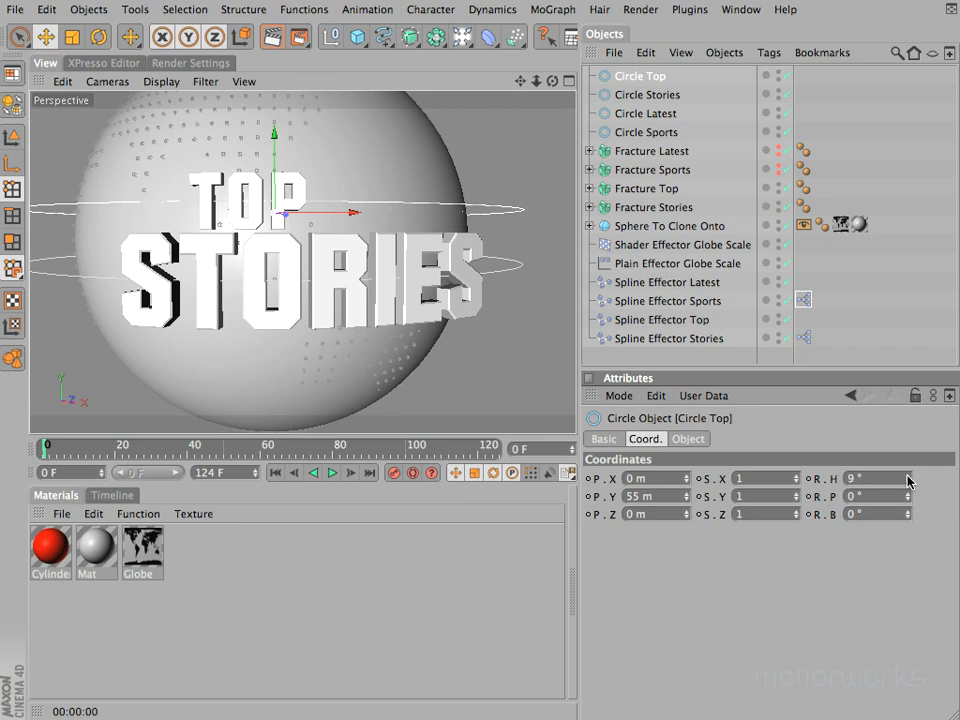
left_click(908, 477)
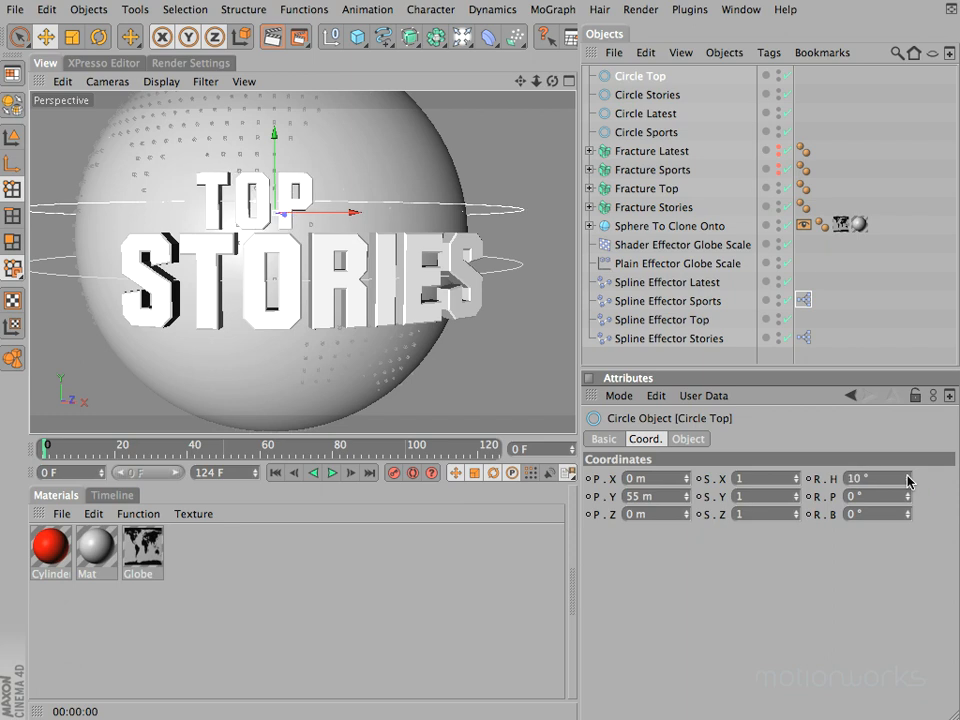
left_click_drag(552, 81, 469, 358)
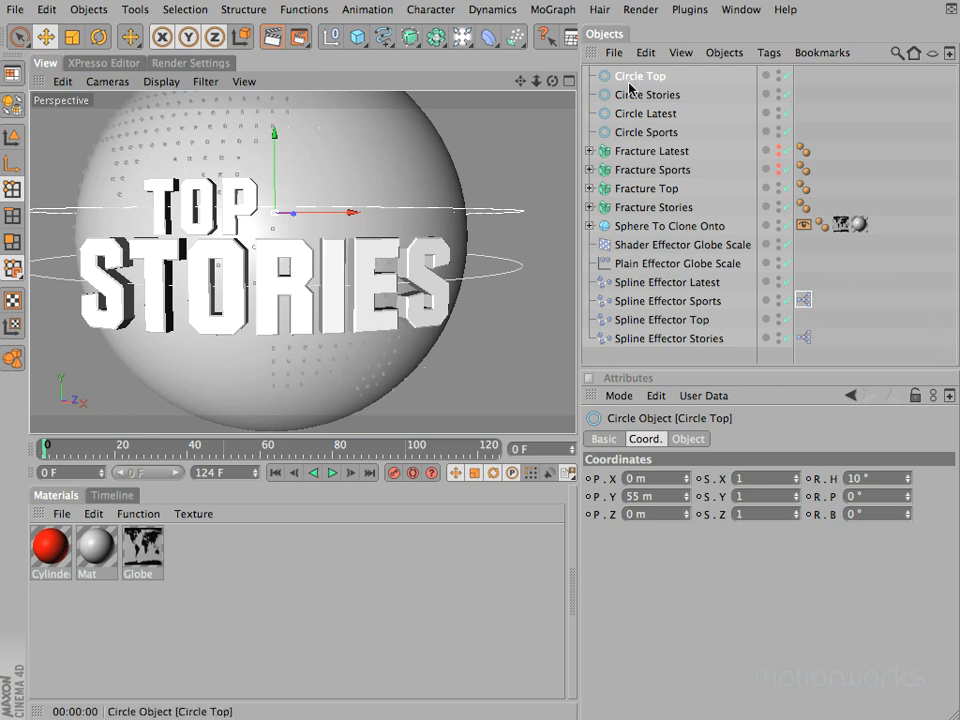
left_click(627, 356)
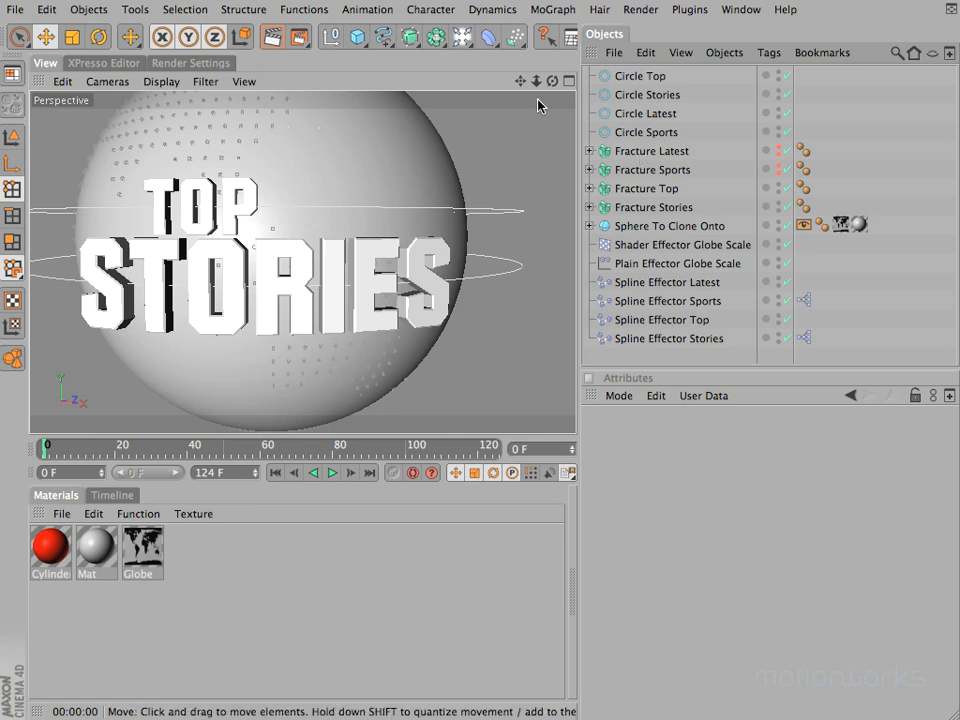
Step: Try tilting Circle Top on its own by adjusting its rotation, and undo the changes
left_click_drag(536, 80, 470, 353)
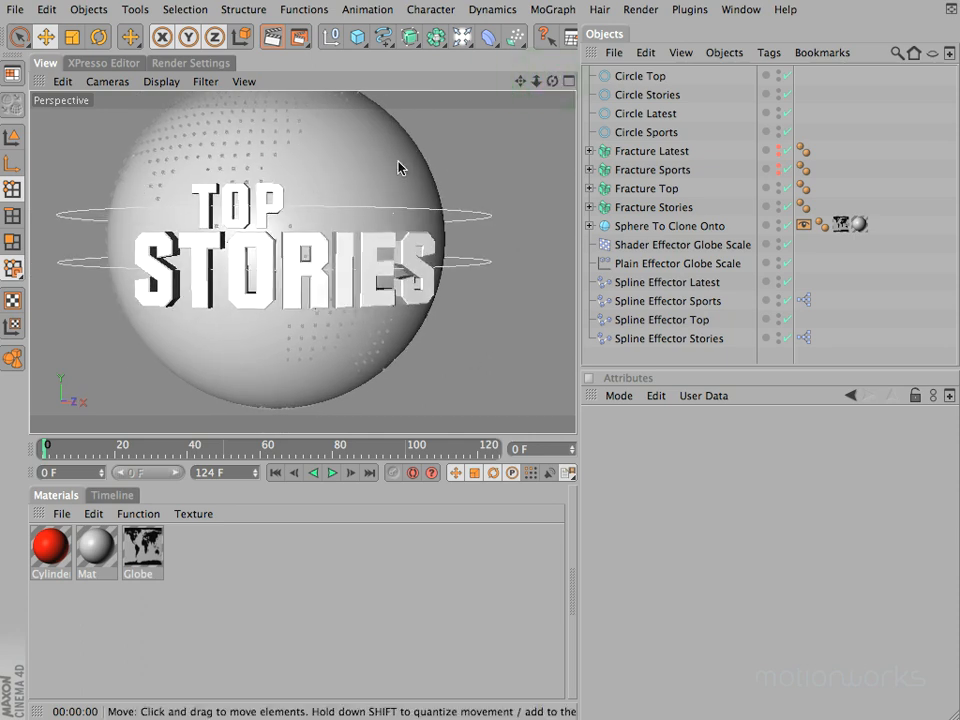
left_click_drag(470, 353, 471, 353)
left_click_drag(552, 81, 523, 77)
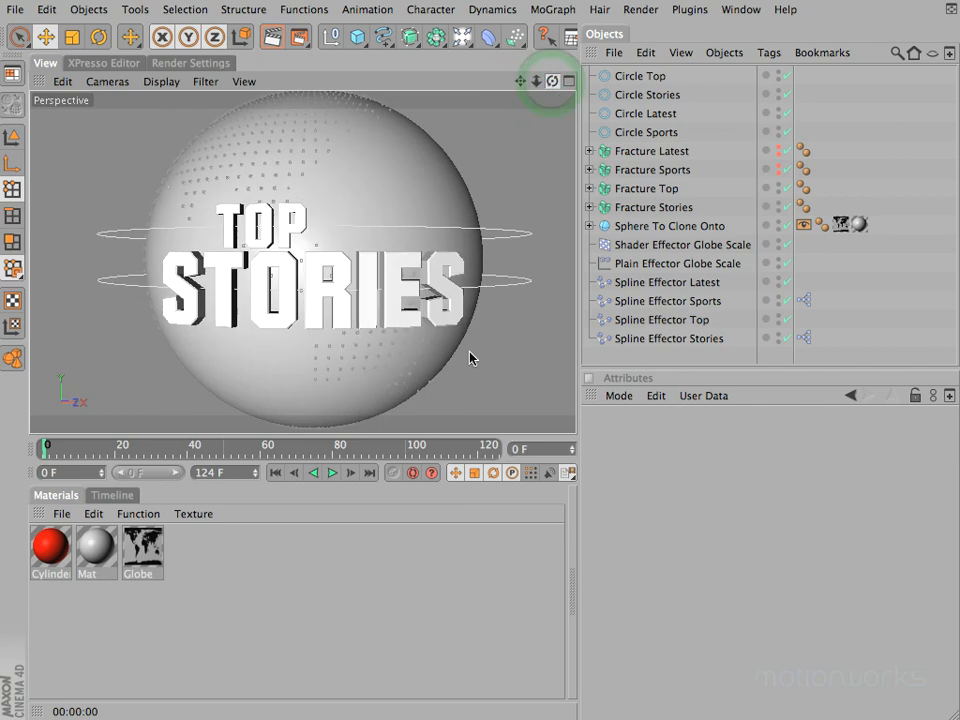
left_click(636, 77)
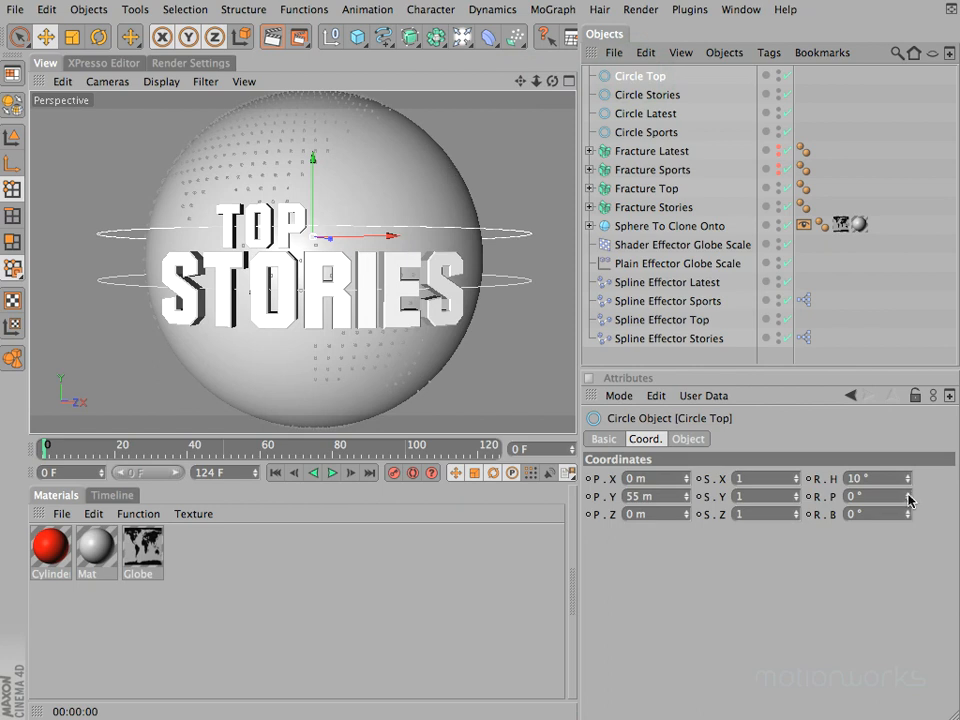
left_click_drag(909, 500, 907, 517)
key("super+z")
key("super+z")
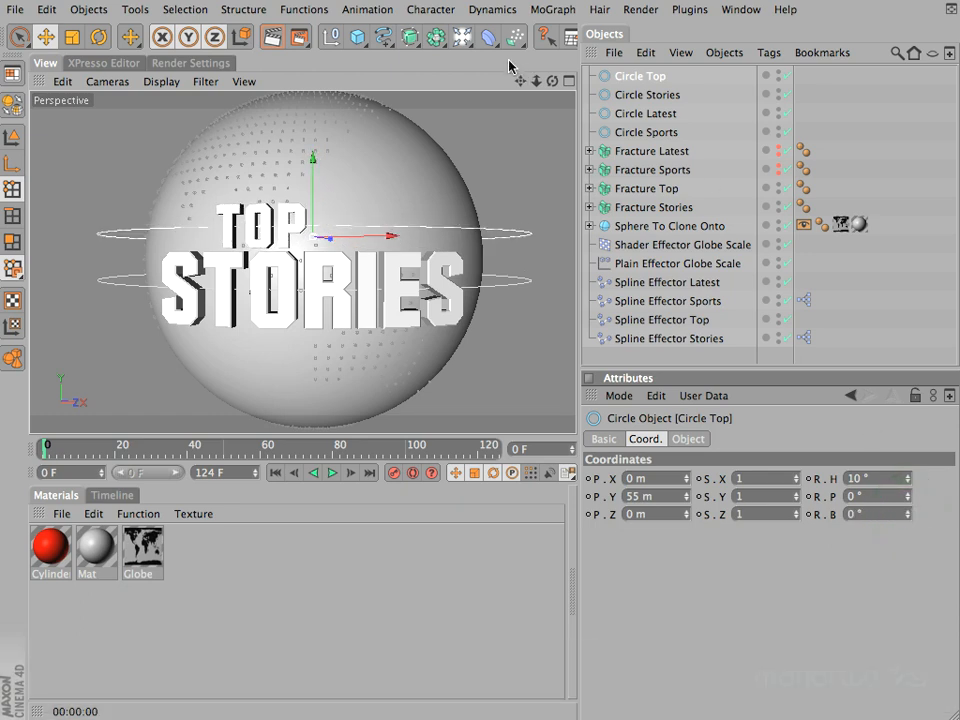
Step: Add a null object named circle null01 and make Circle Top and Circle Stories its children
left_click(327, 44)
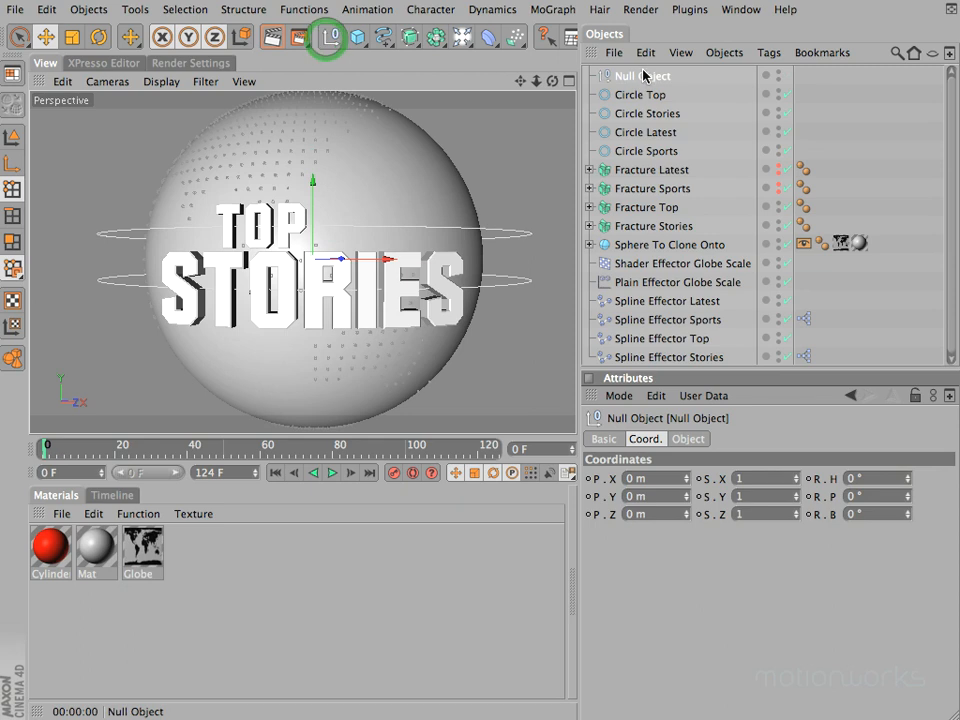
double_click(641, 76)
type("cir")
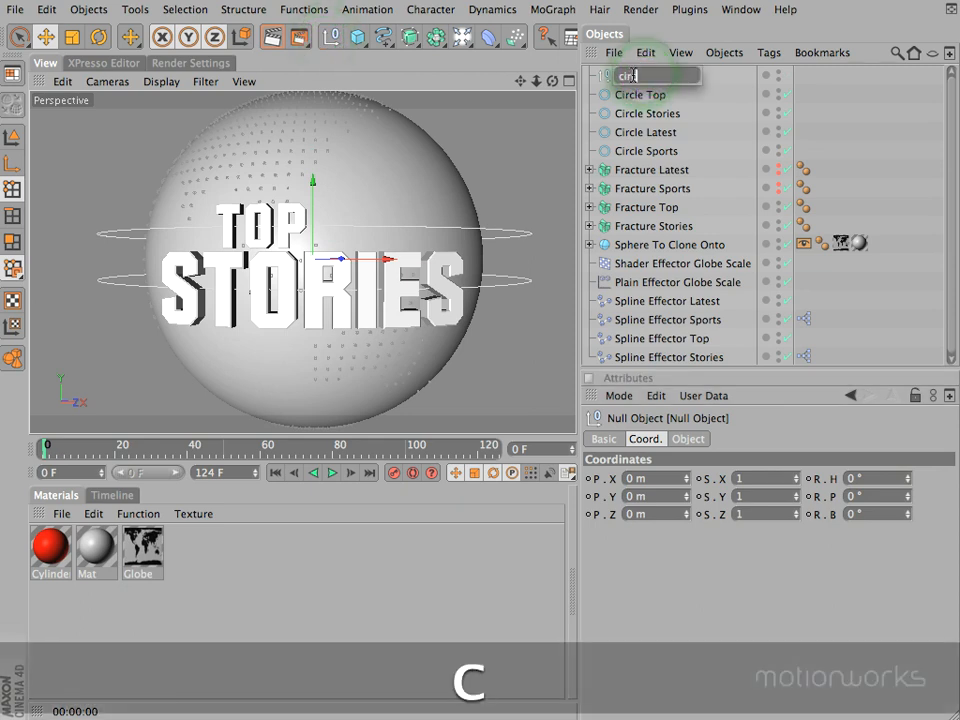
type("cle null01")
key("Return")
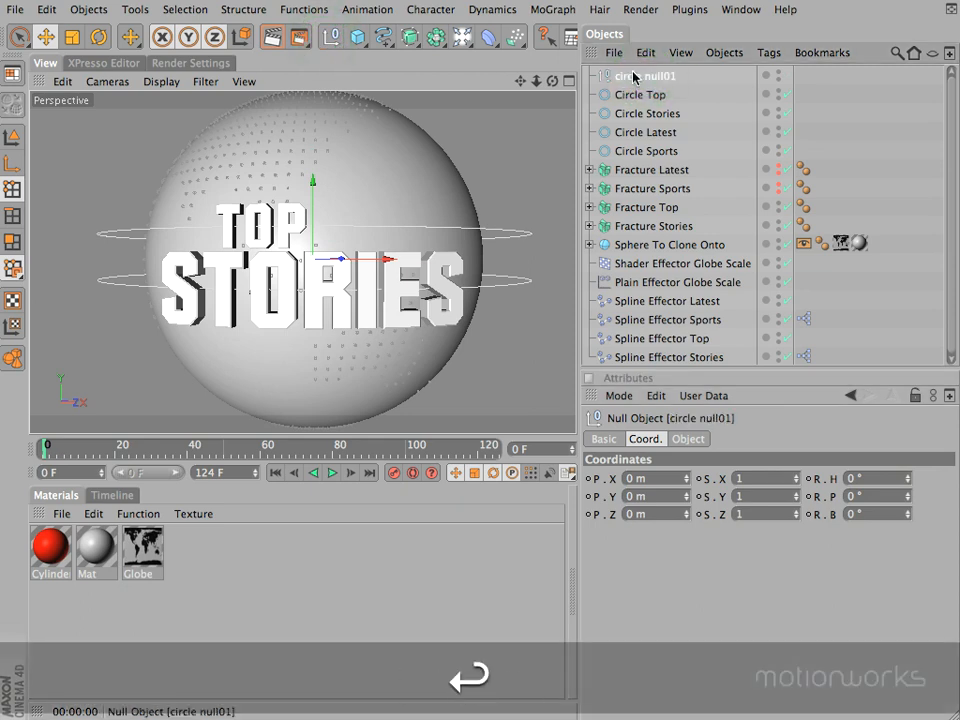
left_click(636, 113)
left_click(625, 95, "shift")
left_click_drag(625, 95, 633, 79)
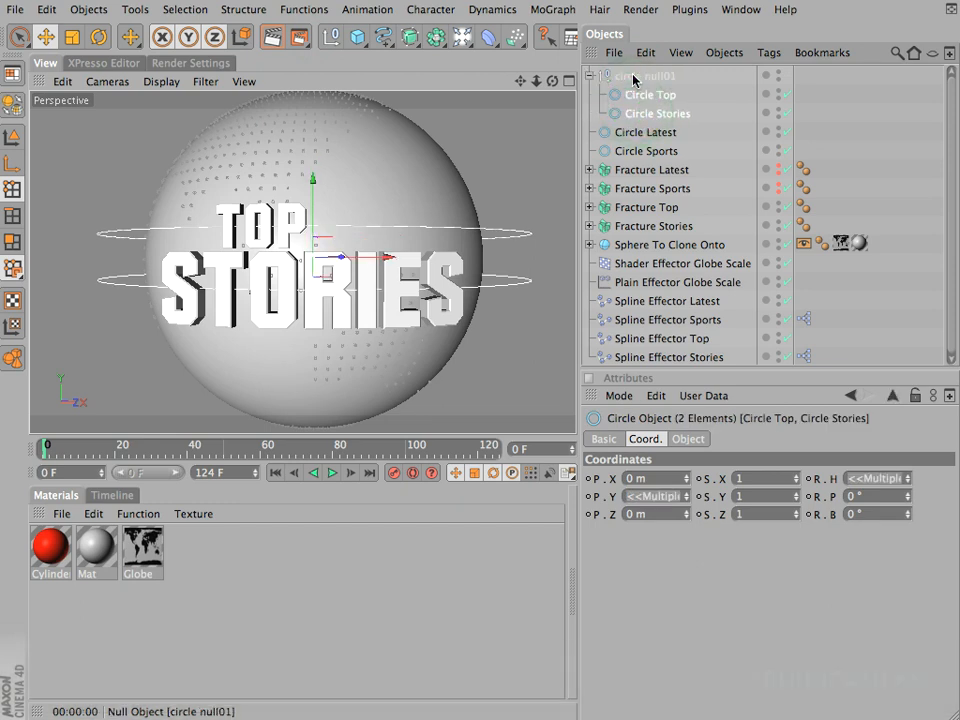
Step: Tilt the TOP STORIES title by setting the bank rotation (R.B) of circle null01 to -5°
left_click(633, 79)
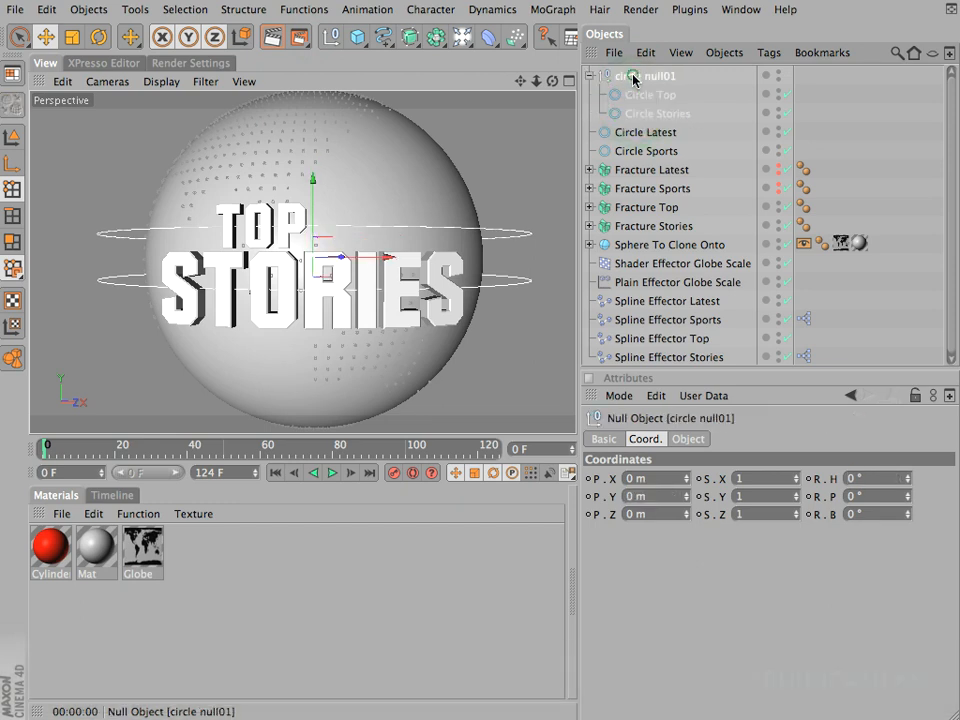
left_click(908, 512)
left_click(908, 516)
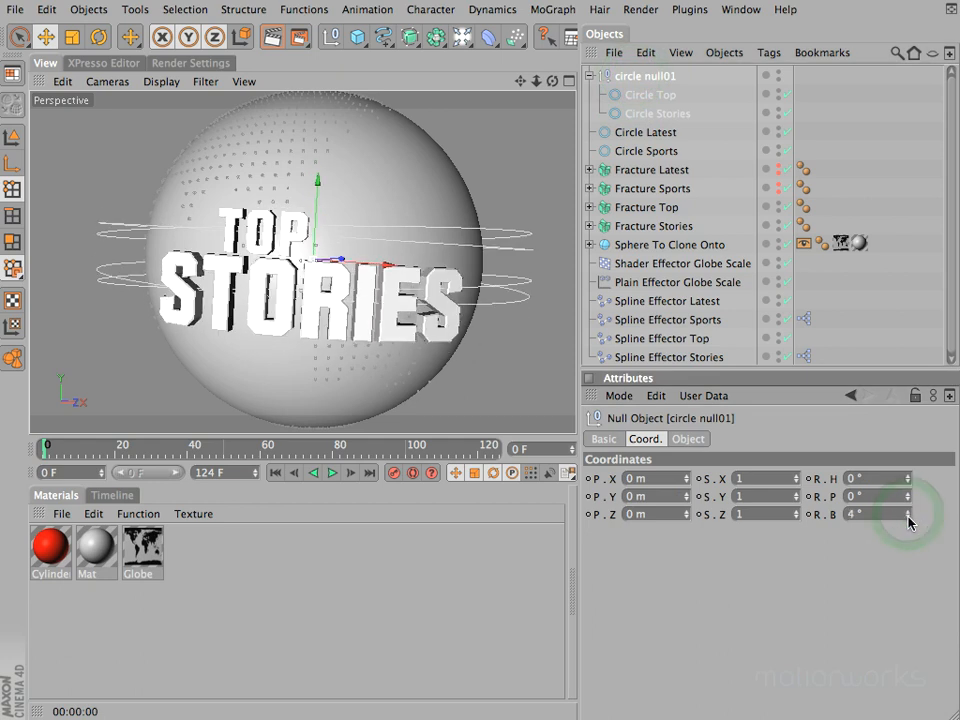
left_click(908, 517)
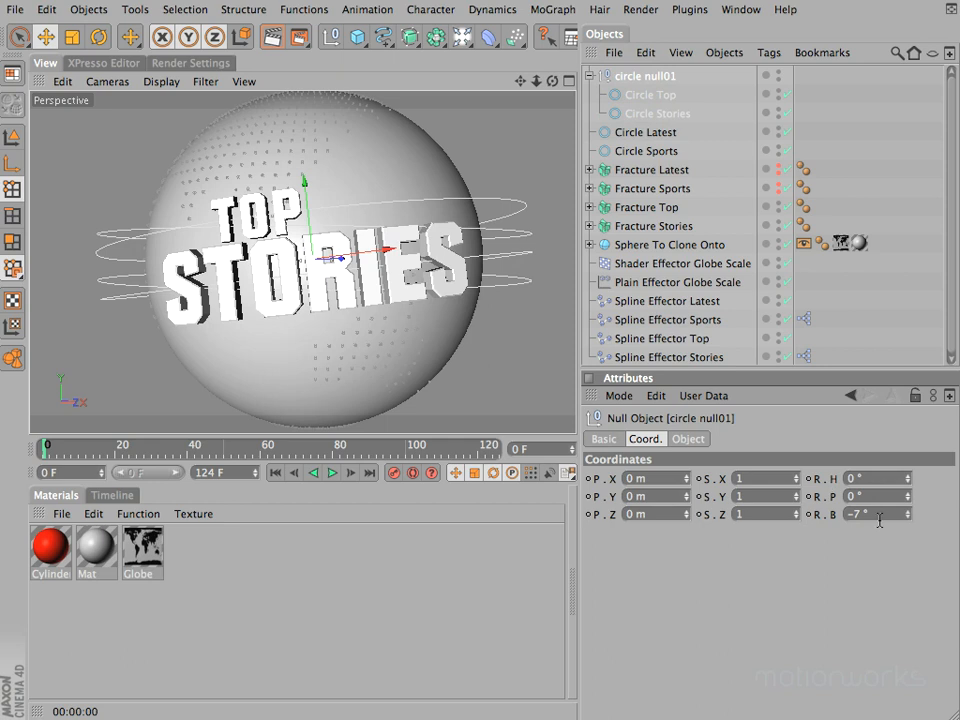
type("-5")
key("Return")
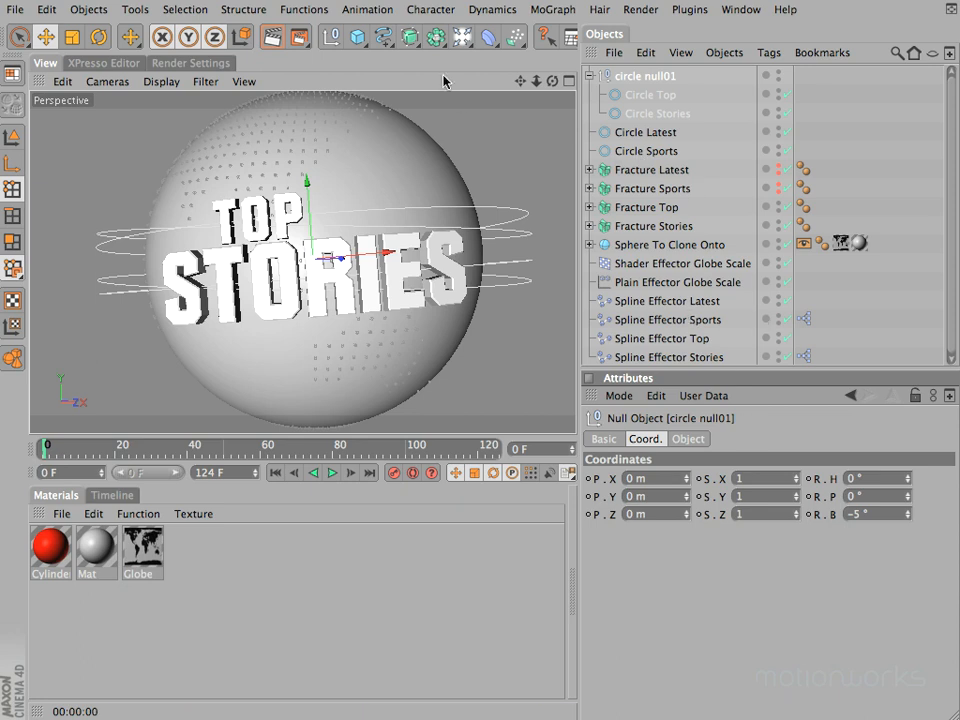
Step: Add a null object named circle null02 and make Circle Latest and Circle Sports its children
left_click(333, 40)
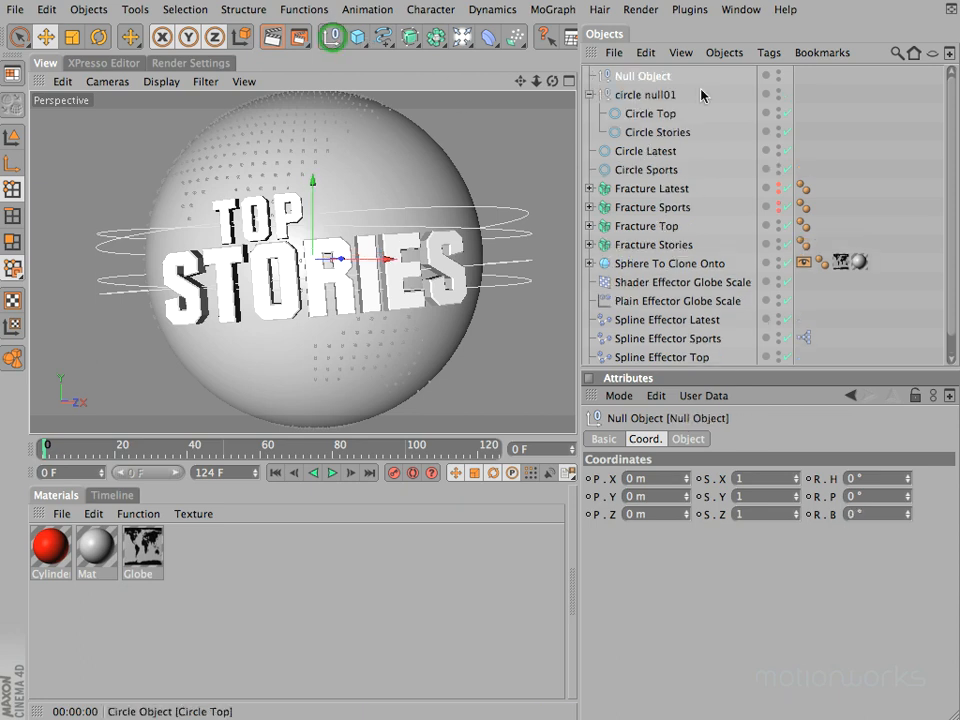
double_click(643, 75)
type("circ")
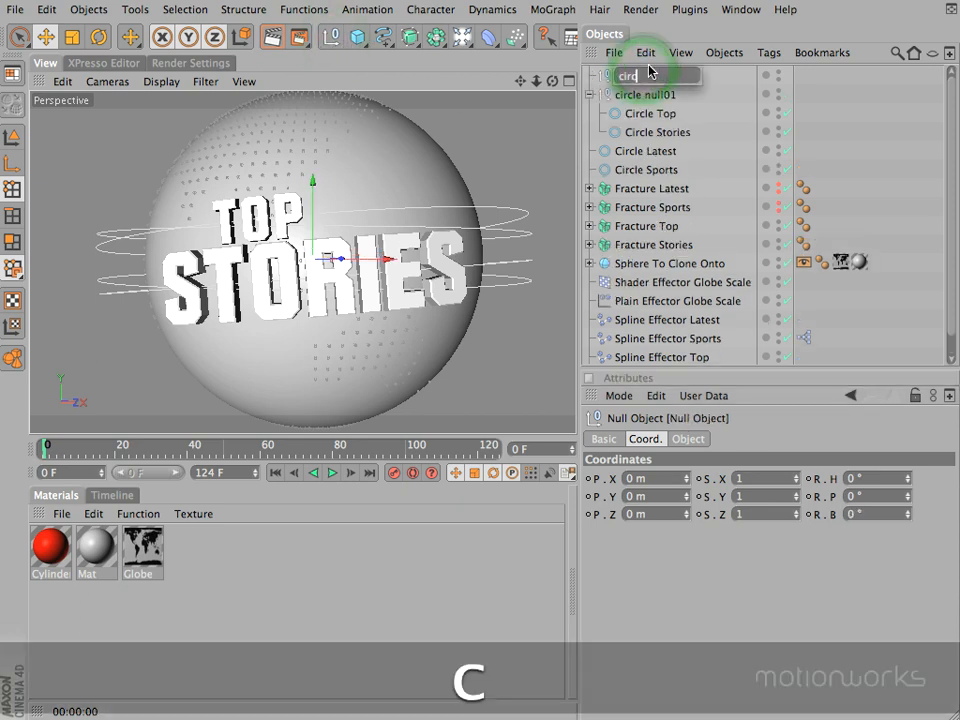
type("le null02")
key("Return")
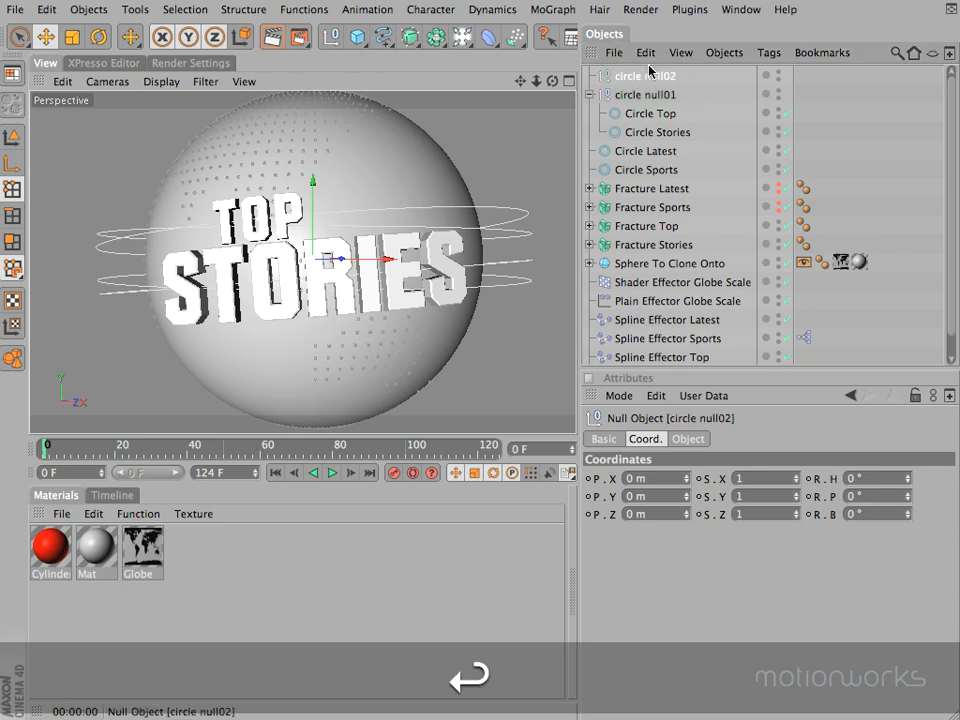
left_click(660, 151)
left_click(656, 168, "shift")
left_click_drag(658, 162, 640, 76)
Step: Show Fracture Latest and Fracture Sports in the viewport, and set the bank rotation (R.B) of circle null02 to 5°
left_click(643, 76)
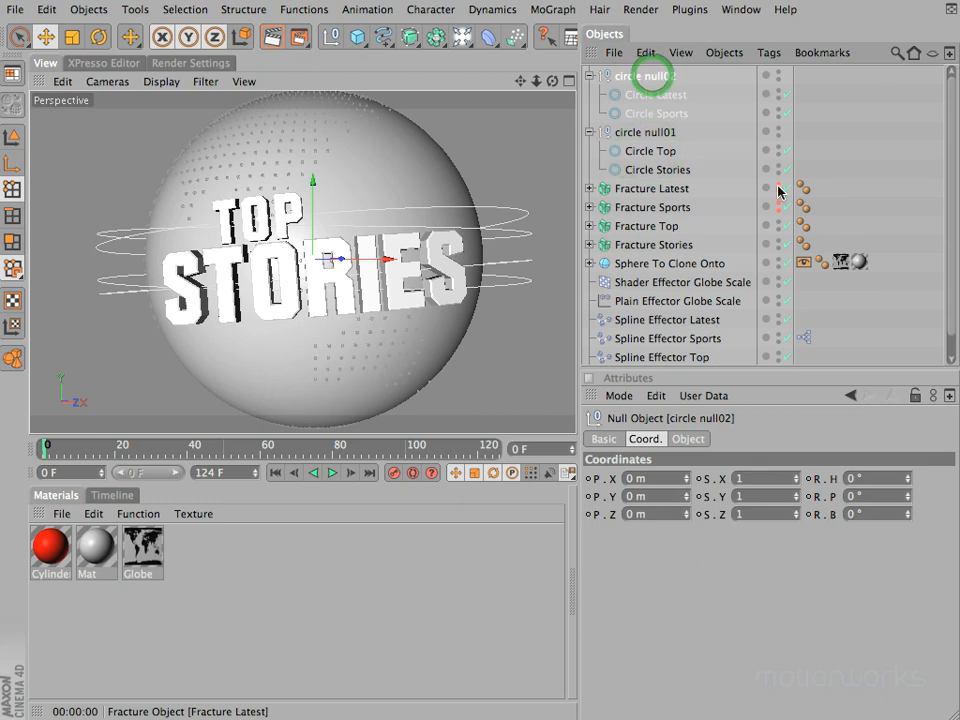
left_click(778, 188, "alt")
left_click(778, 207, "alt")
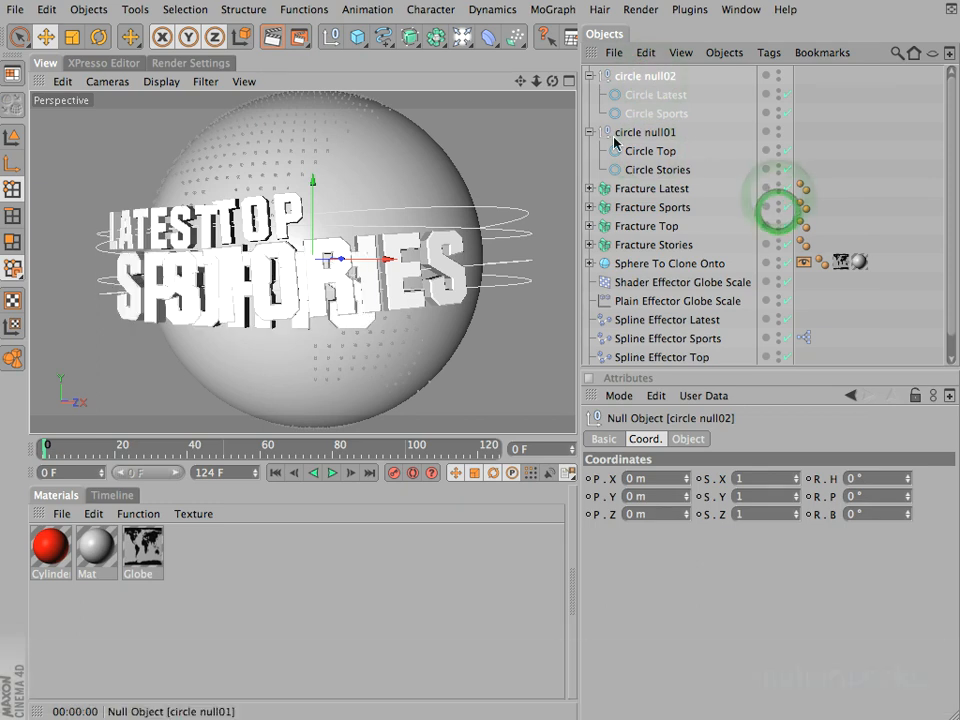
left_click(634, 78)
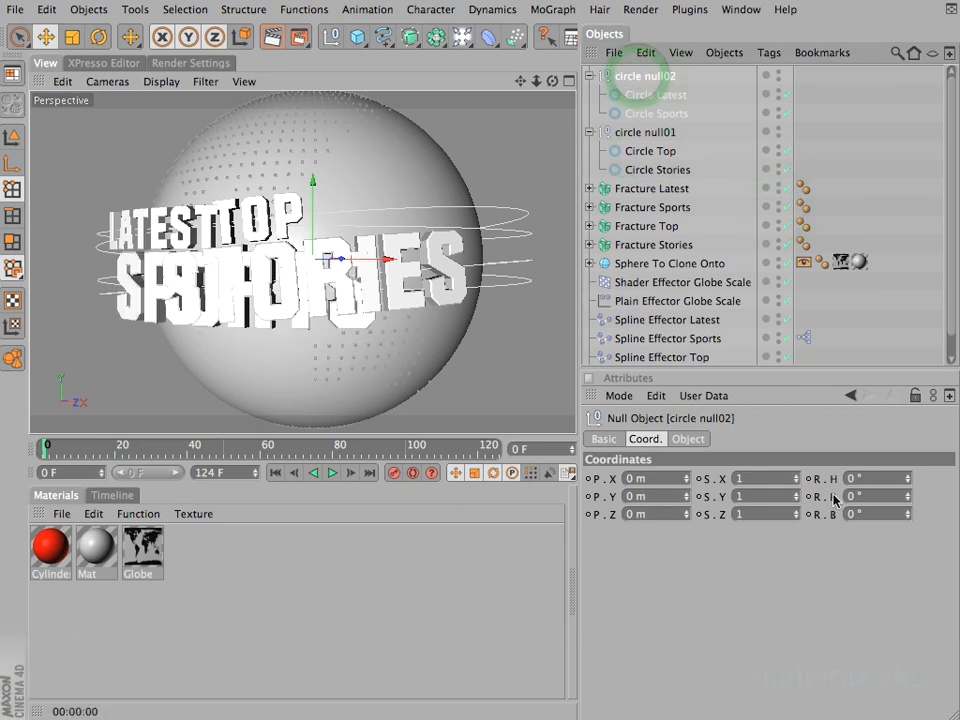
left_click(866, 513)
type("5")
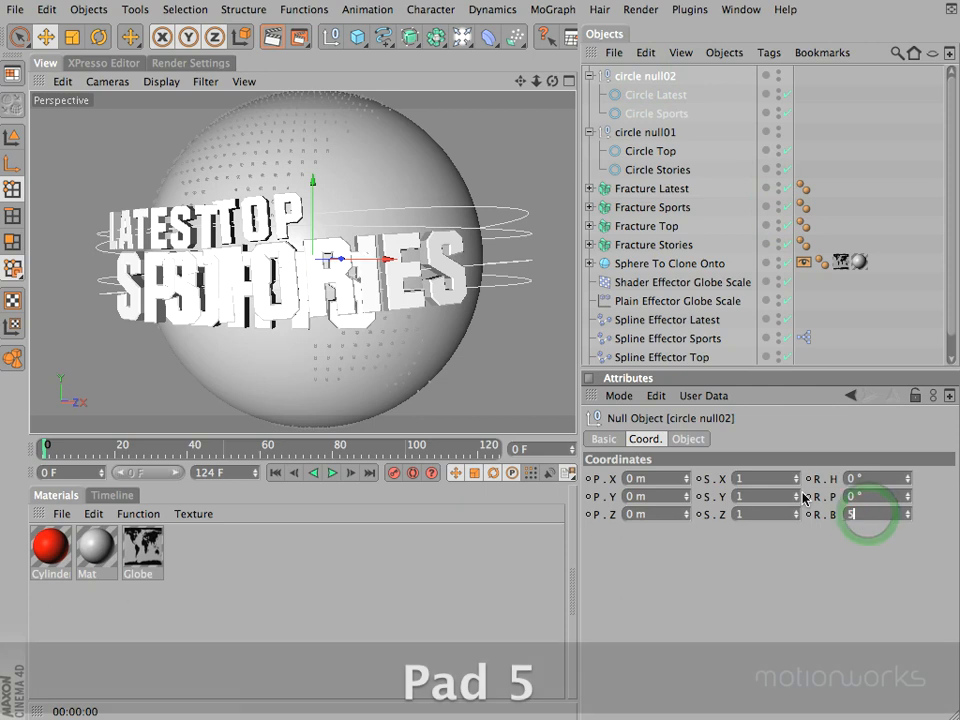
key("Return")
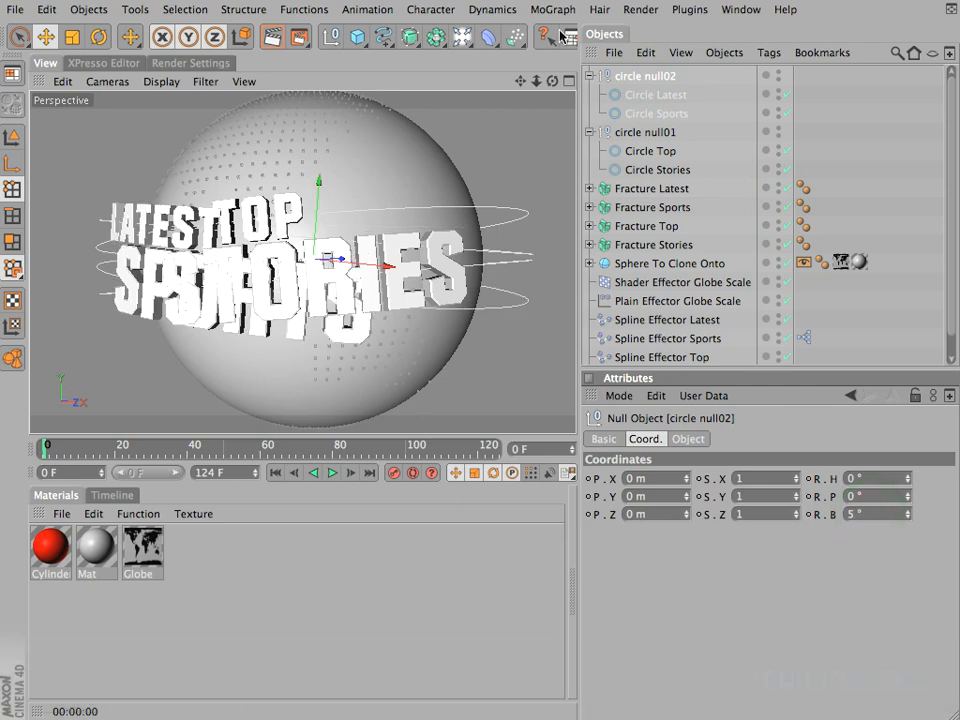
Step: Collapse circle null02 and circle null01 in the object hierarchy, and give the Object Manager more height
left_click_drag(552, 80, 469, 351)
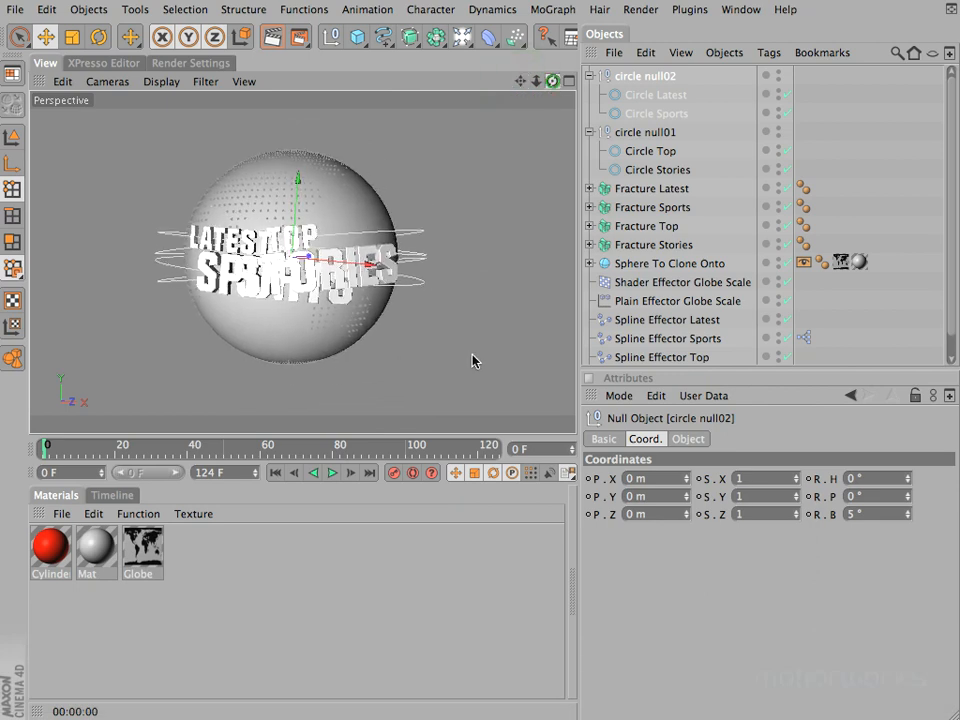
left_click(590, 77)
left_click(589, 94)
left_click(676, 337)
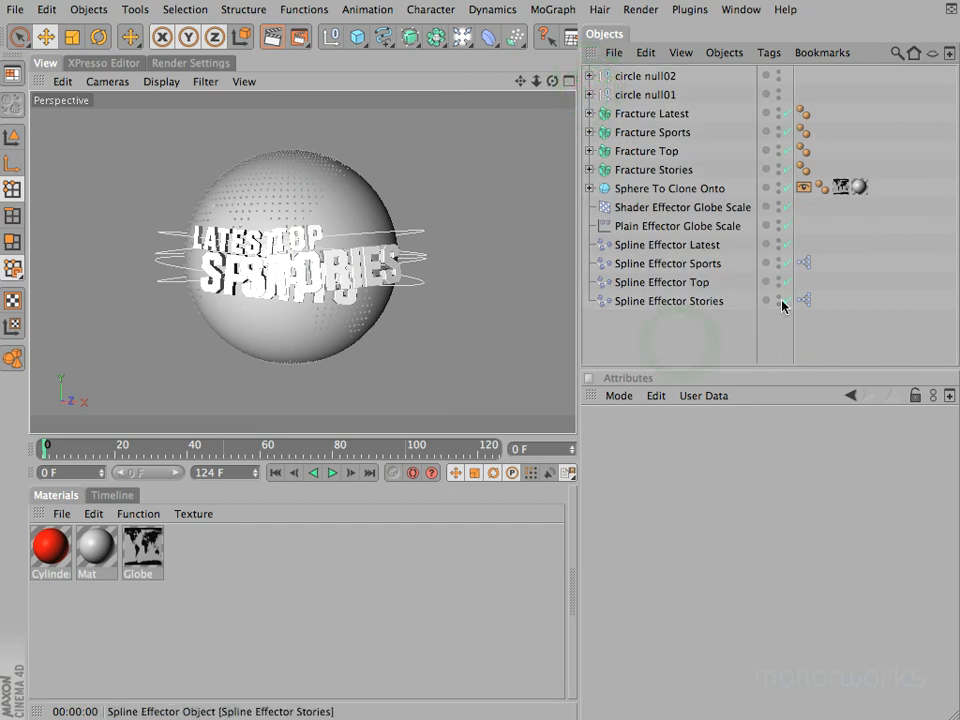
left_click_drag(656, 368, 662, 437)
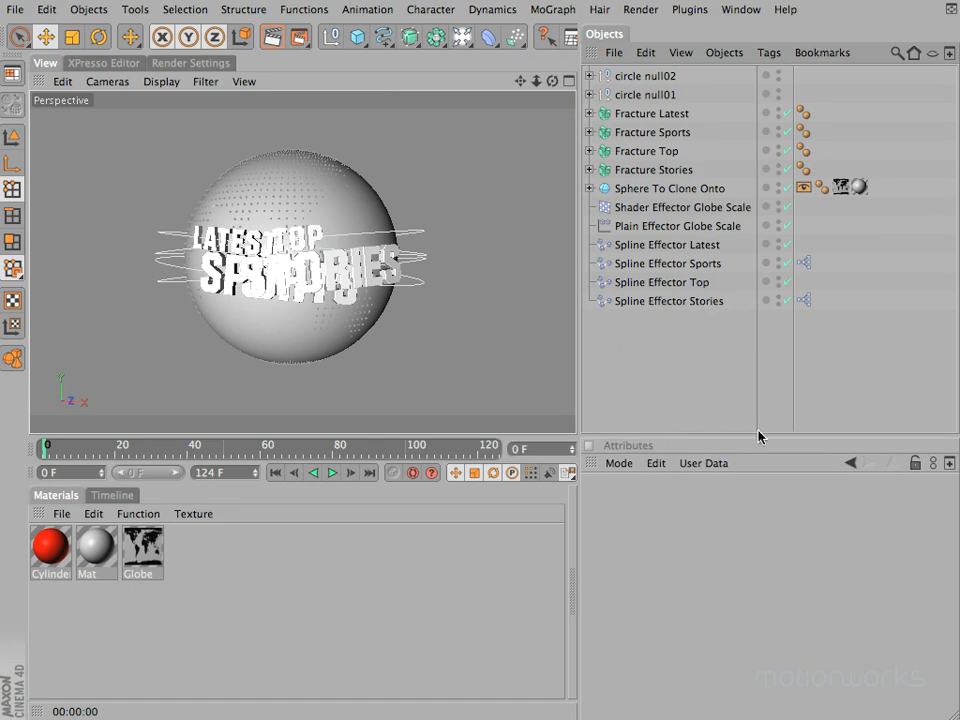
Step: Open the Layer Browser and move its floating window clear of the Object Manager
left_click(741, 10)
left_click(797, 212)
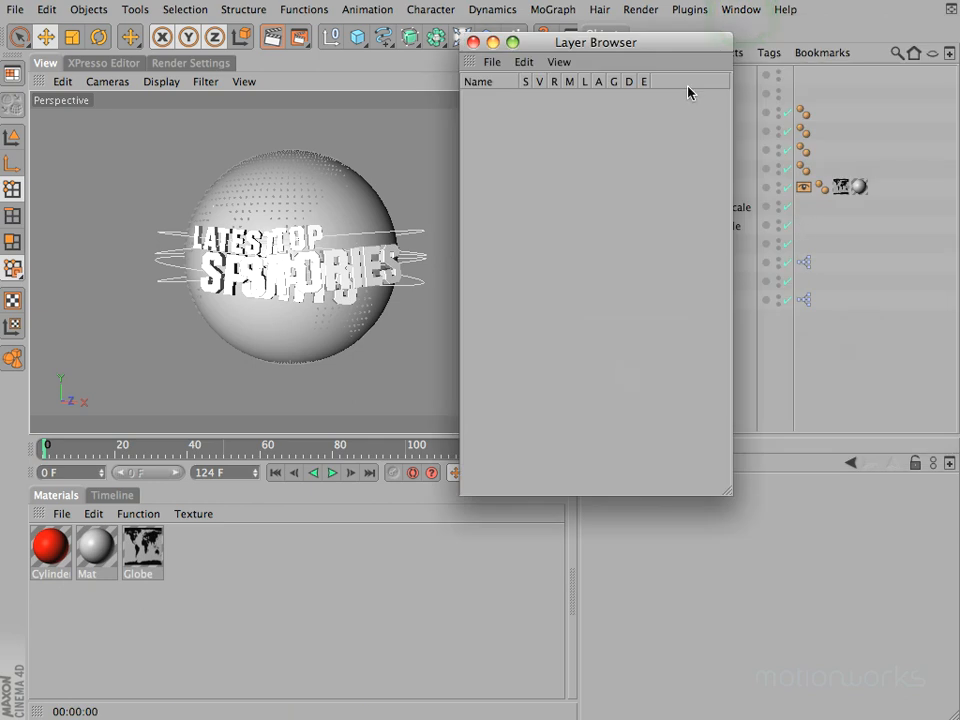
left_click_drag(633, 47, 470, 104)
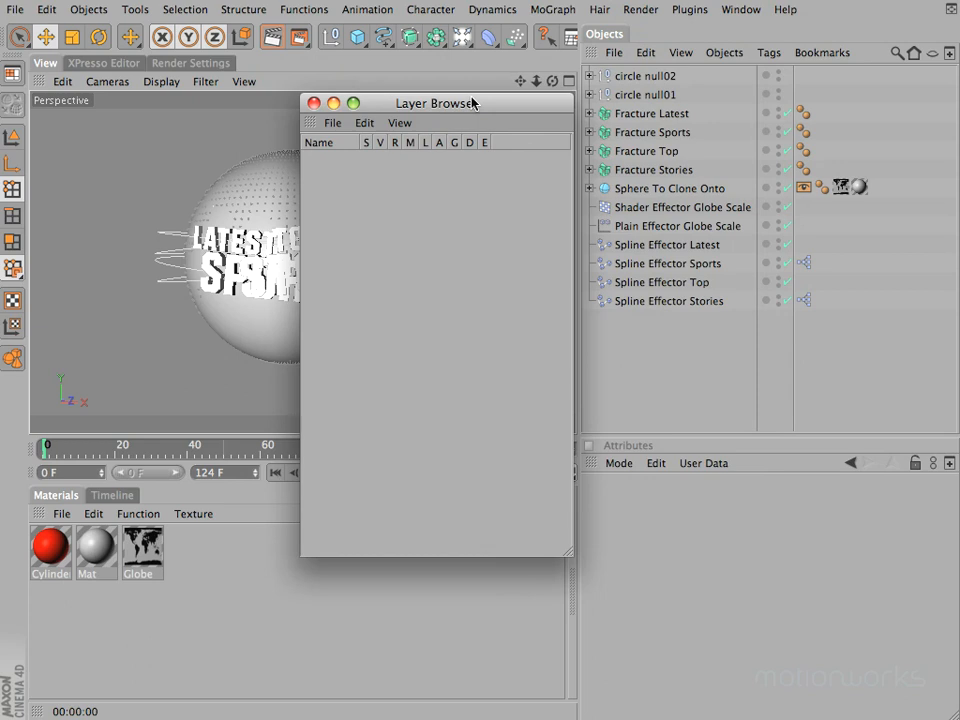
left_click_drag(435, 103, 396, 100)
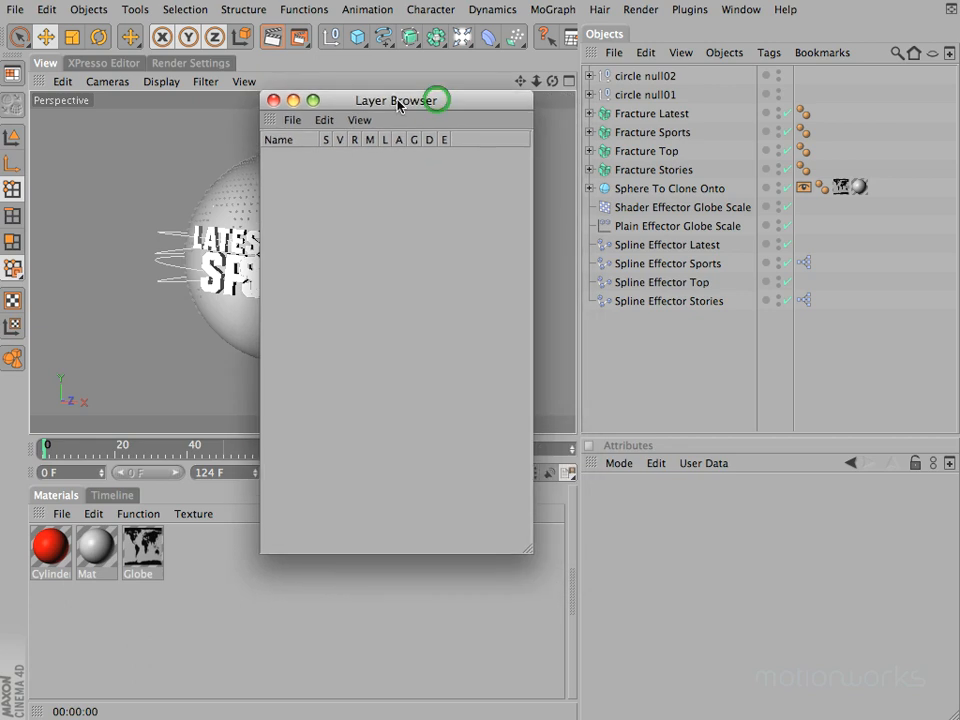
Step: Turn the Attributes manager into a tab and dock the Layer Browser as a second tab beside it
left_click(591, 465)
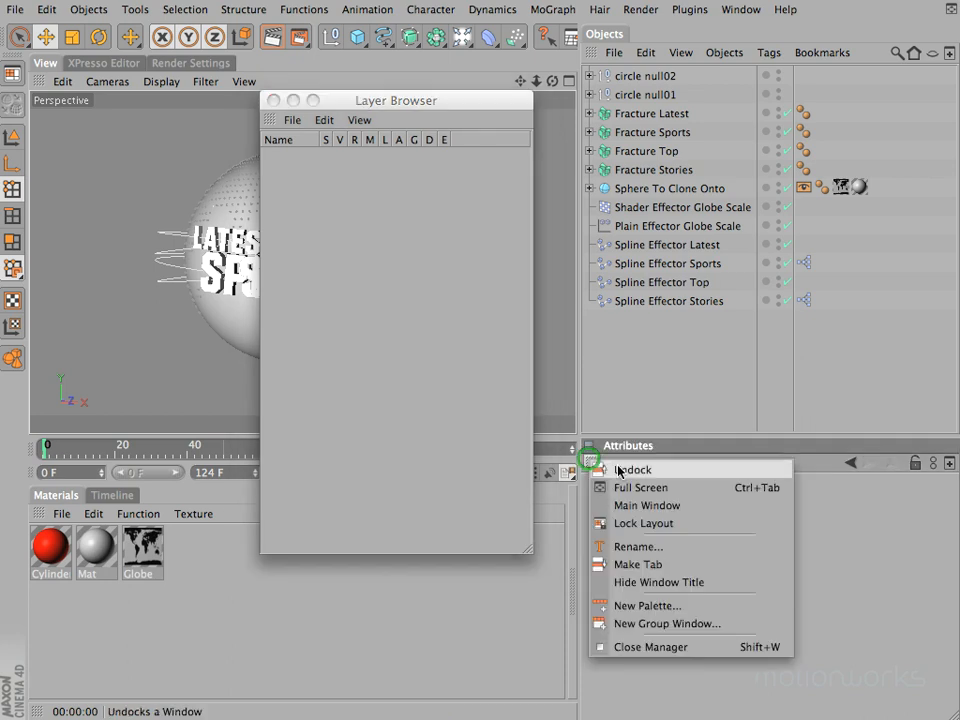
left_click(641, 561)
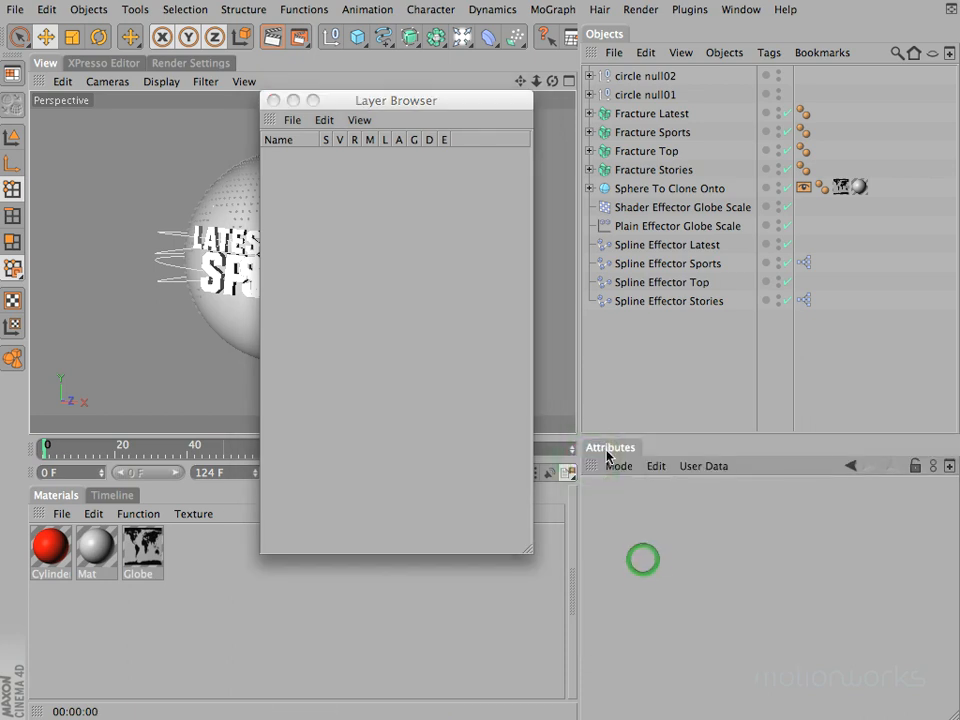
left_click(267, 119)
left_click_drag(614, 451, 617, 450)
left_click(629, 448)
left_click(680, 448)
left_click(617, 449)
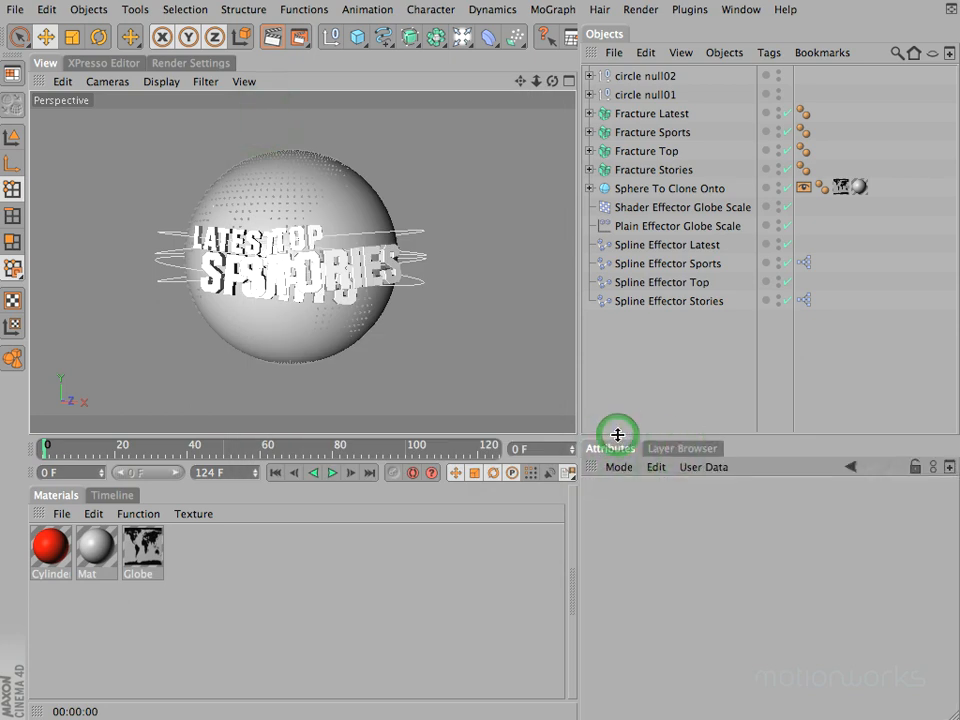
left_click(693, 448)
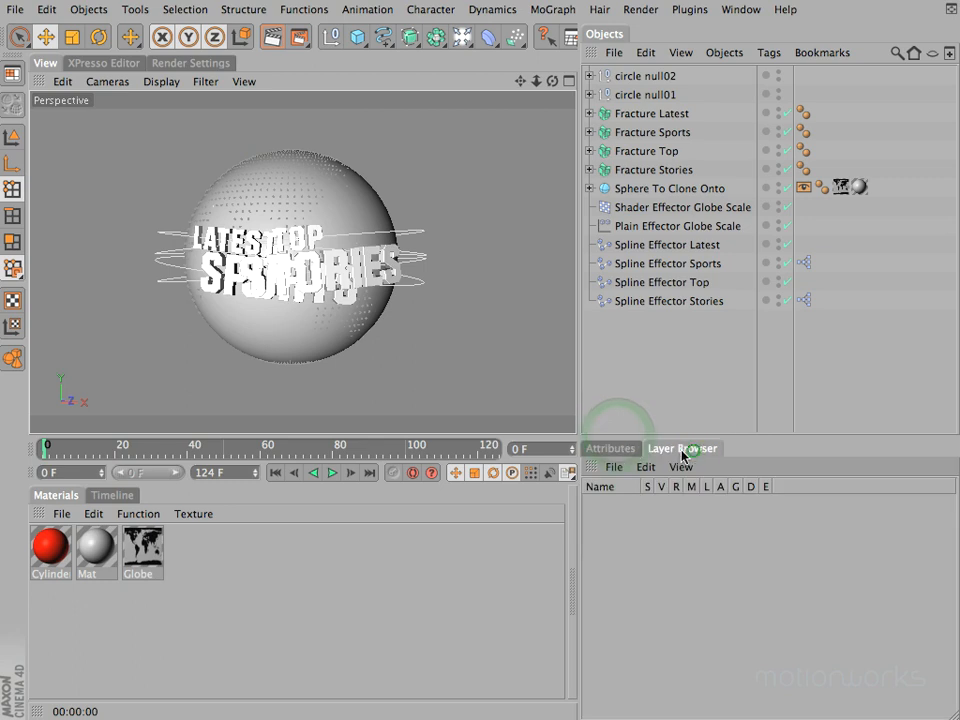
left_click(612, 447)
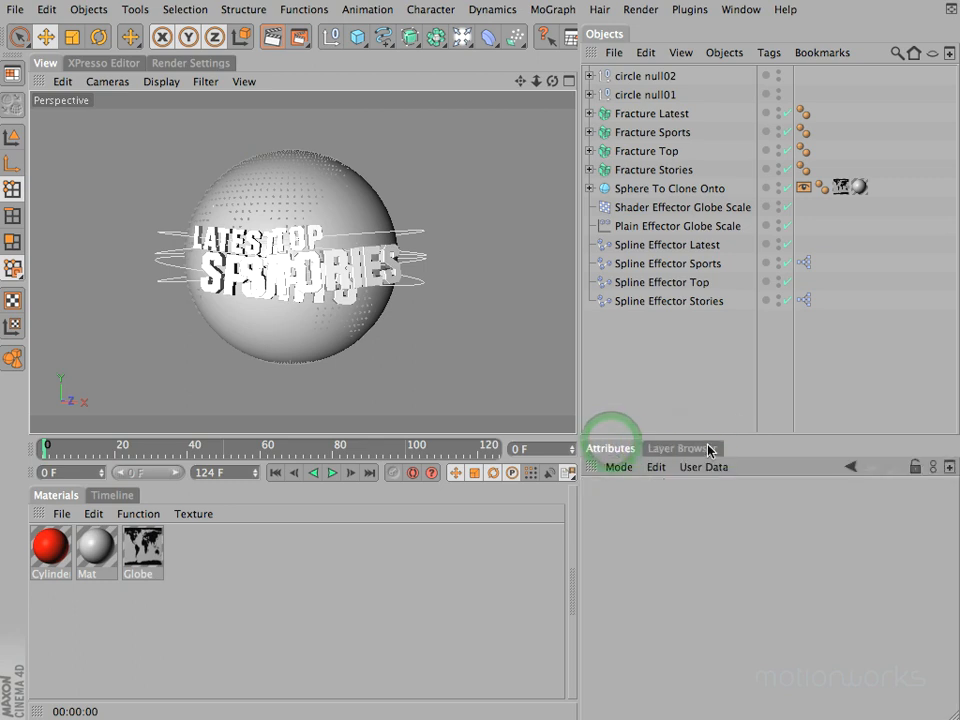
left_click(750, 12)
mouse_move(760, 35)
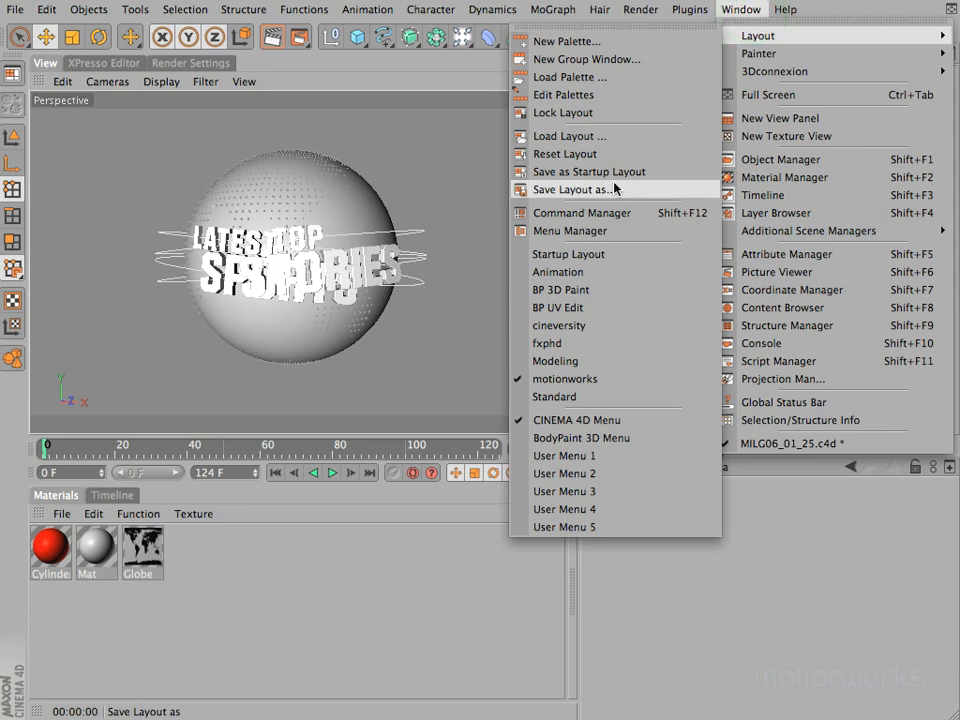
left_click(452, 180)
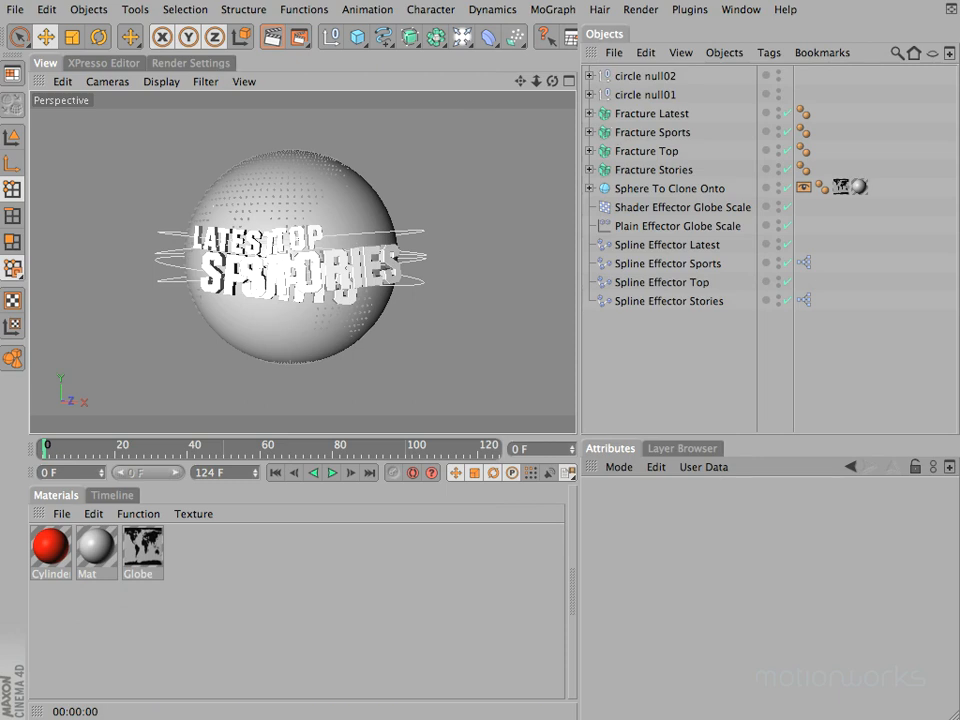
left_click(12, 73)
left_click(60, 203)
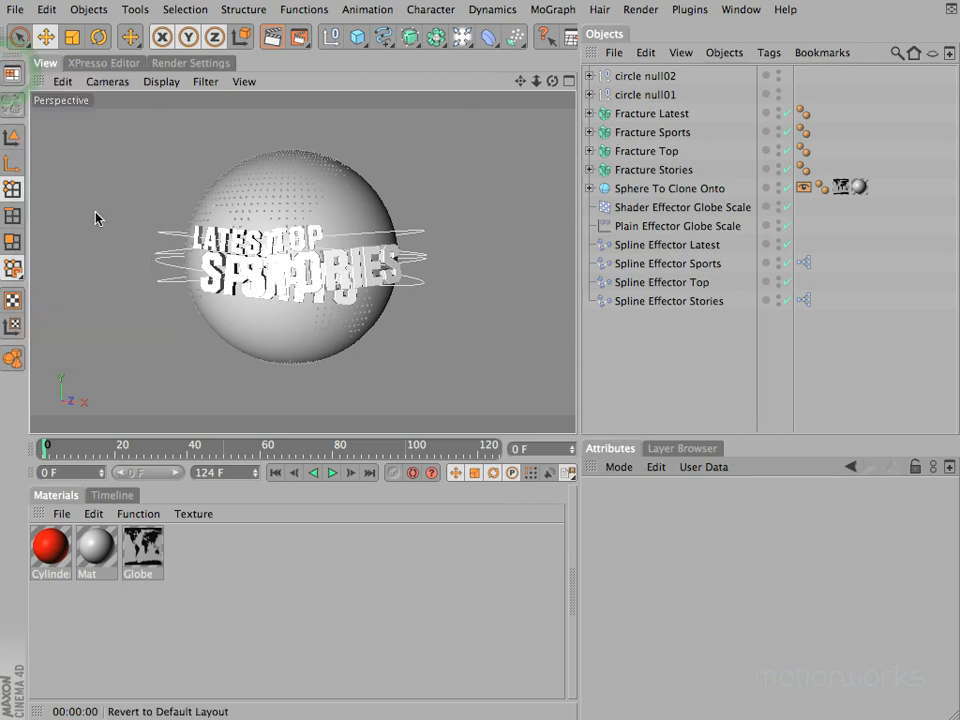
Step: Bring the docked Layer Browser to the front in place of the Attributes manager
left_click(662, 450)
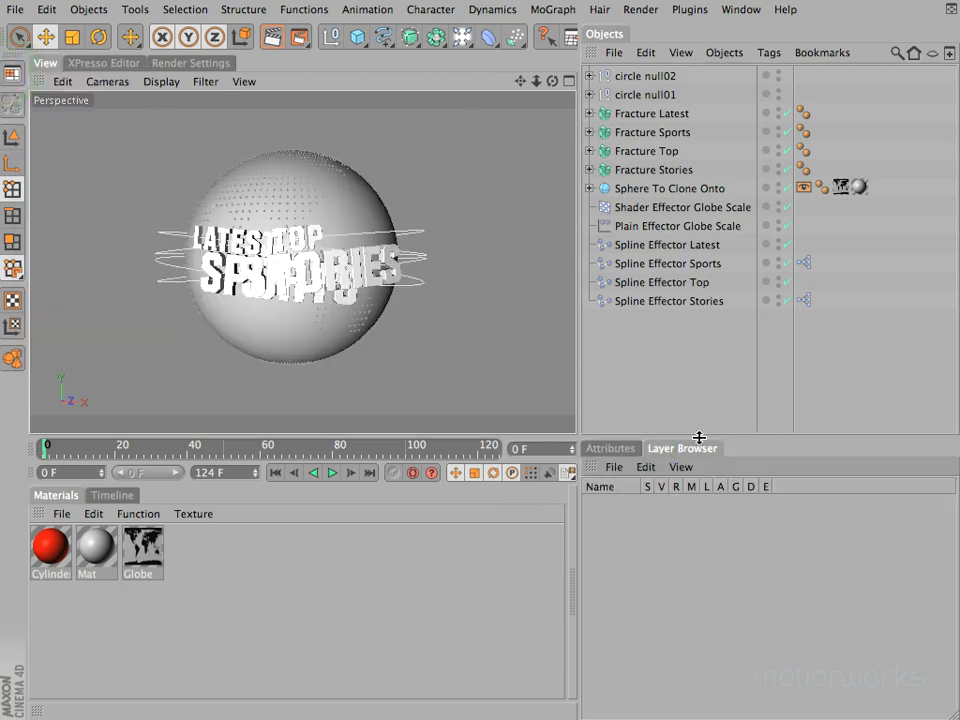
left_click(613, 467)
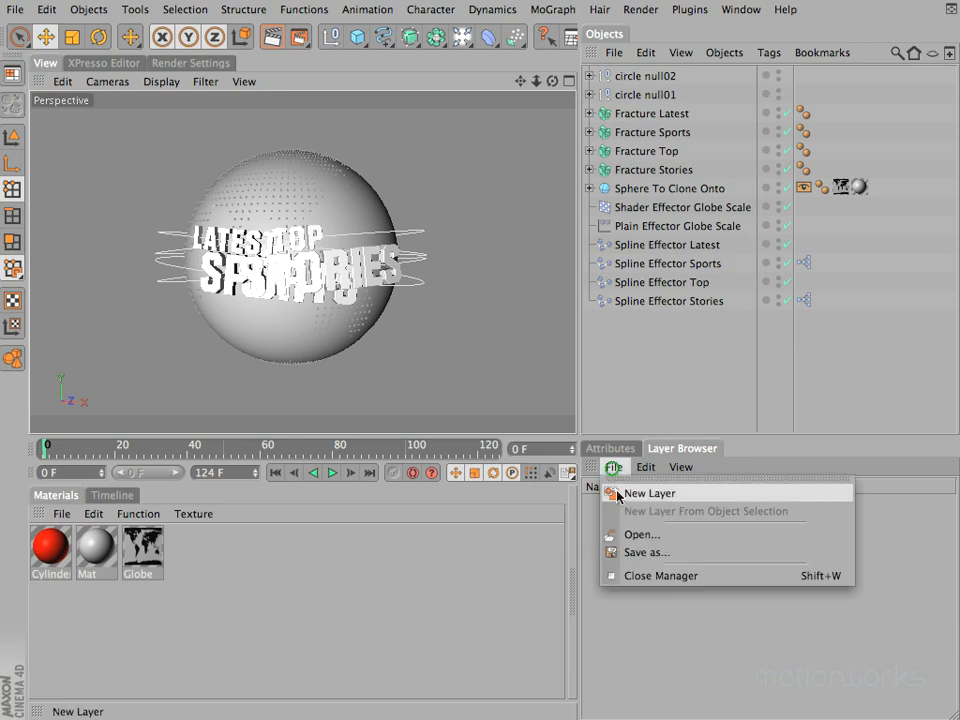
left_click(611, 469)
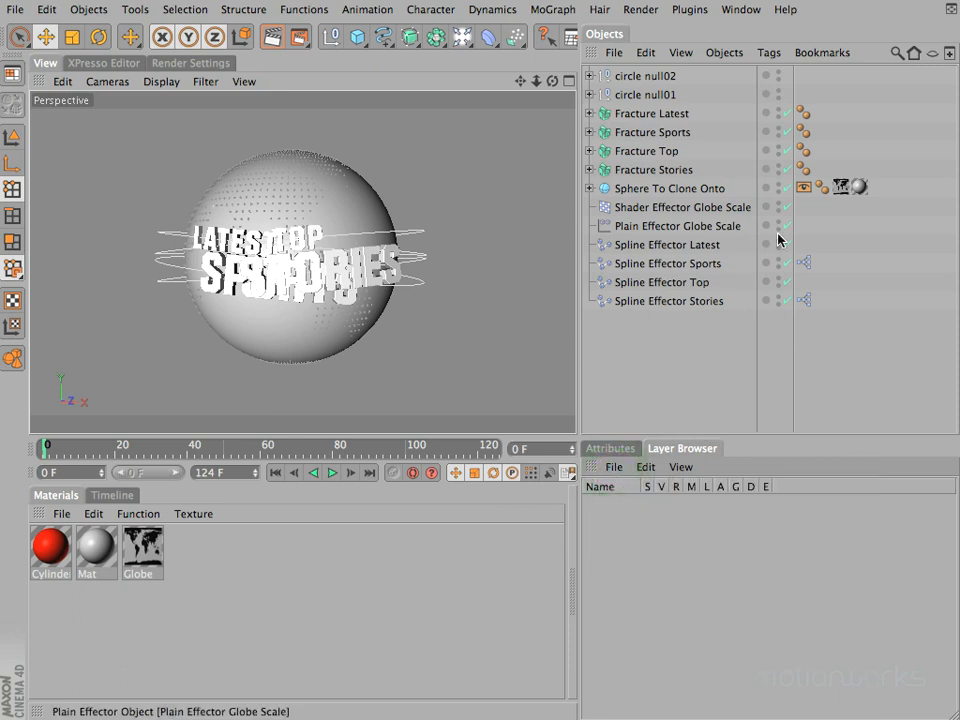
left_click(697, 245)
left_click(765, 245)
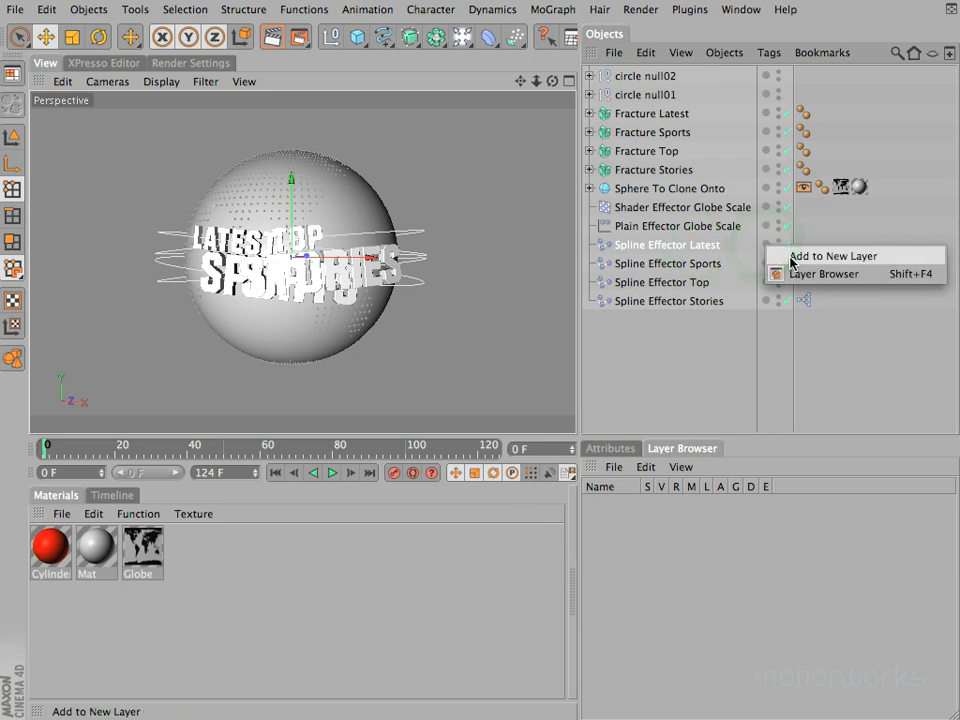
left_click(632, 547)
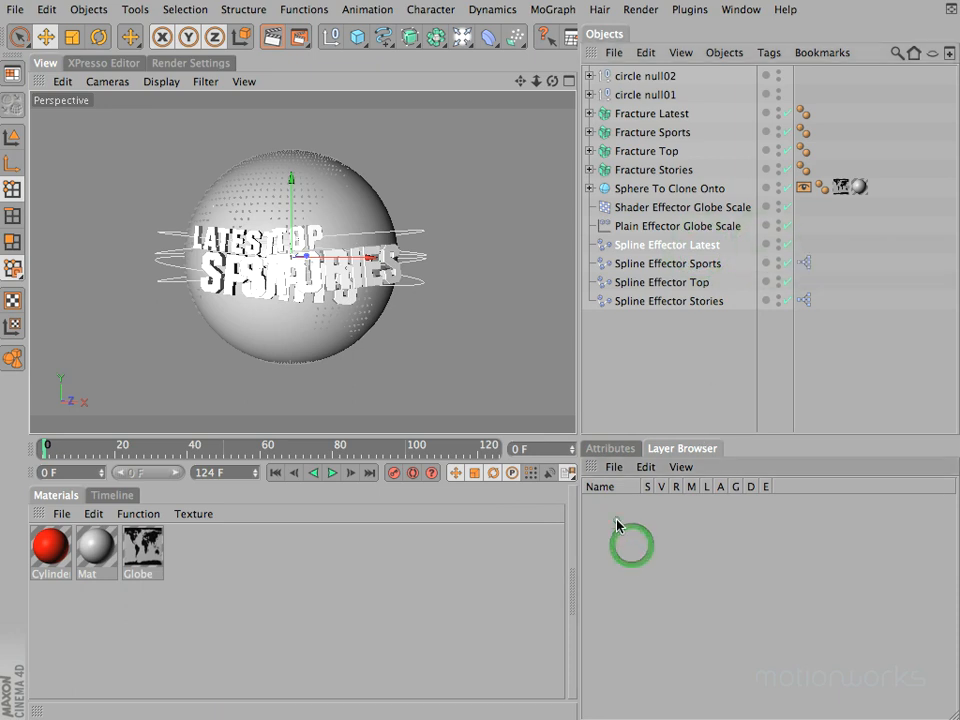
Step: Create a new layer in the Layer Browser and name it MoGraph Text
double_click(617, 525)
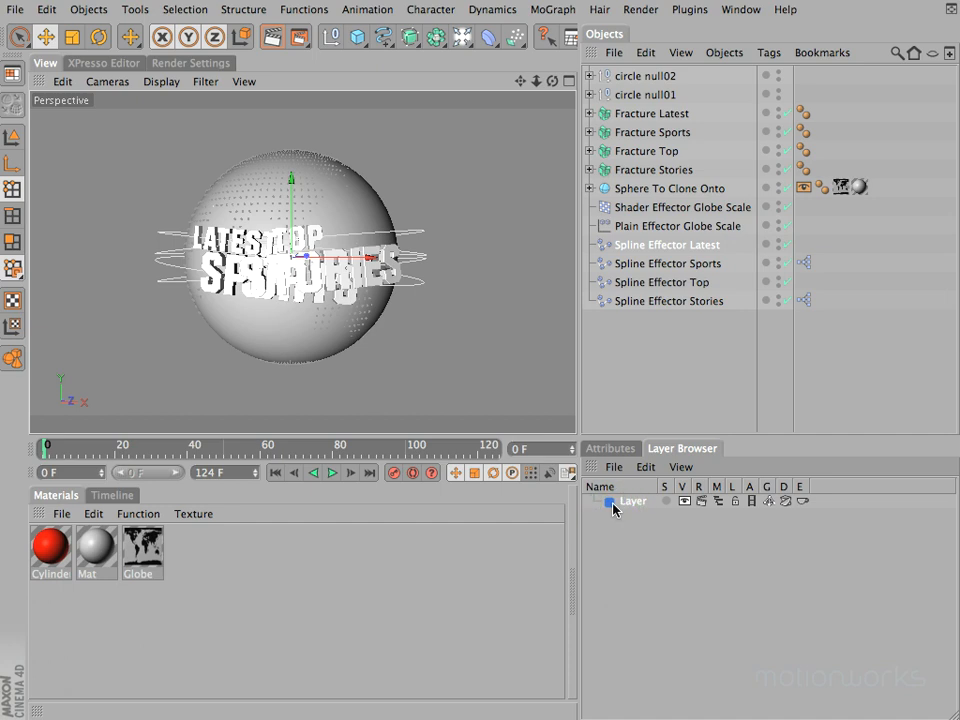
double_click(633, 504)
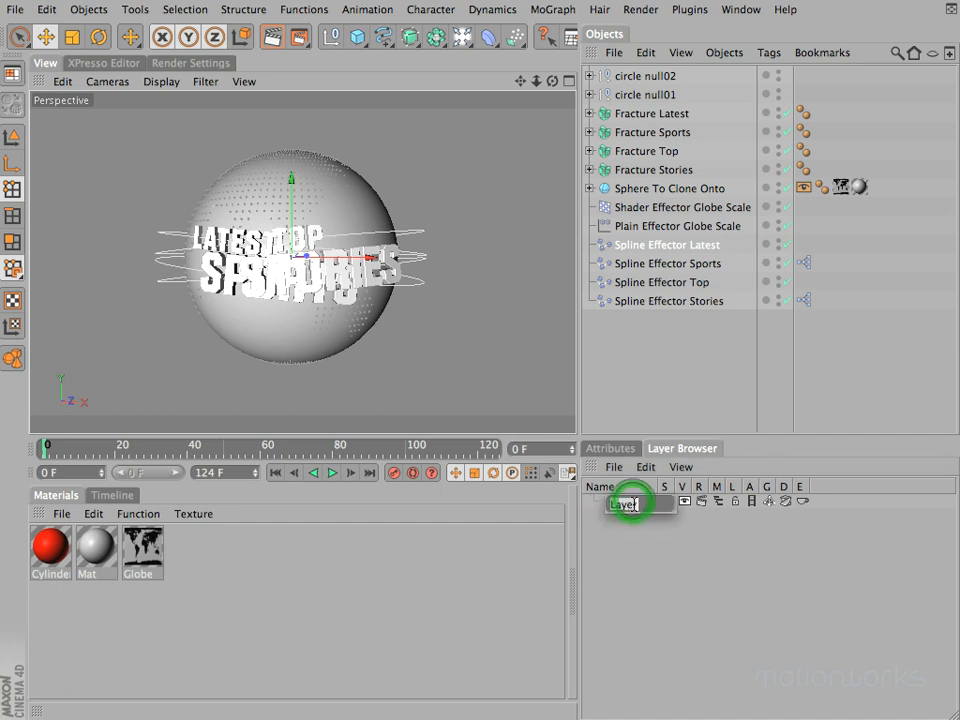
type("MoG")
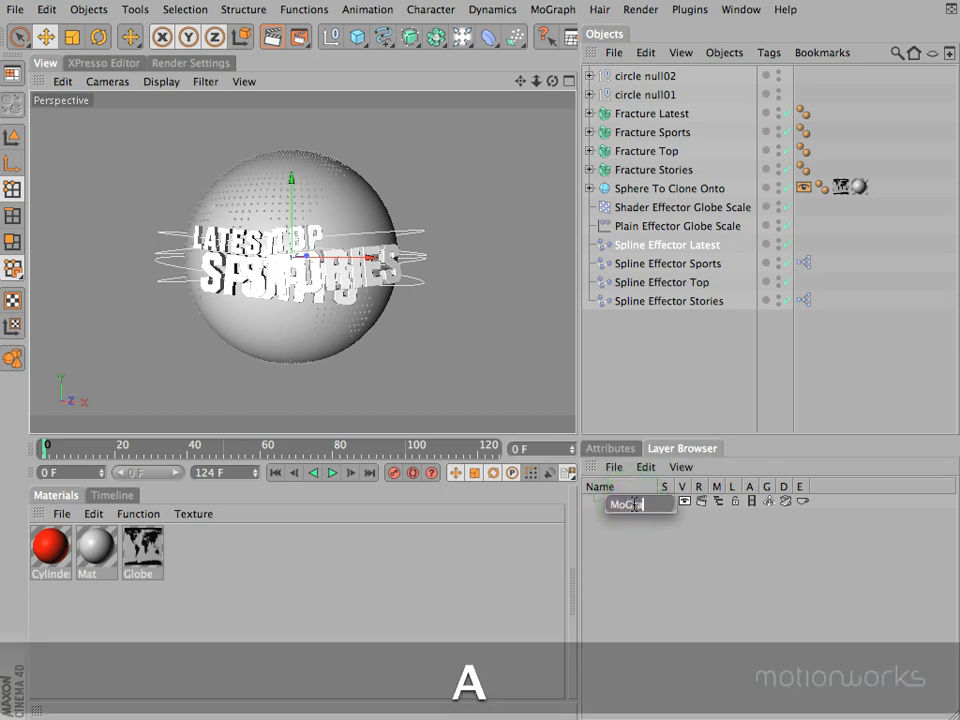
type("raph Text")
key("Return")
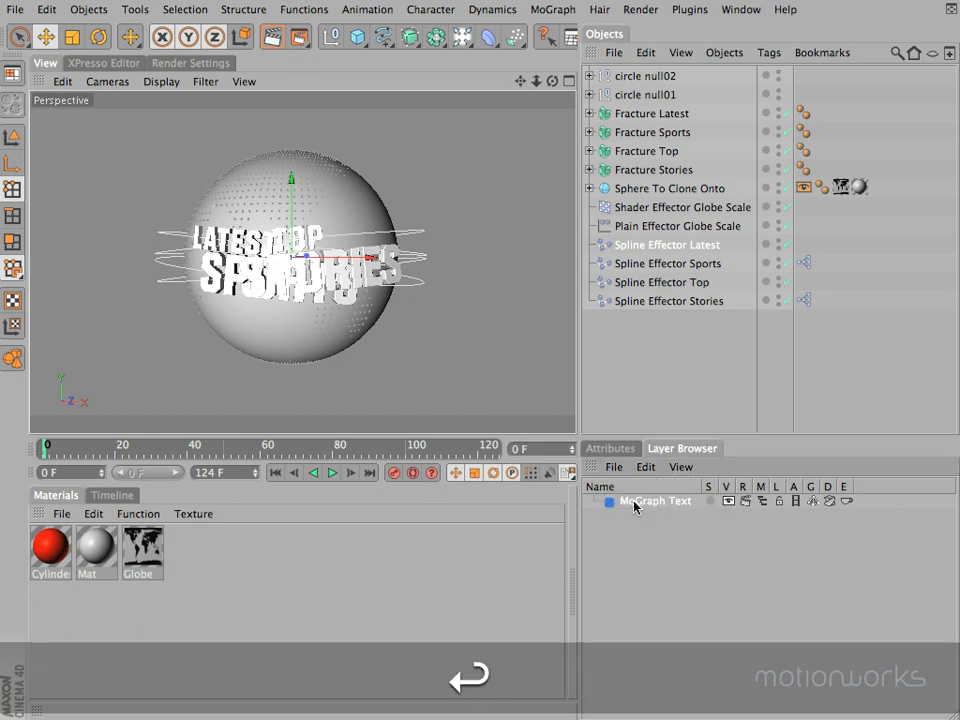
Step: Add a second layer below MoGraph Text and name it Effectors
double_click(616, 516)
double_click(624, 516)
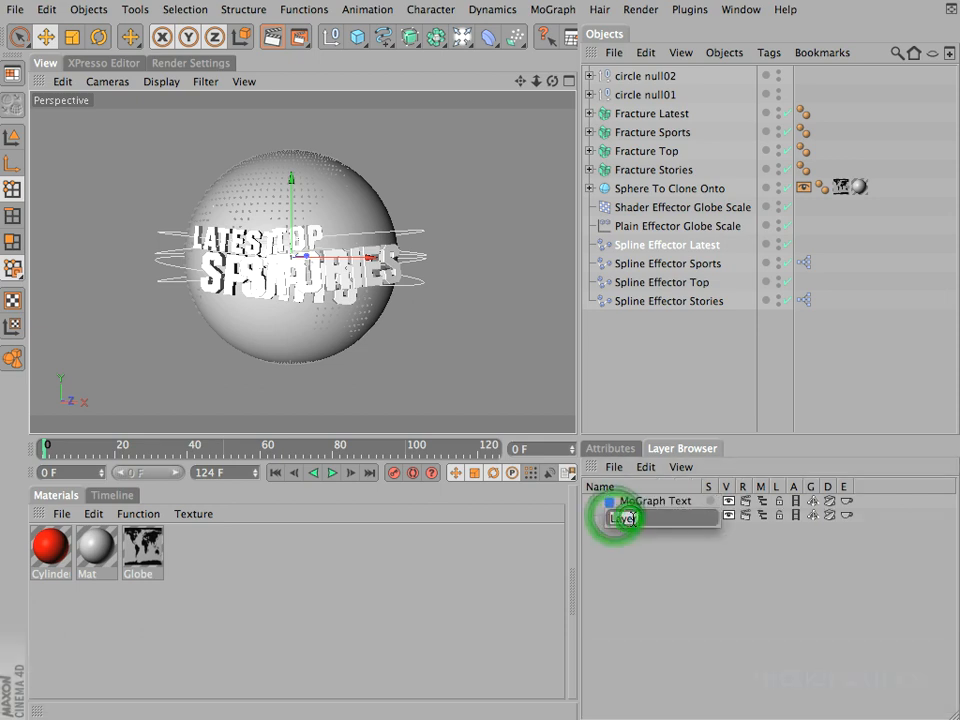
type("Effectors")
key("Return")
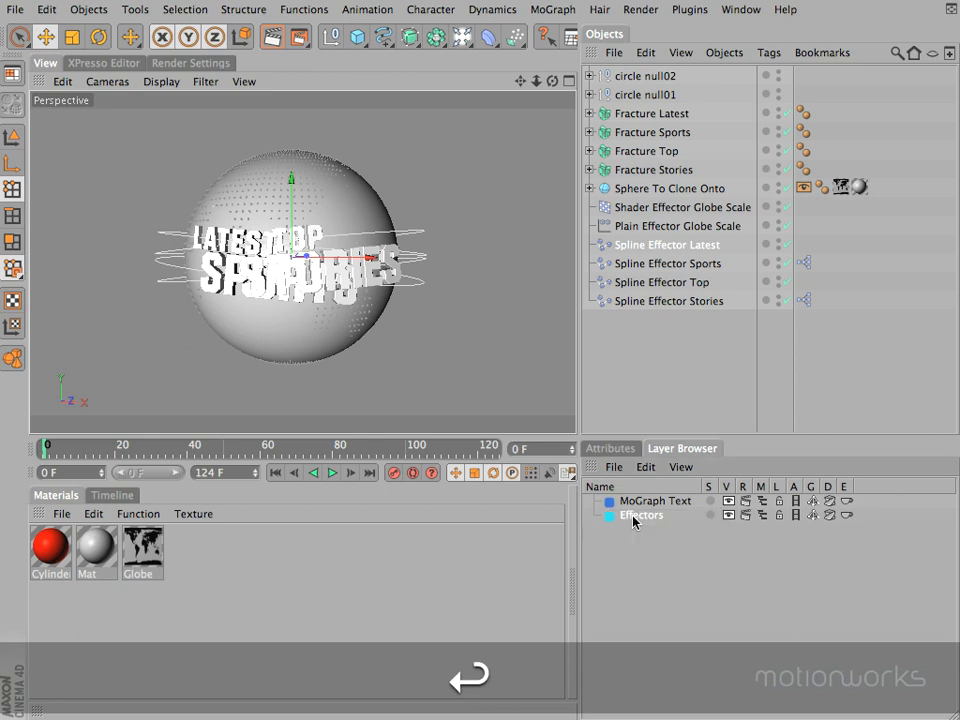
Step: Add a third layer below Effectors and name it MoGraph Generic
double_click(632, 547)
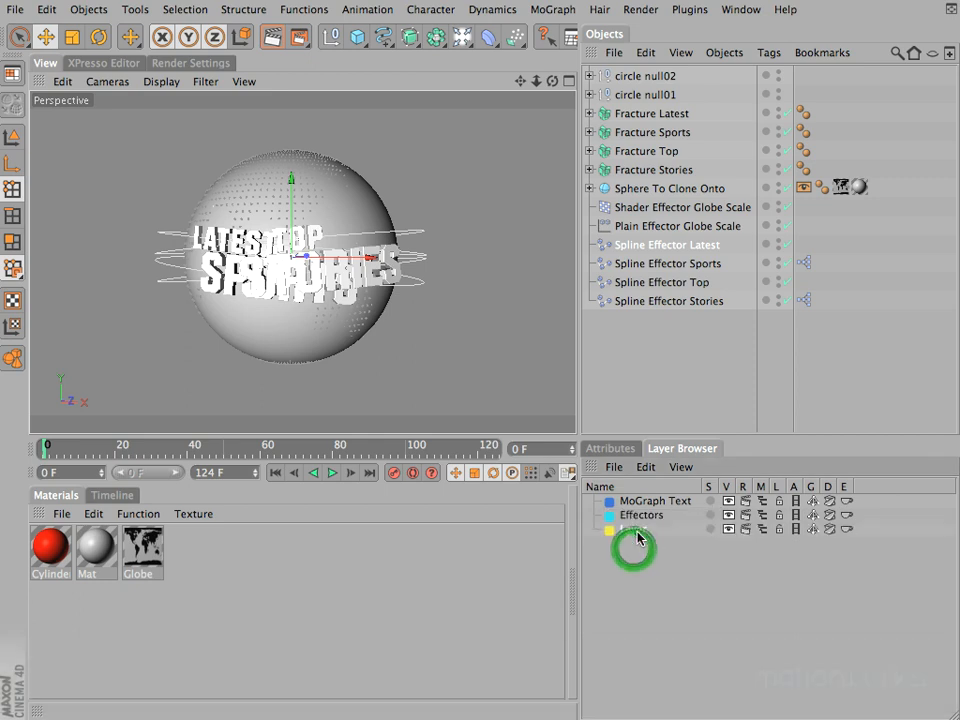
double_click(636, 530)
type("MoGr")
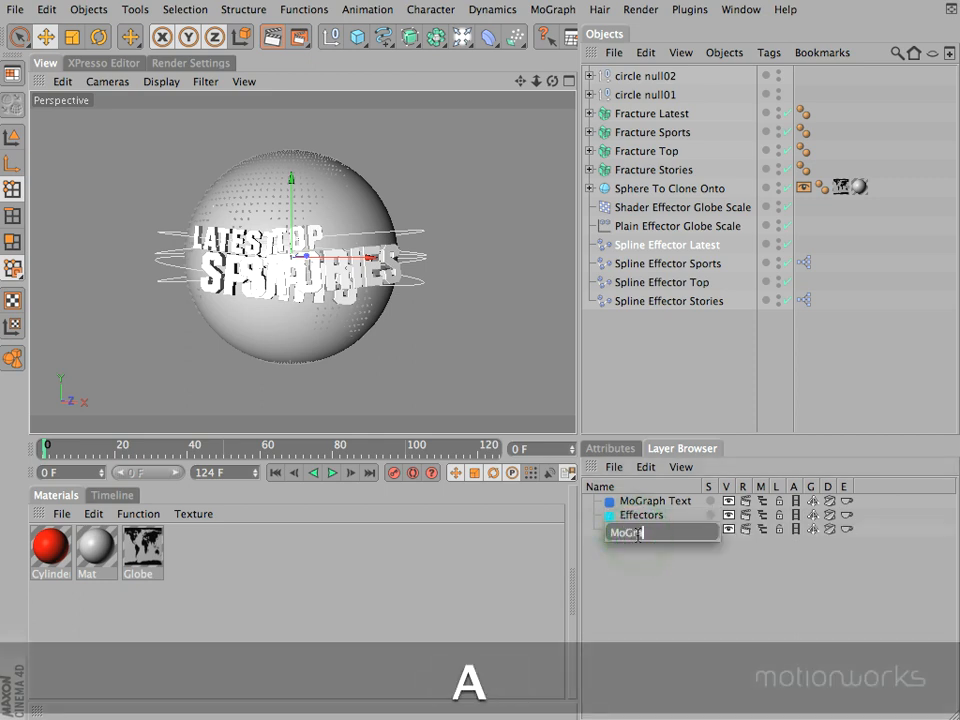
type("aph Generic")
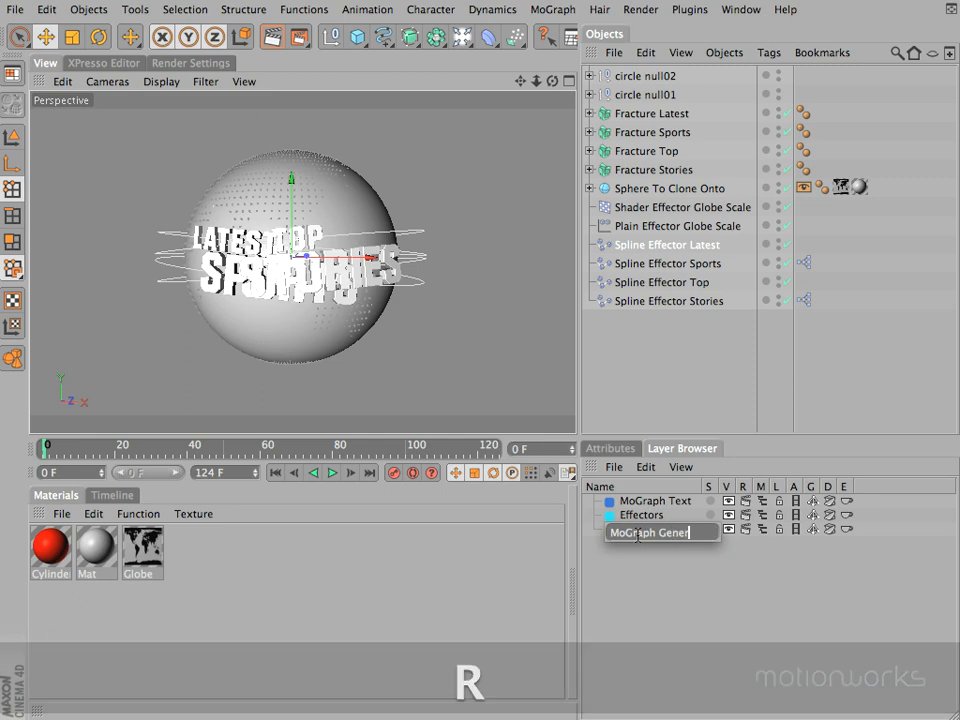
key("Return")
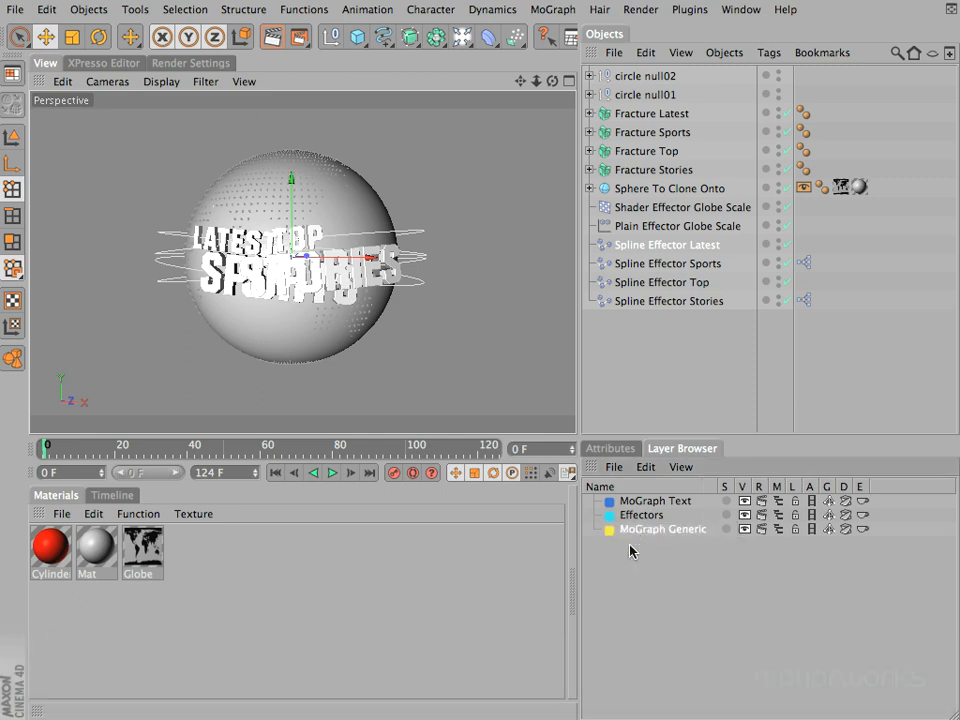
Step: Add a fourth layer below MoGraph Generic and name it Scene Elements
double_click(630, 550)
double_click(632, 546)
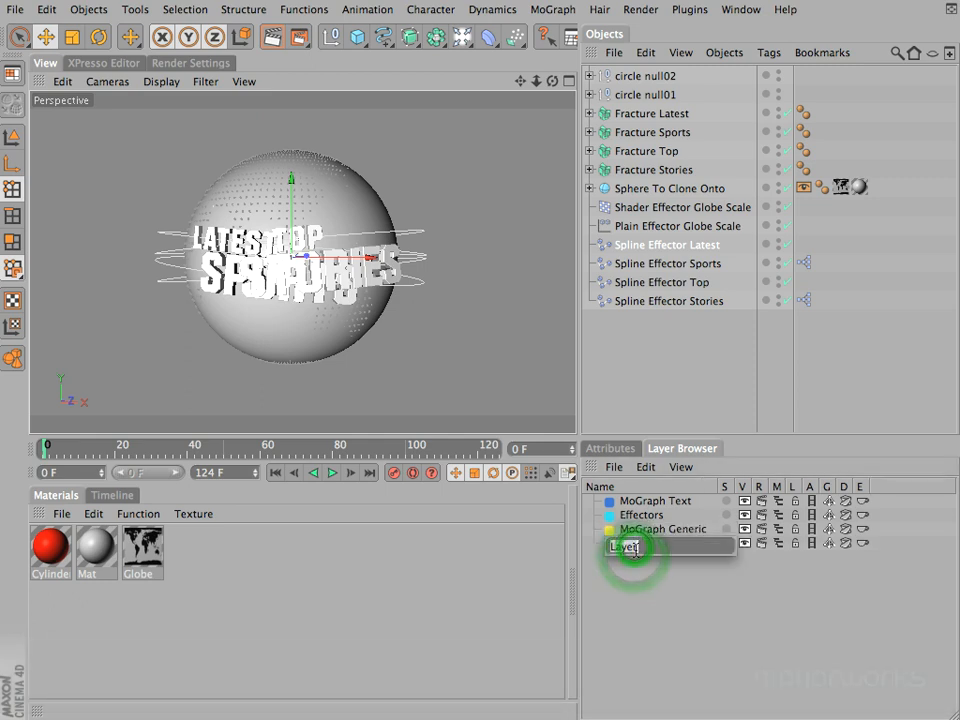
type("Scene Eleme")
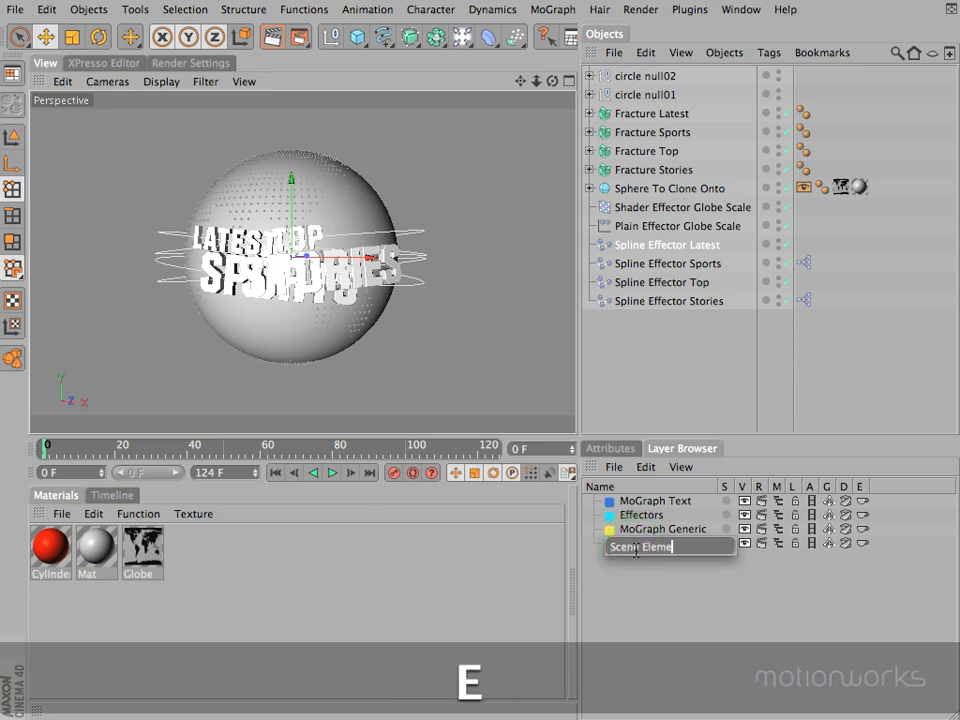
type("nts")
key("Return")
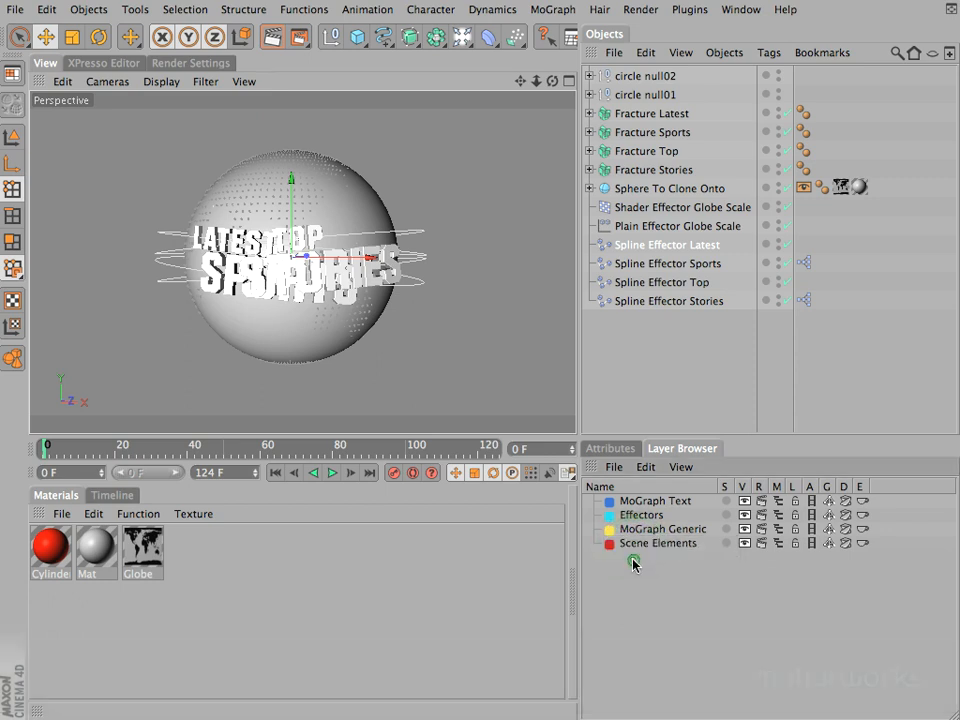
Step: Add a fifth layer below Scene Elements and name it Lights / Cameras
double_click(633, 563)
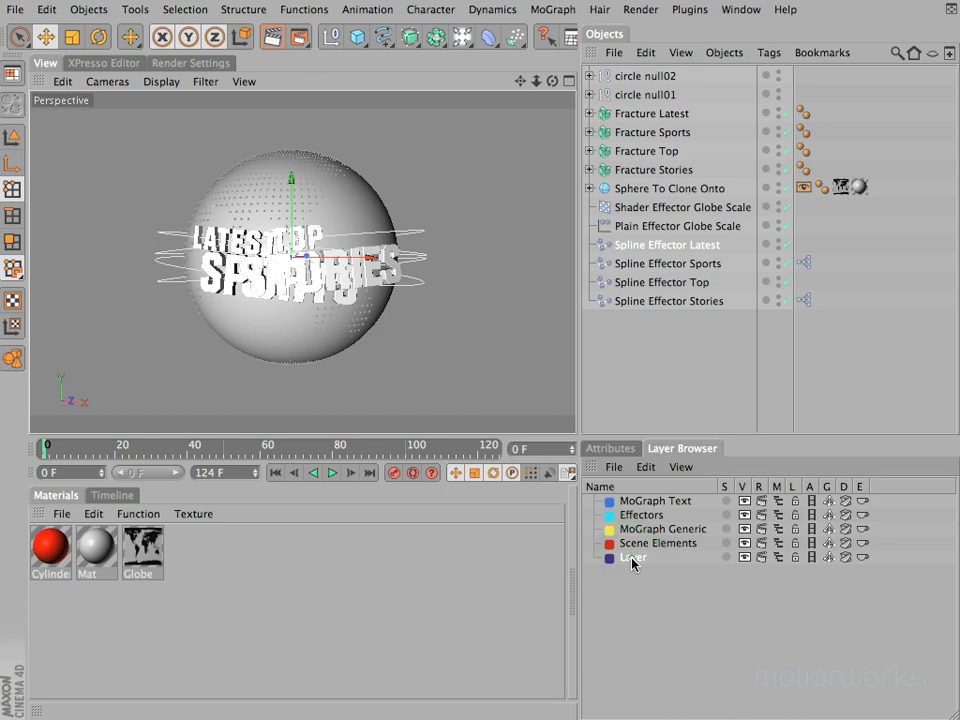
double_click(633, 558)
type("Lights / Cameras")
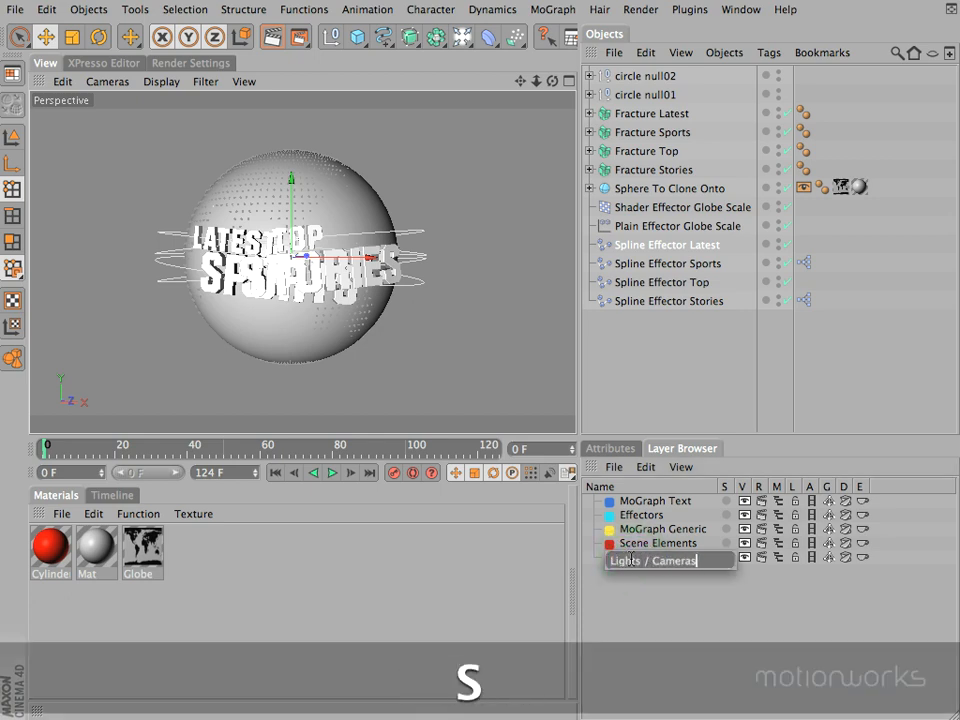
key("Return")
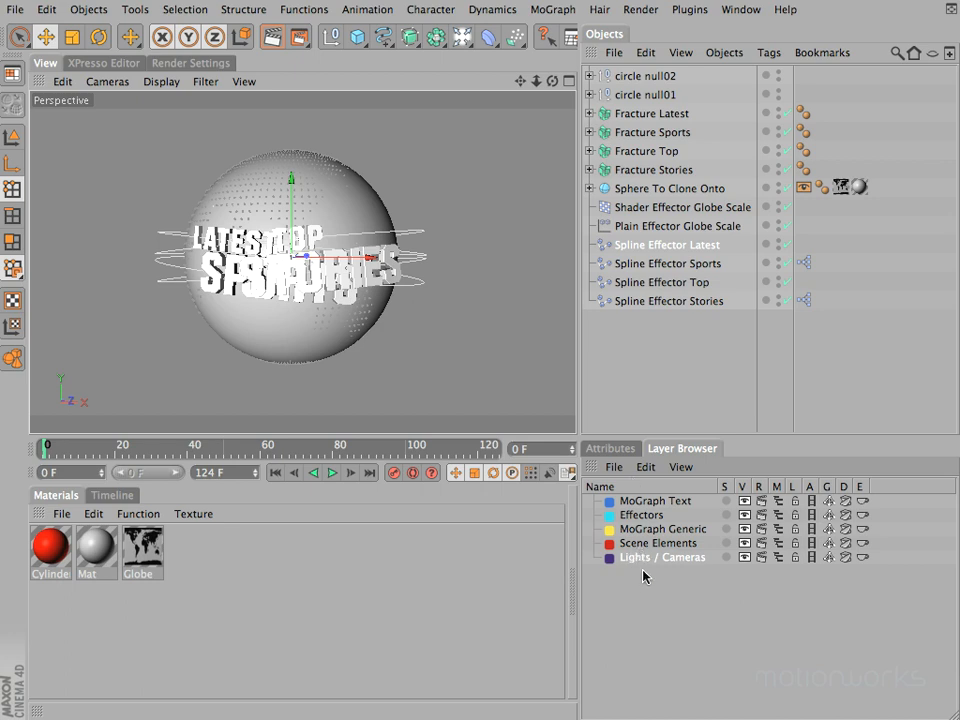
Step: Change the MoGraph Text layer's colour to magenta and the Effectors layer's colour to orange
left_click(609, 501)
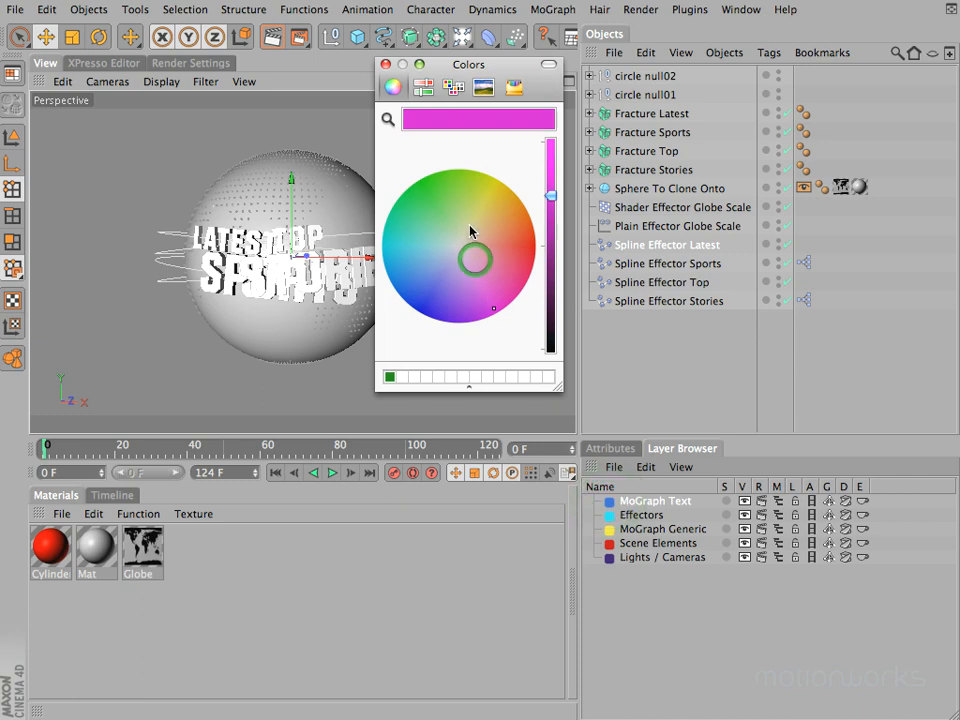
left_click(385, 64)
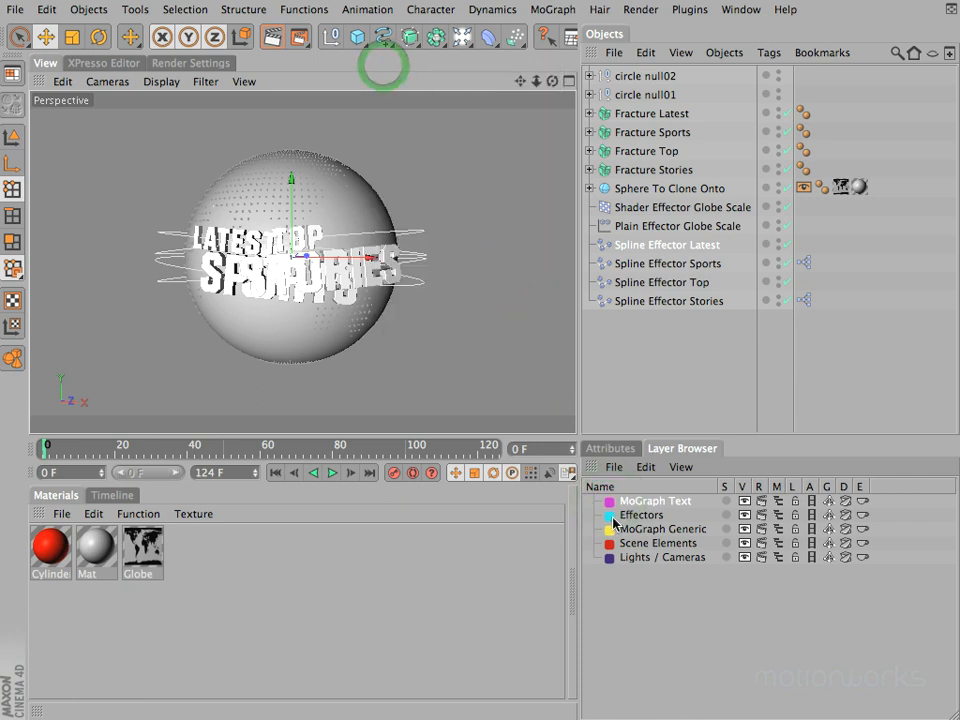
left_click(609, 515)
left_click(484, 266)
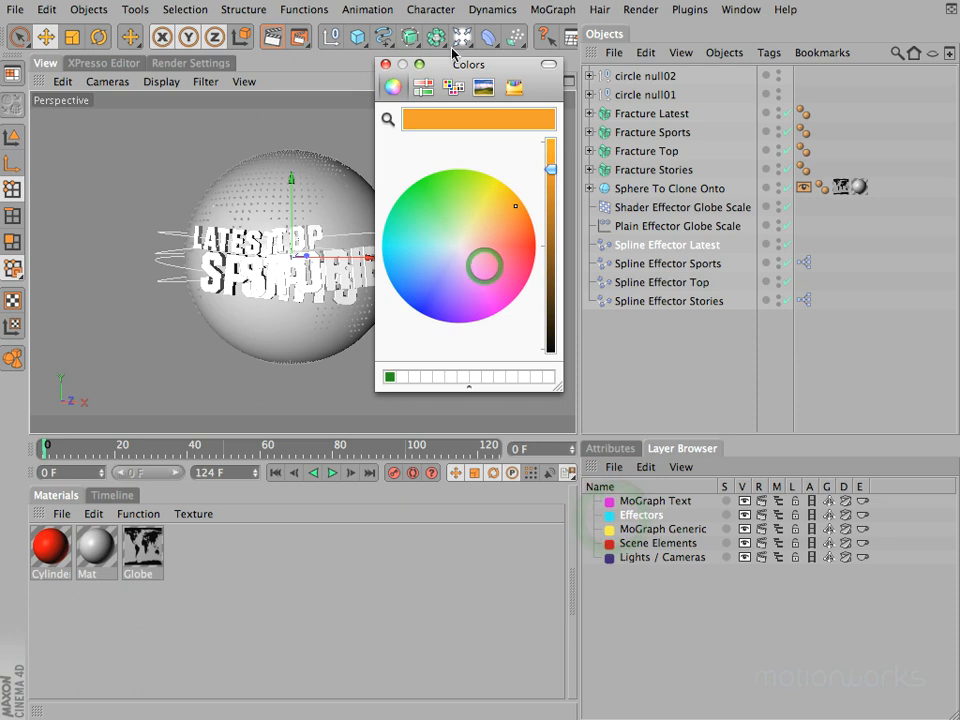
left_click(385, 64)
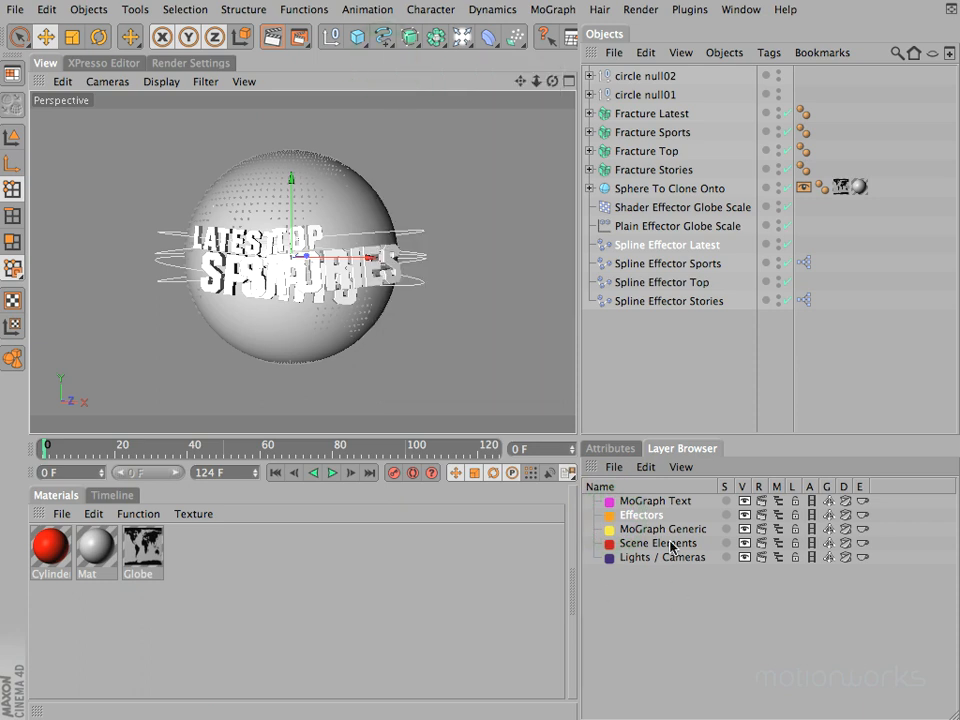
Step: Select the Fracture Latest, Fracture Sports, Fracture Top and Fracture Stories objects together in the object hierarchy
left_click(637, 503)
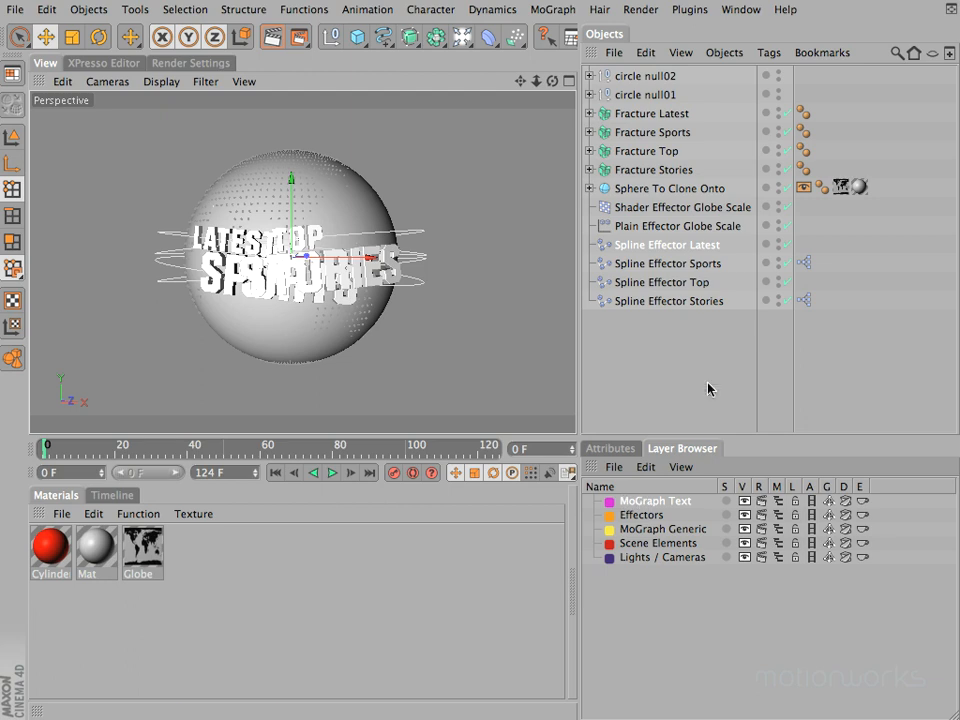
left_click(648, 170)
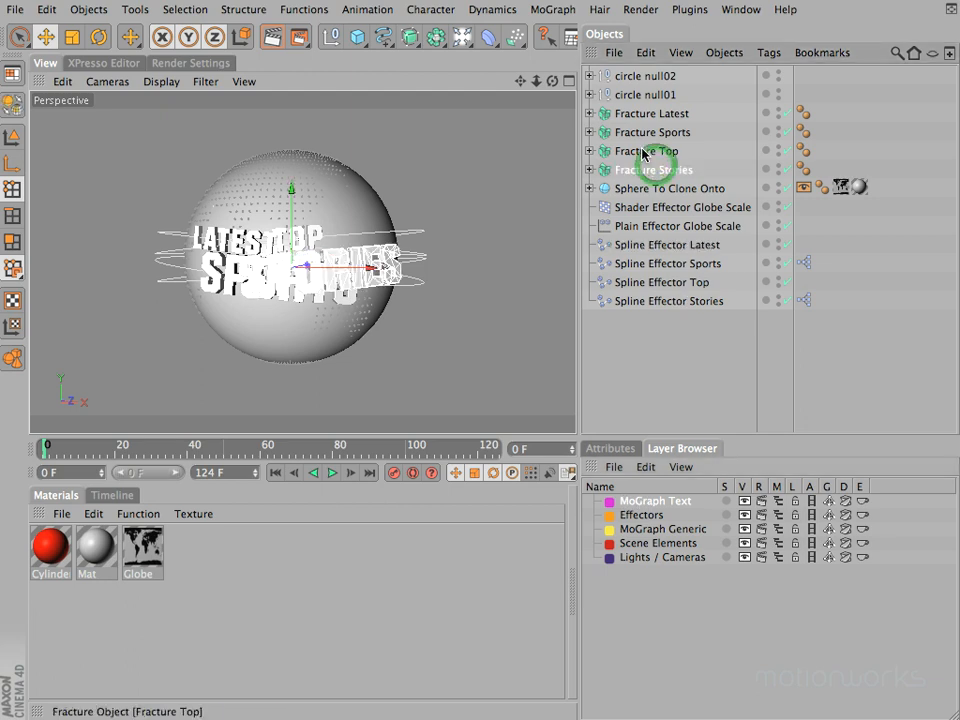
left_click(644, 151)
left_click(641, 132)
left_click(640, 113)
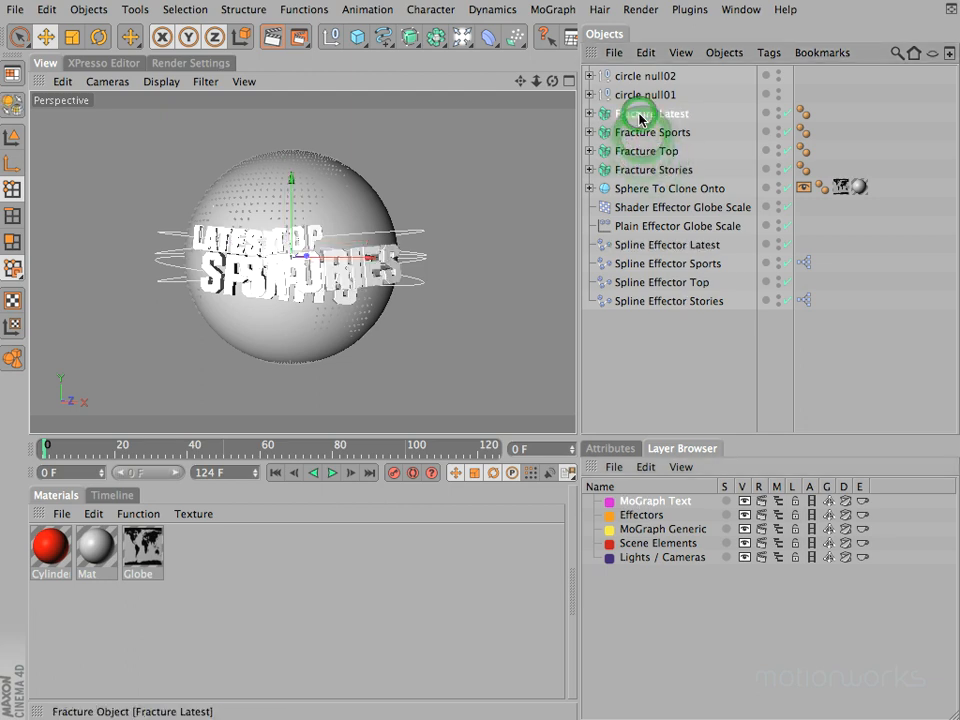
left_click(640, 170, "shift")
Step: Try assigning the four Fracture objects to the MoGraph Text layer without their children, and undo the assignment
left_click_drag(640, 175, 675, 500)
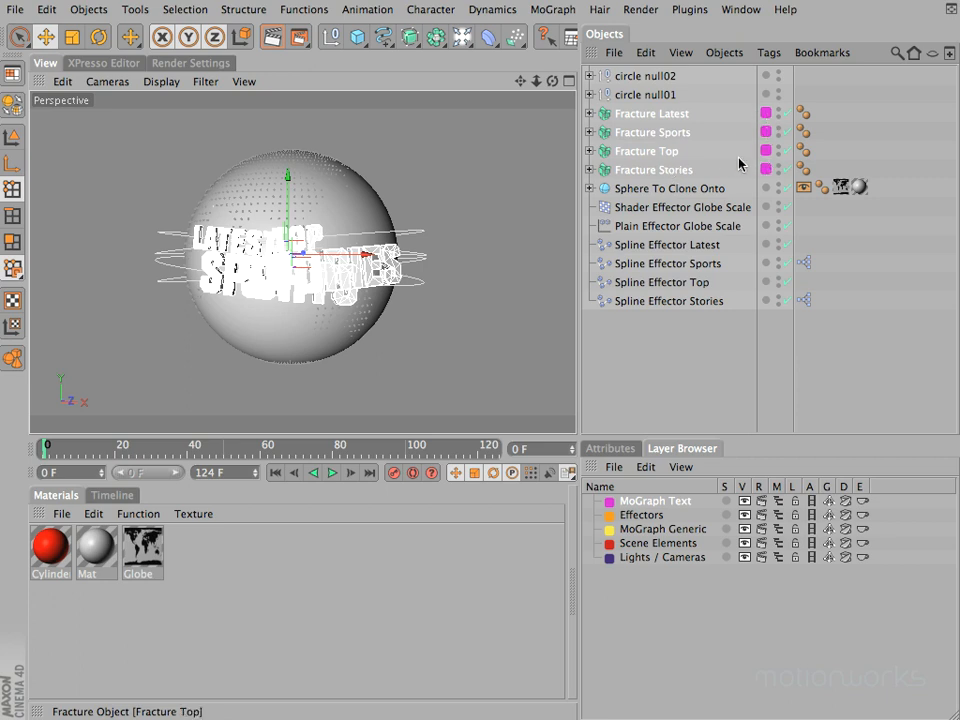
left_click(589, 170)
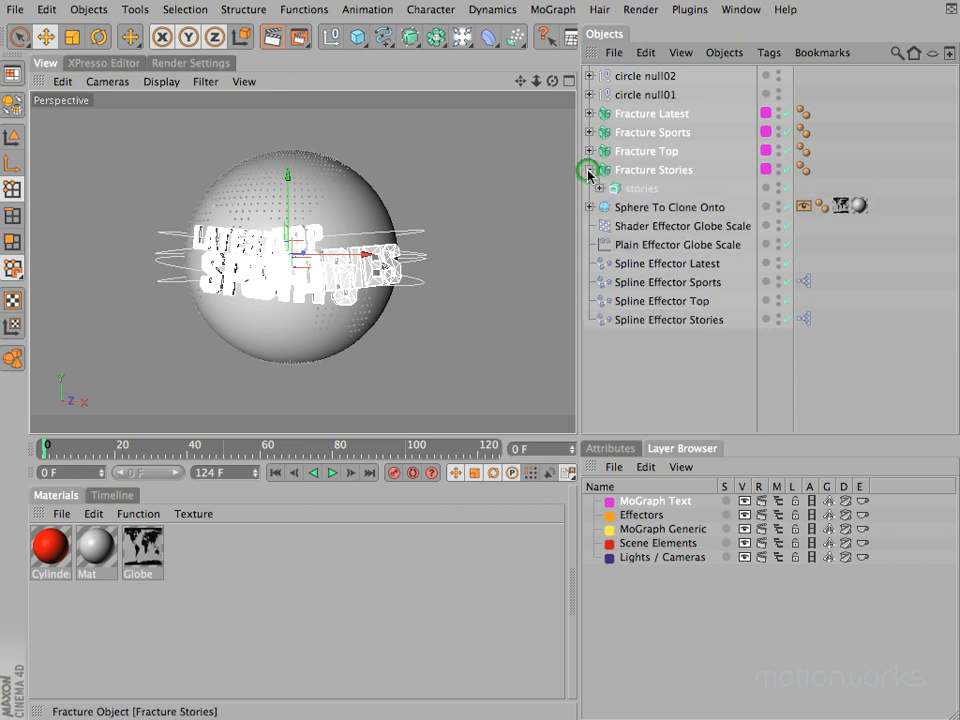
left_click(599, 188)
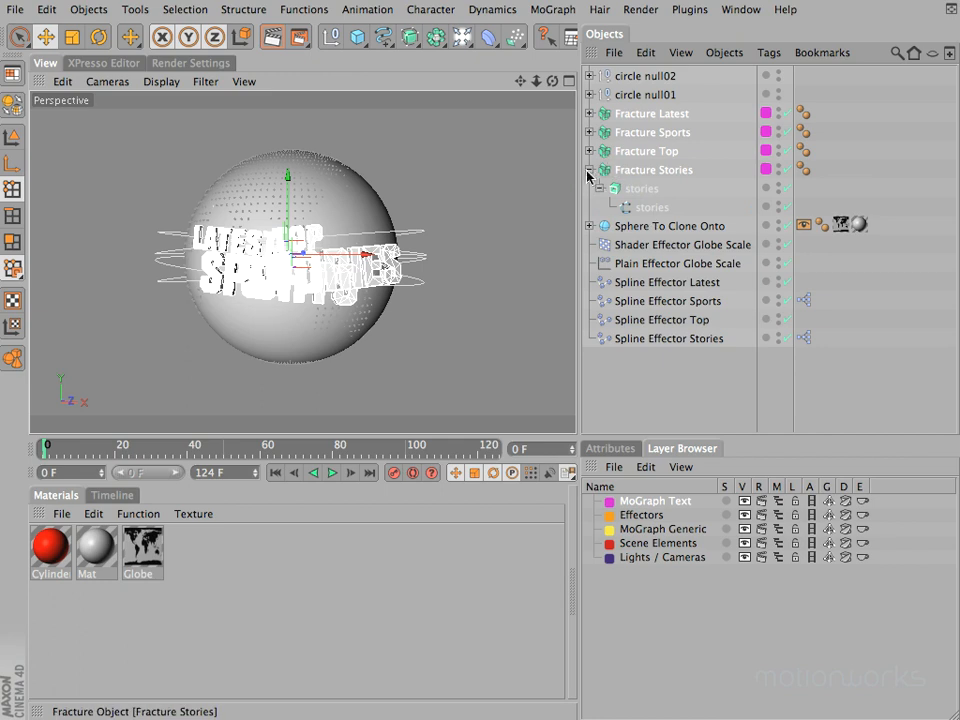
key("super+z")
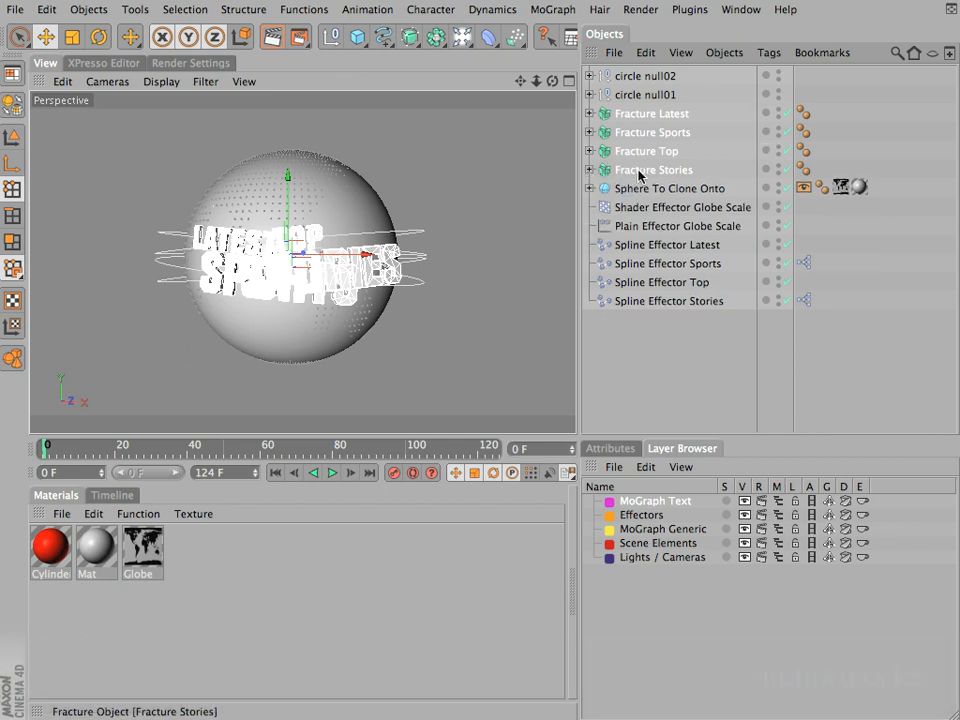
Step: Assign the four Fracture objects with all their children to the MoGraph Text layer, and check the children of Fracture Stories
mouse_move(641, 177)
left_mouse_down()
mouse_move(634, 426)
mouse_move(673, 506)
mouse_move(673, 497)
left_mouse_up()
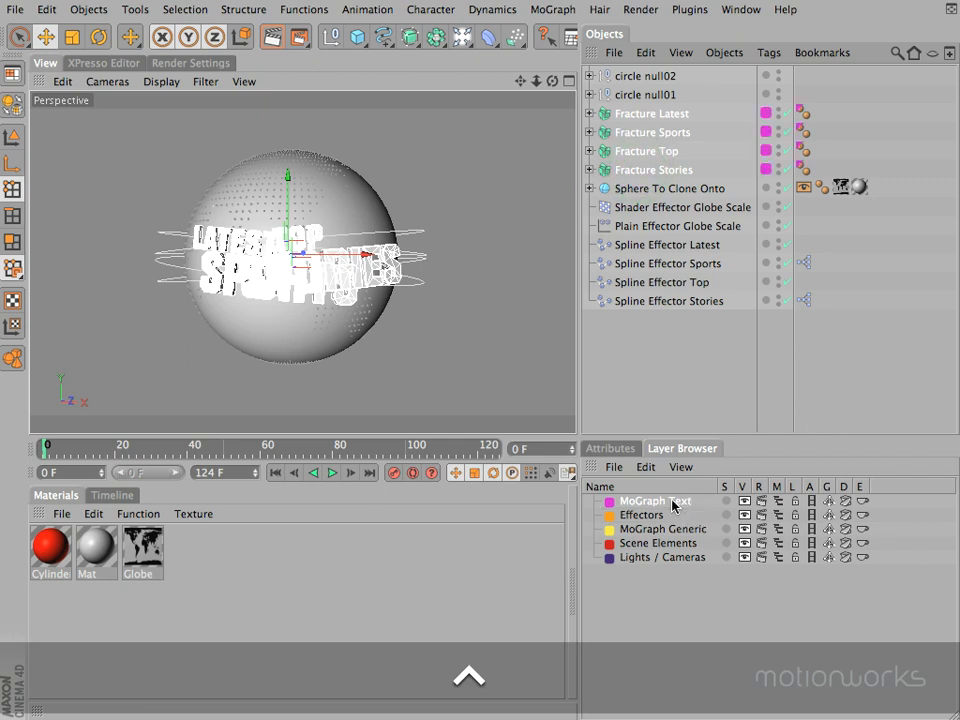
left_click(589, 171)
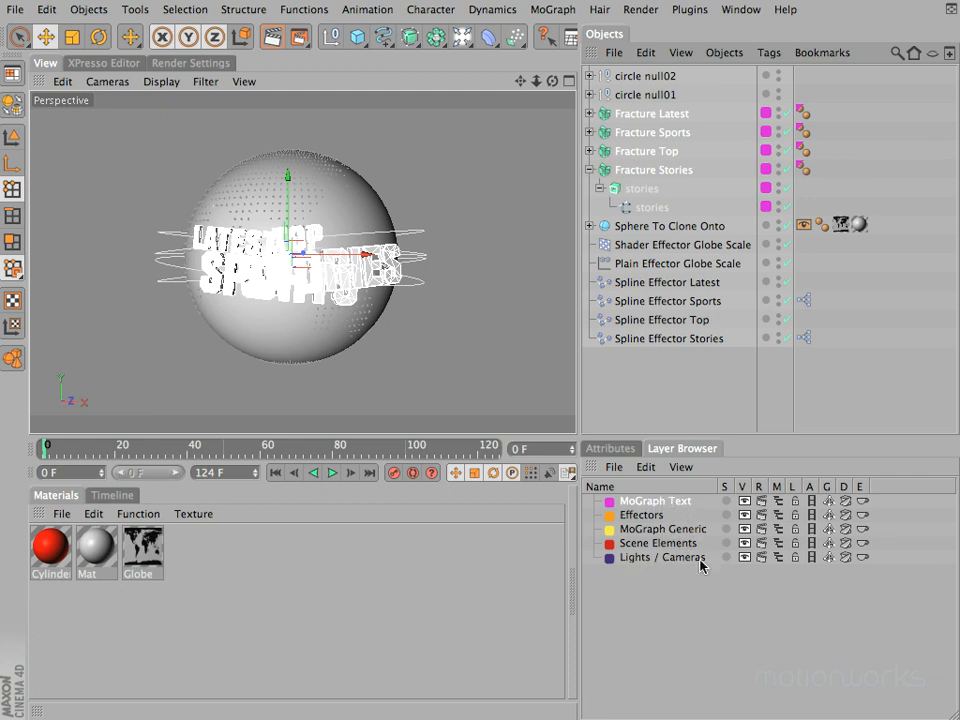
left_click(589, 170)
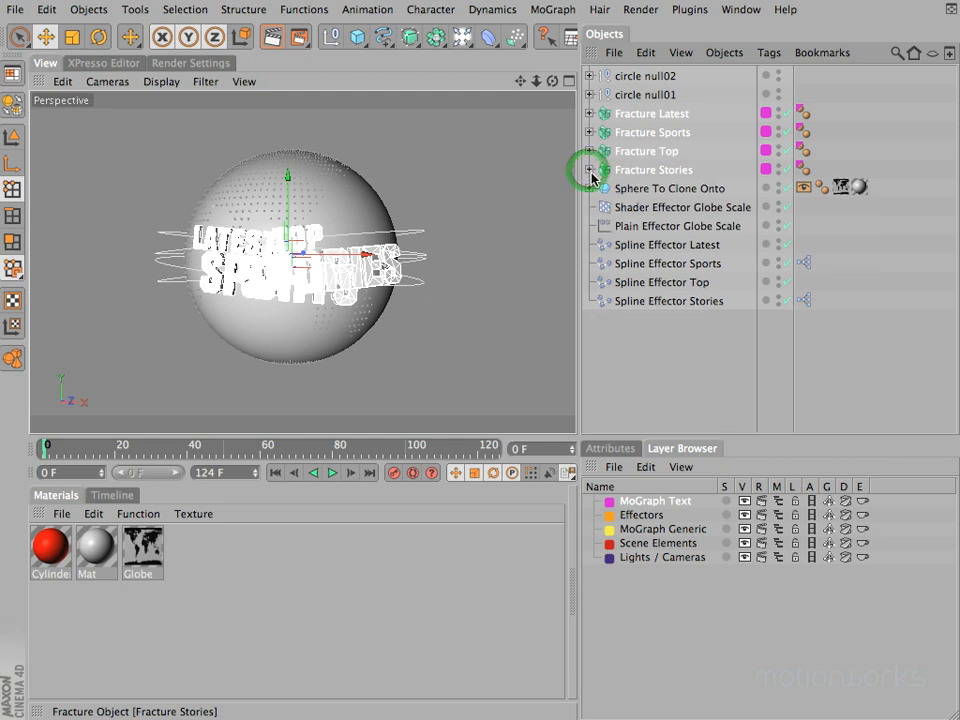
Step: Assign Sphere To Clone Onto to the MoGraph Generic layer and all six shader, plain and spline effectors to the Effectors layer
left_click(668, 192)
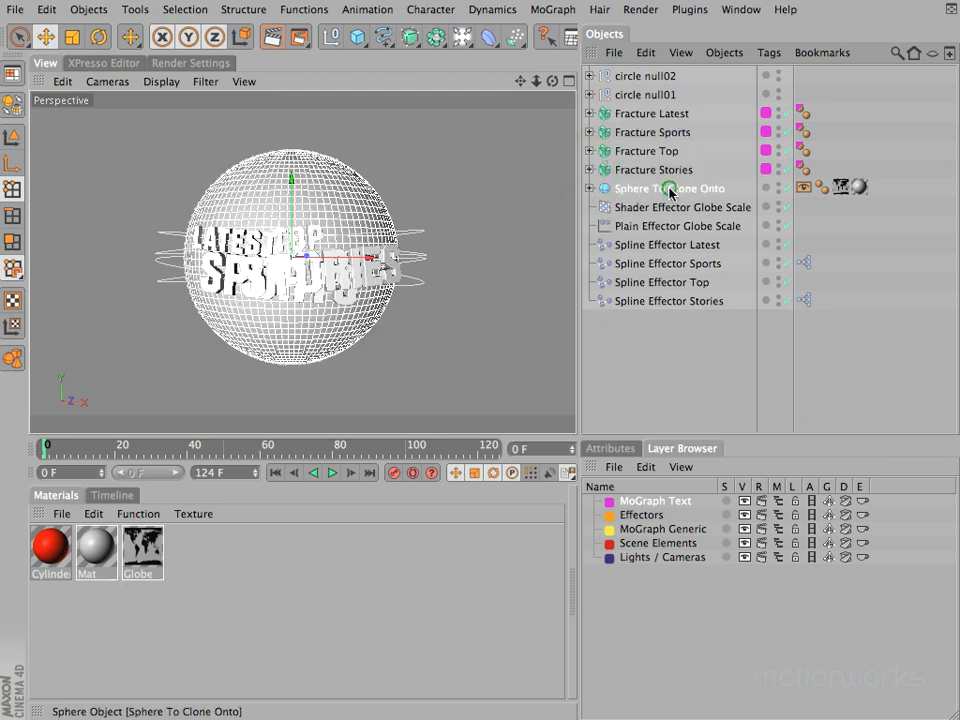
mouse_move(660, 192)
left_mouse_down()
mouse_move(726, 407)
mouse_move(724, 574)
mouse_move(671, 553)
mouse_move(654, 533)
left_mouse_up()
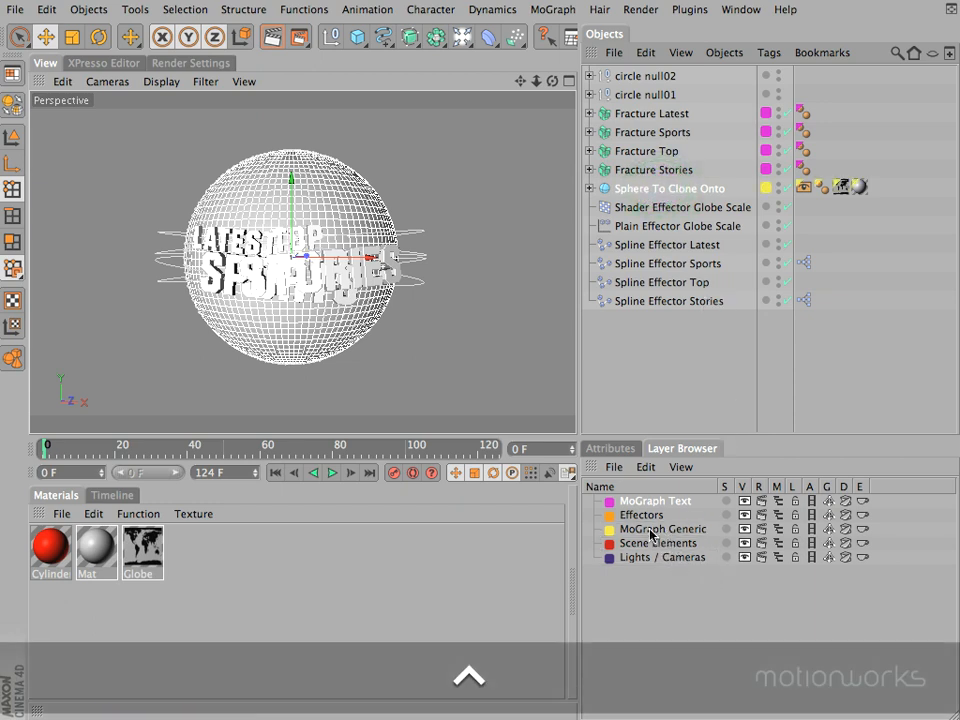
left_click(662, 207)
left_click_drag(661, 305, 603, 520, "shift")
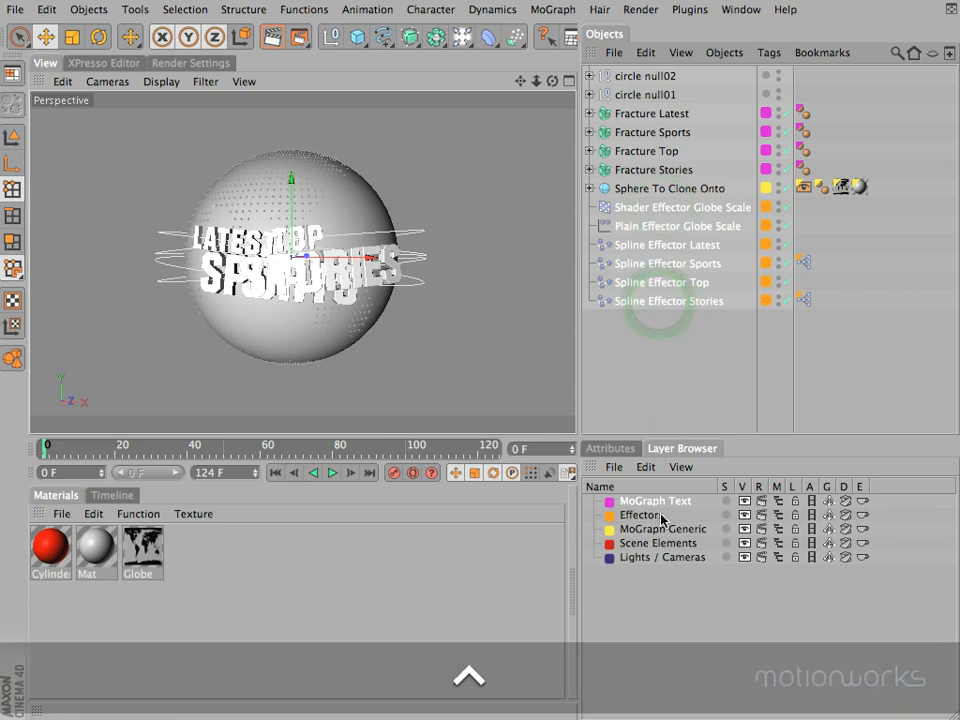
Step: Assign circle null01, circle null02 and their four child circles to the MoGraph Text layer, and collapse both nulls
left_click(589, 95)
left_click(590, 76)
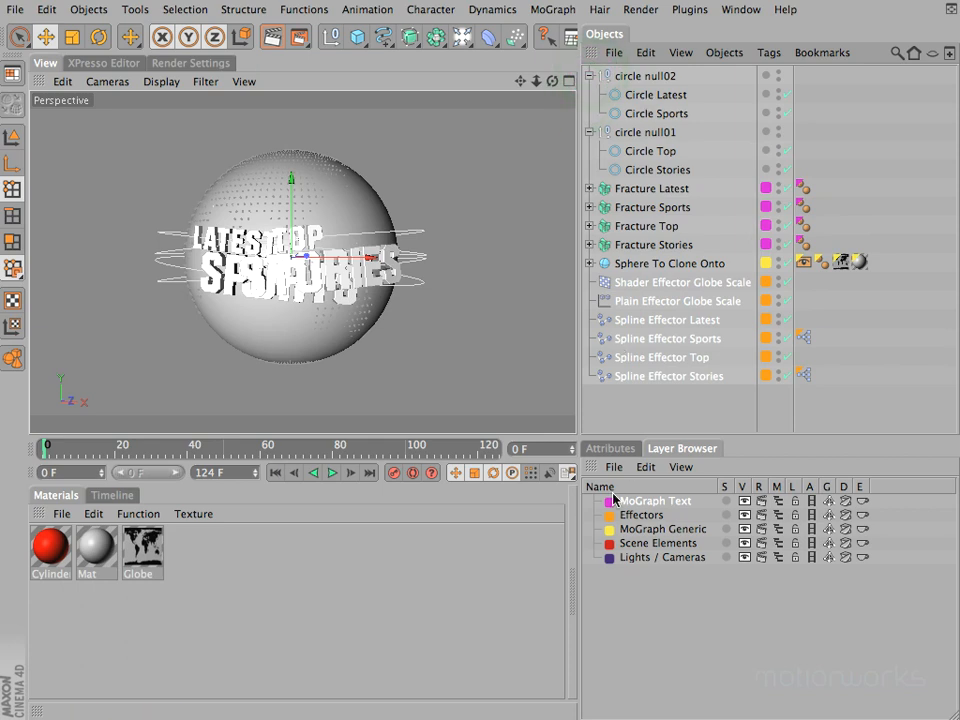
left_click(628, 76)
left_click(651, 170, "shift")
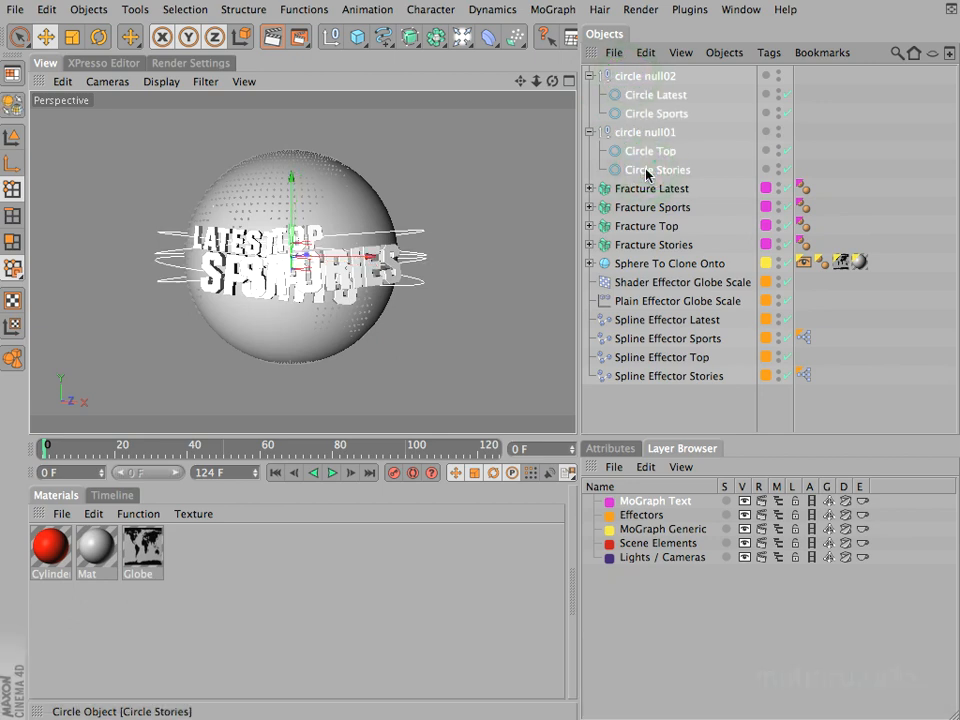
left_click_drag(648, 173, 681, 502)
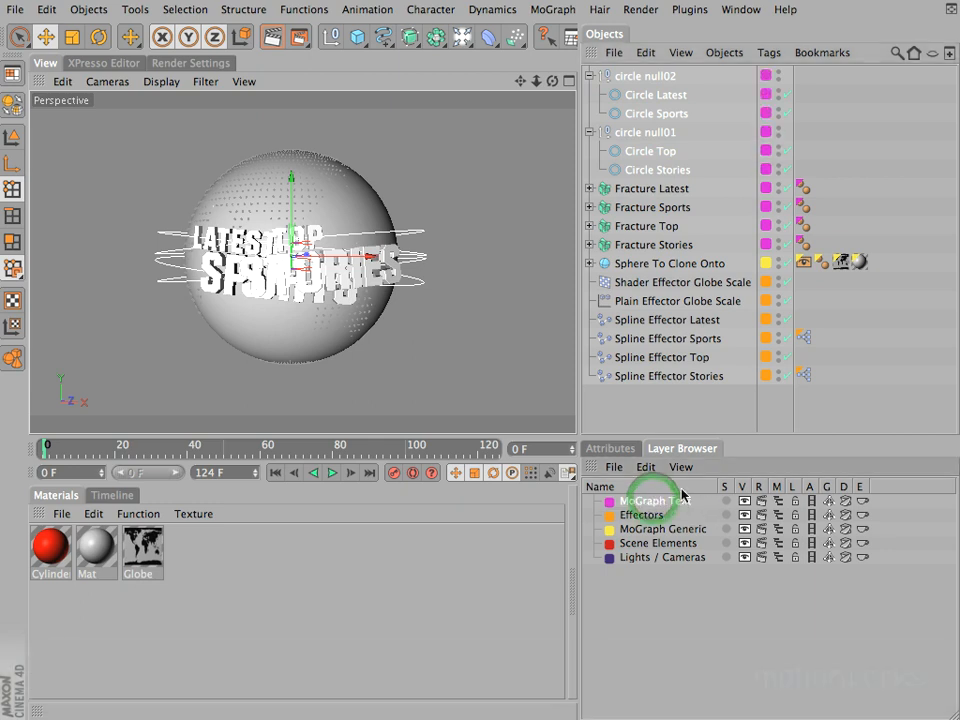
left_click(589, 76)
left_click(589, 94)
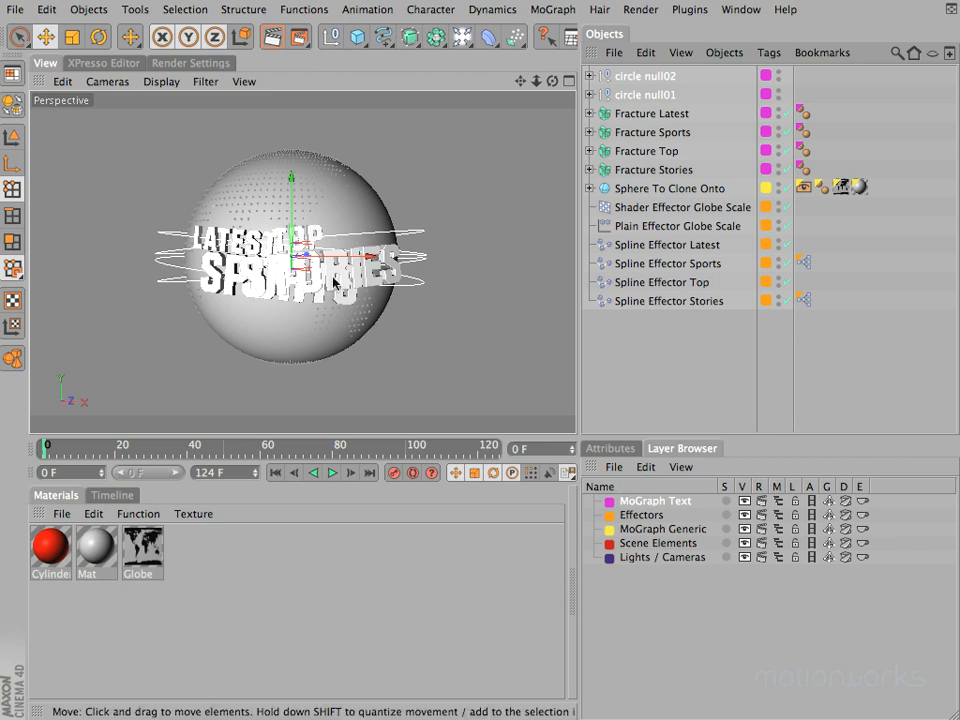
Step: Solo the MoGraph Text layer to inspect the titles alone, add the Effectors layer to the solo, and clear both solos
left_click(725, 500)
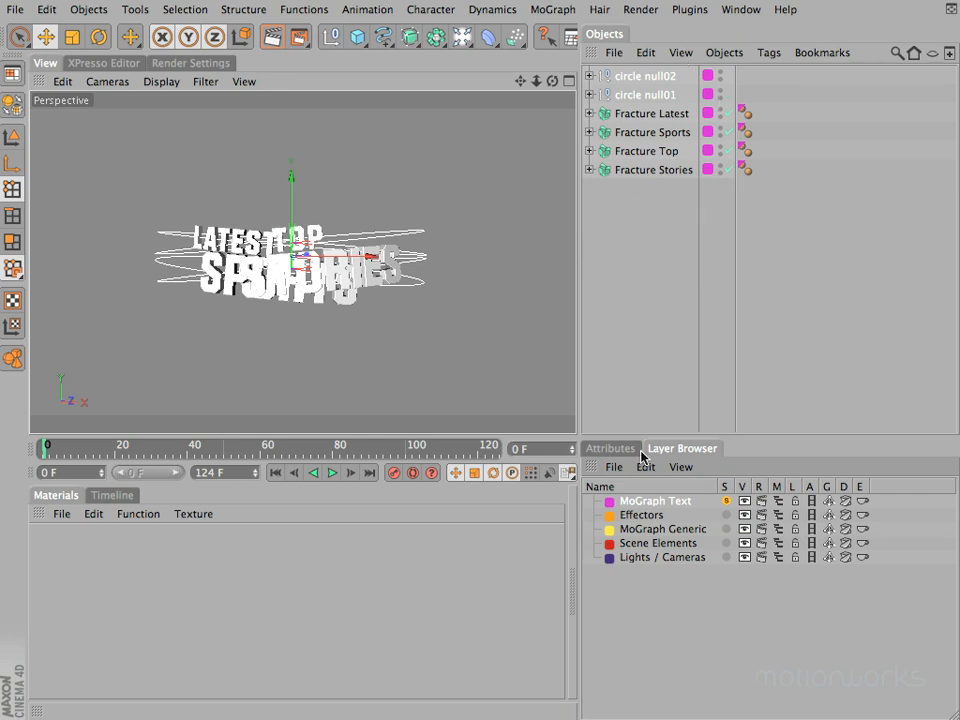
left_click_drag(519, 80, 470, 357, "super")
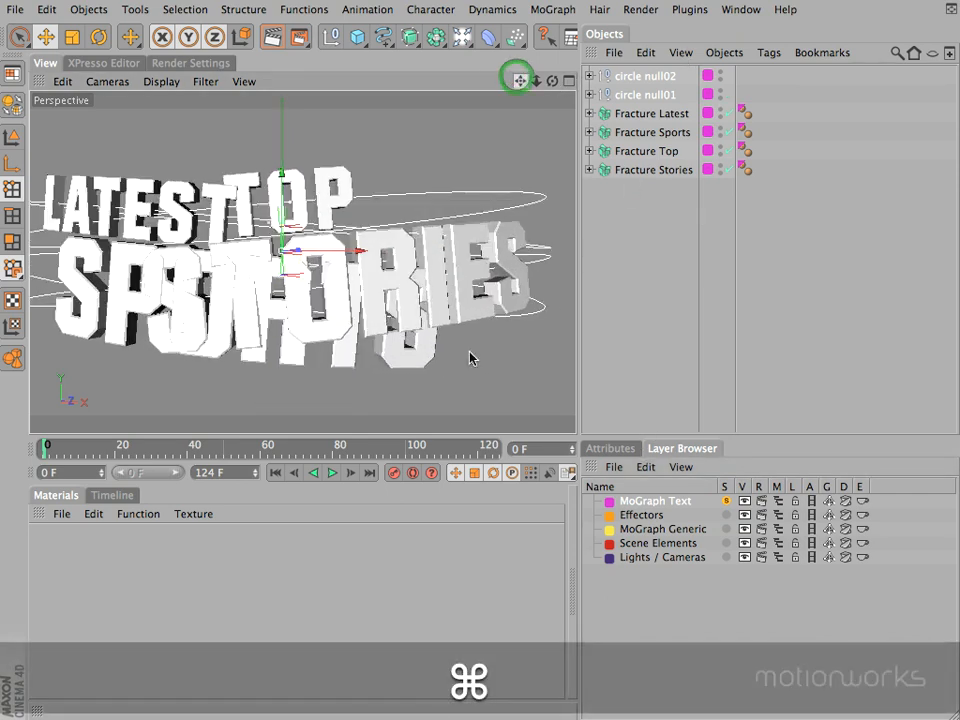
left_click_drag(552, 80, 471, 358)
left_click_drag(520, 81, 470, 357, "super")
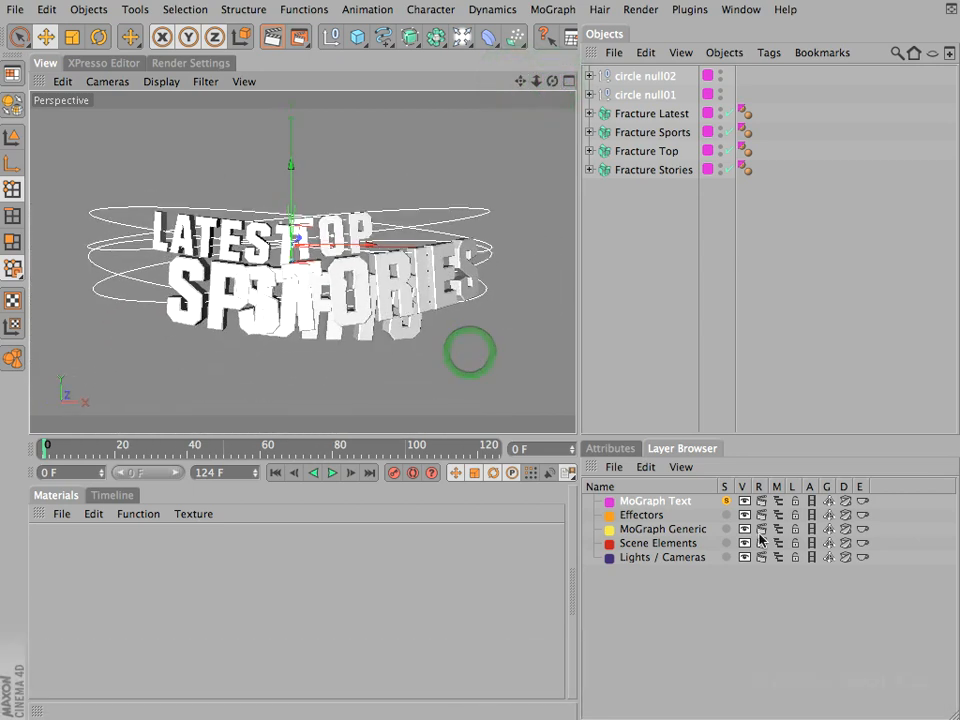
left_click(726, 515)
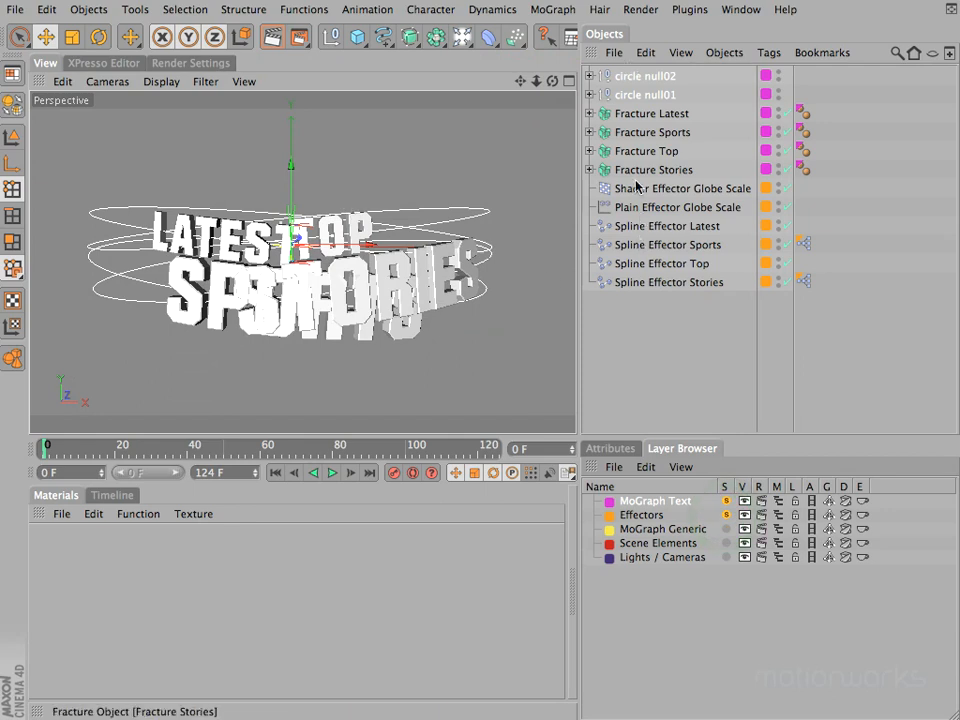
left_click(726, 514)
left_click(726, 501)
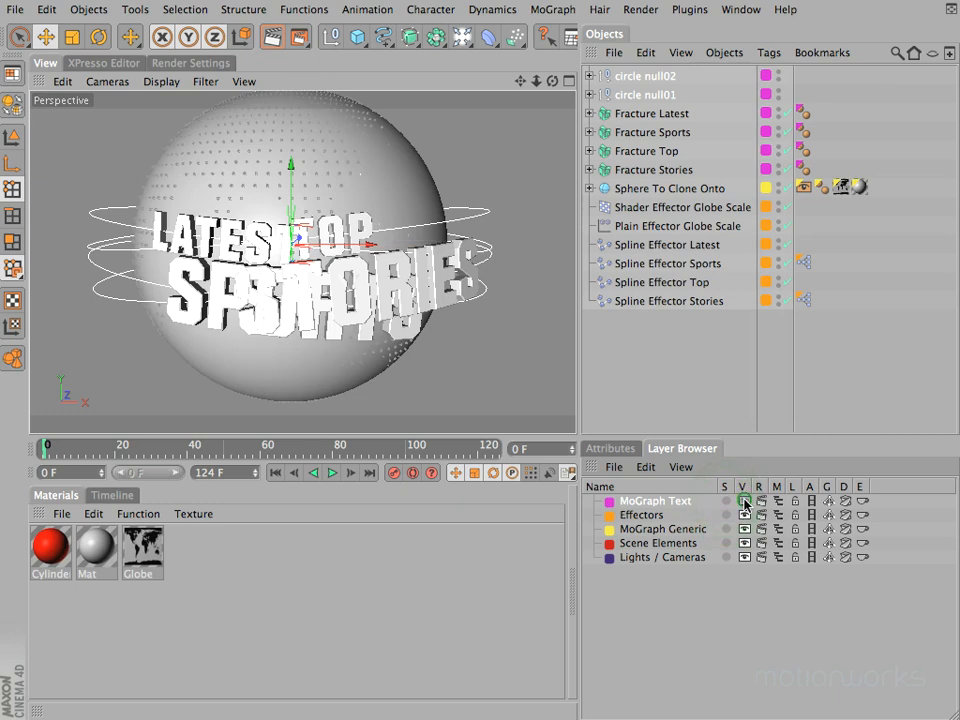
Step: Switch the MoGraph Text layer's viewport, render and manager visibility off and back on, one after another
left_click(744, 502)
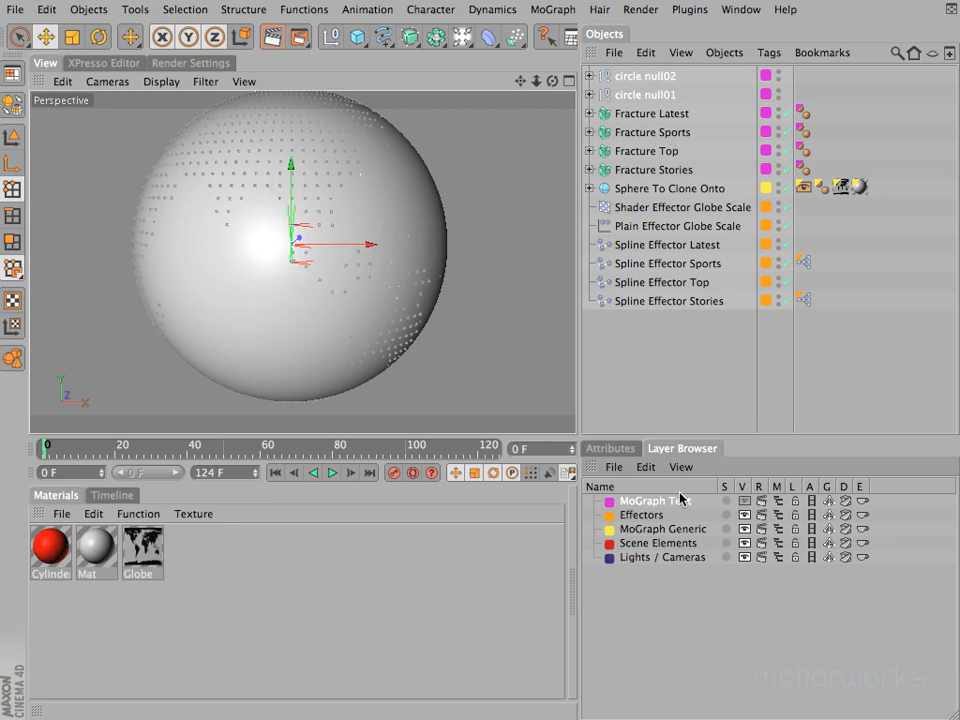
left_click(745, 501)
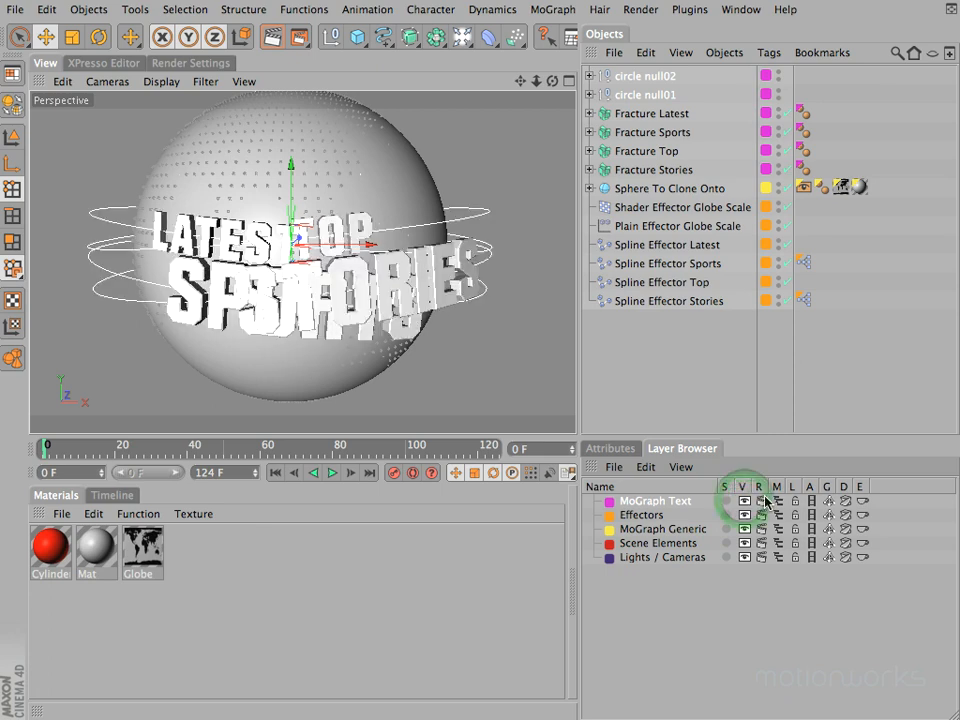
left_click(762, 500)
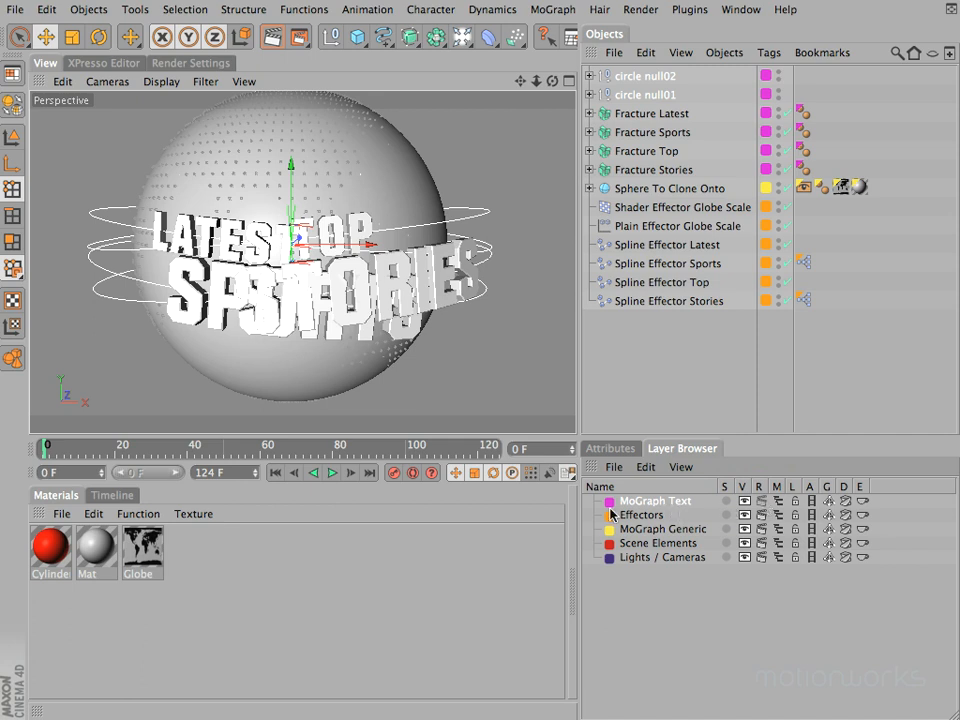
left_click(762, 501)
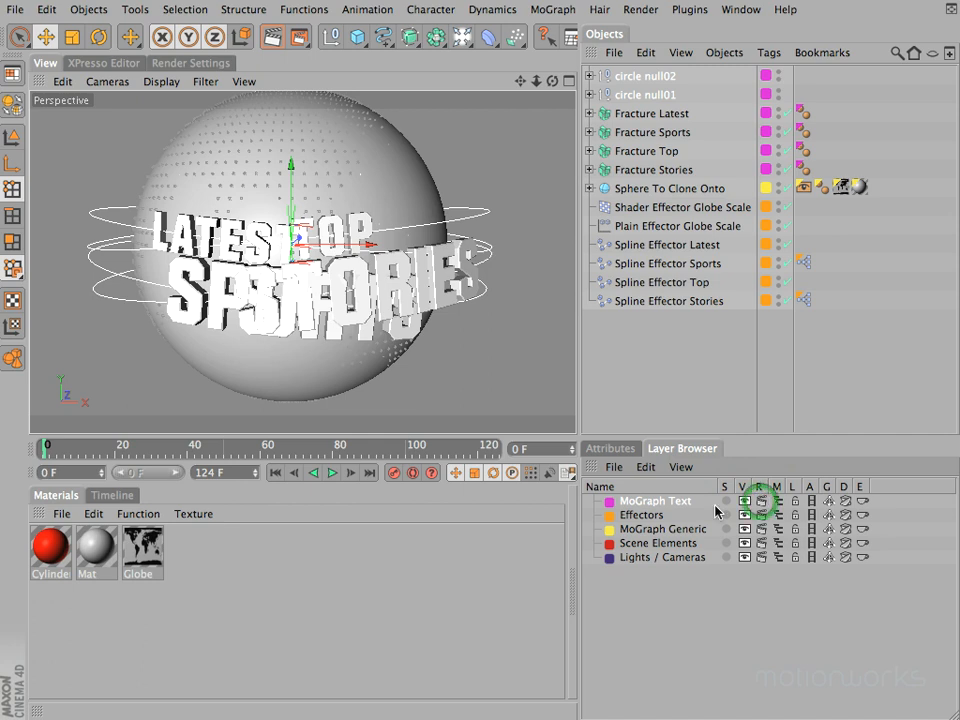
left_click(779, 501)
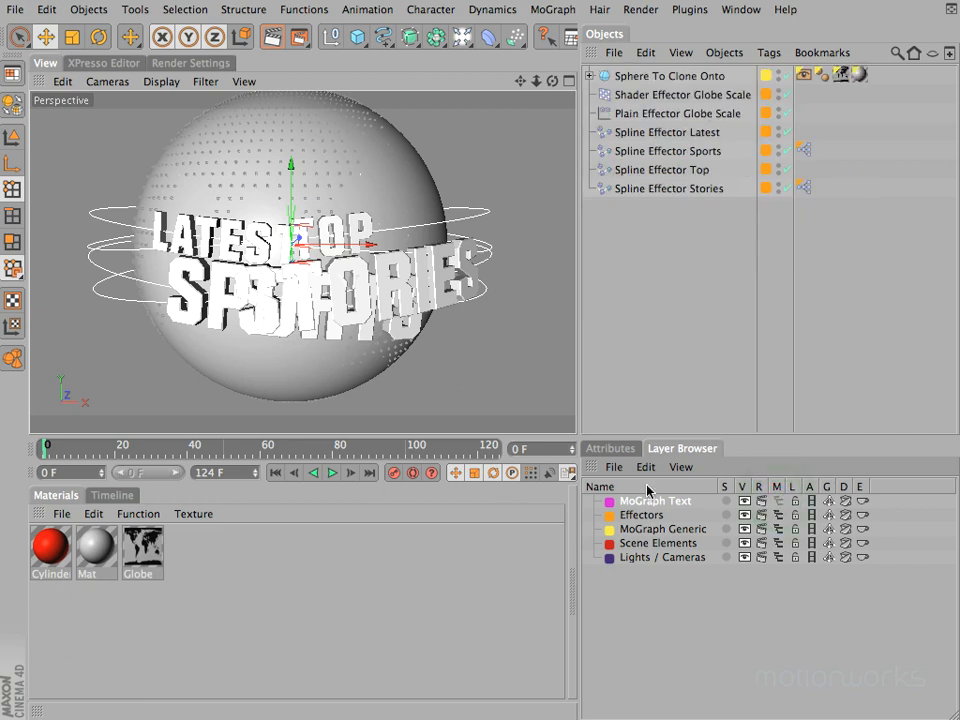
left_click(781, 501)
Step: Lock the MoGraph Text layer, check the children of circle null02, and unlock the layer
left_click(795, 501)
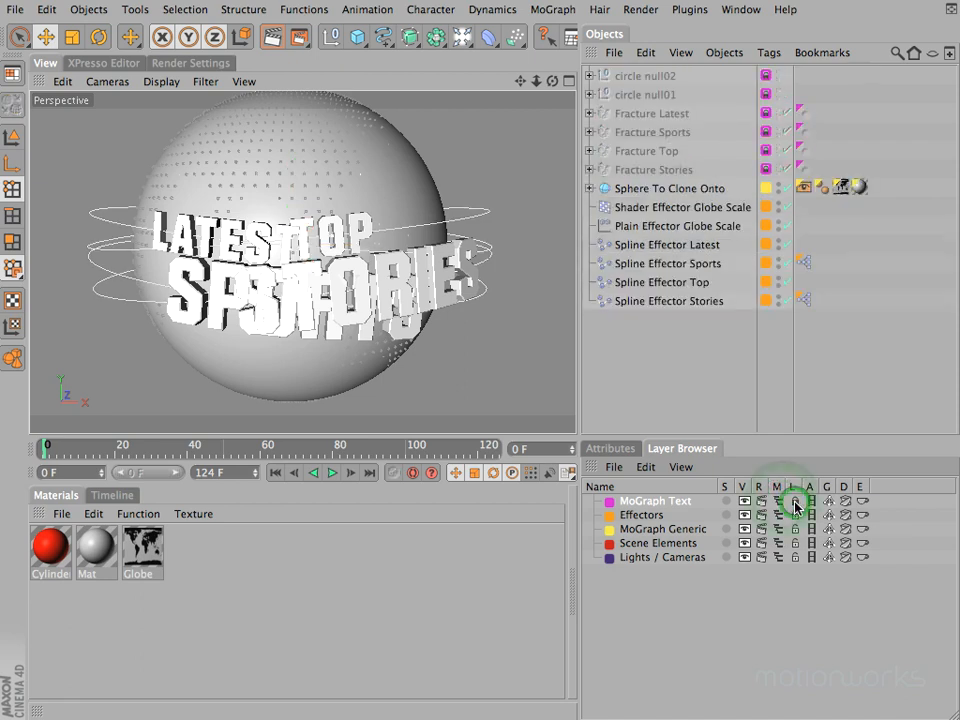
left_click(590, 76)
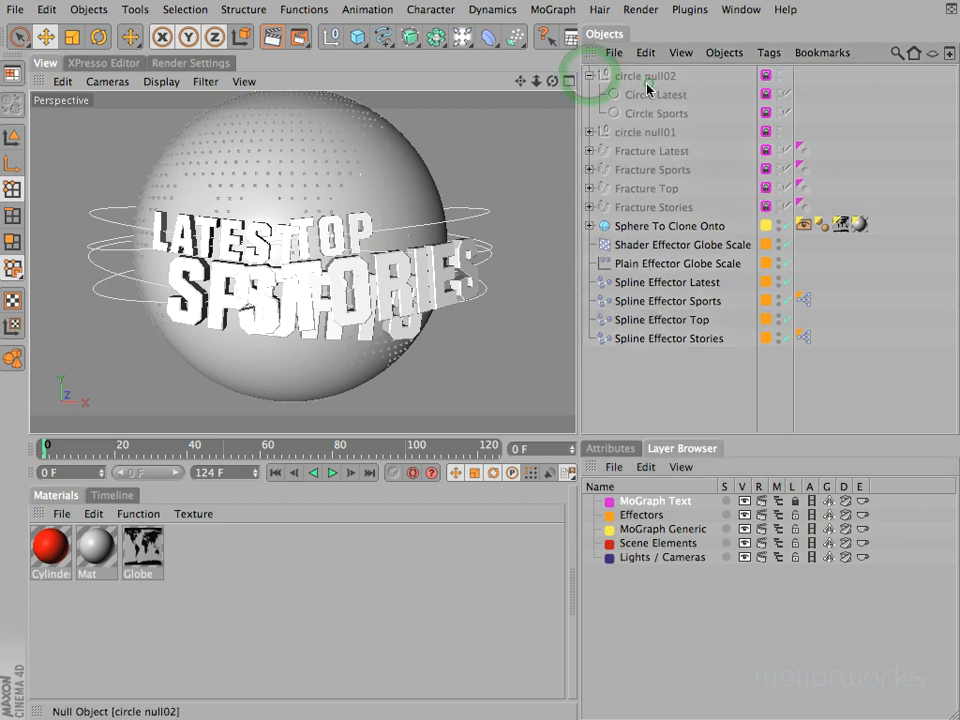
left_click(590, 76)
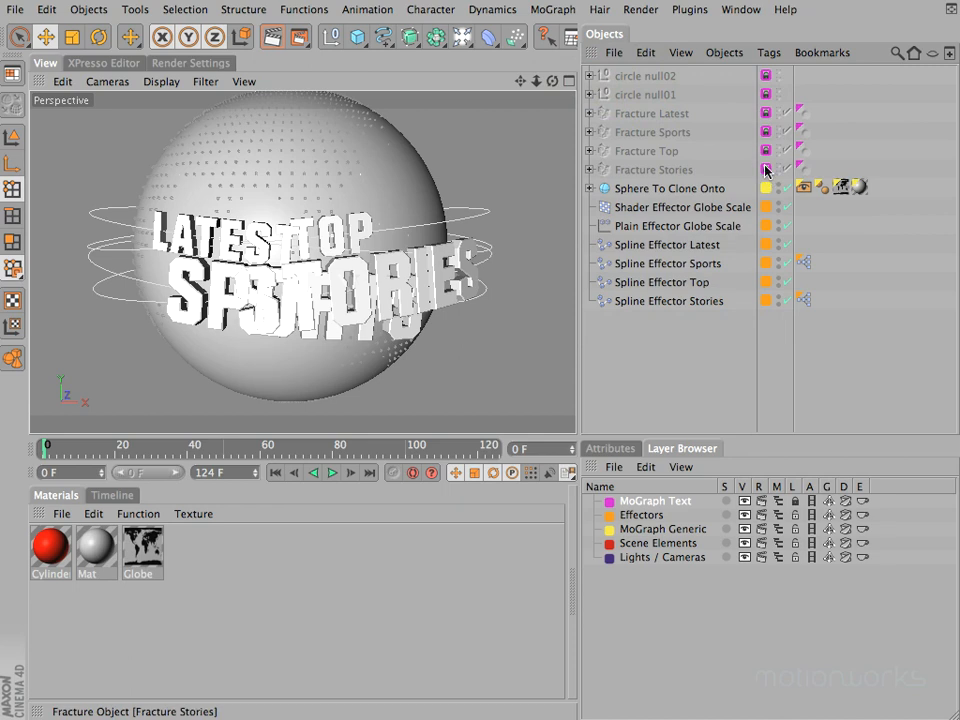
left_click(795, 501)
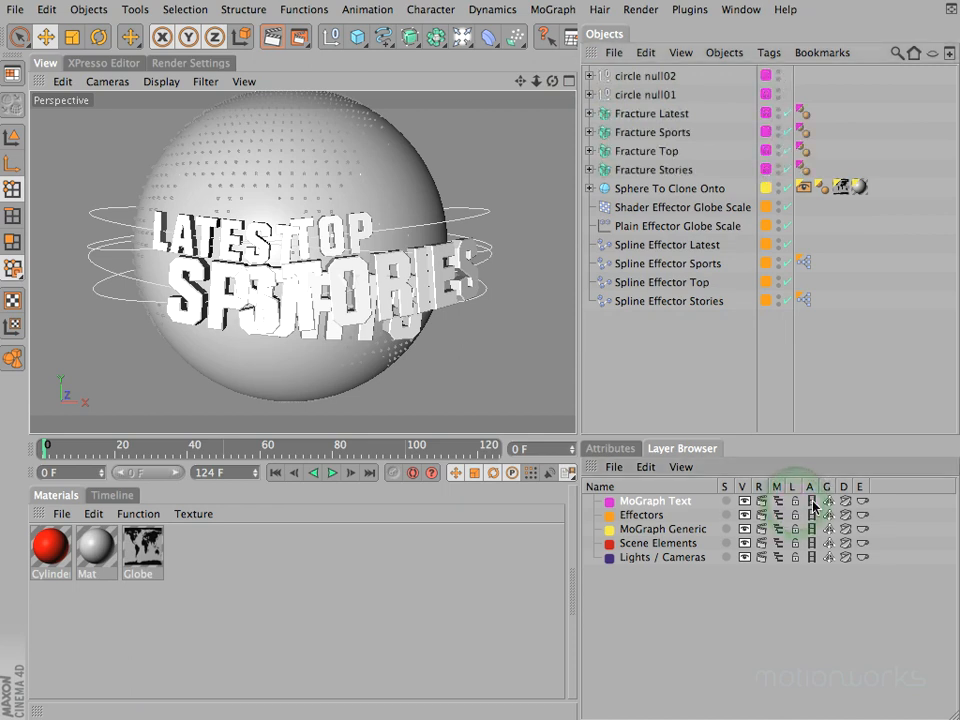
Step: Switch the MoGraph Text layer's animation and generators off and back on, and restore its expressions
left_click(813, 503)
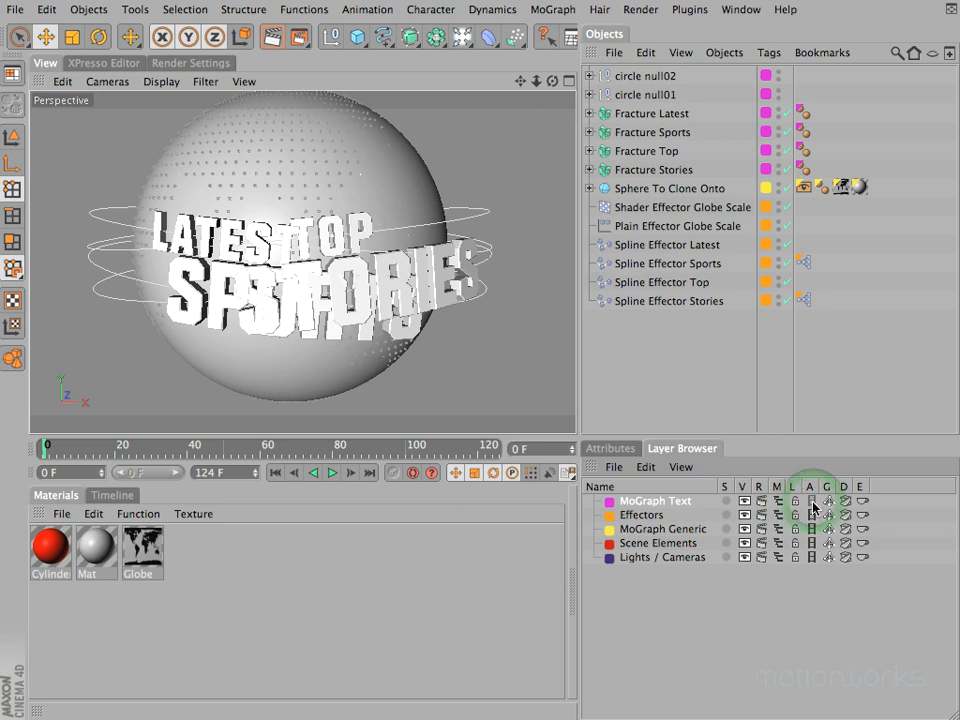
left_click(813, 503)
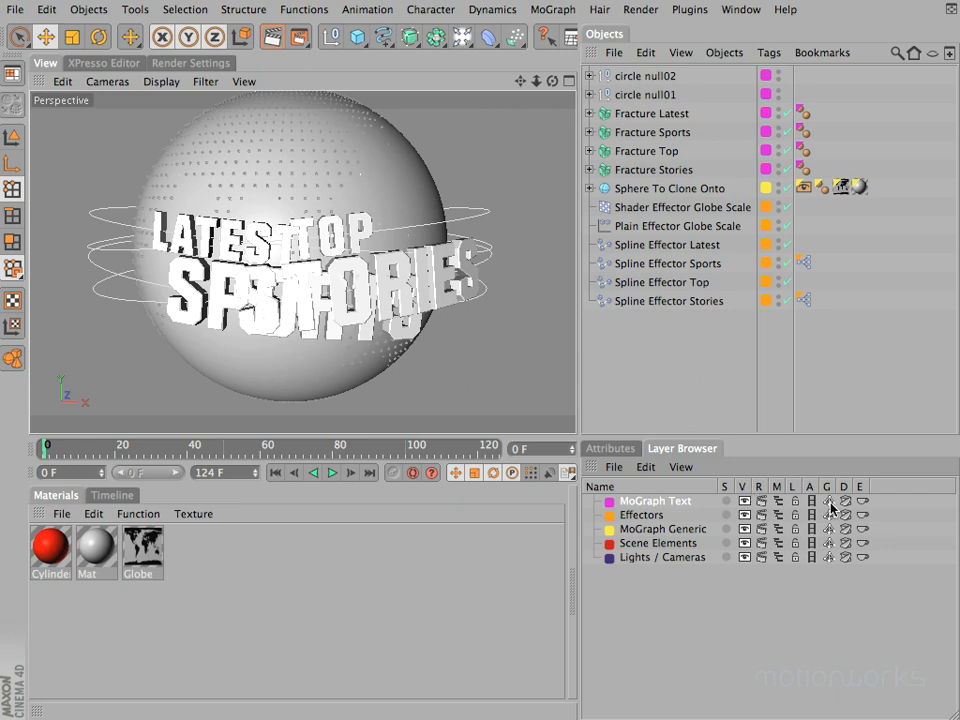
left_click(829, 506)
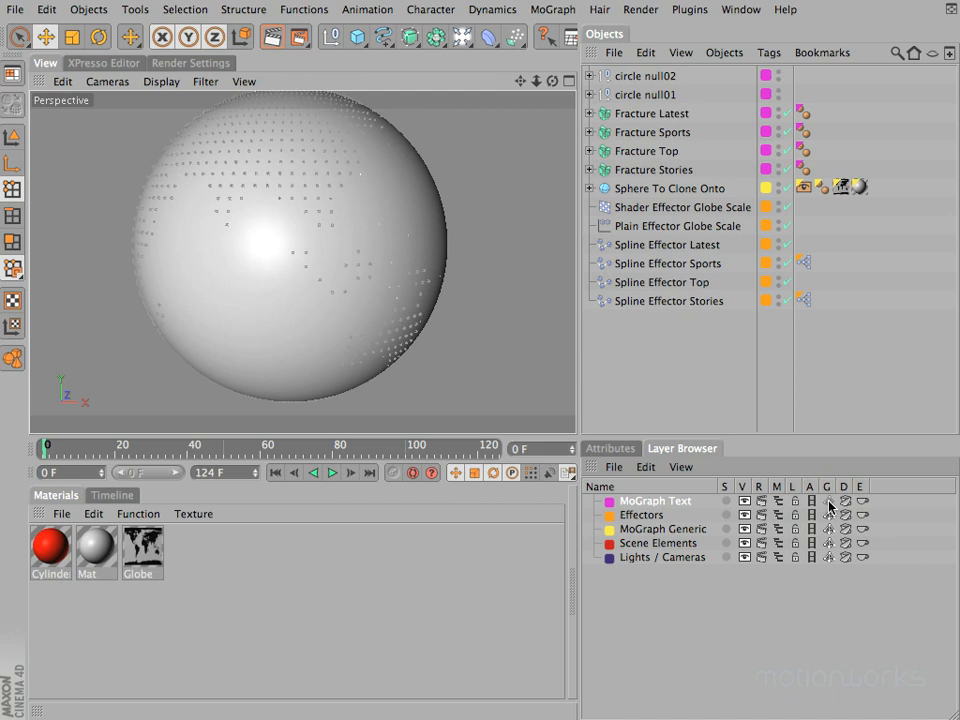
left_click(590, 170)
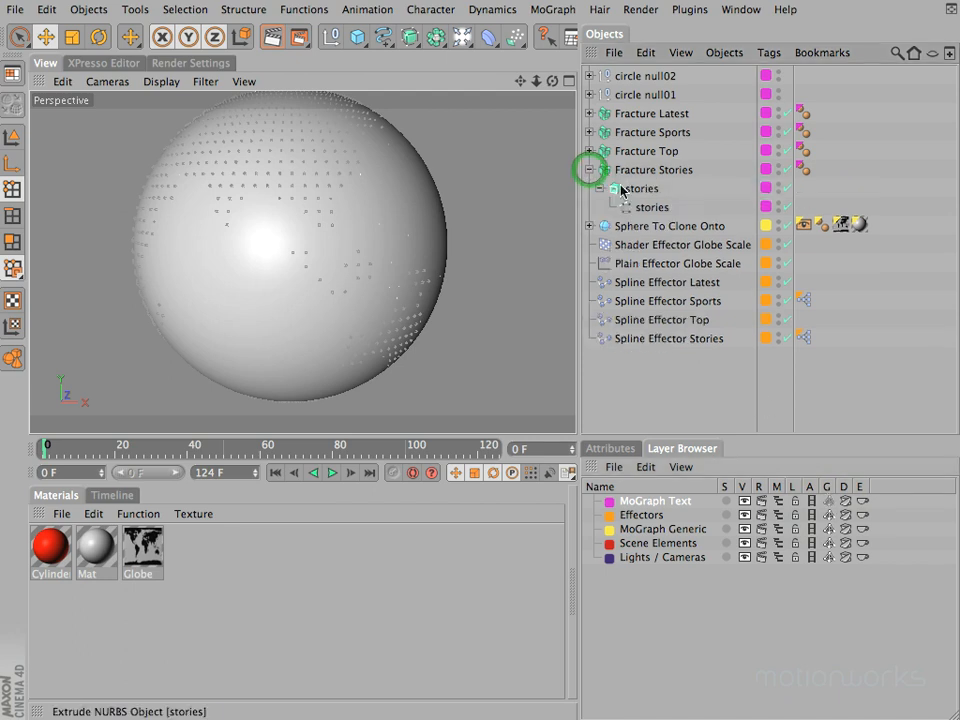
left_click(590, 170)
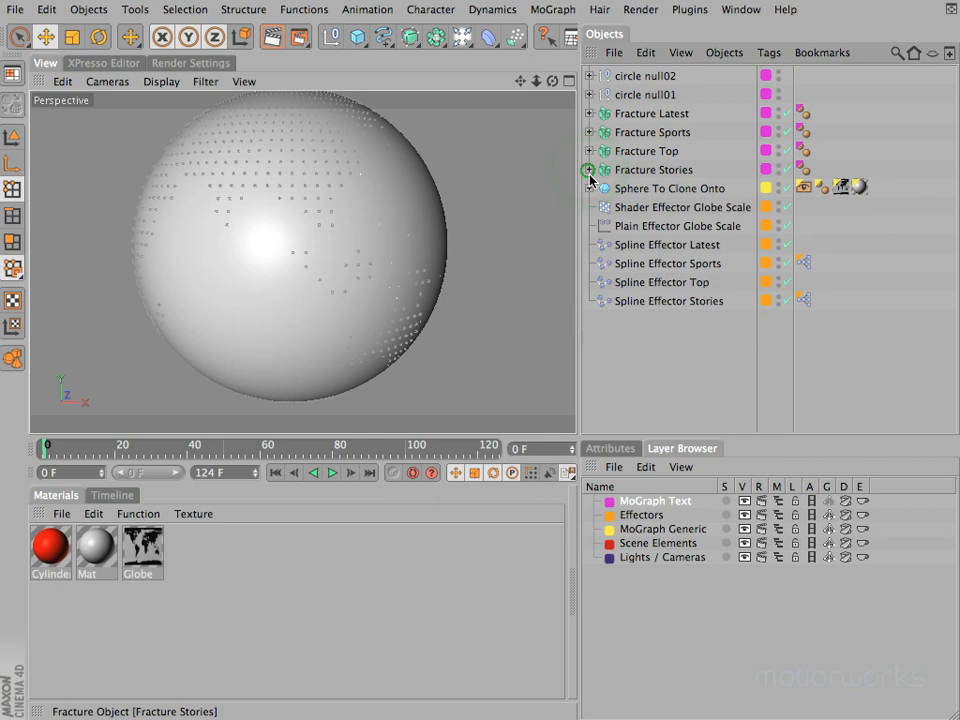
left_click(828, 507)
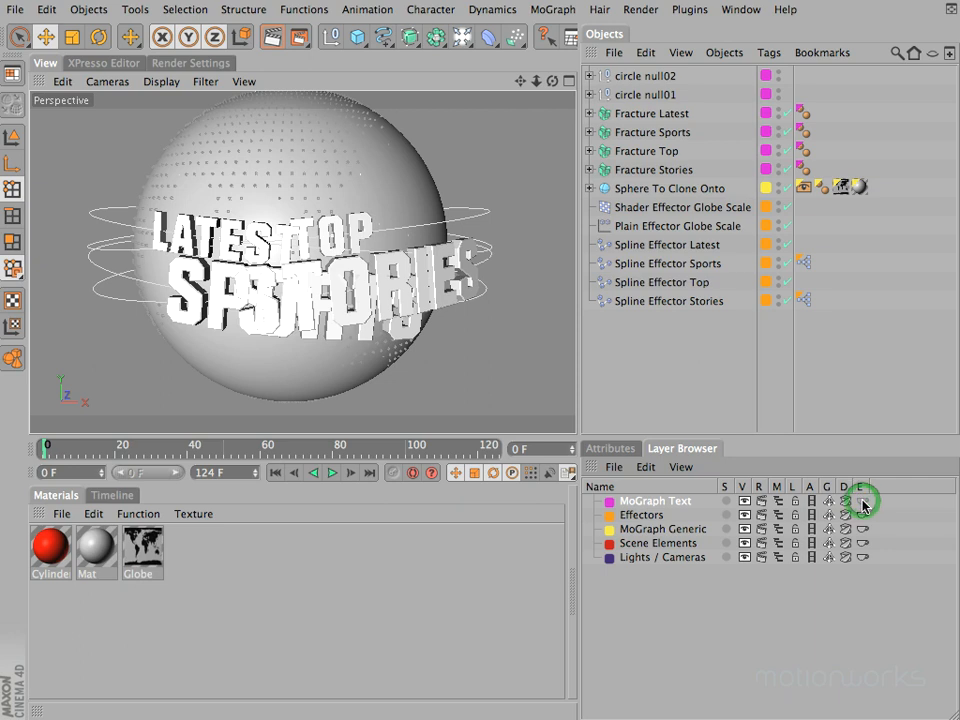
left_click(863, 503)
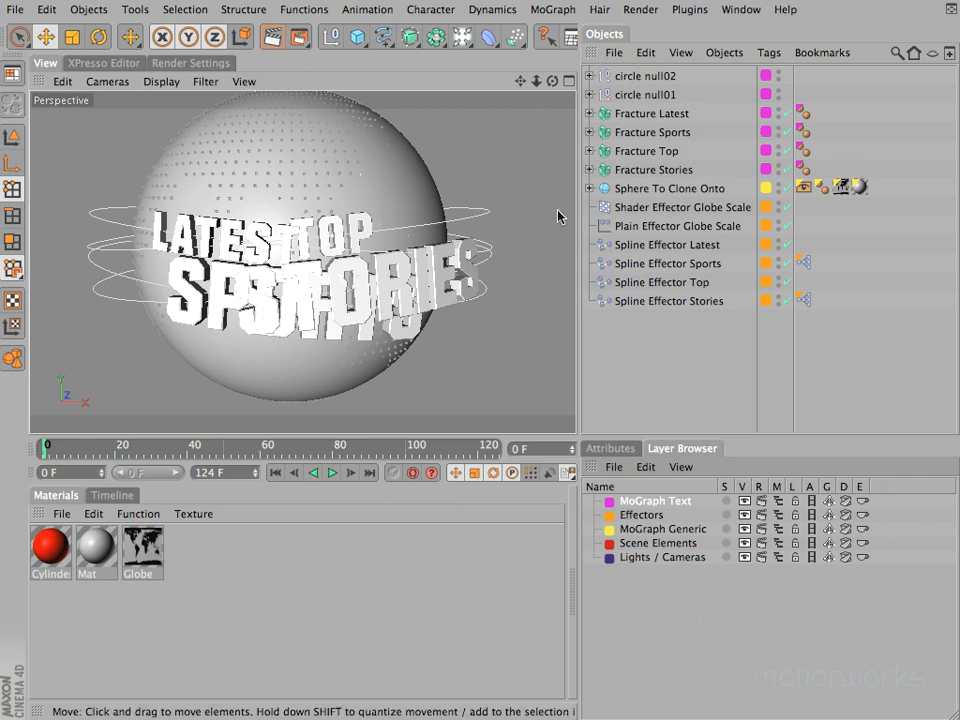
Step: Bring back the Attributes manager in place of the Layer Browser and save the scene as an incremental version
left_click(627, 447)
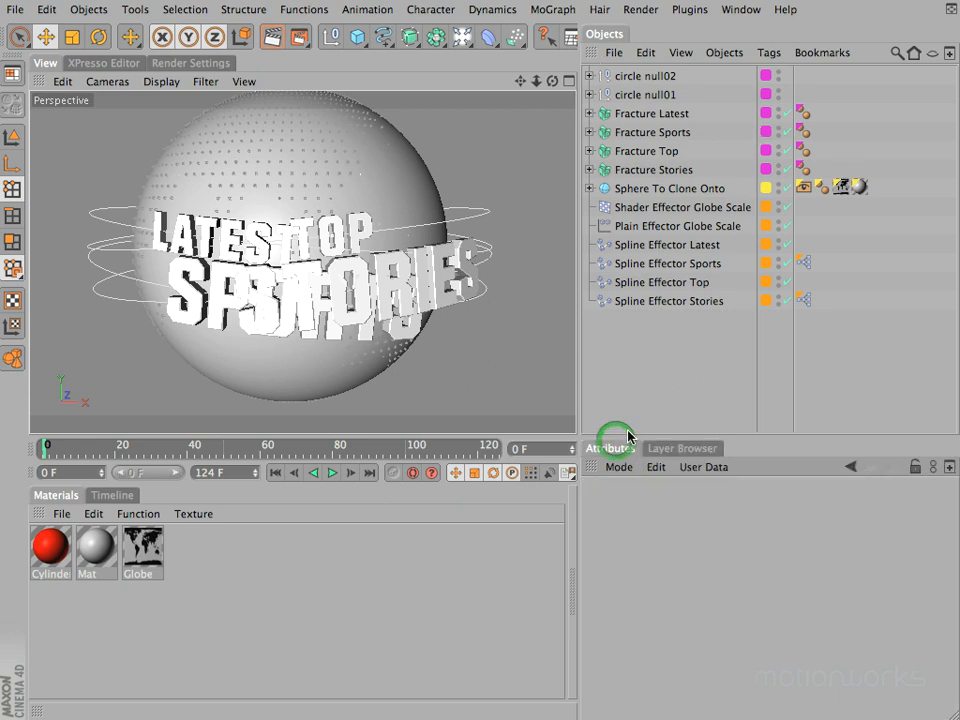
left_click(12, 9)
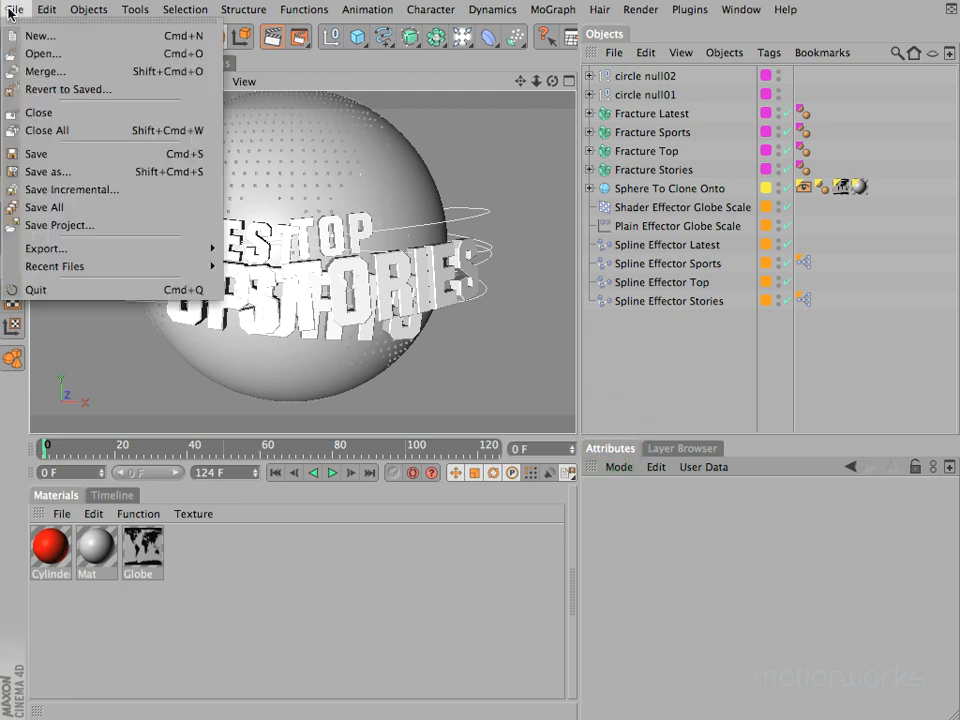
left_click(53, 189)
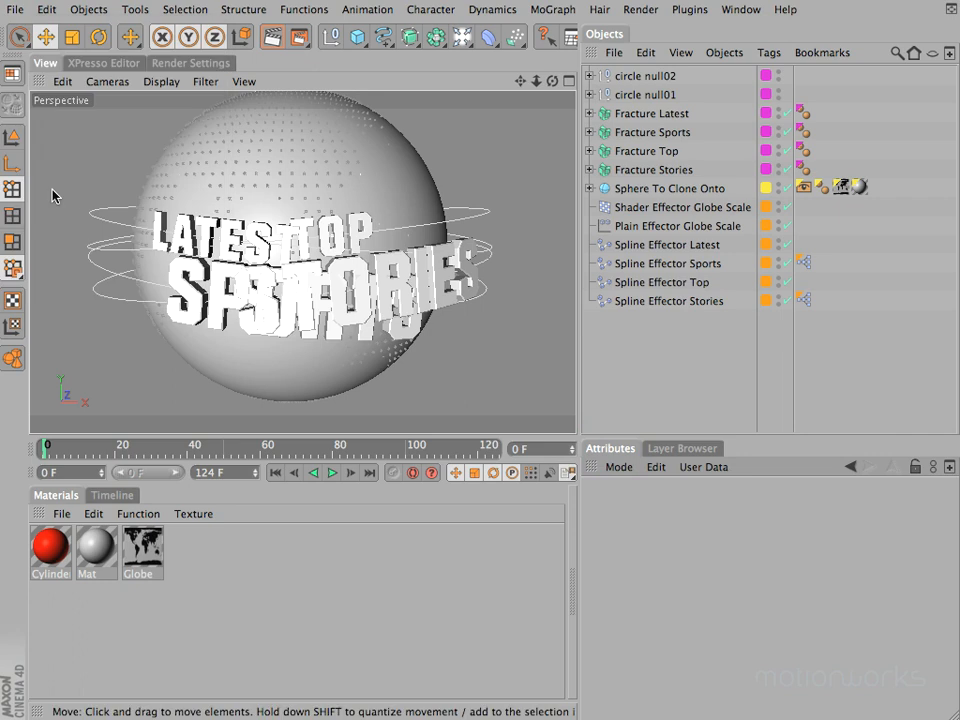